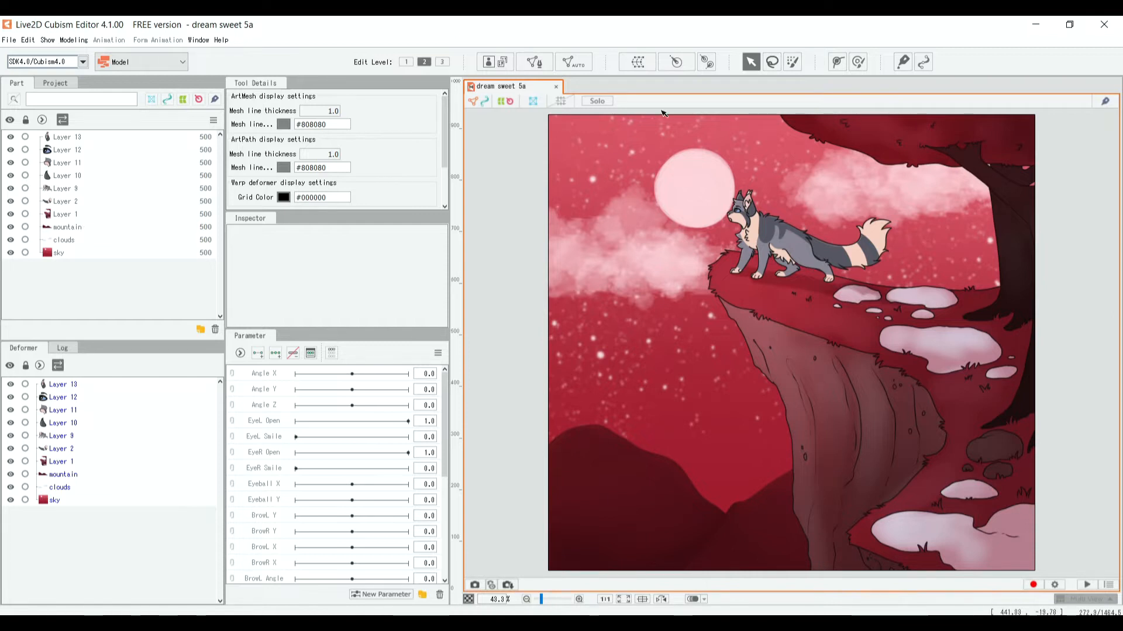
{"action": "scroll", "coordinate": [774, 181], "scroll_direction": "up", "scroll_amount": 2}
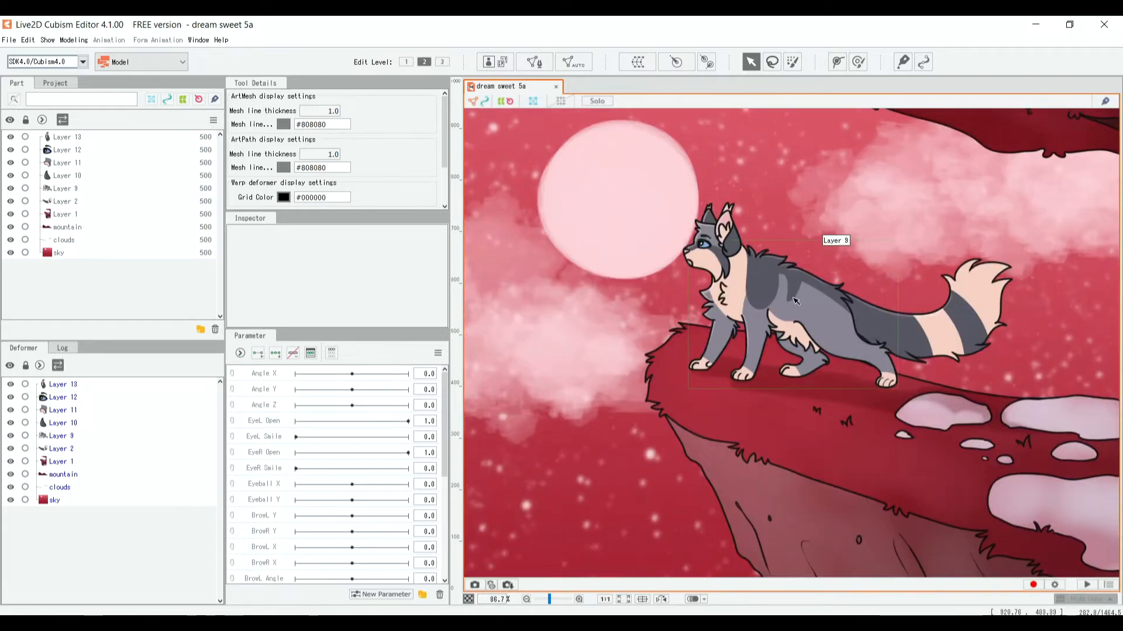
{"action": "scroll", "coordinate": [905, 247], "scroll_direction": "up", "scroll_amount": 3}
{"action": "scroll", "coordinate": [906, 246], "scroll_direction": "down", "scroll_amount": 1}
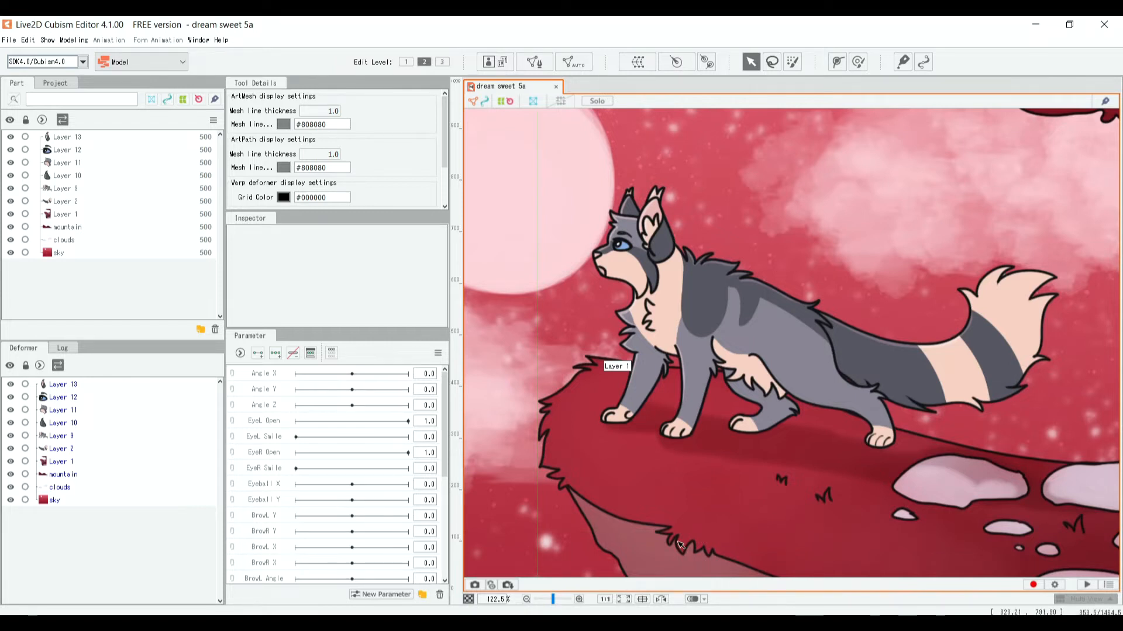
{"action": "scroll", "coordinate": [705, 383], "scroll_direction": "down", "scroll_amount": 2}
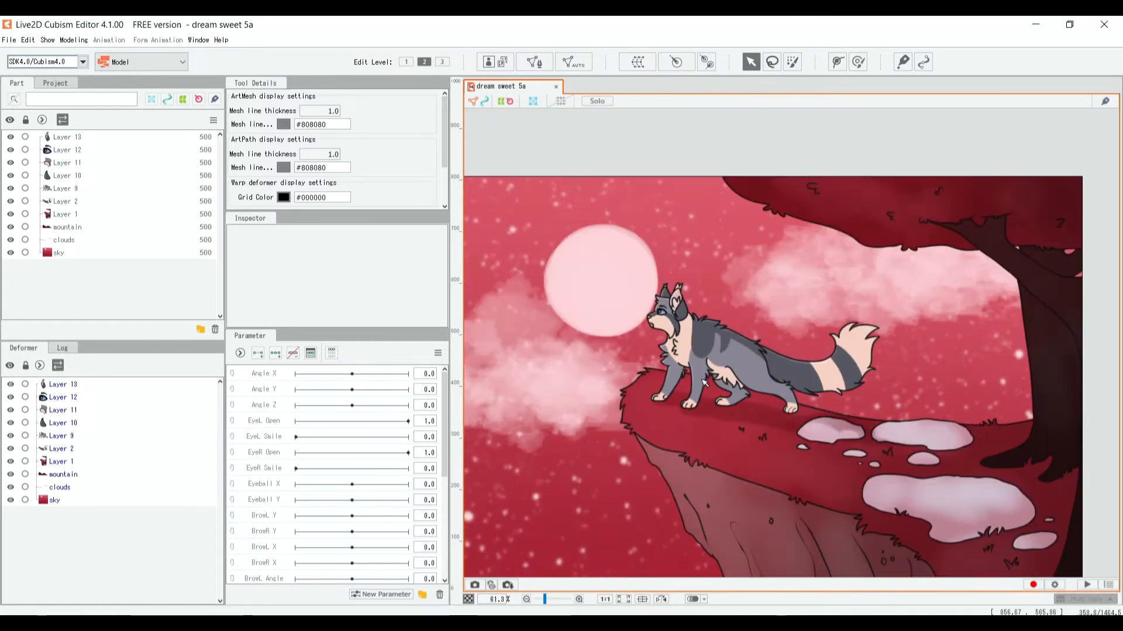
{"action": "scroll", "coordinate": [705, 383], "scroll_direction": "down", "scroll_amount": 1}
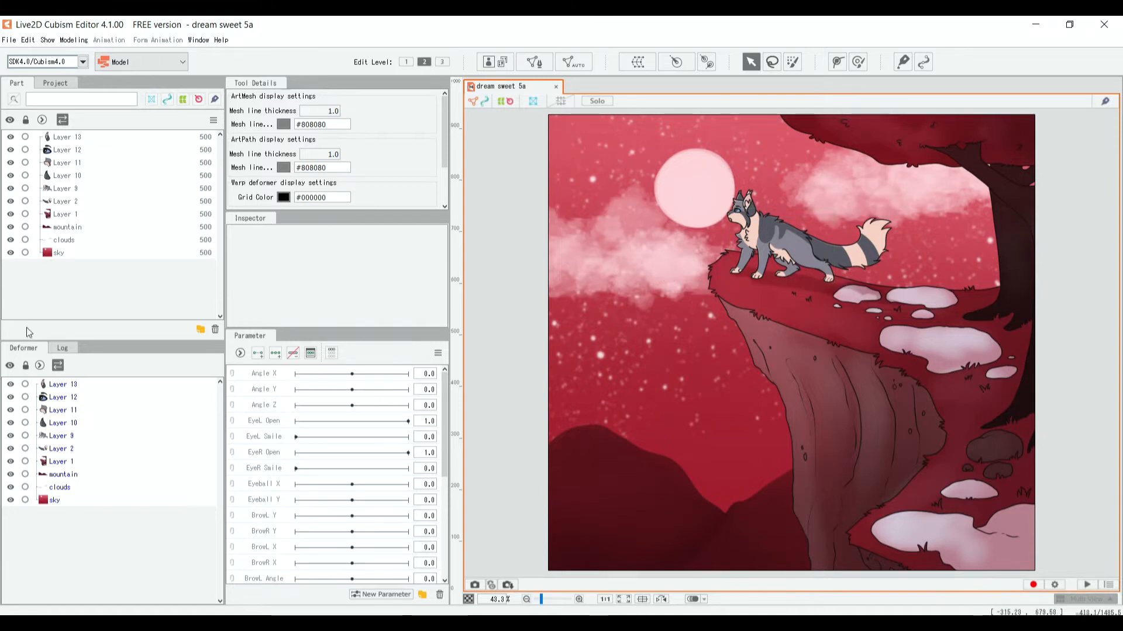
Step: Select each layer in turn from Layer 13 down to sky to see which part of the artwork it covers
{"action": "left_click", "coordinate": [69, 138]}
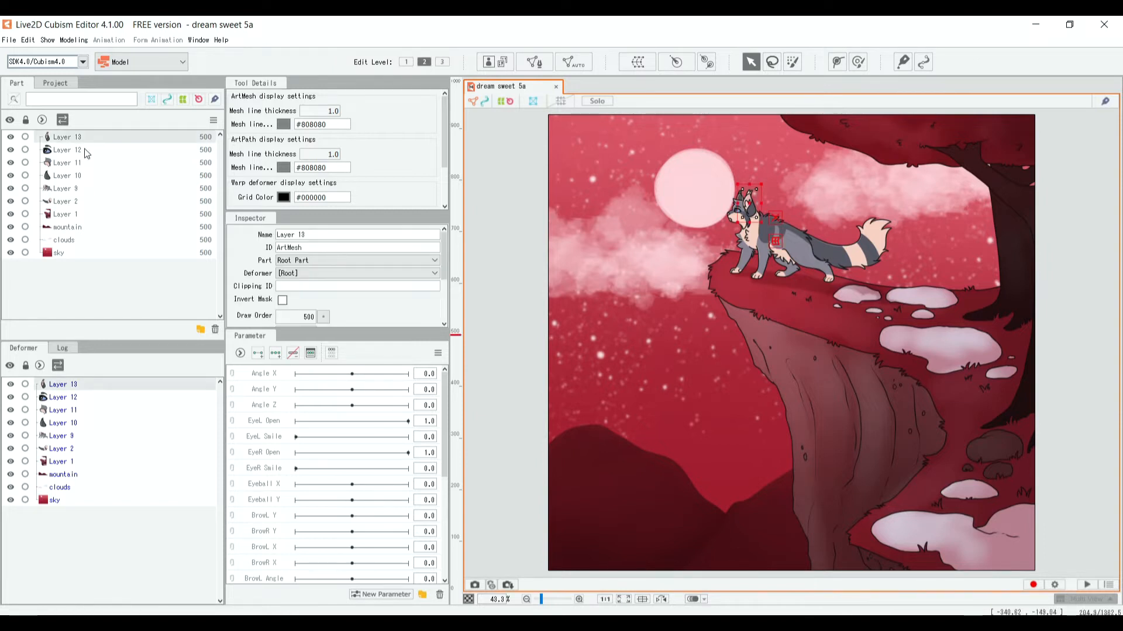
{"action": "left_click", "coordinate": [83, 150]}
{"action": "left_click", "coordinate": [76, 165]}
{"action": "left_click", "coordinate": [71, 178]}
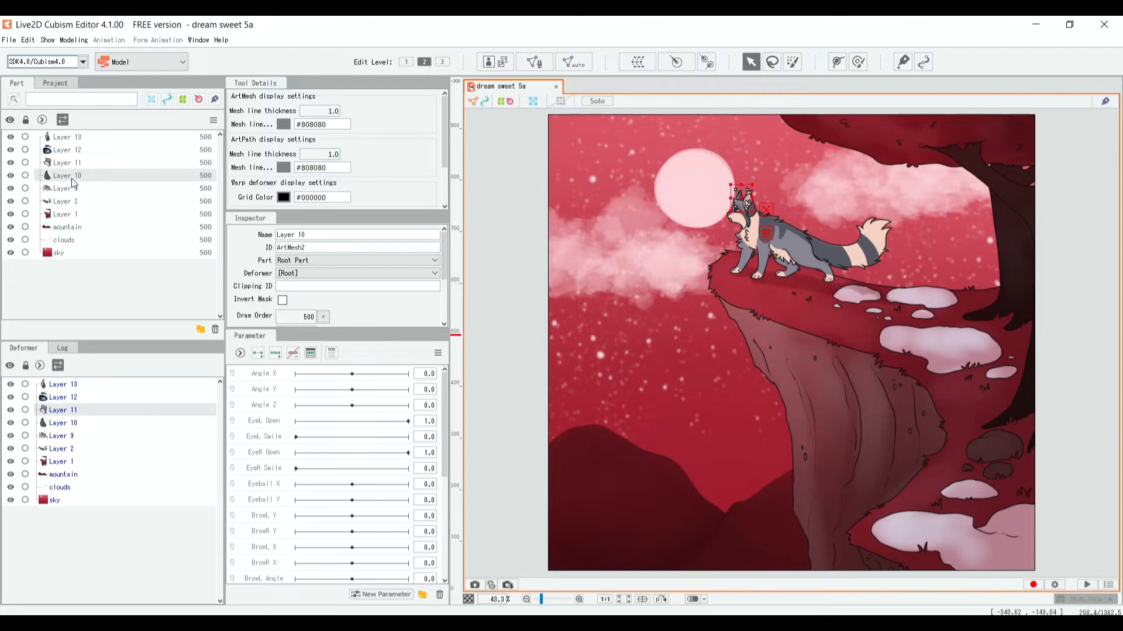
{"action": "left_click", "coordinate": [68, 190]}
{"action": "left_click", "coordinate": [62, 202]}
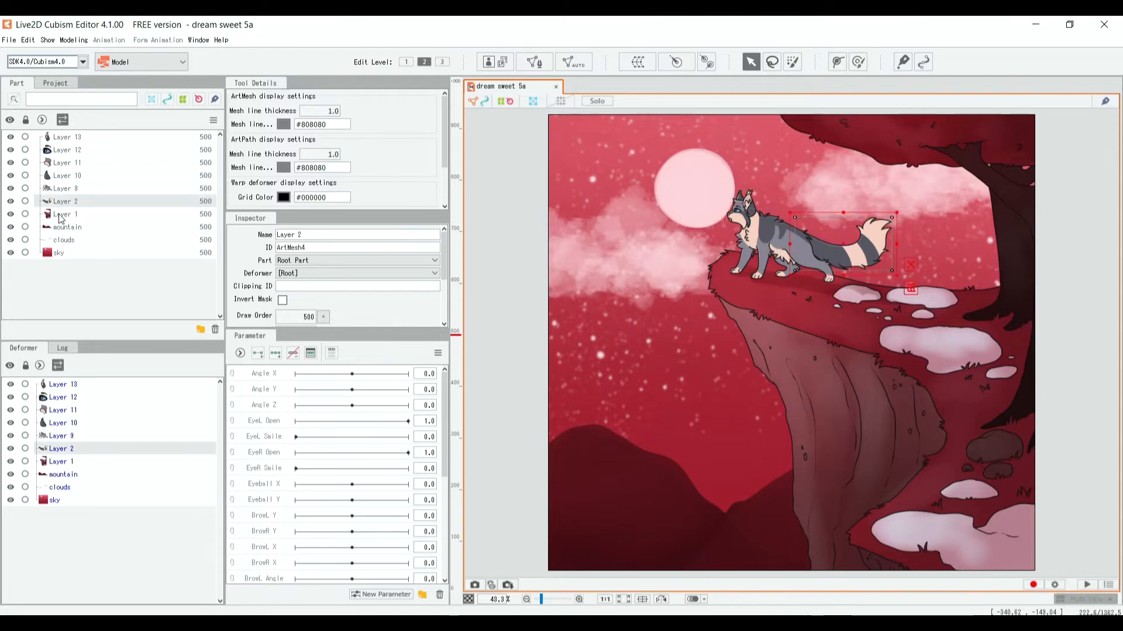
{"action": "left_click", "coordinate": [61, 216]}
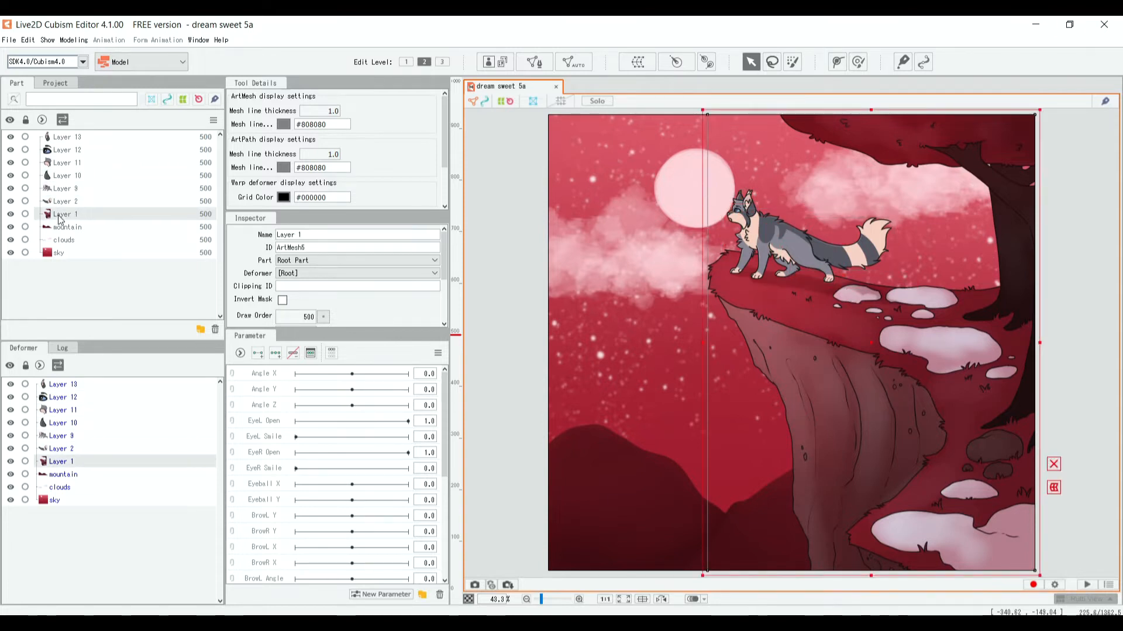
{"action": "left_click", "coordinate": [62, 229]}
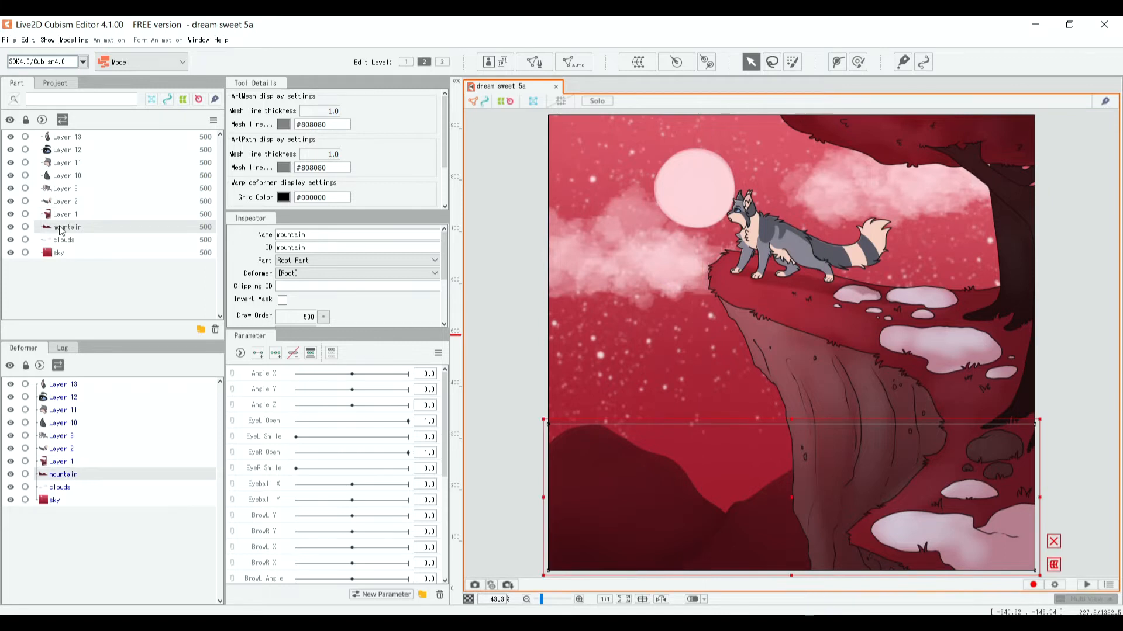
{"action": "left_click", "coordinate": [62, 240]}
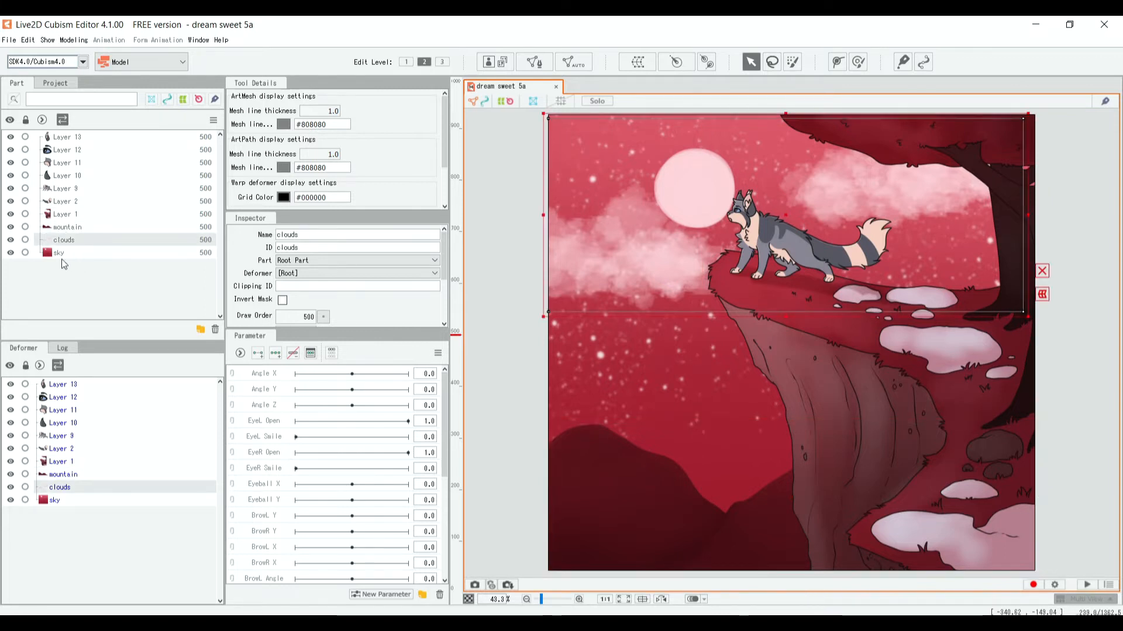
{"action": "left_click", "coordinate": [52, 254]}
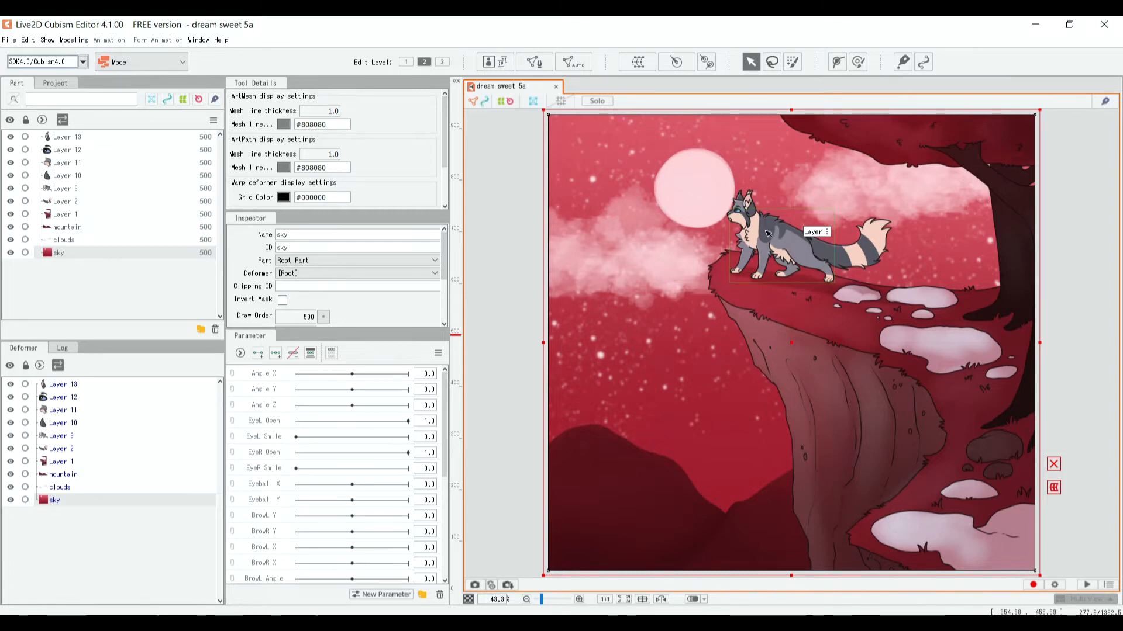
{"action": "scroll", "coordinate": [768, 233], "scroll_direction": "up", "scroll_amount": 6}
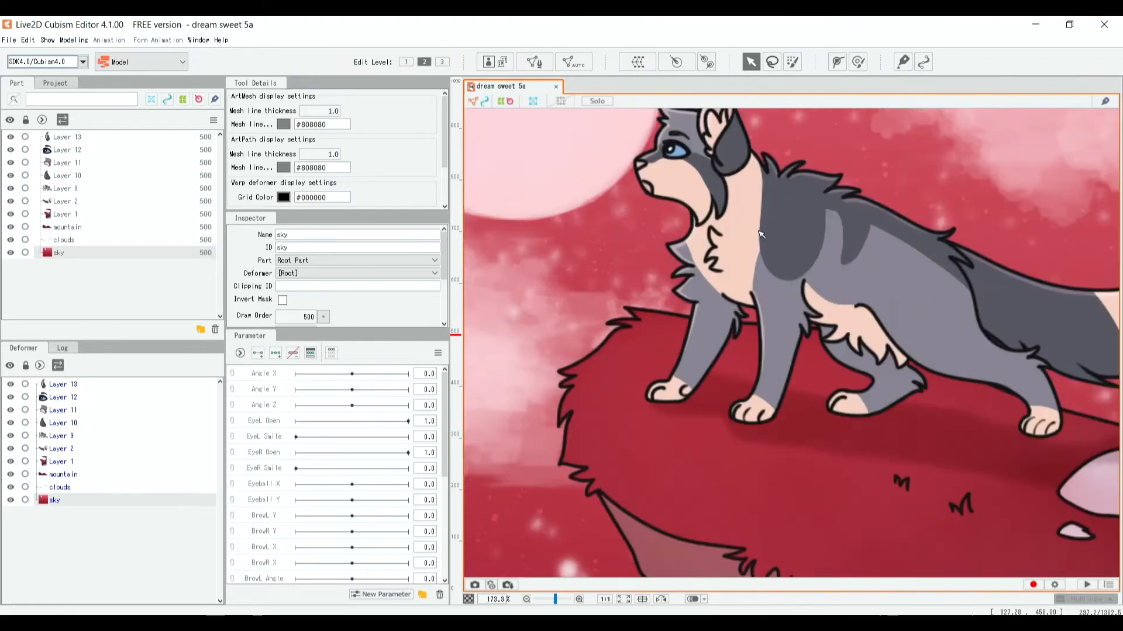
{"action": "scroll", "coordinate": [760, 234], "scroll_direction": "down", "scroll_amount": 3}
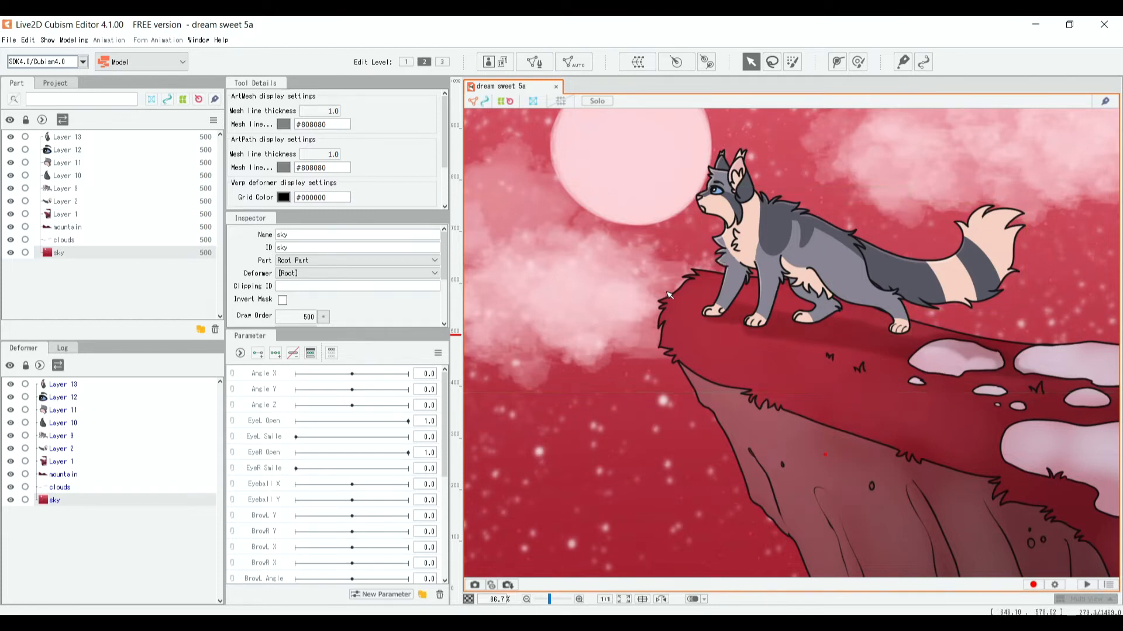
{"action": "scroll", "coordinate": [670, 295], "scroll_direction": "down", "scroll_amount": 5}
{"action": "scroll", "coordinate": [669, 295], "scroll_direction": "up", "scroll_amount": 5}
{"action": "scroll", "coordinate": [669, 295], "scroll_direction": "down", "scroll_amount": 2}
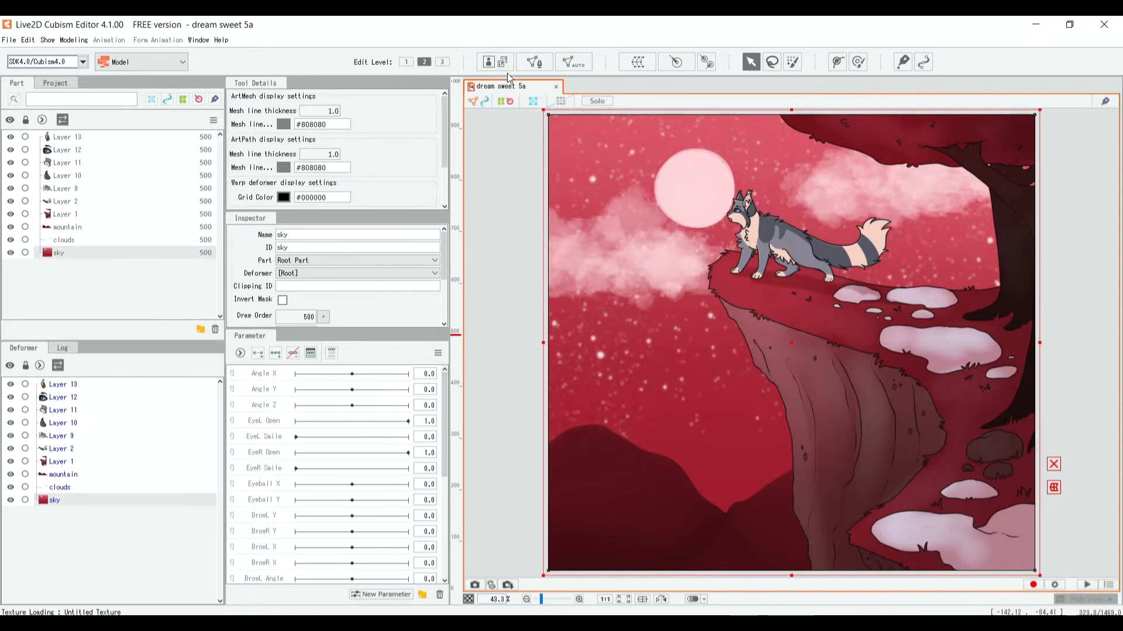
Step: Delete the default Angle X, Angle Y and Angle Z parameters
{"action": "left_click", "coordinate": [260, 380]}
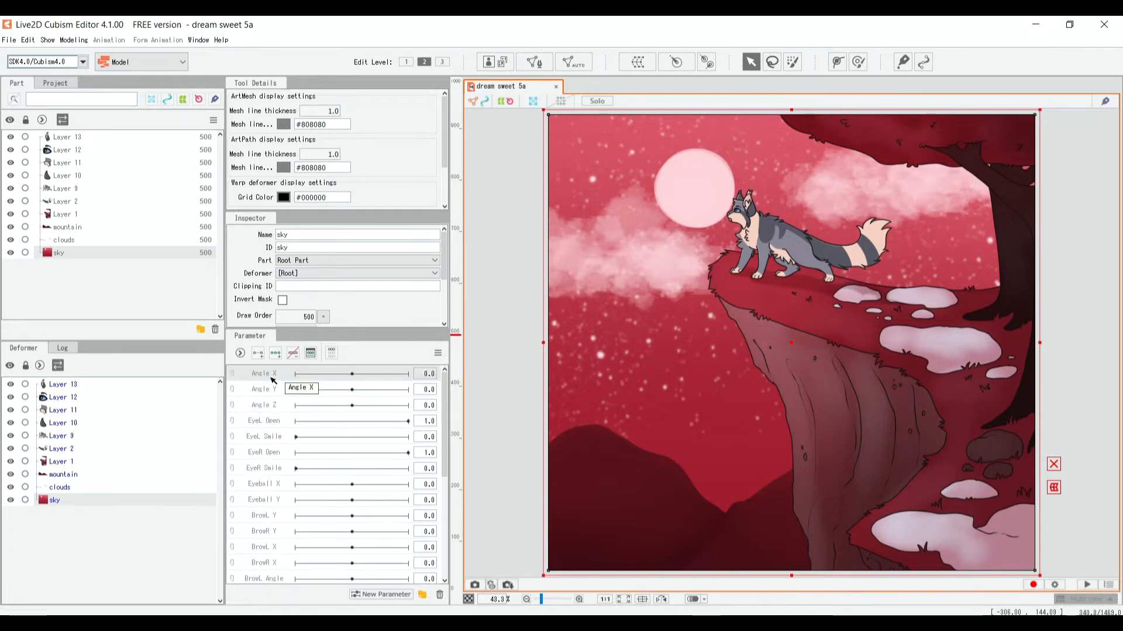
{"action": "scroll", "coordinate": [274, 433], "scroll_direction": "down", "scroll_amount": 5}
{"action": "scroll", "coordinate": [282, 479], "scroll_direction": "up", "scroll_amount": 5}
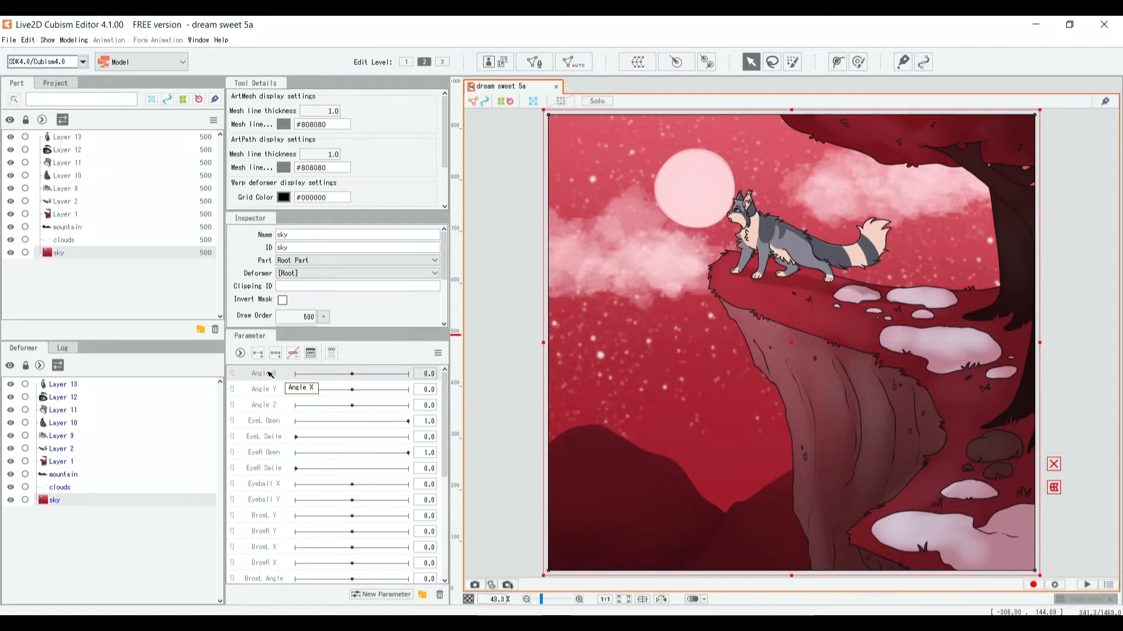
{"action": "key", "text": "Delete"}
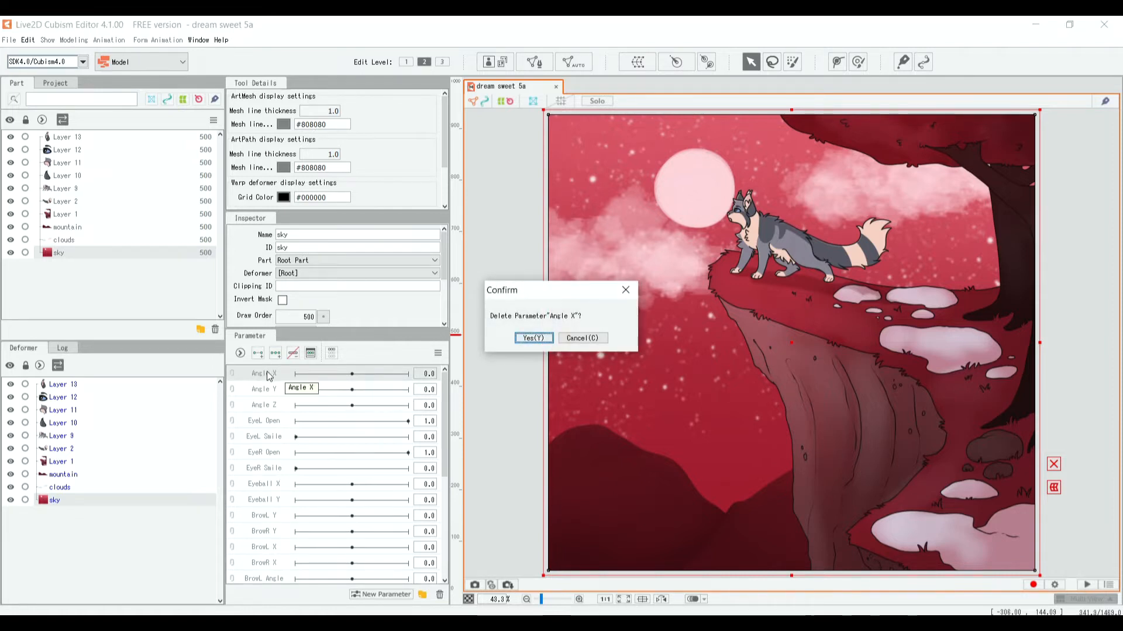
{"action": "left_click", "coordinate": [520, 341]}
{"action": "left_click", "coordinate": [278, 377]}
{"action": "key", "text": "Delete"}
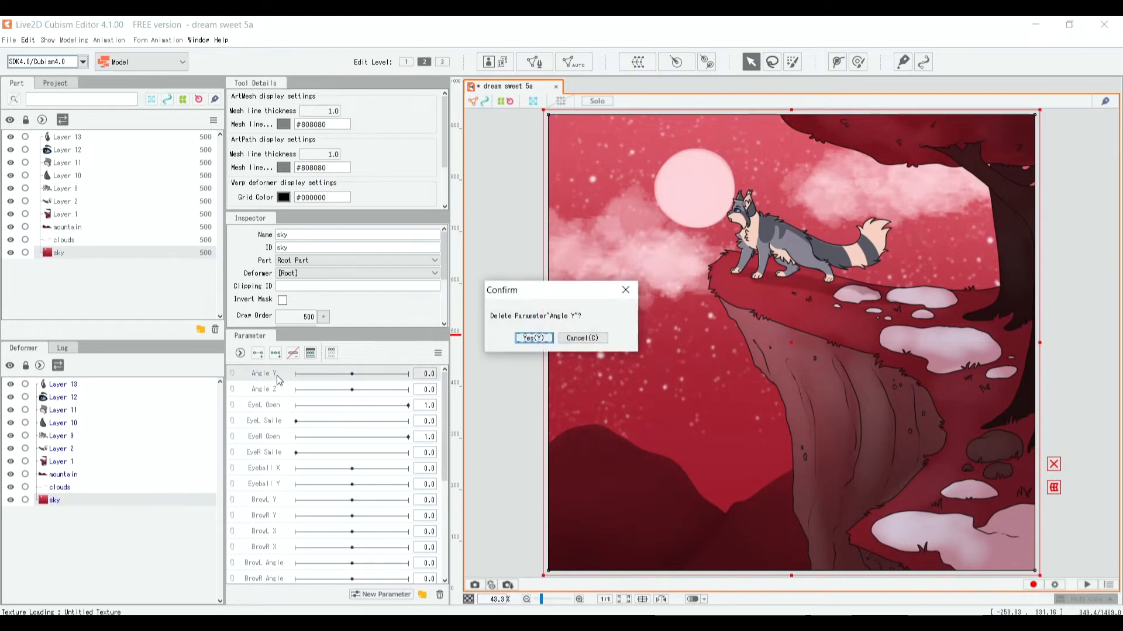
{"action": "key", "text": "Return"}
{"action": "left_click", "coordinate": [278, 377]}
{"action": "key", "text": "Delete"}
{"action": "key", "text": "Return"}
Step: Delete the EyeL Open, EyeL Smile, EyeR Open and EyeR Smile parameters
{"action": "left_click", "coordinate": [279, 377]}
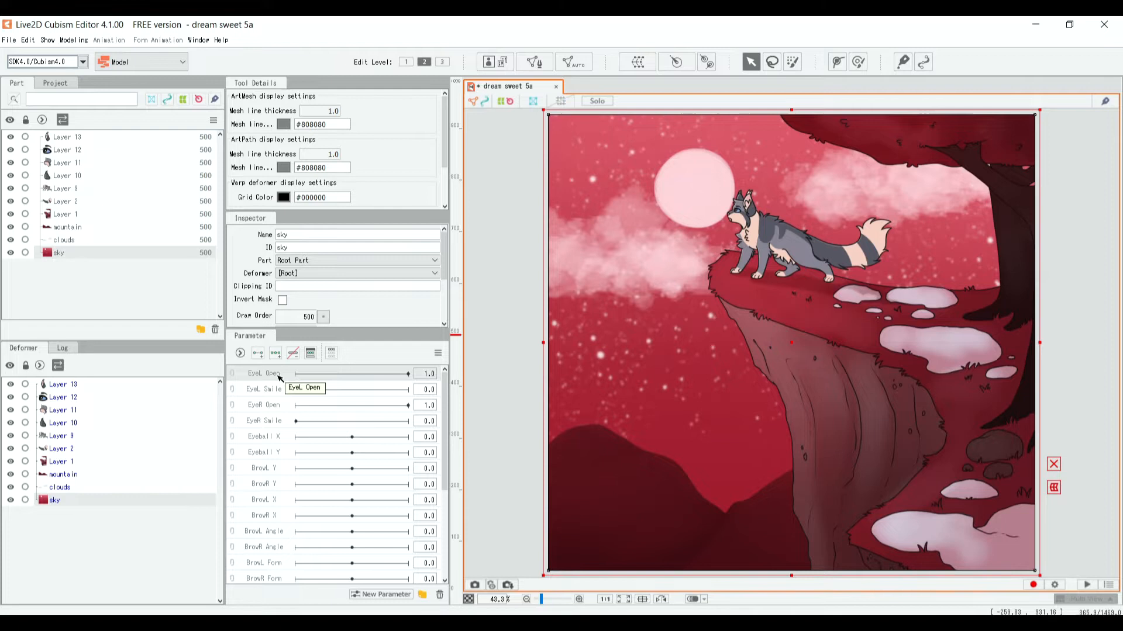
{"action": "key", "text": "Delete"}
{"action": "key", "text": "Return"}
{"action": "left_click", "coordinate": [278, 377]}
{"action": "key", "text": "Delete"}
{"action": "key", "text": "Return"}
{"action": "left_click", "coordinate": [278, 377]}
{"action": "key", "text": "Delete"}
{"action": "key", "text": "Return"}
{"action": "left_click", "coordinate": [279, 377]}
{"action": "key", "text": "Delete"}
{"action": "key", "text": "Return"}
Step: Delete the Eyeball X and Eyeball Y parameters
{"action": "left_click", "coordinate": [278, 377]}
{"action": "key", "text": "Delete"}
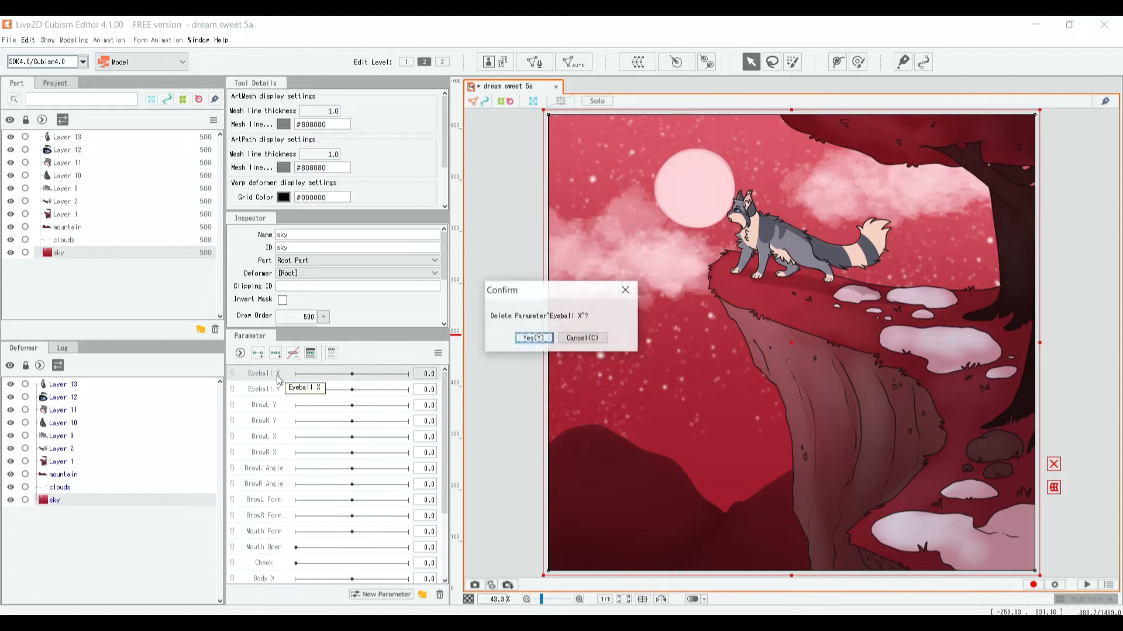
{"action": "key", "text": "Return"}
{"action": "left_click", "coordinate": [279, 377]}
{"action": "key", "text": "Delete"}
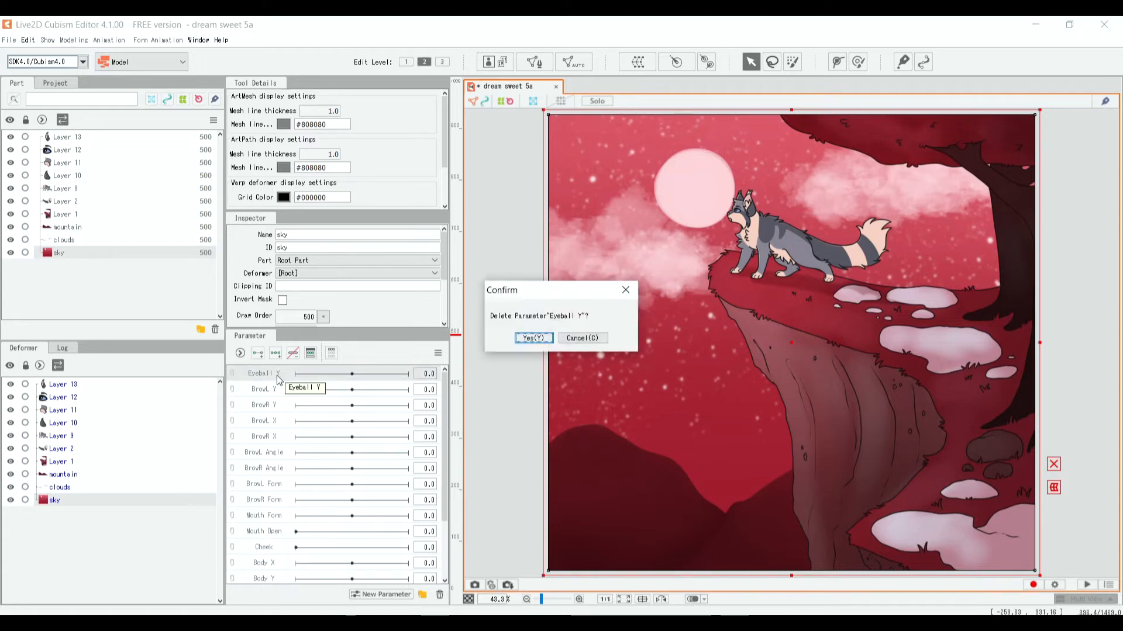
{"action": "key", "text": "Return"}
Step: Delete the BrowL Y, BrowR Y, BrowL X and BrowR X parameters, and undo the accidental deletion of the sky layer
{"action": "left_click", "coordinate": [278, 377]}
{"action": "key", "text": "Delete"}
{"action": "key", "text": "Return"}
{"action": "left_click", "coordinate": [279, 377]}
{"action": "key", "text": "Delete"}
{"action": "key", "text": "Return"}
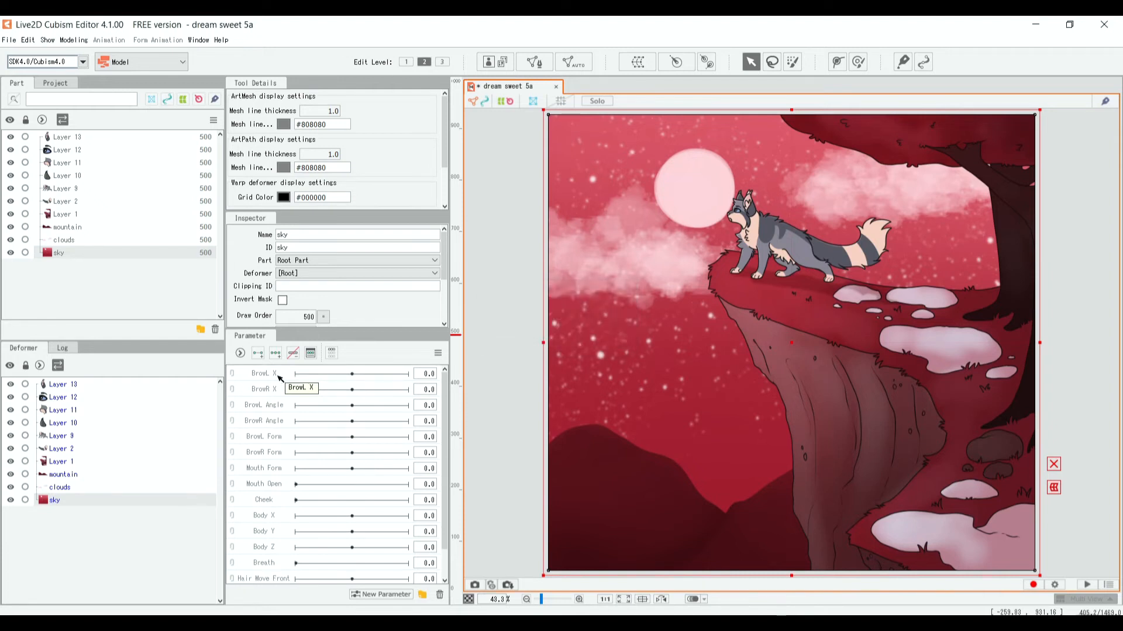
{"action": "left_click", "coordinate": [278, 378]}
{"action": "key", "text": "Delete"}
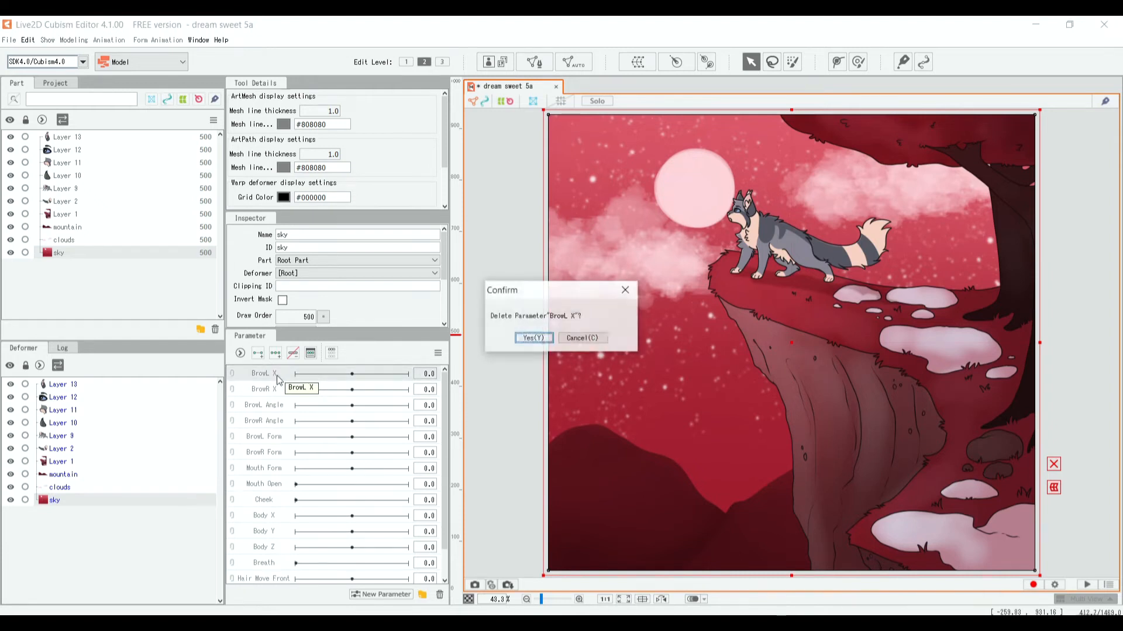
{"action": "key", "text": "Return"}
{"action": "left_click", "coordinate": [279, 377]}
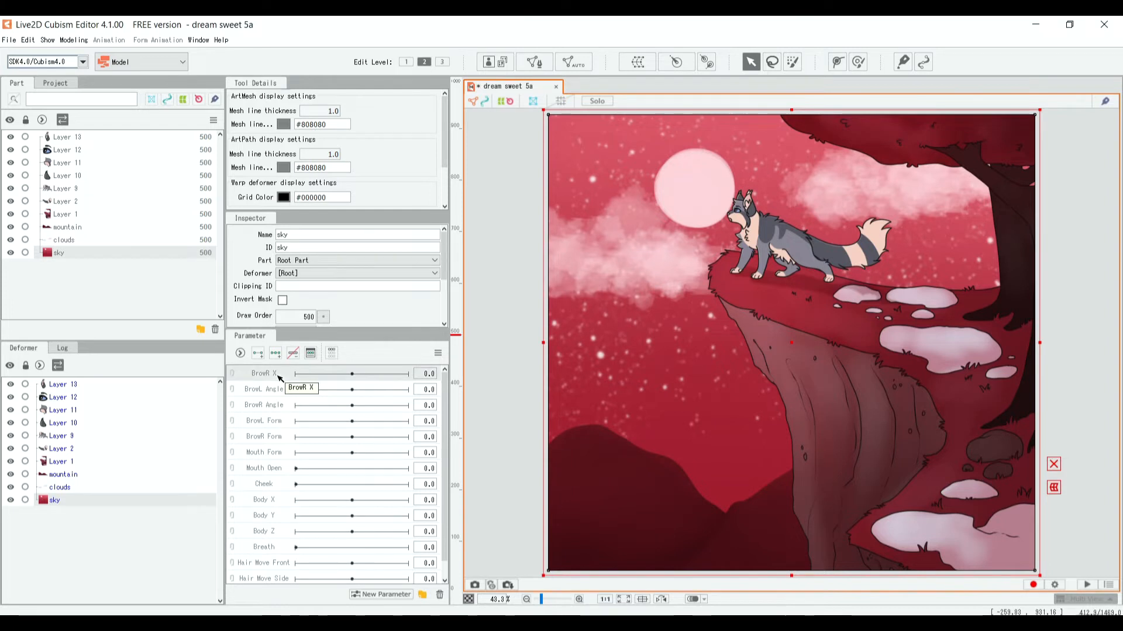
{"action": "key", "text": "Delete"}
{"action": "key", "text": "Return"}
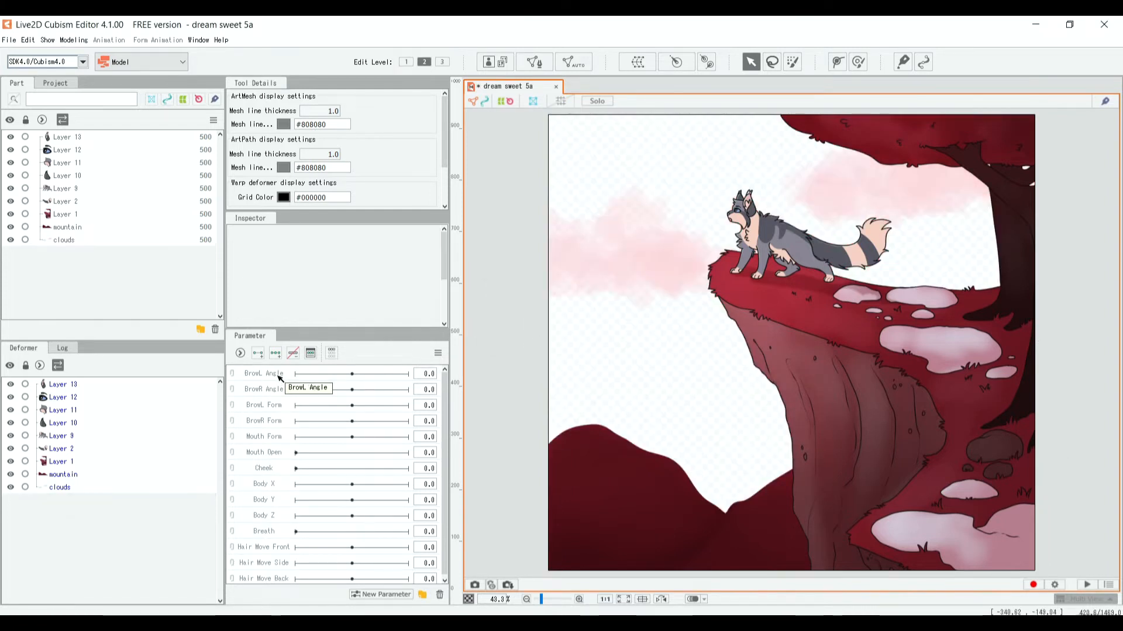
{"action": "key", "text": "ctrl+z"}
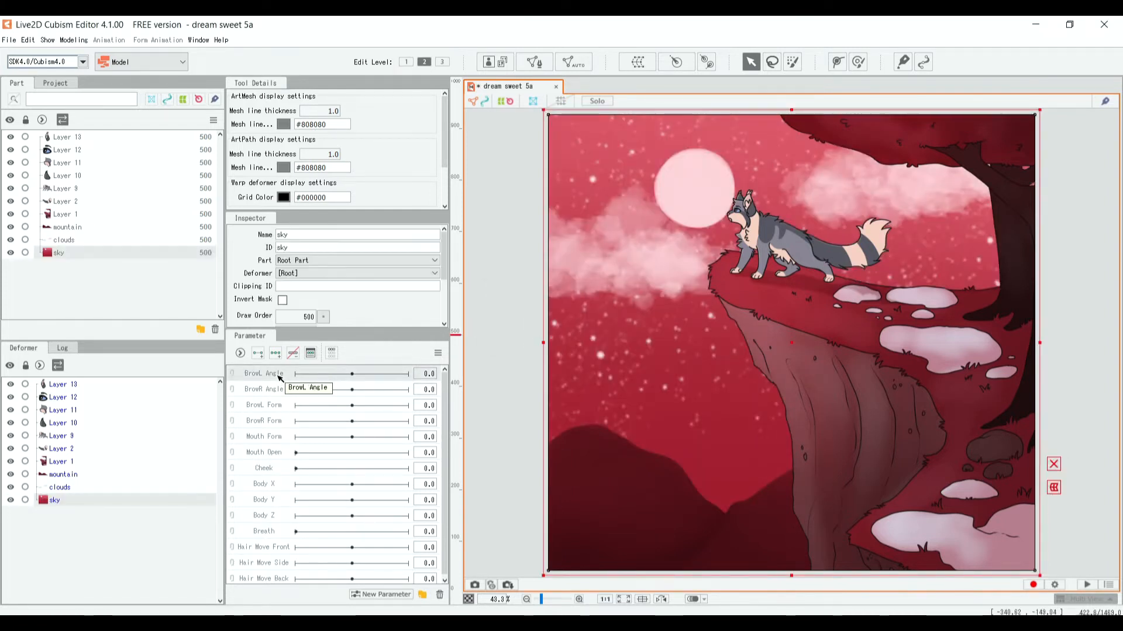
Step: Delete the BrowL Angle, BrowR Angle, BrowL Form and BrowR Form parameters
{"action": "key", "text": "Delete"}
{"action": "key", "text": "Return"}
{"action": "left_click", "coordinate": [280, 377]}
{"action": "key", "text": "Delete"}
{"action": "key", "text": "Return"}
{"action": "left_click", "coordinate": [279, 379]}
{"action": "key", "text": "Delete"}
{"action": "key", "text": "Return"}
{"action": "left_click", "coordinate": [278, 378]}
{"action": "key", "text": "Delete"}
{"action": "key", "text": "Return"}
Step: Delete the Mouth Form, Mouth Open and Cheek parameters
{"action": "left_click", "coordinate": [278, 377]}
{"action": "key", "text": "Delete"}
{"action": "key", "text": "Return"}
{"action": "left_click", "coordinate": [279, 377]}
{"action": "key", "text": "Delete"}
{"action": "key", "text": "Return"}
{"action": "left_click", "coordinate": [279, 377]}
{"action": "key", "text": "Delete"}
{"action": "key", "text": "Return"}
Step: Delete the Body X, Body Y, Body Z and Breath parameters
{"action": "left_click", "coordinate": [278, 378]}
{"action": "key", "text": "Delete"}
{"action": "key", "text": "Return"}
{"action": "left_click", "coordinate": [278, 378]}
{"action": "key", "text": "Delete"}
{"action": "key", "text": "Return"}
{"action": "left_click", "coordinate": [278, 377]}
{"action": "key", "text": "Delete"}
{"action": "key", "text": "Return"}
{"action": "left_click", "coordinate": [278, 377]}
{"action": "key", "text": "Delete"}
{"action": "key", "text": "Return"}
Step: Delete the Hair Move Front and Hair Move Side parameters
{"action": "left_click", "coordinate": [278, 377]}
{"action": "key", "text": "Delete"}
{"action": "key", "text": "Return"}
{"action": "left_click", "coordinate": [278, 378]}
{"action": "key", "text": "Delete"}
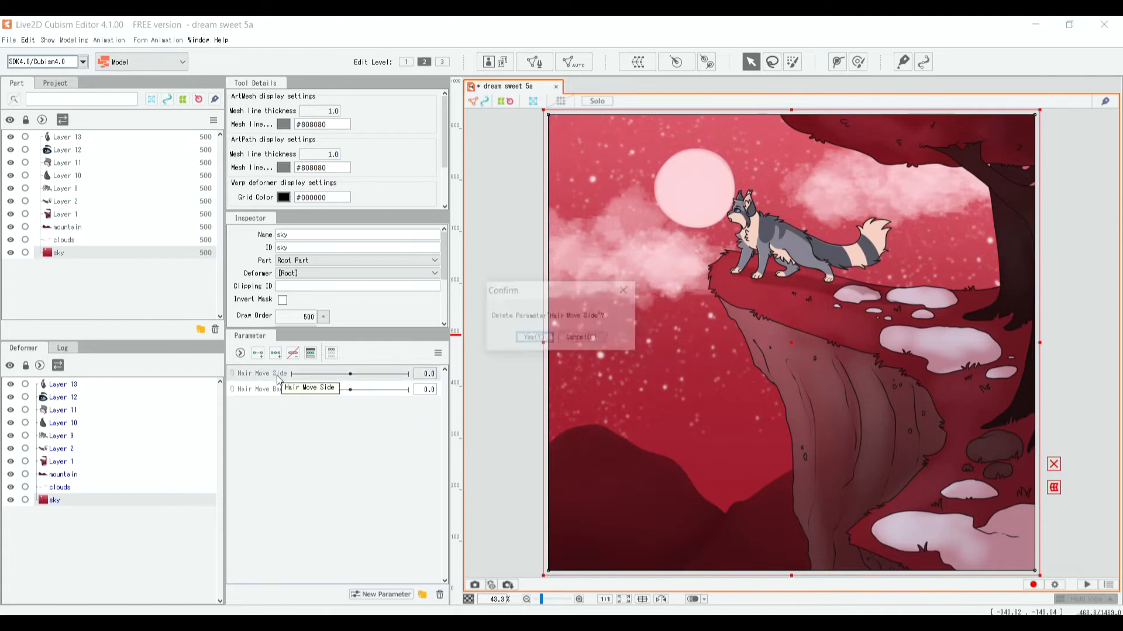
{"action": "key", "text": "Return"}
{"action": "right_click", "coordinate": [278, 377]}
{"action": "key", "text": "Delete"}
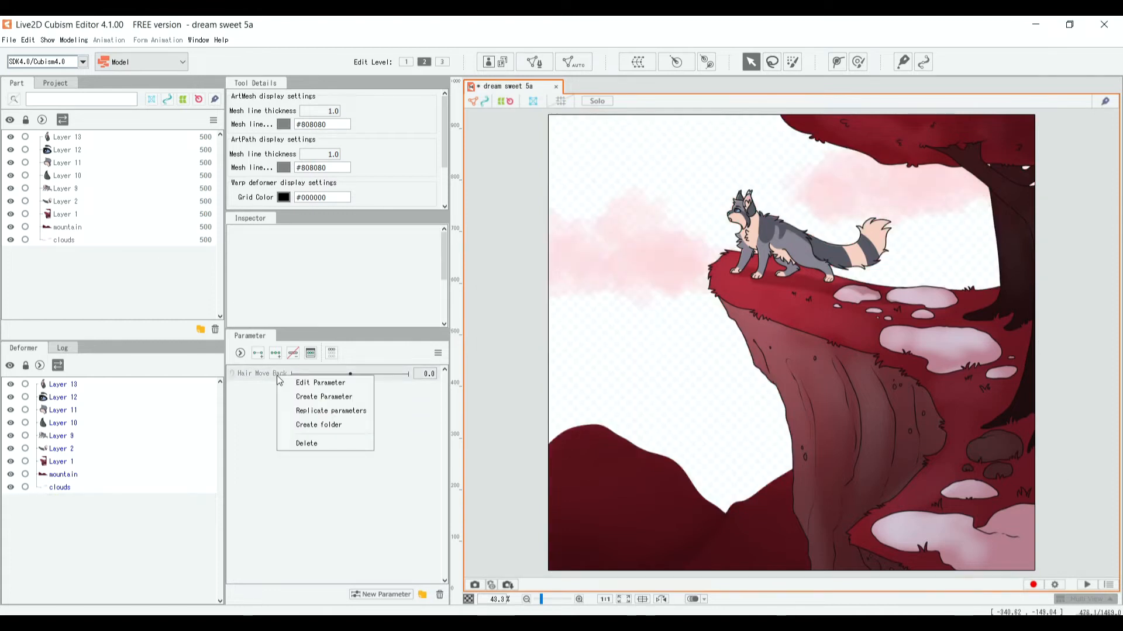
{"action": "key", "text": "ctrl+z"}
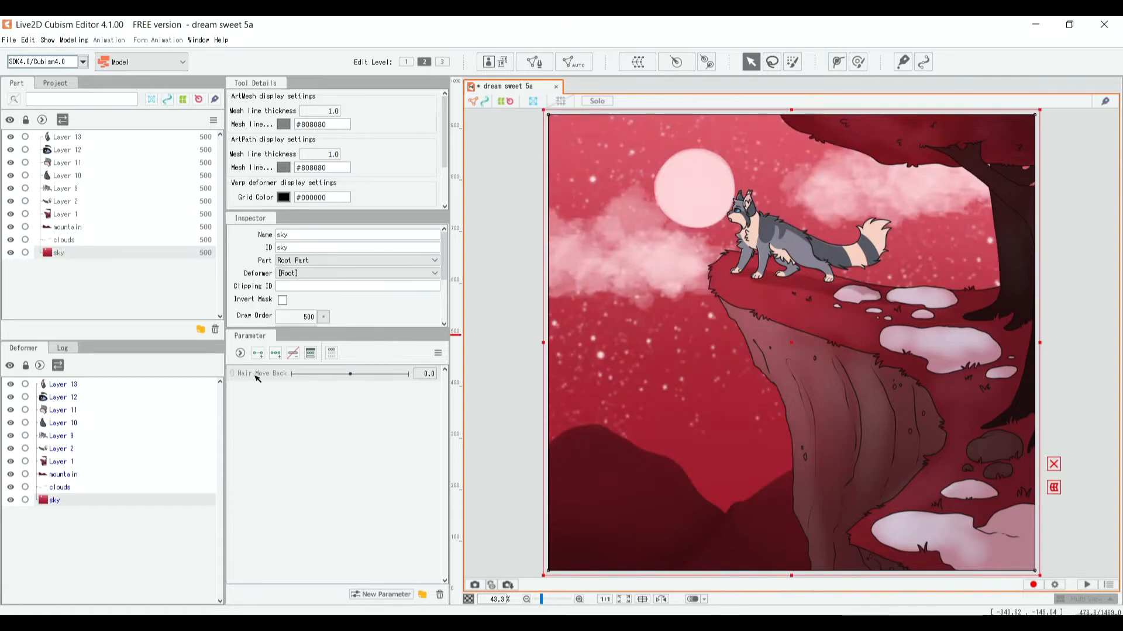
Step: Delete the last remaining default parameter, Hair Move Back
{"action": "left_click", "coordinate": [255, 379]}
{"action": "key", "text": "Delete"}
{"action": "left_click", "coordinate": [533, 338]}
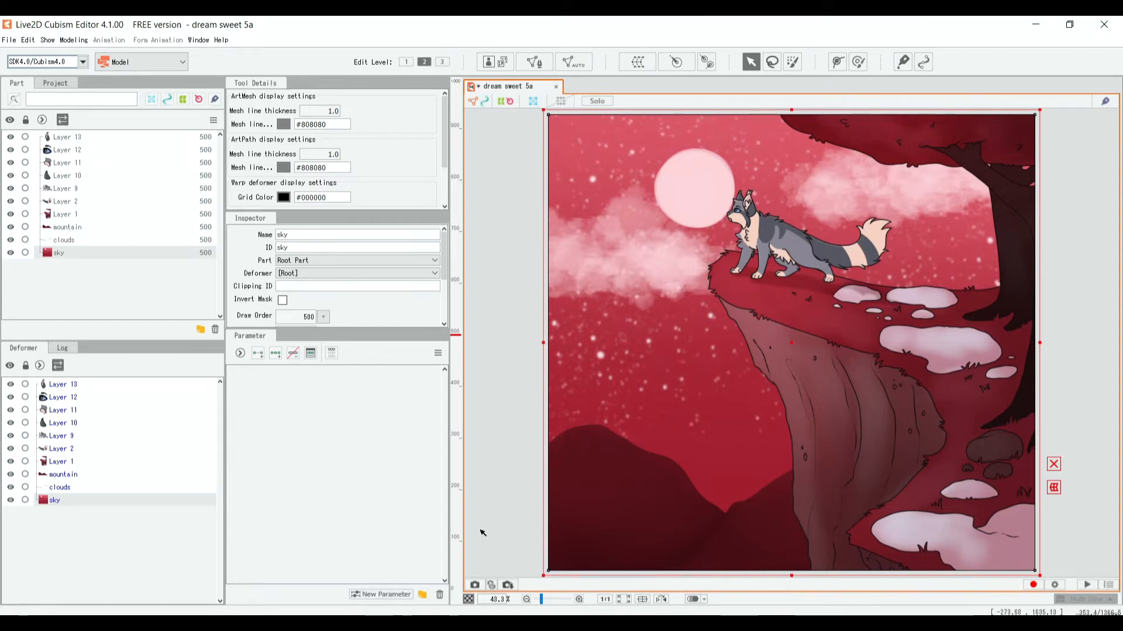
Step: Generate an automatic mesh for Layer 11, the character's head, using the Standard preset
{"action": "scroll", "coordinate": [770, 201], "scroll_direction": "up", "scroll_amount": 5}
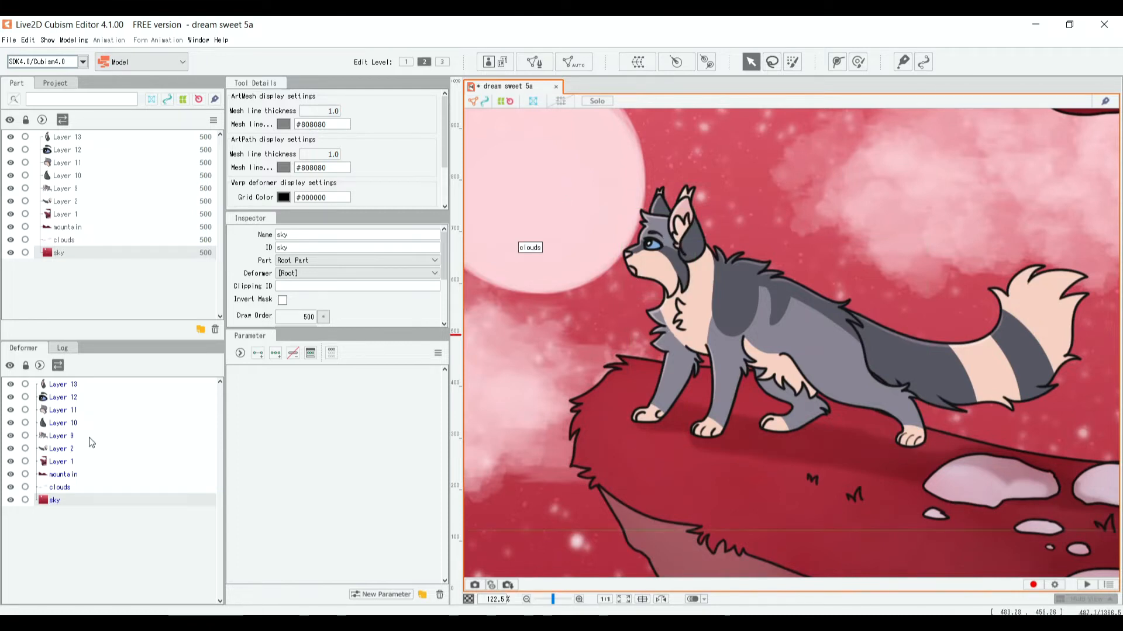
{"action": "left_click", "coordinate": [54, 408]}
{"action": "left_click", "coordinate": [56, 426]}
{"action": "left_click", "coordinate": [80, 404]}
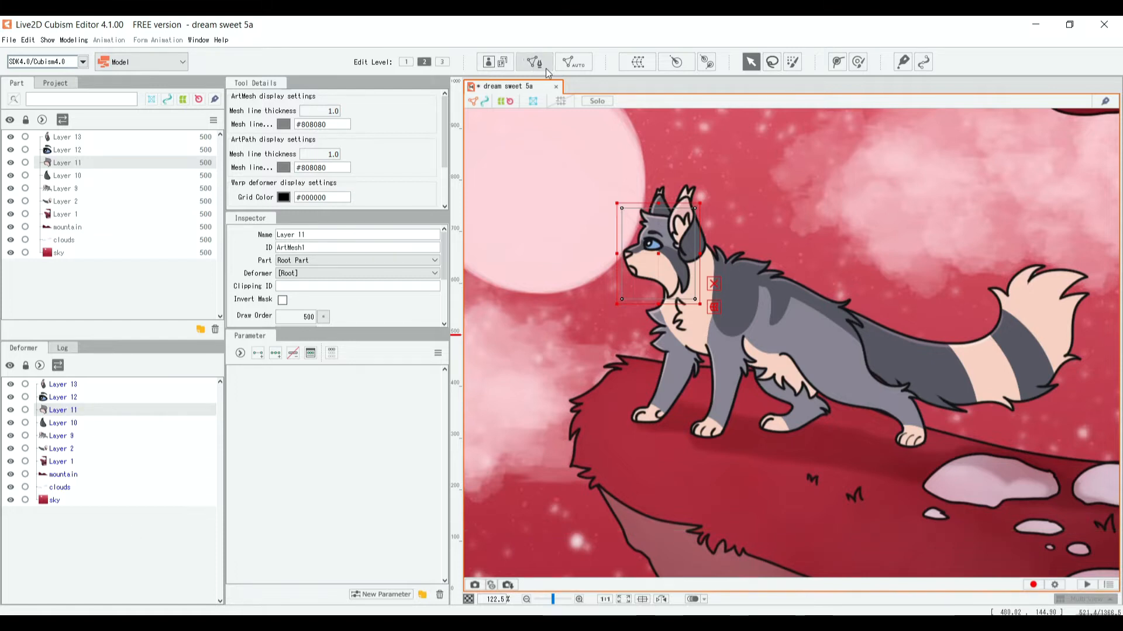
{"action": "left_click", "coordinate": [582, 67]}
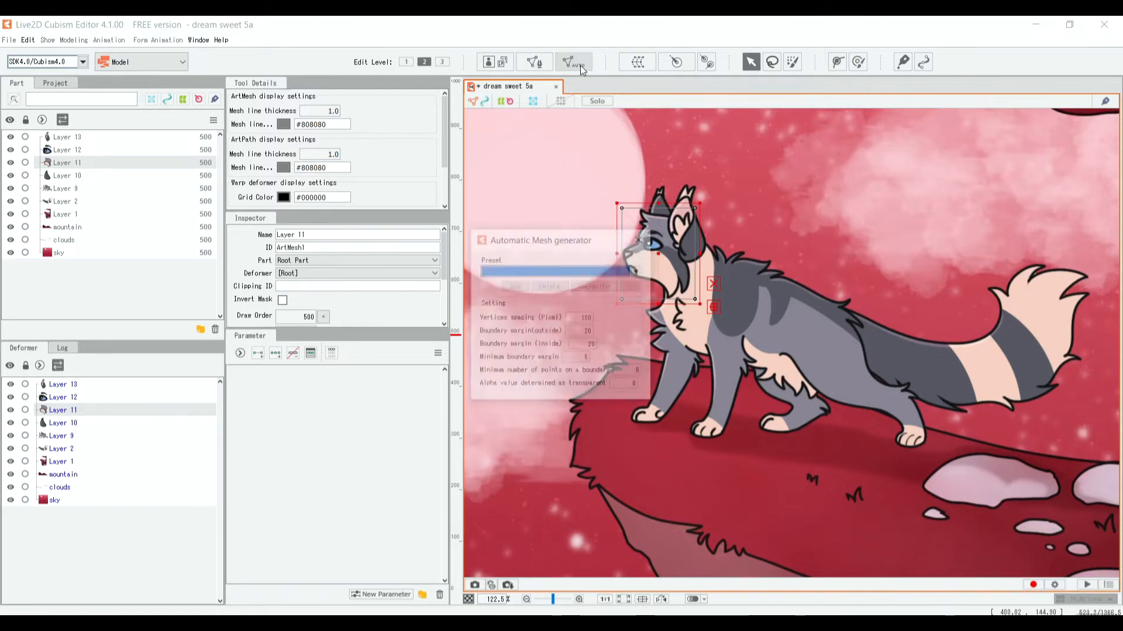
{"action": "left_click", "coordinate": [638, 272]}
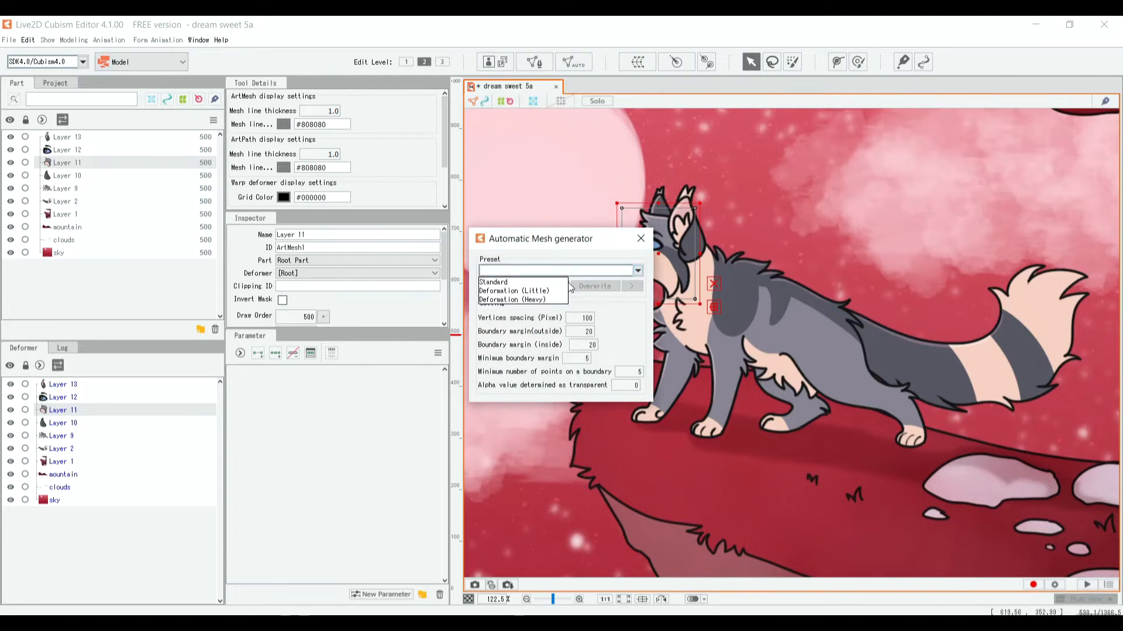
{"action": "left_click", "coordinate": [554, 283]}
Step: Try the Deformation (Heavy) mesh preset on Layer 11, then return it to Standard
{"action": "left_click", "coordinate": [637, 271]}
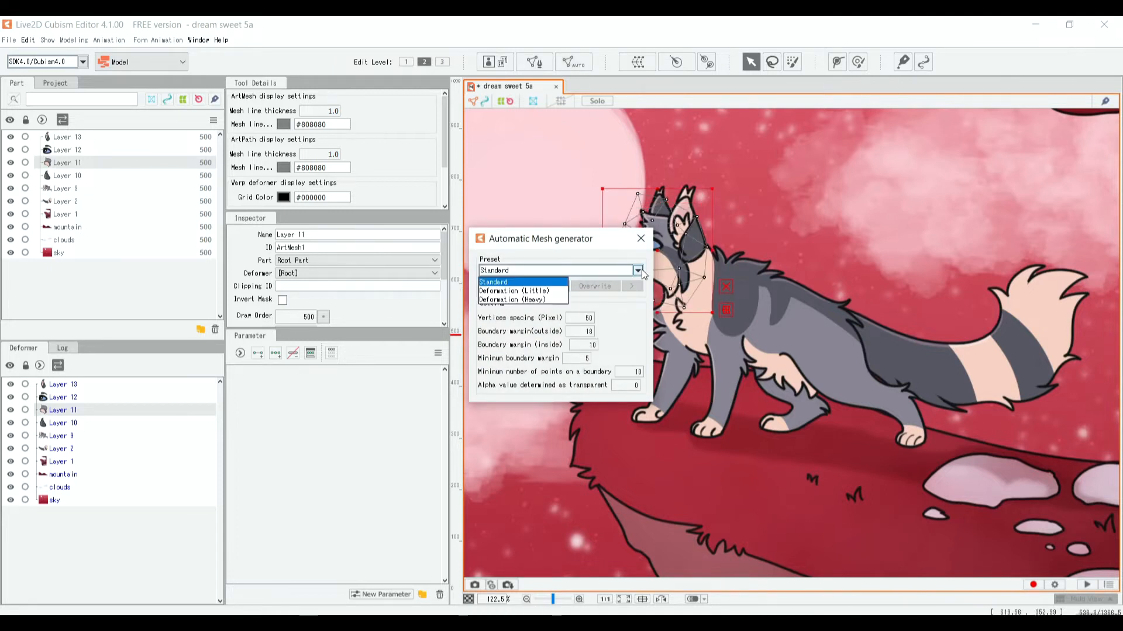
{"action": "left_click", "coordinate": [546, 300]}
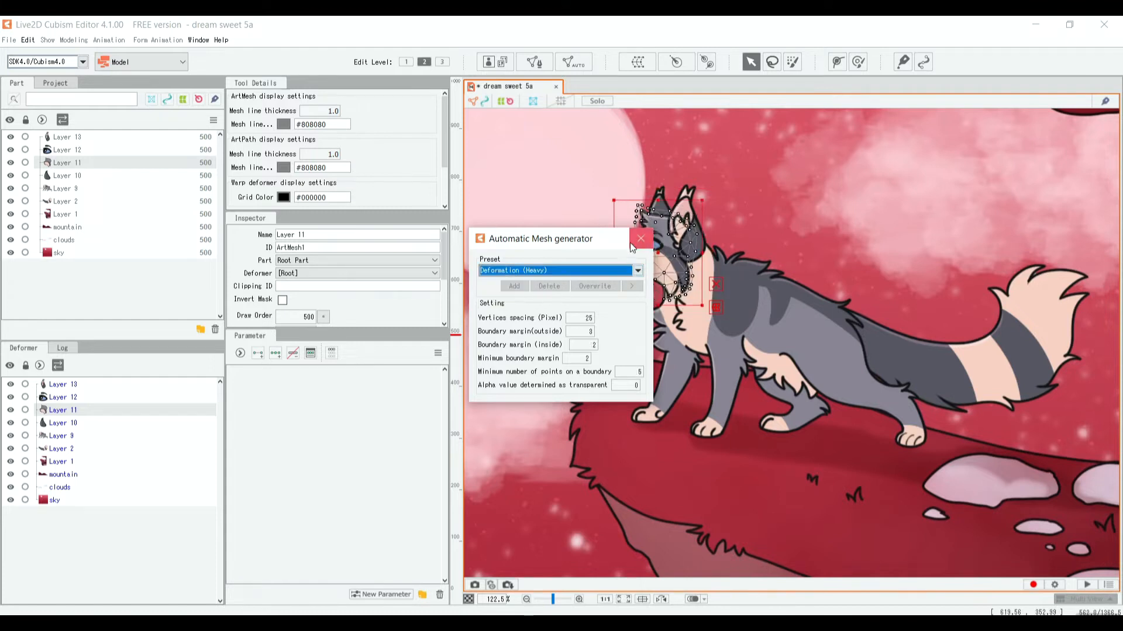
{"action": "left_click_drag", "start_coordinate": [601, 239], "coordinate": [493, 204]}
{"action": "left_click_drag", "start_coordinate": [642, 215], "coordinate": [612, 196]}
{"action": "key", "text": "ctrl+z"}
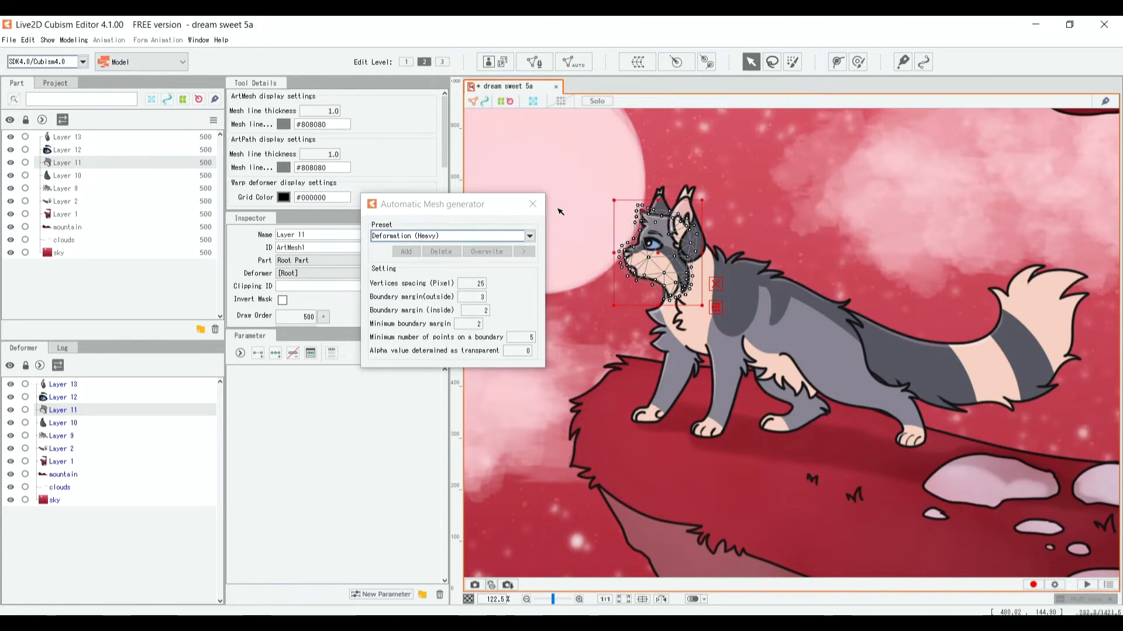
{"action": "left_click", "coordinate": [529, 236]}
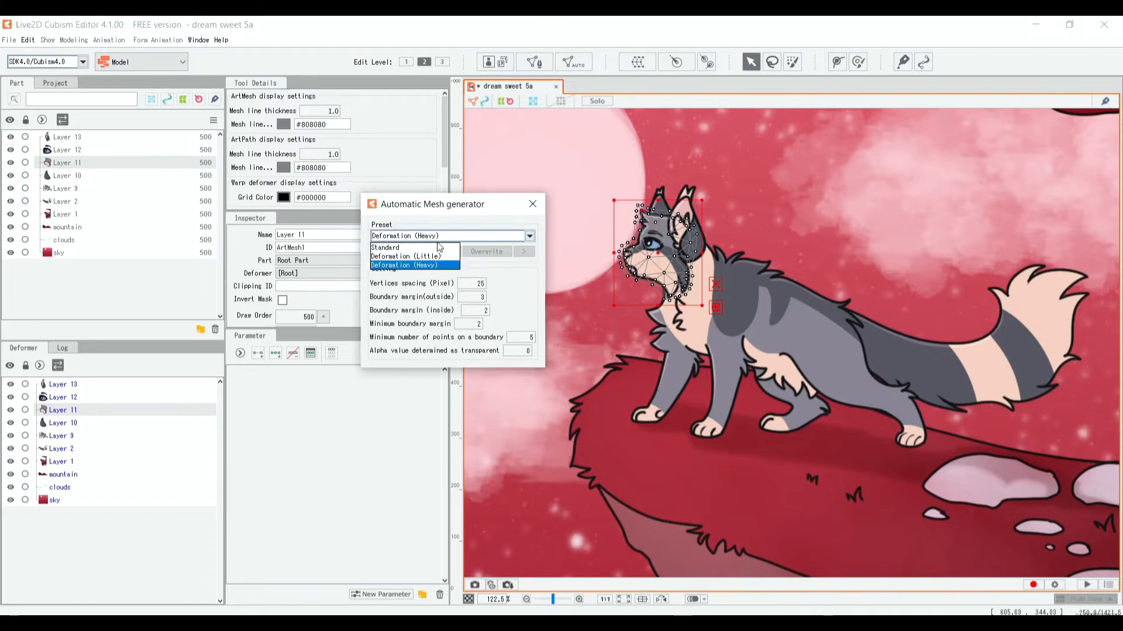
{"action": "left_click", "coordinate": [410, 247]}
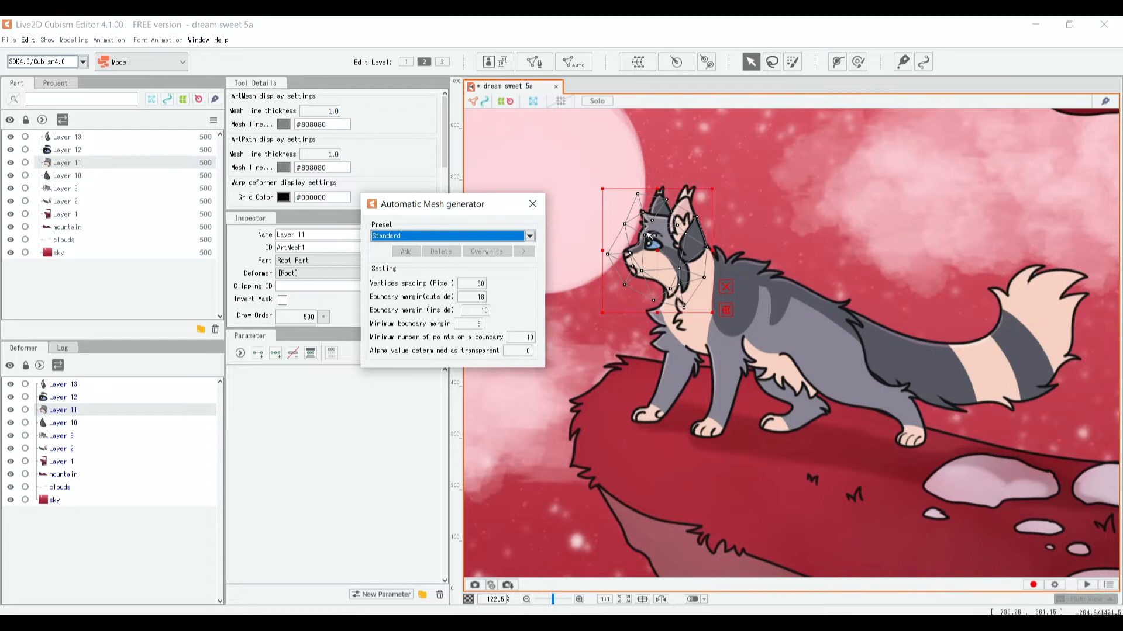
Step: Try the Deformation (Little) mesh preset on Layer 11 and switch back to Standard
{"action": "left_click", "coordinate": [529, 236]}
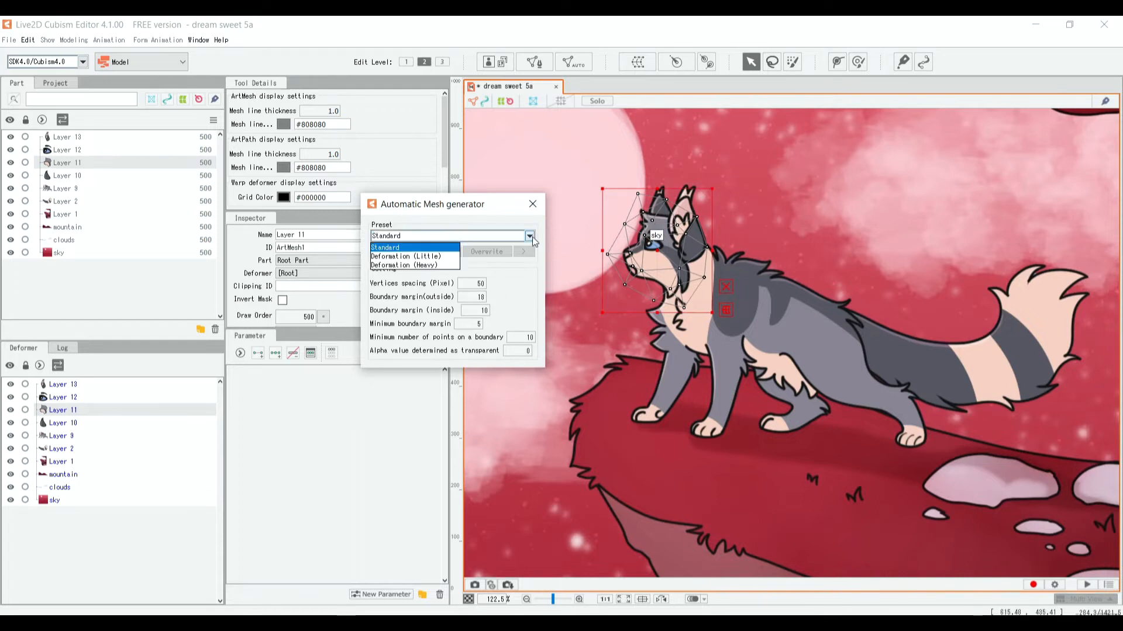
{"action": "left_click", "coordinate": [443, 258]}
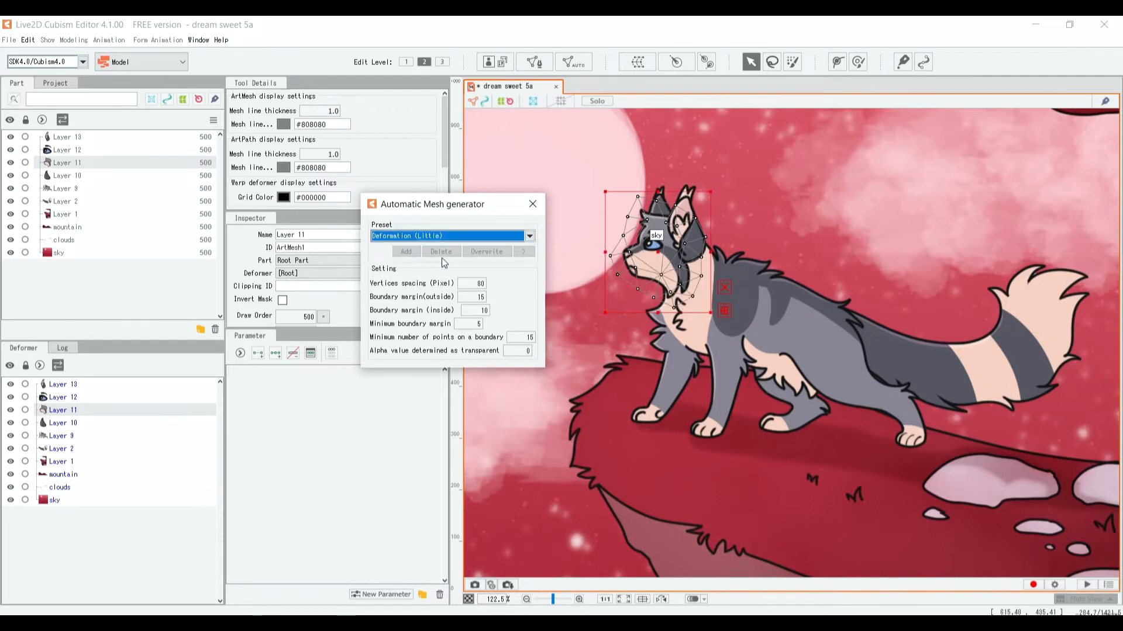
{"action": "left_click", "coordinate": [530, 236]}
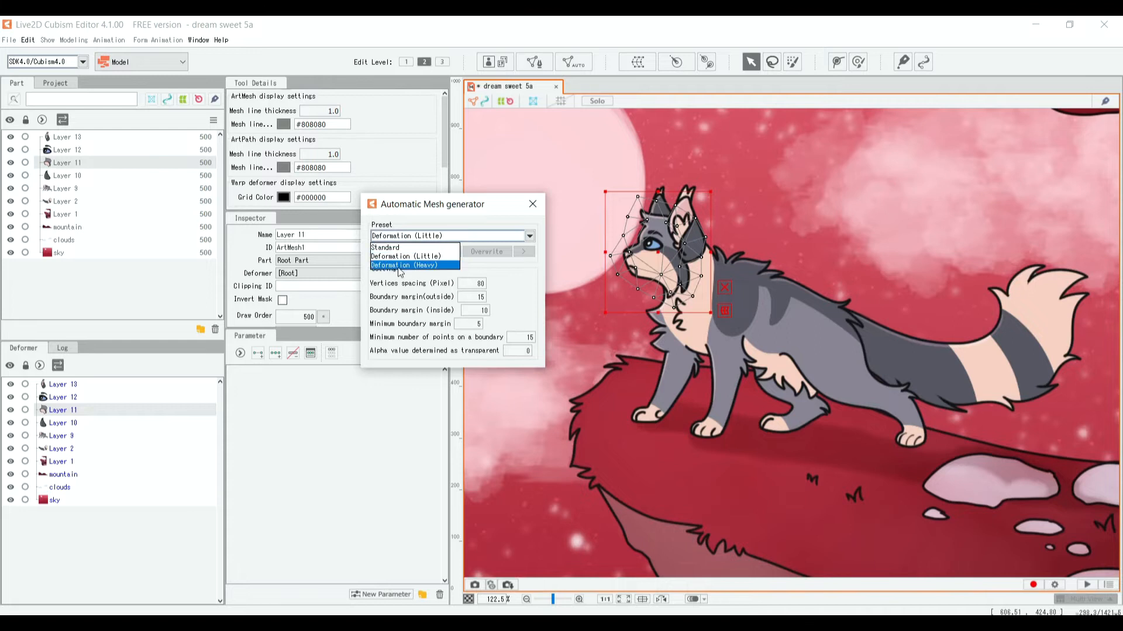
{"action": "left_click", "coordinate": [389, 247]}
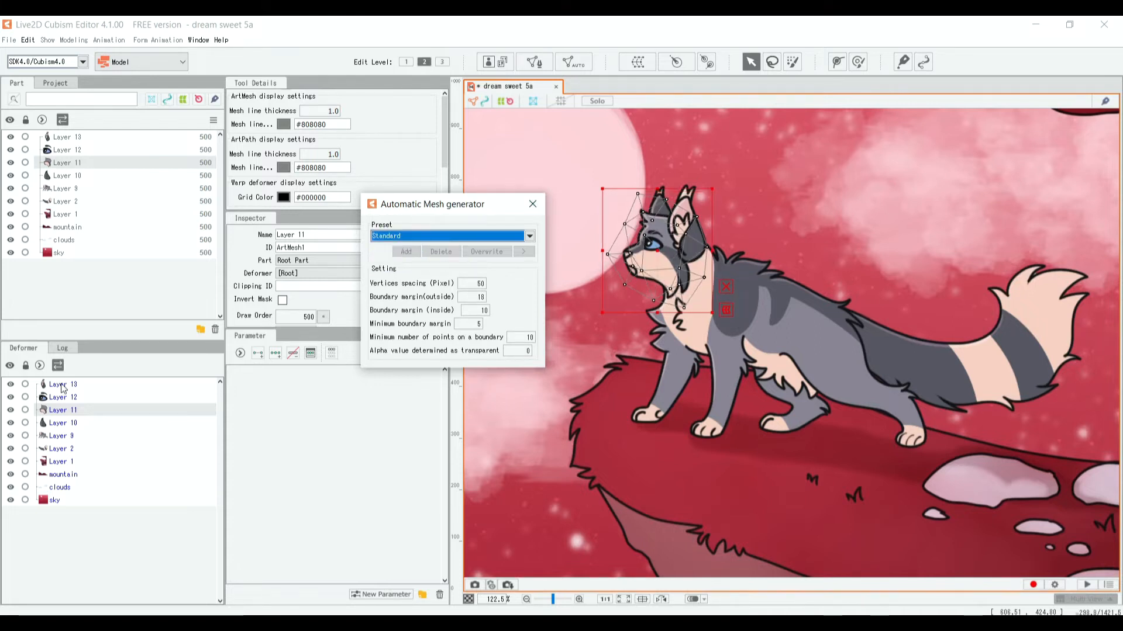
Step: Generate automatic meshes for the ear layers, Layer 13 and Layer 10, with the Standard preset and close the mesh generator
{"action": "left_click", "coordinate": [62, 386]}
{"action": "left_click", "coordinate": [408, 261]}
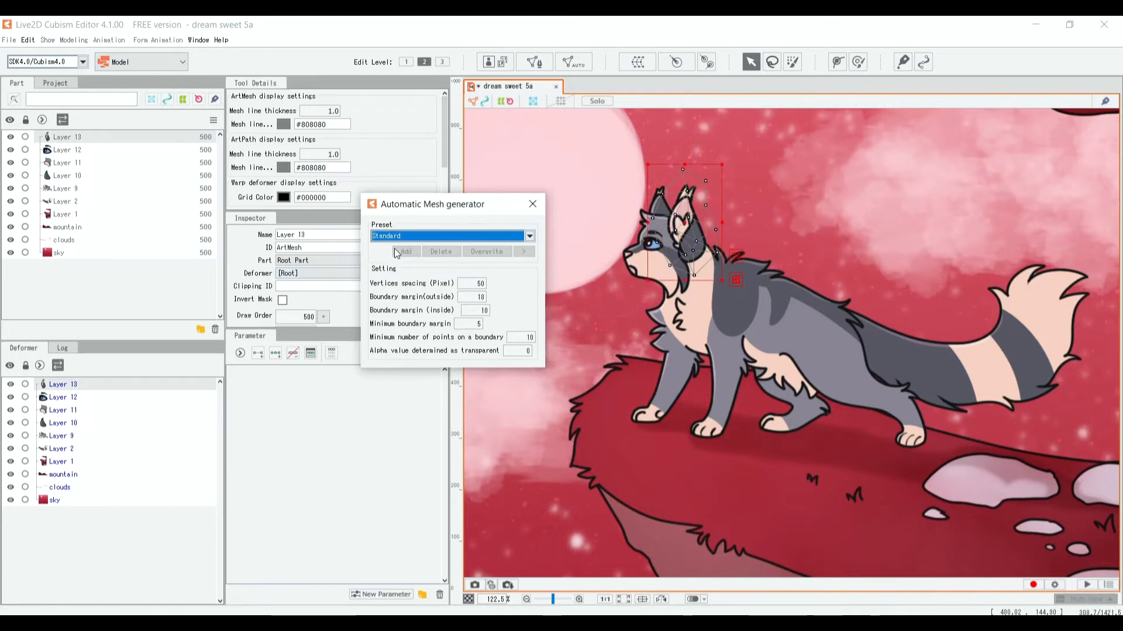
{"action": "left_click", "coordinate": [74, 423]}
{"action": "left_click", "coordinate": [530, 234]}
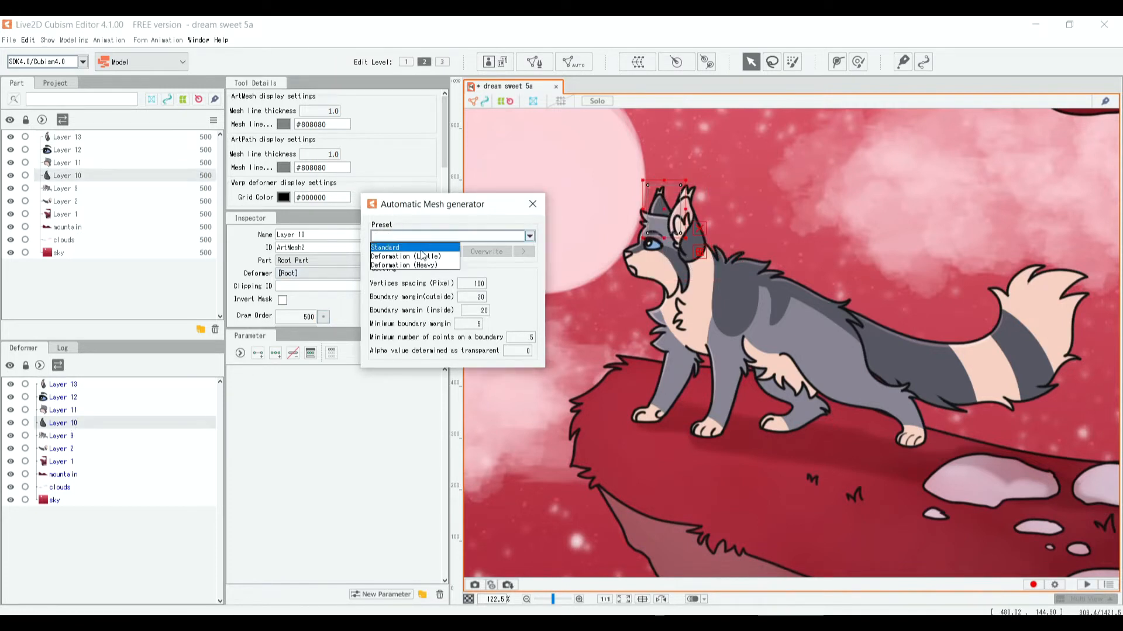
{"action": "left_click", "coordinate": [417, 251]}
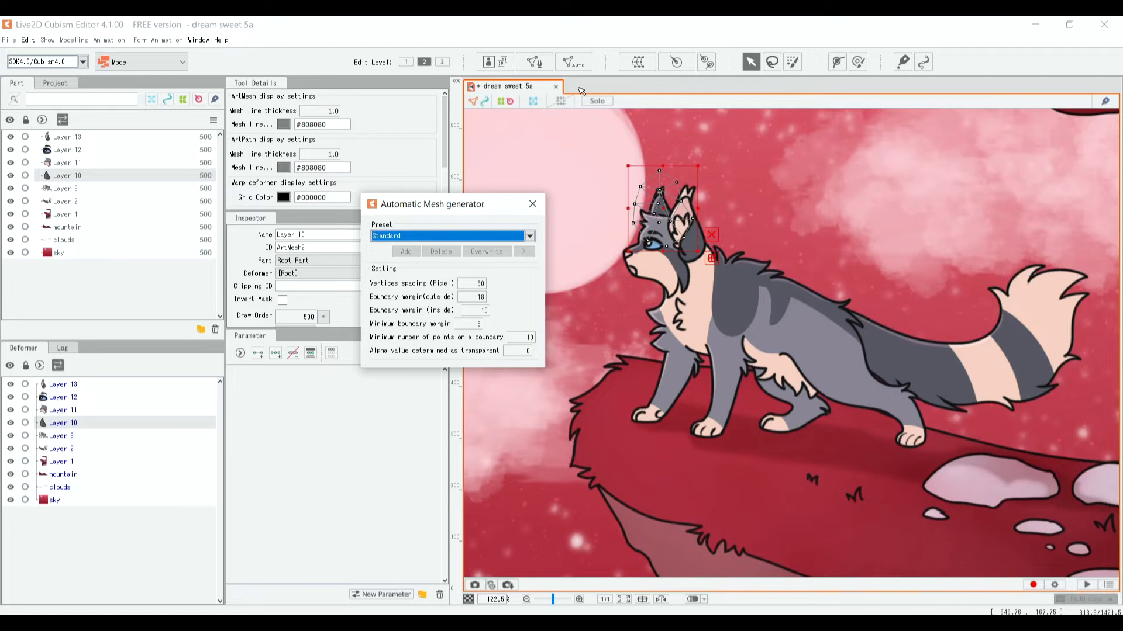
{"action": "left_click", "coordinate": [534, 206]}
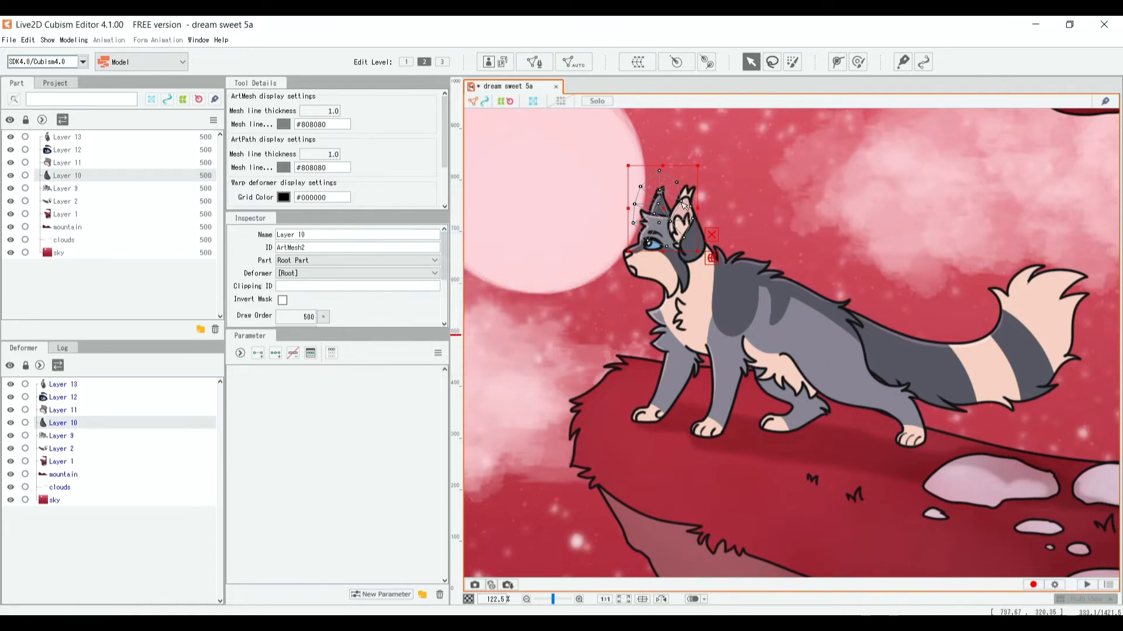
Step: Create a warp deformer named Head as the parent of Layer 11, Layer 10 and Layer 13
{"action": "scroll", "coordinate": [684, 205], "scroll_direction": "up", "scroll_amount": 4}
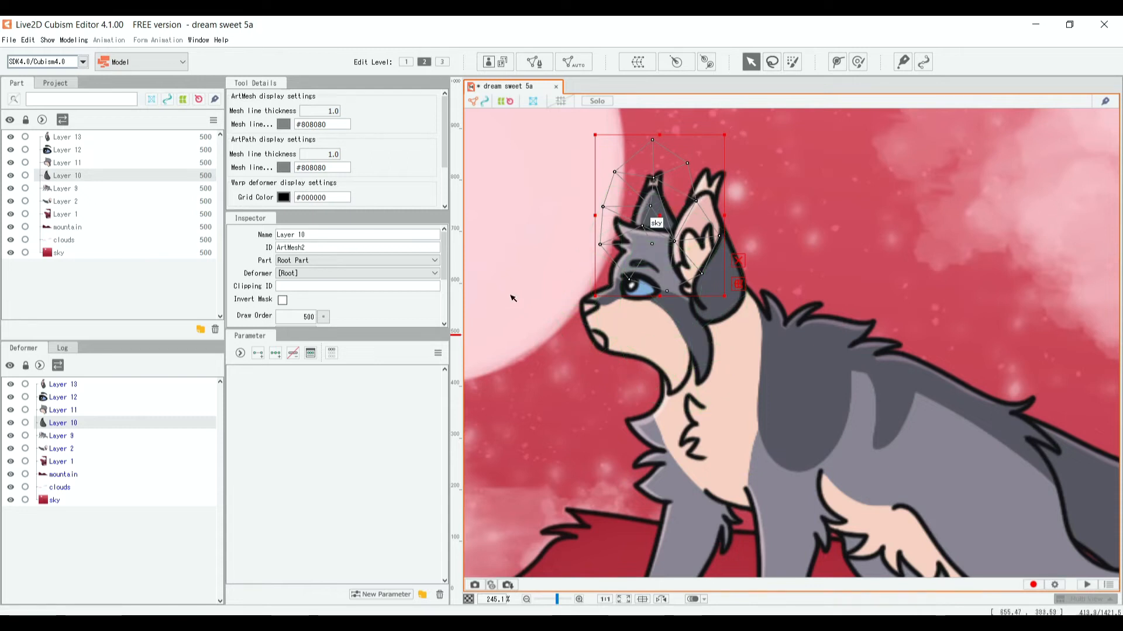
{"action": "left_click", "coordinate": [63, 411]}
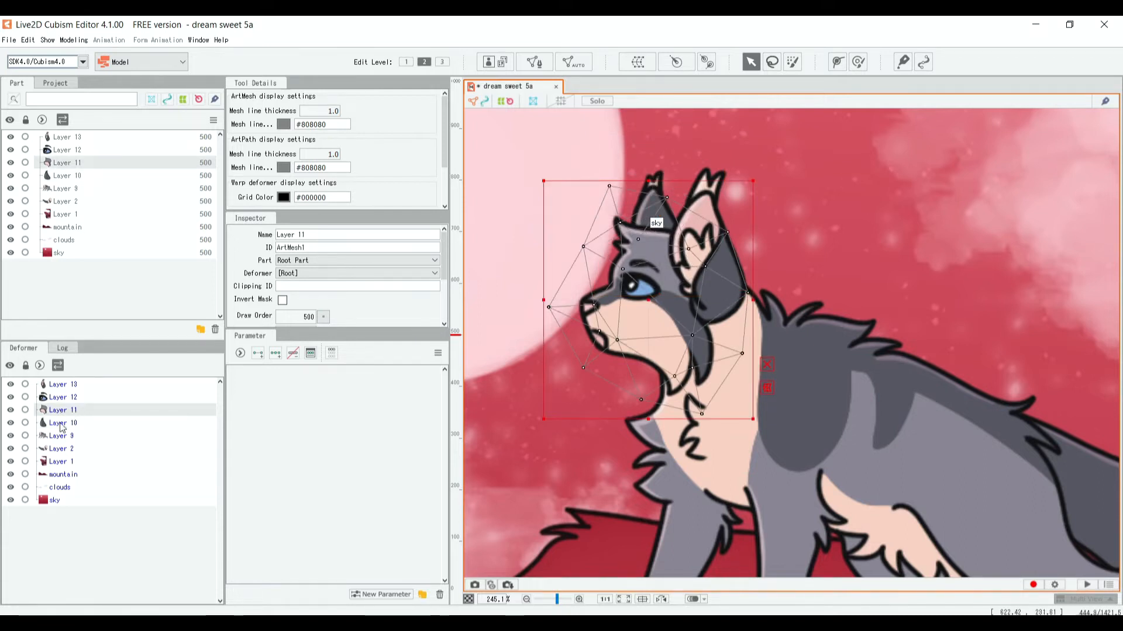
{"action": "left_click", "coordinate": [61, 425], "text": "ctrl"}
{"action": "left_click", "coordinate": [75, 386], "text": "ctrl"}
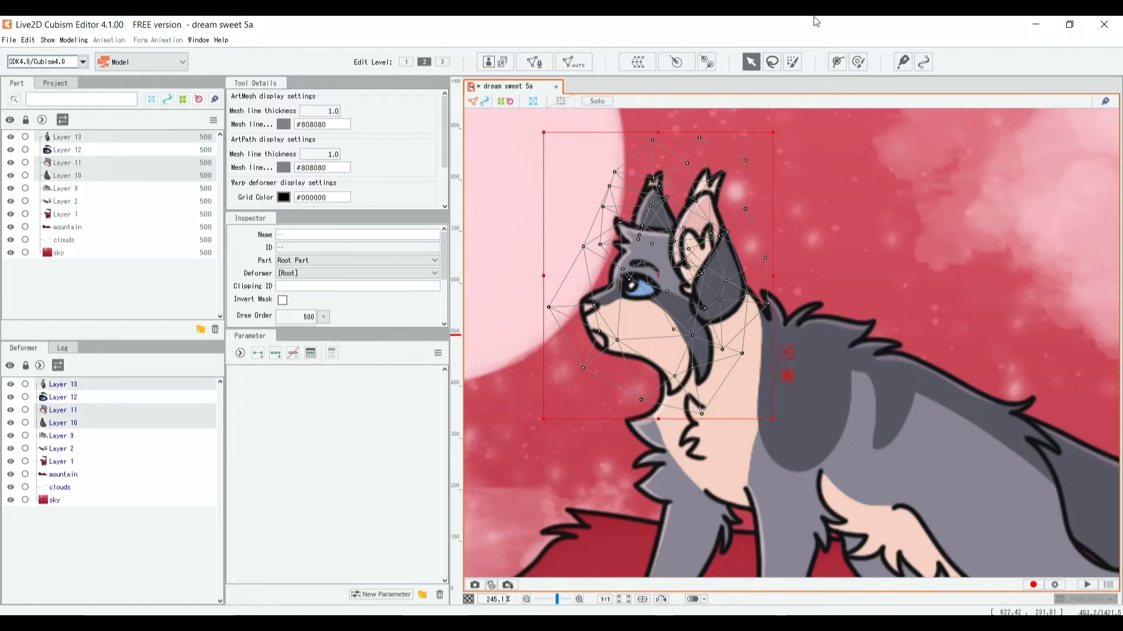
{"action": "left_click", "coordinate": [641, 64]}
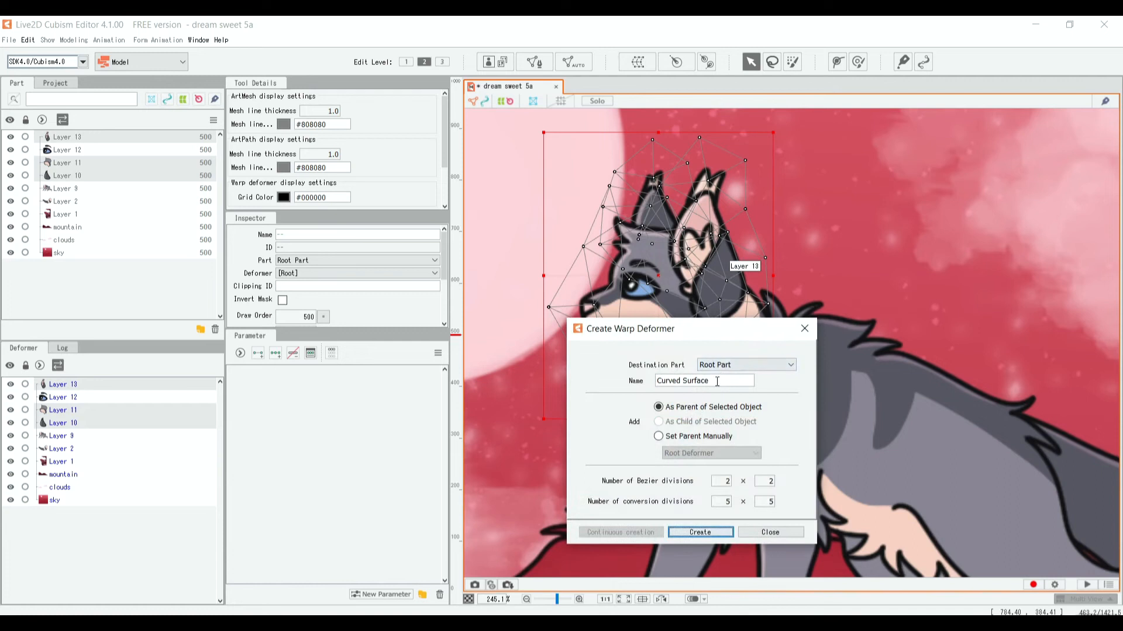
{"action": "triple_click", "coordinate": [717, 381]}
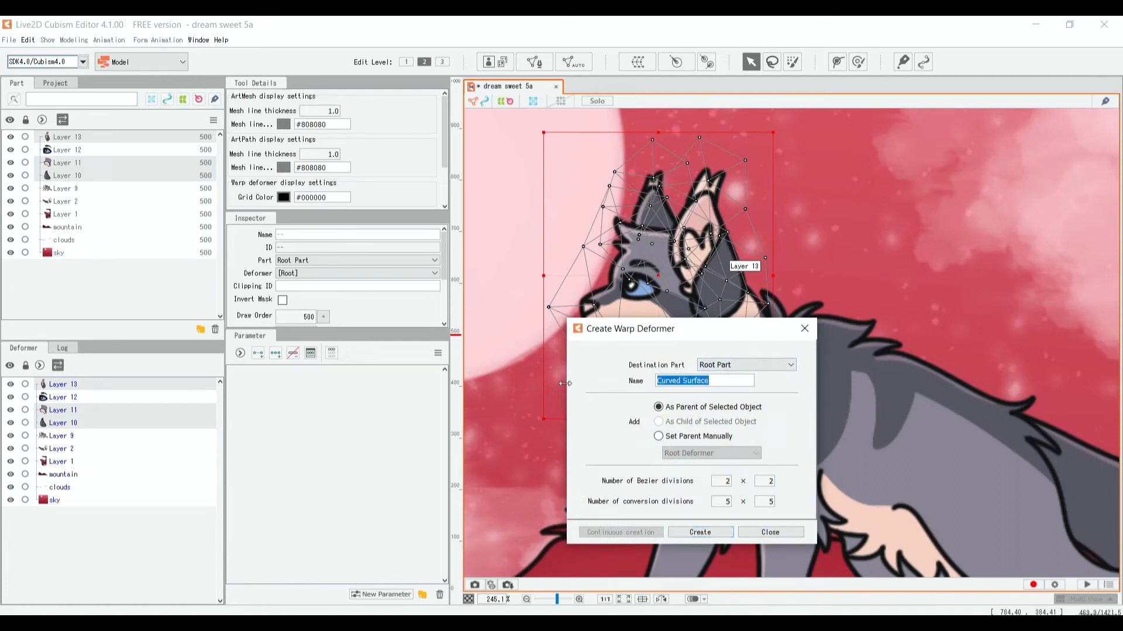
{"action": "type", "text": "Head"}
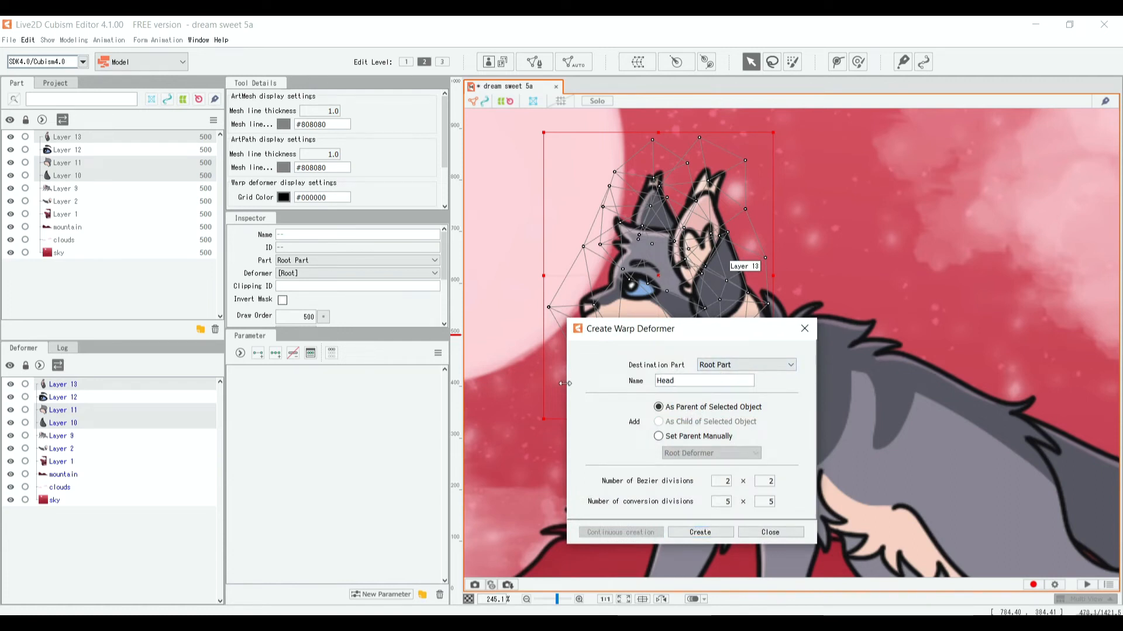
{"action": "left_click", "coordinate": [700, 532]}
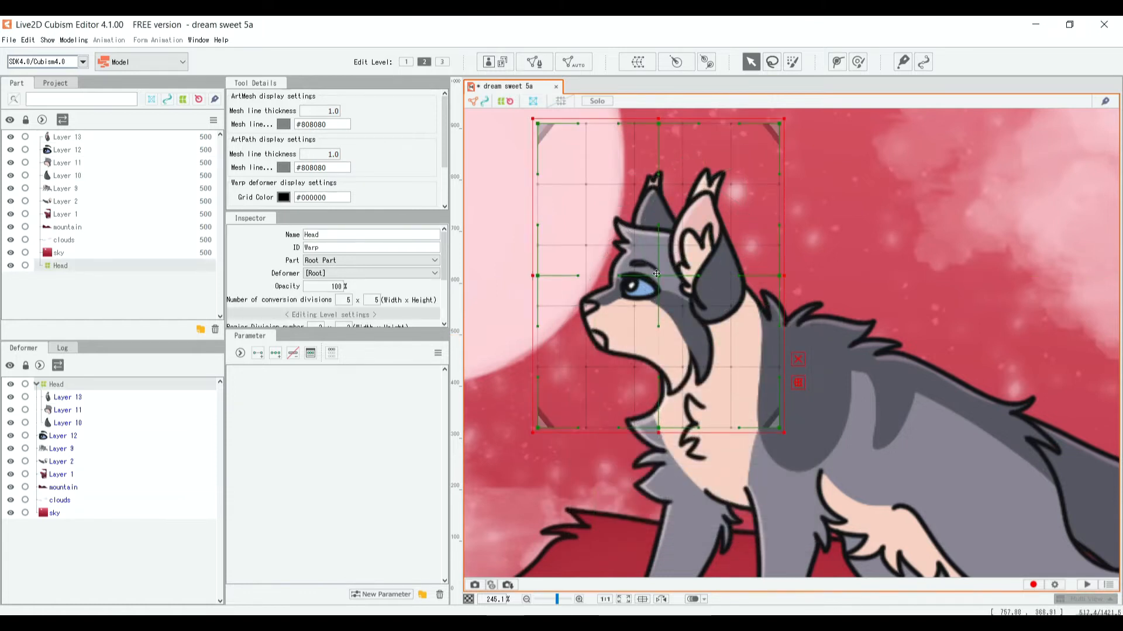
Step: Test moving the Head deformer on the canvas in two directions and undo each move
{"action": "left_click_drag", "start_coordinate": [659, 276], "coordinate": [733, 256]}
{"action": "key", "text": "ctrl+z"}
{"action": "left_click_drag", "start_coordinate": [658, 275], "coordinate": [644, 257]}
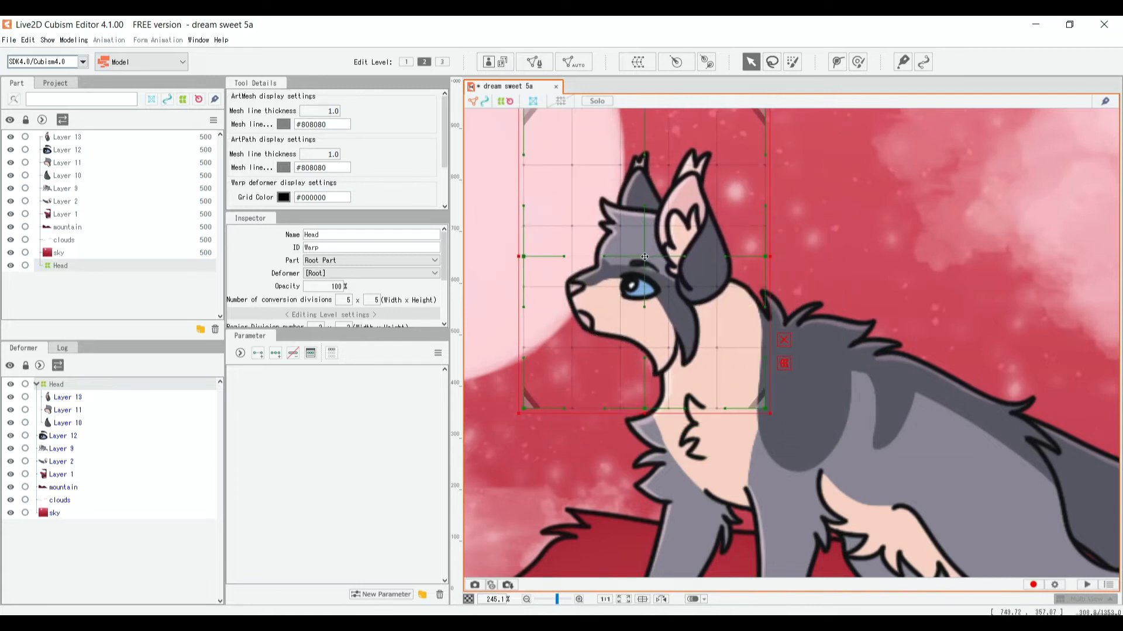
{"action": "key", "text": "ctrl+z"}
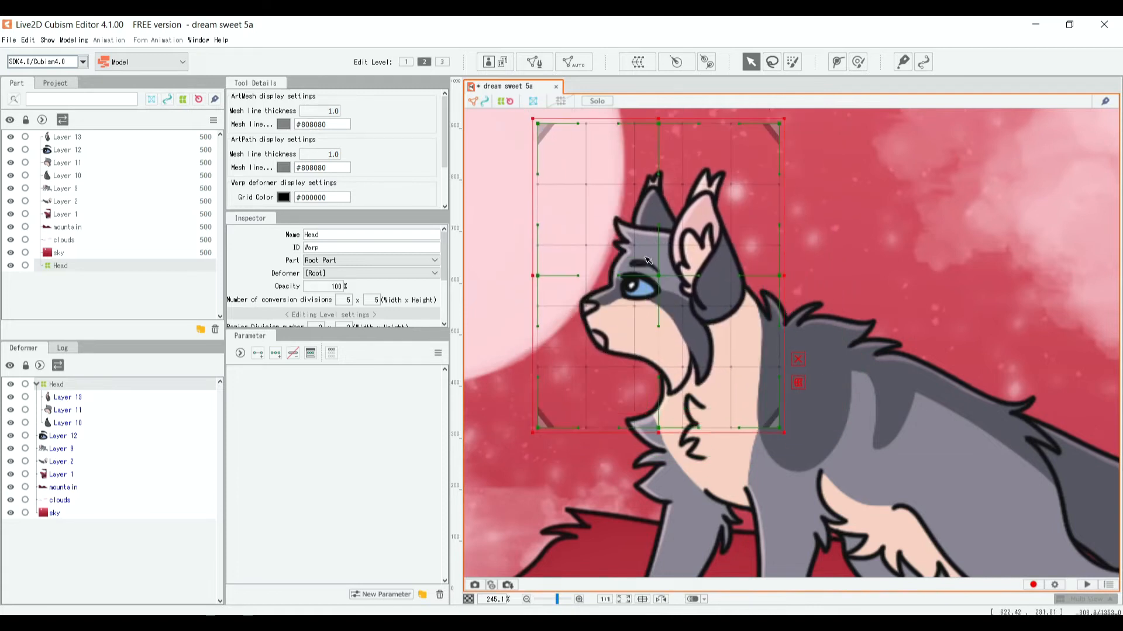
Step: Place Layer 12, the eye, inside the Head deformer and generate its mesh with the Standard preset
{"action": "left_click", "coordinate": [75, 439]}
{"action": "left_click_drag", "start_coordinate": [82, 438], "coordinate": [54, 387]}
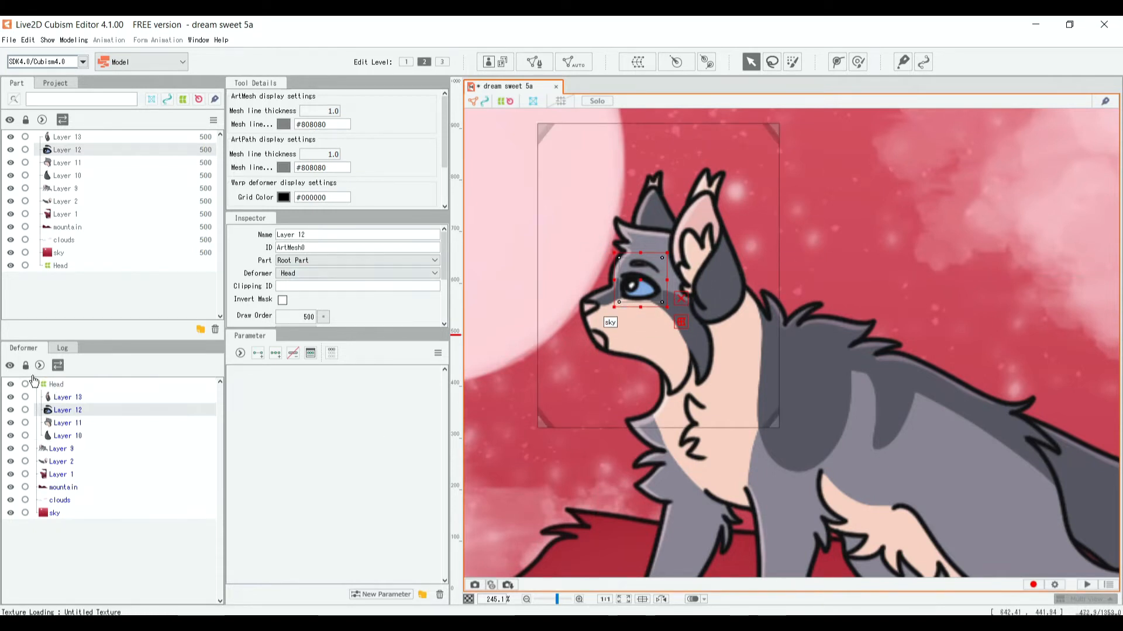
{"action": "left_click", "coordinate": [573, 61]}
{"action": "left_click", "coordinate": [612, 275]}
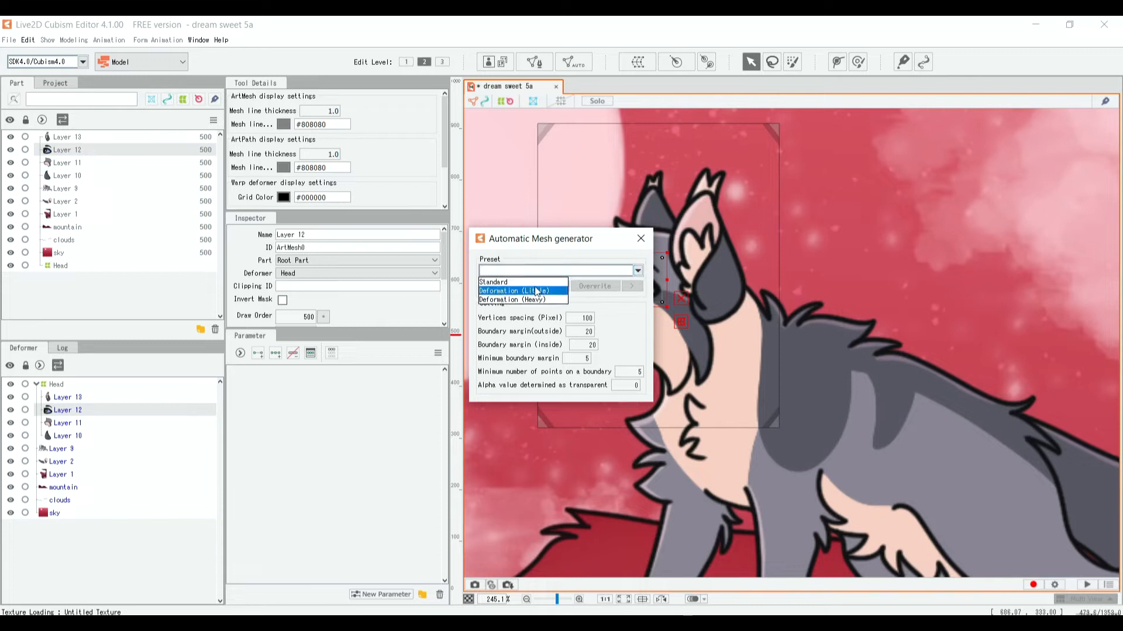
{"action": "left_click", "coordinate": [515, 284]}
{"action": "left_click", "coordinate": [643, 241]}
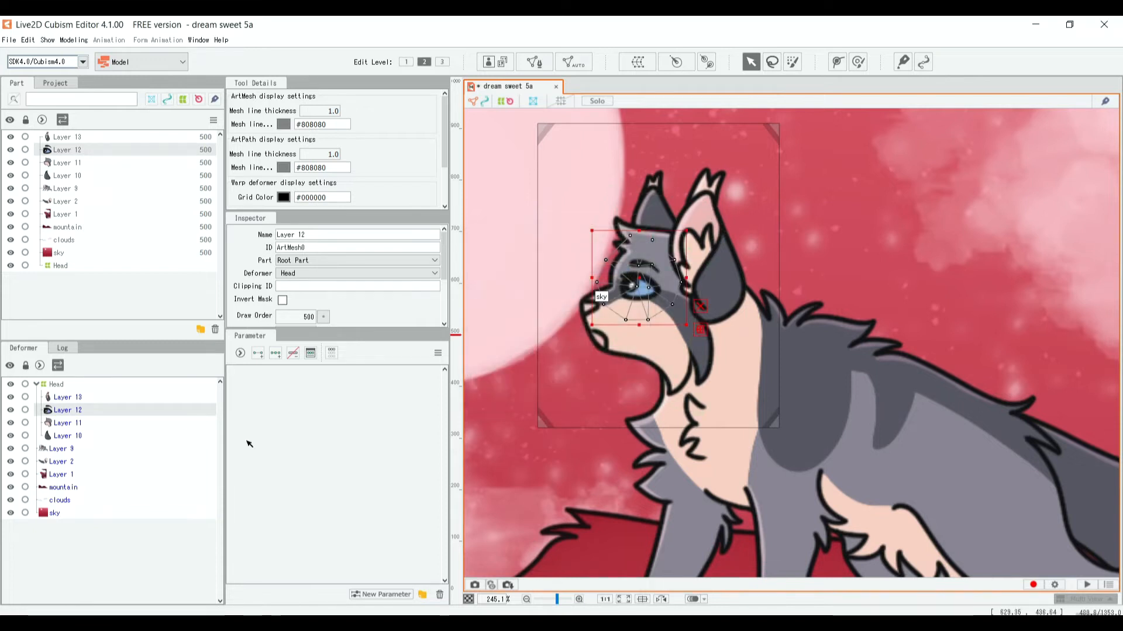
Step: Select the Head deformer, test whether the eye moves along with it, and undo the move
{"action": "left_click", "coordinate": [113, 385]}
{"action": "mouse_move", "coordinate": [659, 273]}
{"action": "left_mouse_down"}
{"action": "mouse_move", "coordinate": [633, 241]}
{"action": "mouse_move", "coordinate": [679, 276]}
{"action": "left_mouse_up"}
{"action": "key", "text": "ctrl+z"}
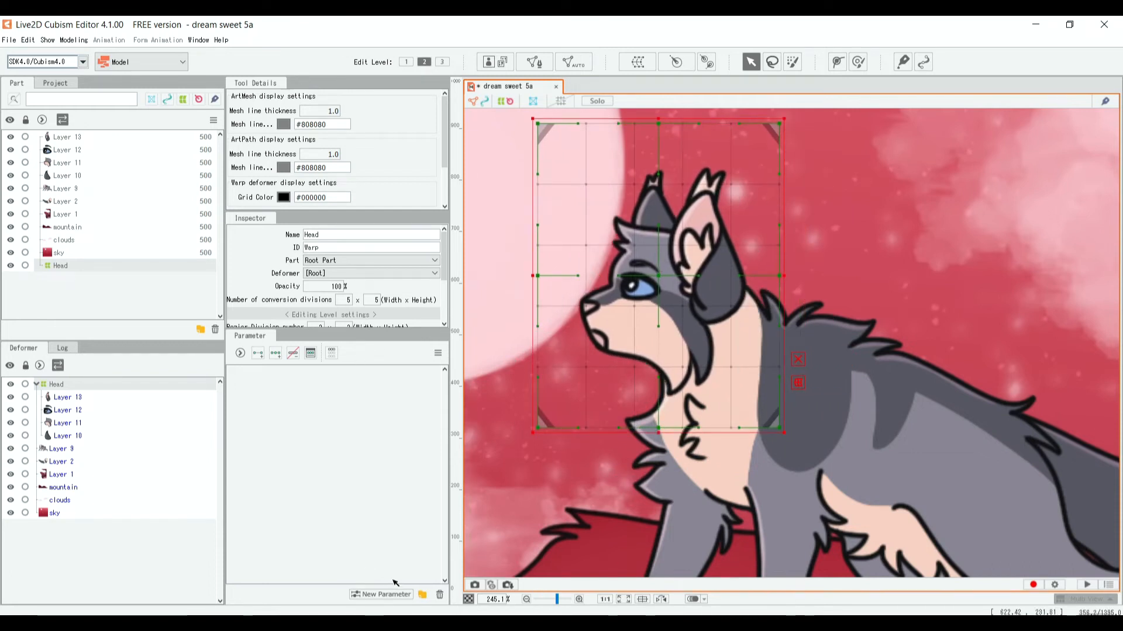
Step: Create a parameter named Bristle Head with ID Param, a range of -30 to 30 and a default of -30
{"action": "left_click", "coordinate": [382, 594]}
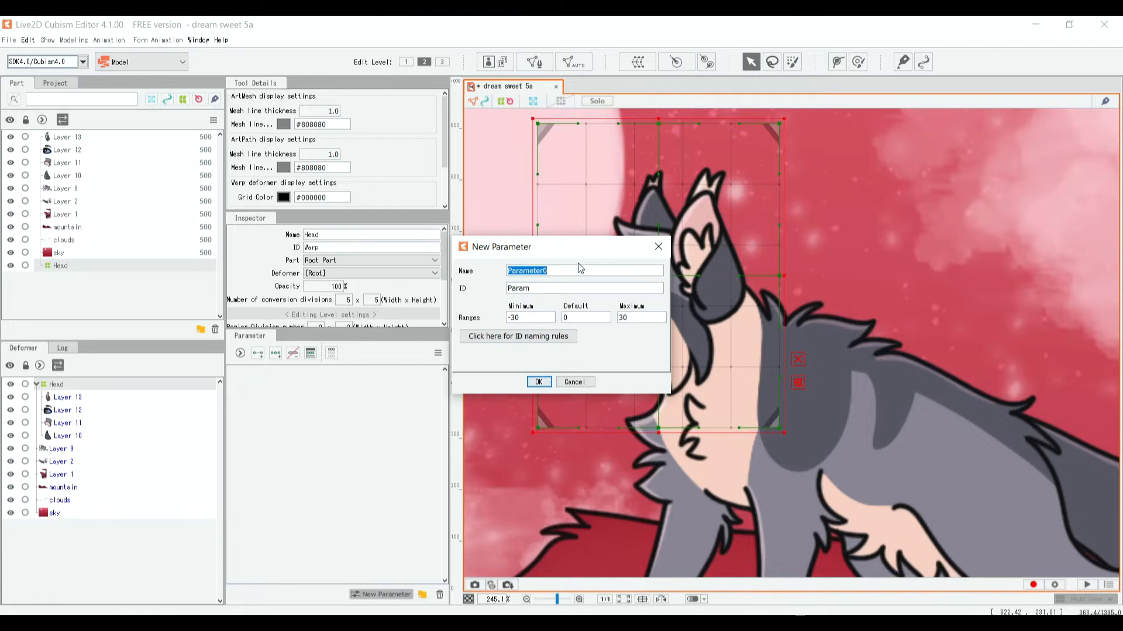
{"action": "type", "text": "Bristle Head"}
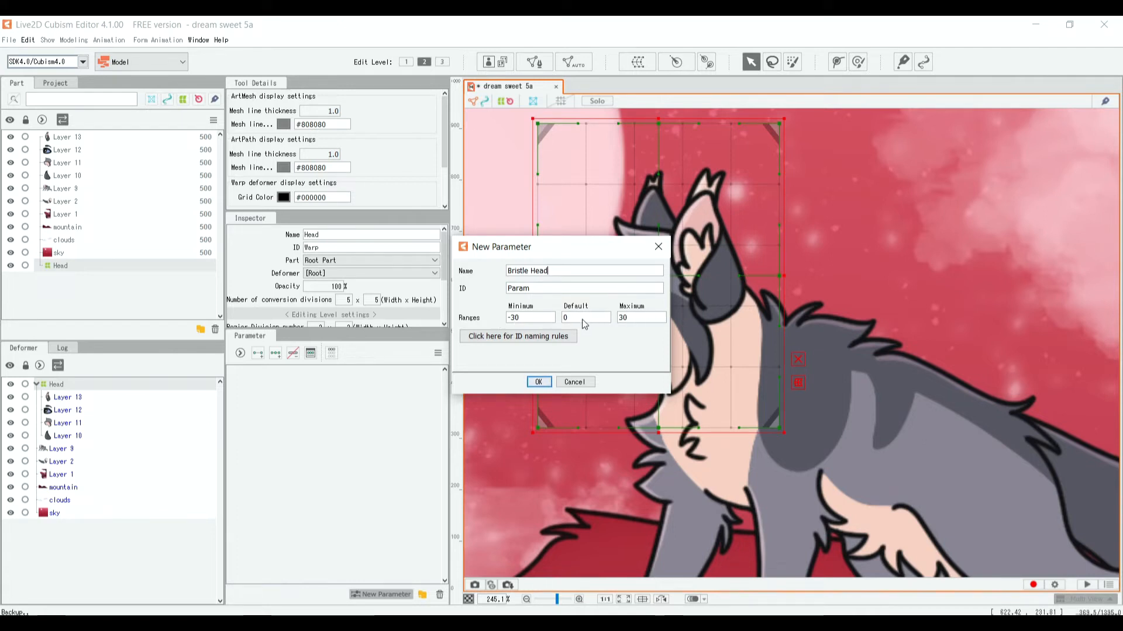
{"action": "left_click_drag", "start_coordinate": [511, 288], "coordinate": [539, 290]}
{"action": "left_click", "coordinate": [539, 290]}
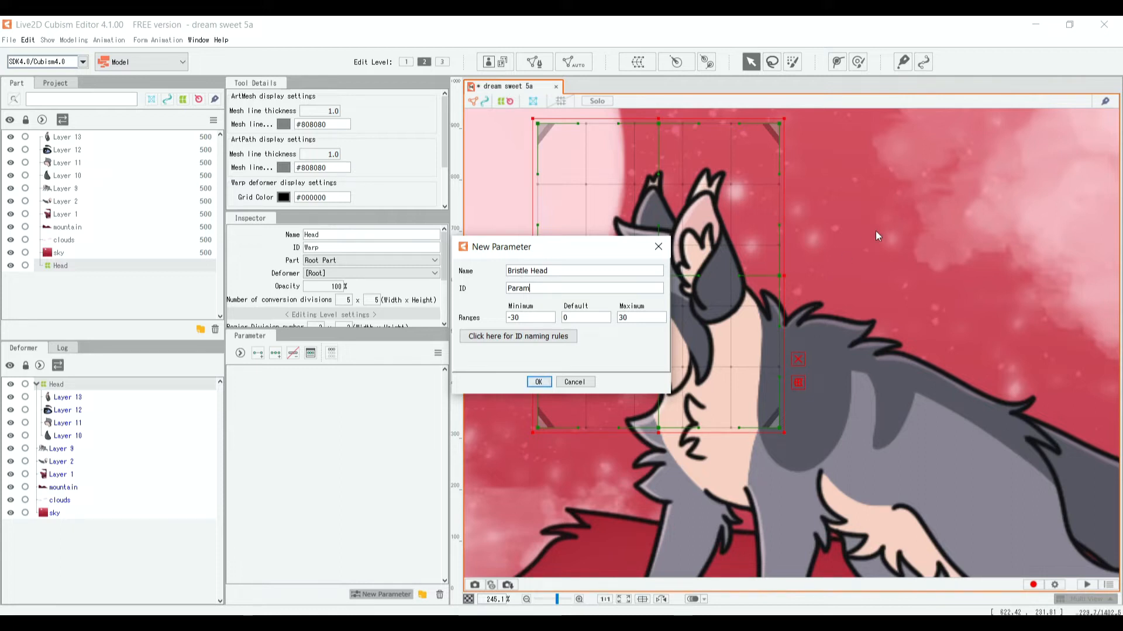
{"action": "left_click_drag", "start_coordinate": [594, 252], "coordinate": [454, 136]}
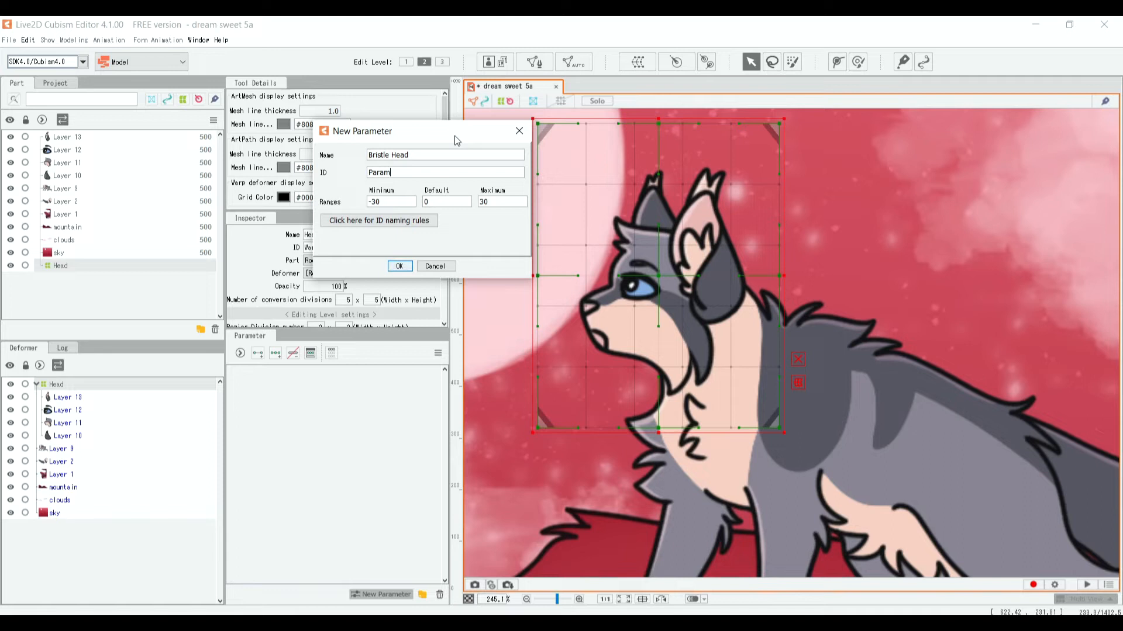
{"action": "left_click", "coordinate": [407, 172]}
{"action": "left_click_drag", "start_coordinate": [407, 175], "coordinate": [368, 173]}
{"action": "left_click", "coordinate": [394, 203]}
{"action": "key", "text": "Tab"}
{"action": "type", "text": "-30"}
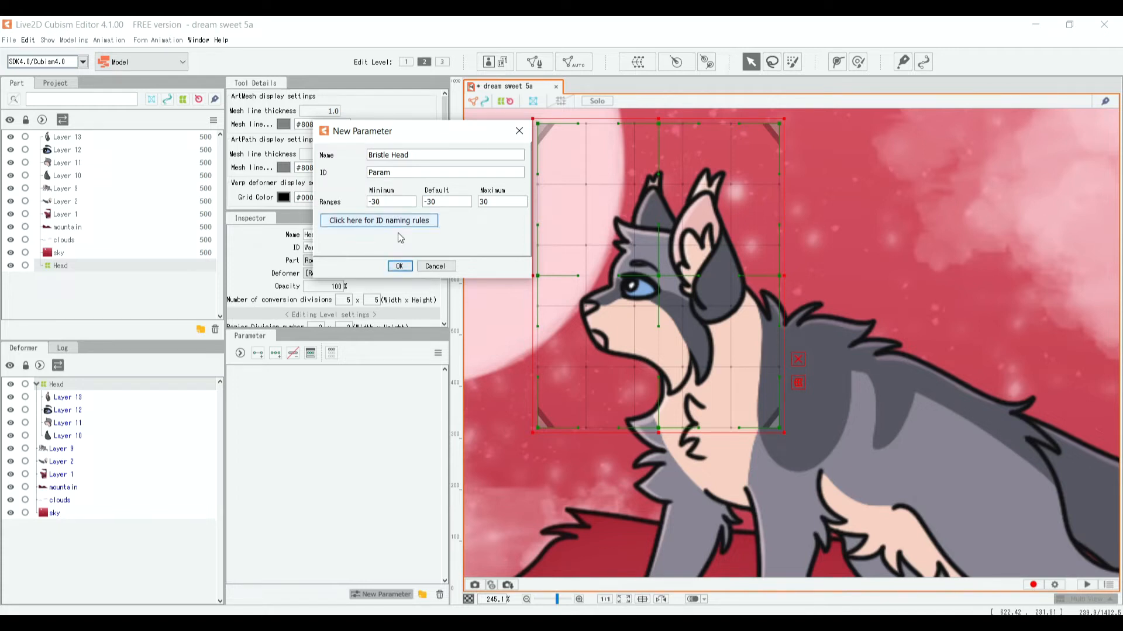
{"action": "left_click", "coordinate": [398, 267]}
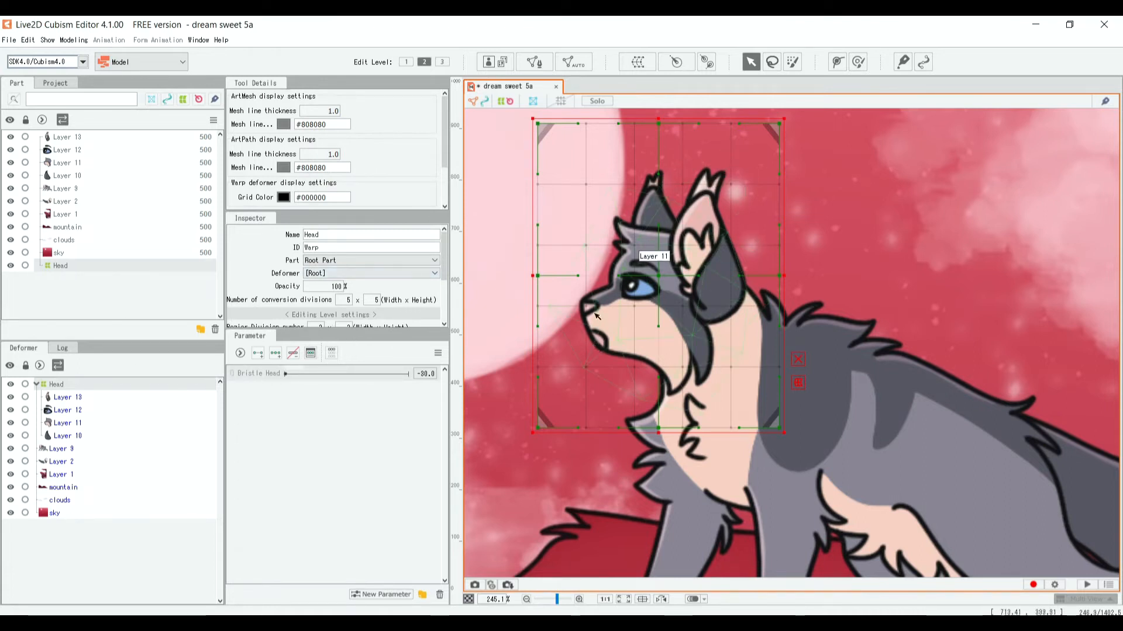
Step: Add two keys to Bristle Head for the Head deformer, then rotate the deformer nose-down and lower it slightly at -30
{"action": "left_click", "coordinate": [257, 355]}
{"action": "left_click_drag", "start_coordinate": [353, 374], "coordinate": [271, 379]}
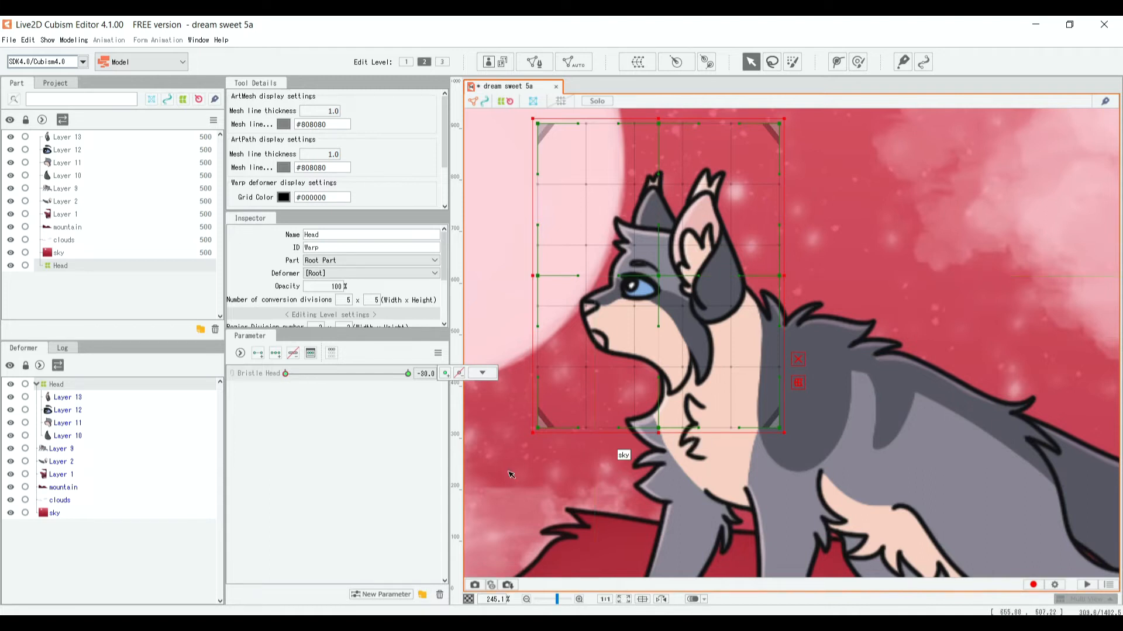
{"action": "left_click_drag", "start_coordinate": [531, 440], "coordinate": [593, 457]}
{"action": "left_click_drag", "start_coordinate": [655, 278], "coordinate": [654, 292]}
Step: Set Bristle Head to 30, rotate the Head deformer slightly nose-up and shift it to sit back on the neck
{"action": "left_click_drag", "start_coordinate": [301, 374], "coordinate": [425, 371]}
{"action": "left_click_drag", "start_coordinate": [526, 437], "coordinate": [514, 425]}
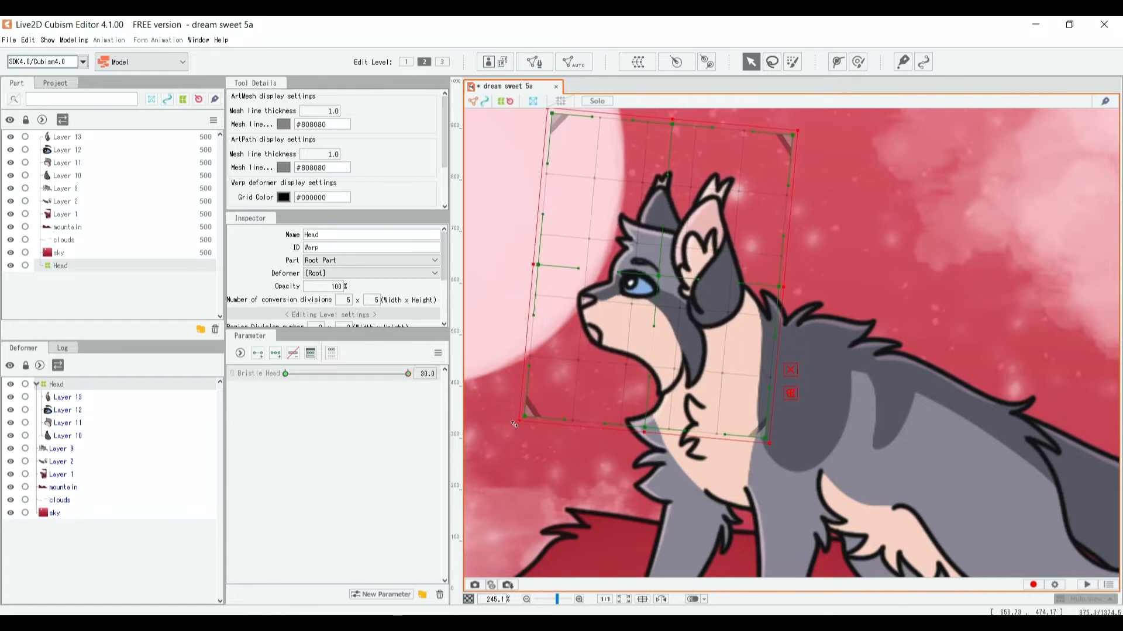
{"action": "left_click_drag", "start_coordinate": [658, 276], "coordinate": [664, 269]}
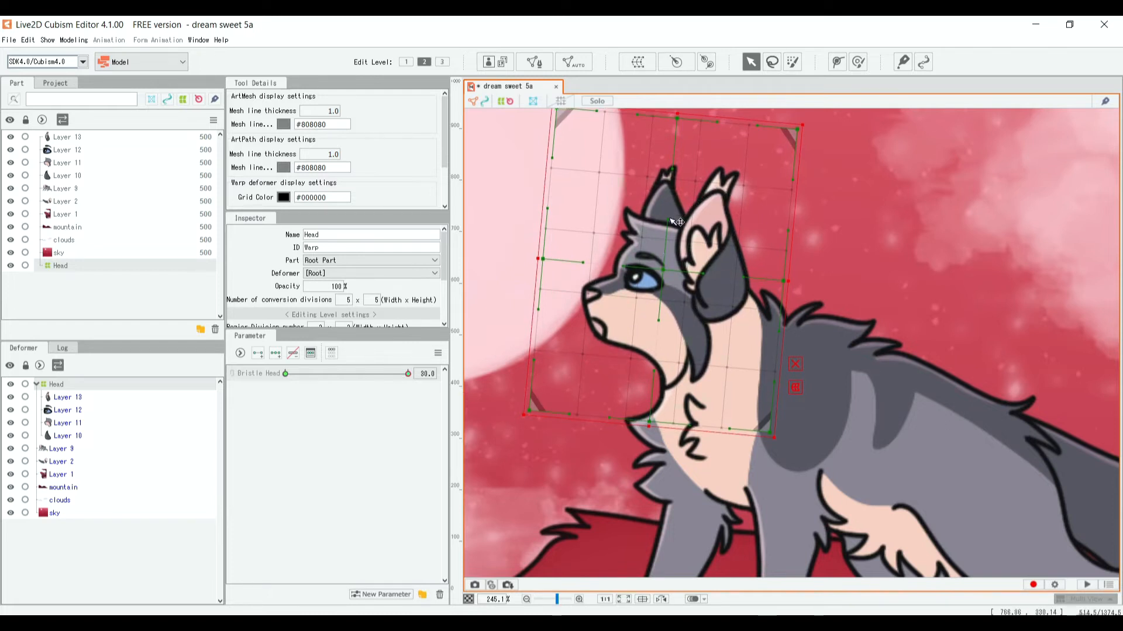
Step: Try pulling a control point of the Head deformer and resizing its box, undo both changes and close the bounding box
{"action": "left_click_drag", "start_coordinate": [673, 221], "coordinate": [649, 507]}
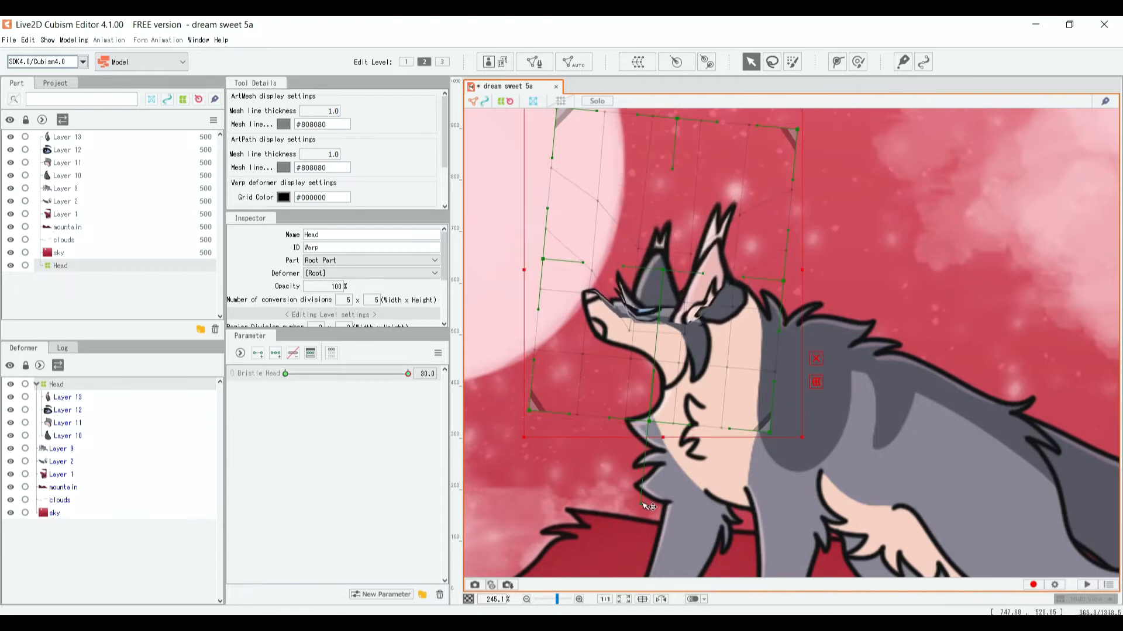
{"action": "key", "text": "ctrl+z"}
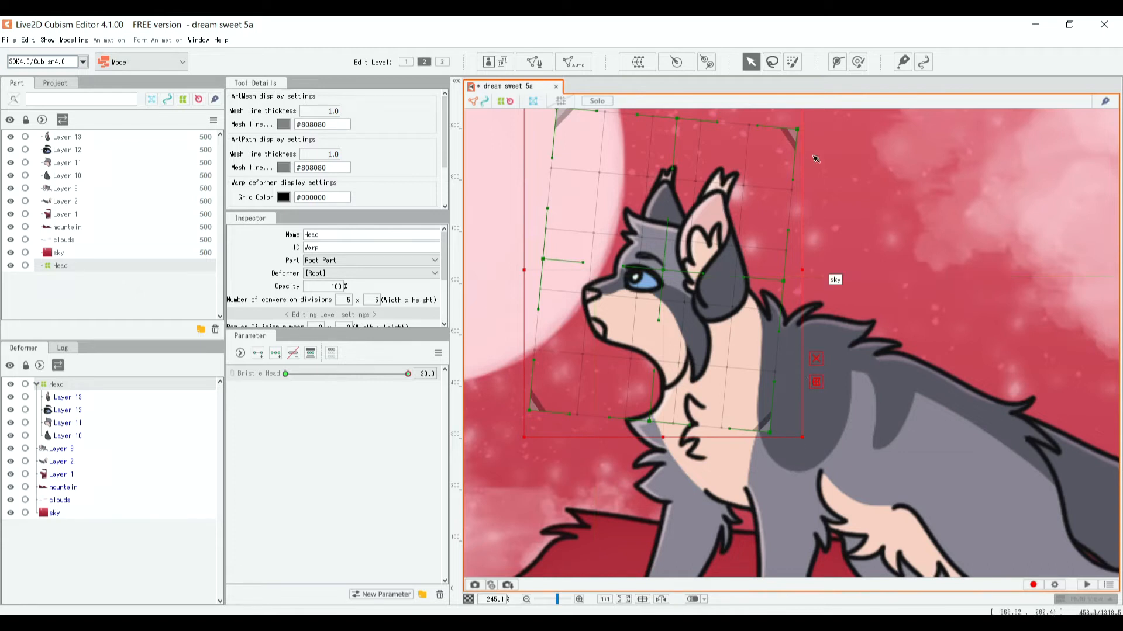
{"action": "left_click_drag", "start_coordinate": [801, 437], "coordinate": [852, 380]}
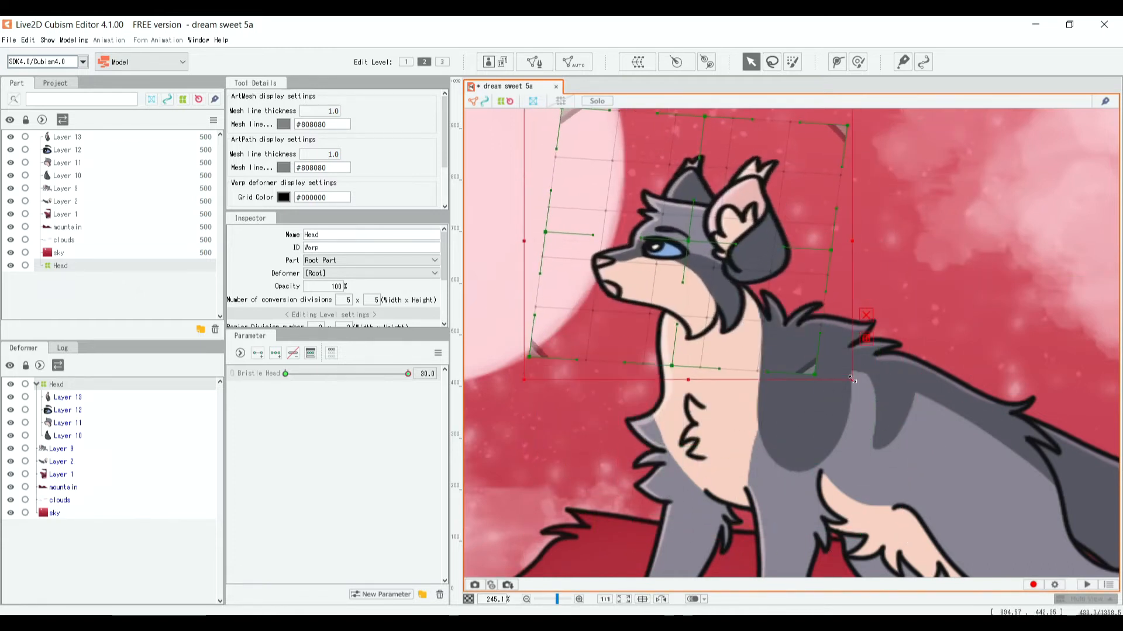
{"action": "key", "text": "ctrl+z"}
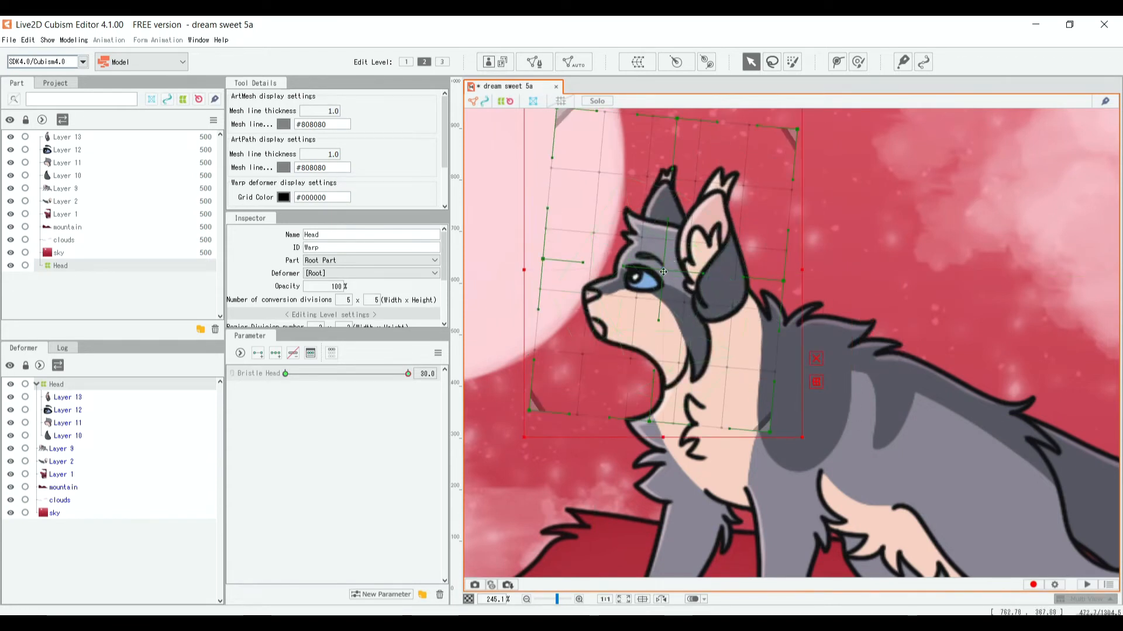
{"action": "left_click", "coordinate": [815, 359]}
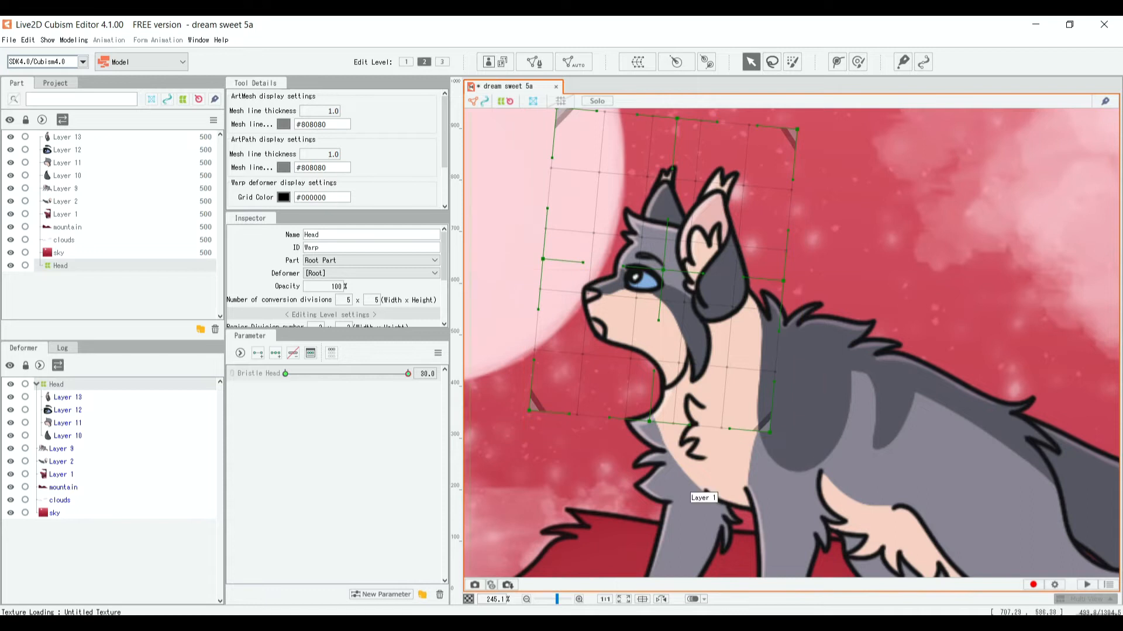
Step: Preview the head motion across the Bristle Head range and add a middle key at 0
{"action": "left_click_drag", "start_coordinate": [386, 373], "coordinate": [348, 393]}
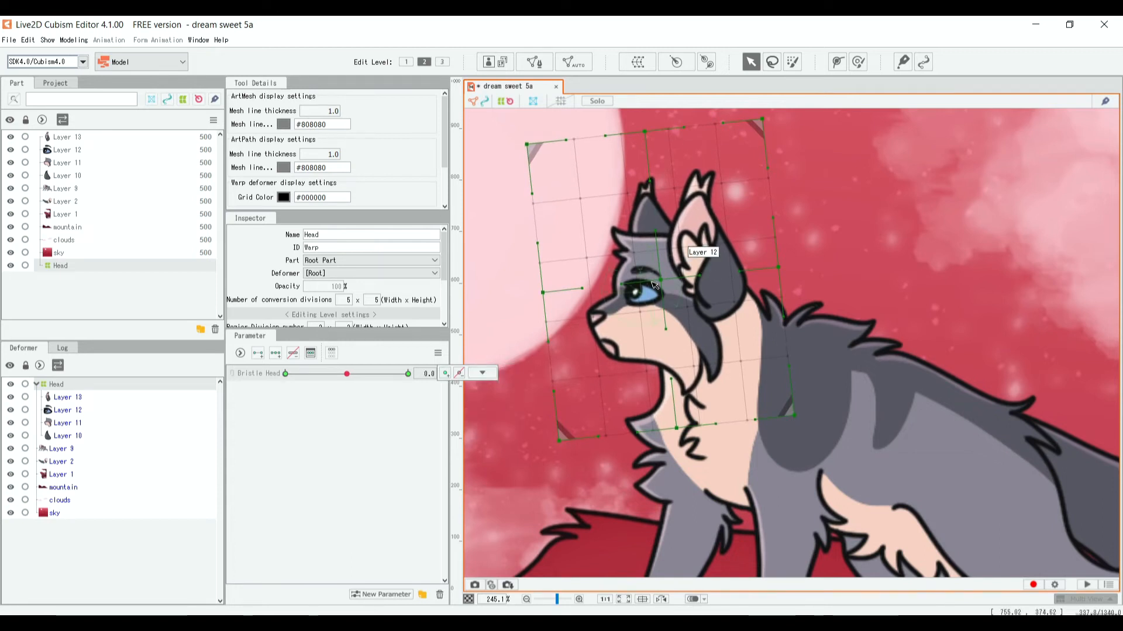
{"action": "left_click_drag", "start_coordinate": [347, 374], "coordinate": [285, 374]}
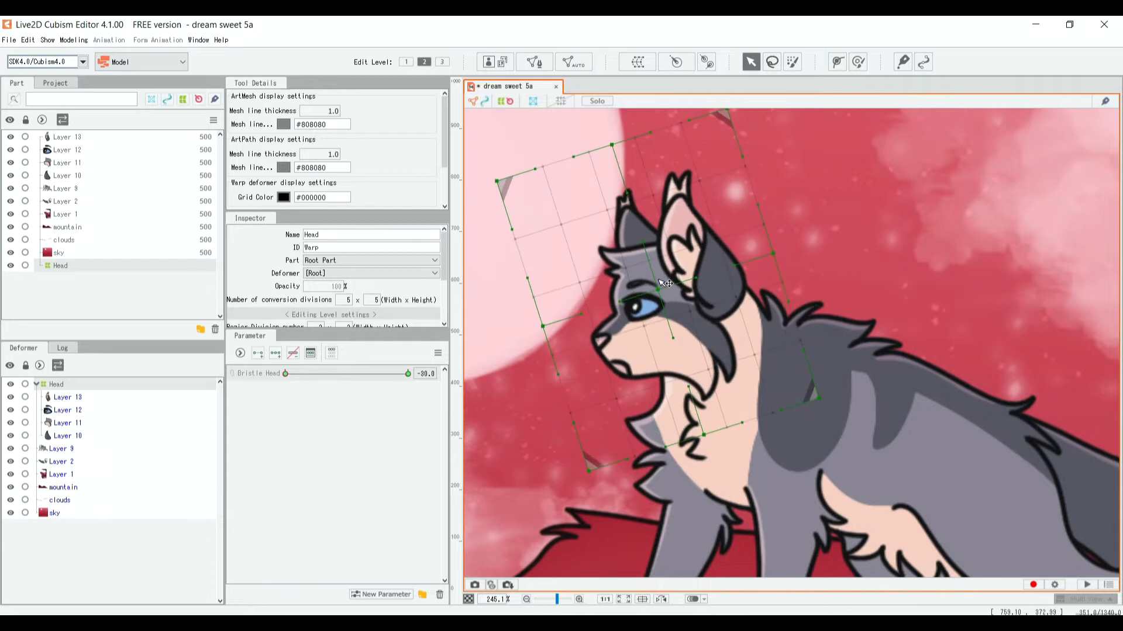
{"action": "left_click", "coordinate": [349, 375]}
{"action": "left_click_drag", "start_coordinate": [349, 374], "coordinate": [346, 377]}
{"action": "left_click", "coordinate": [430, 372]}
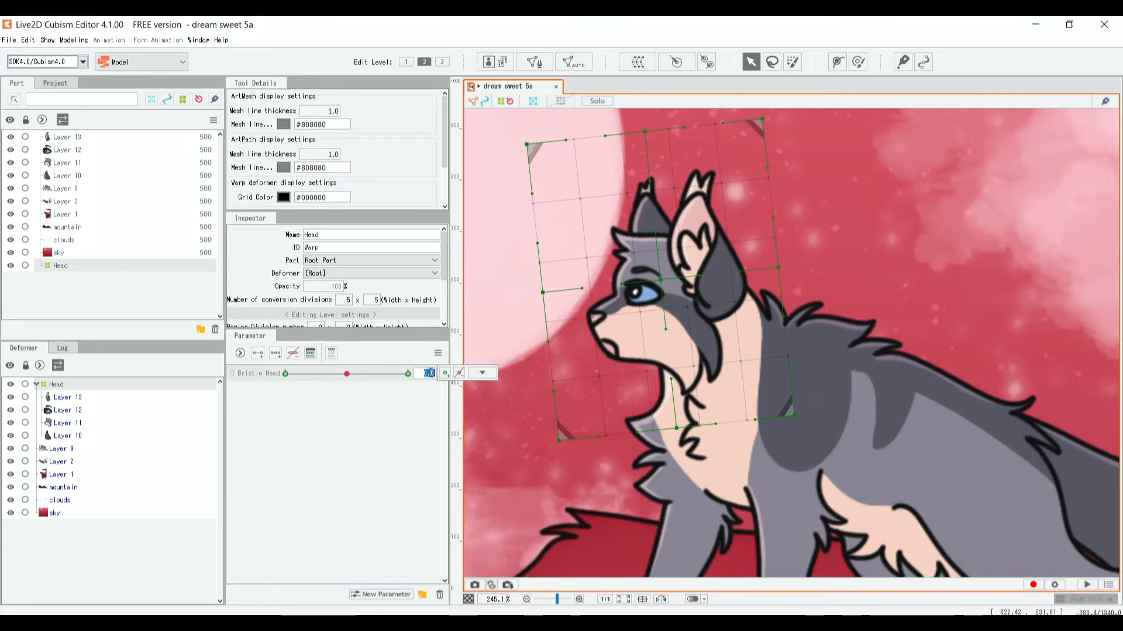
{"action": "left_click", "coordinate": [482, 372]}
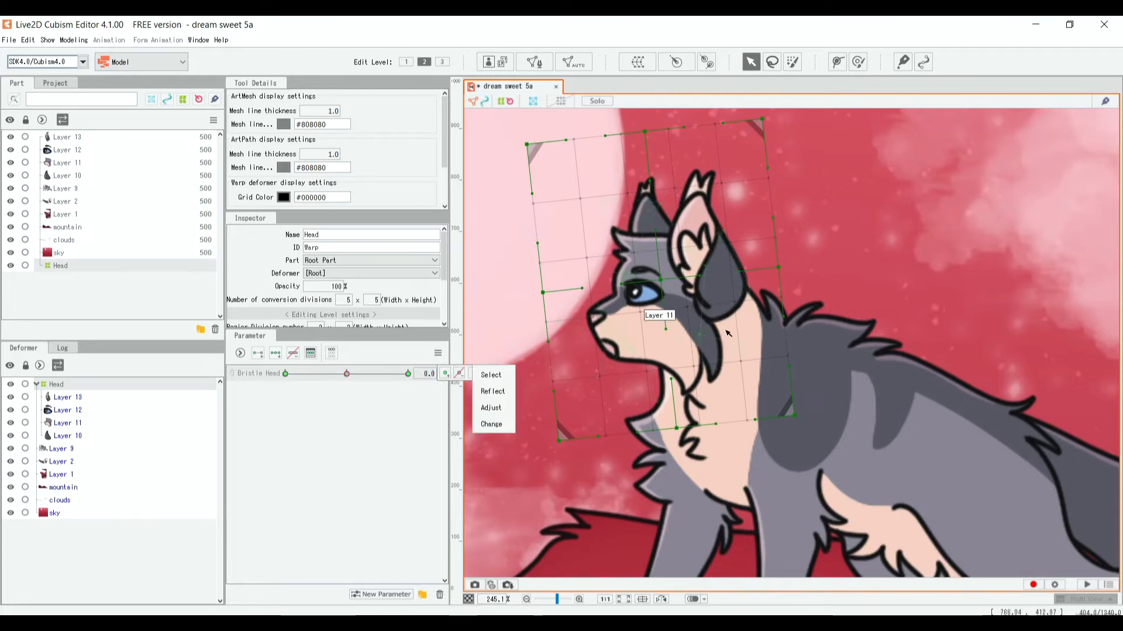
Step: Reselect the Head deformer, nudge it forward and enlarge it slightly at the 0 key, and check the transition to 30
{"action": "left_click", "coordinate": [660, 280]}
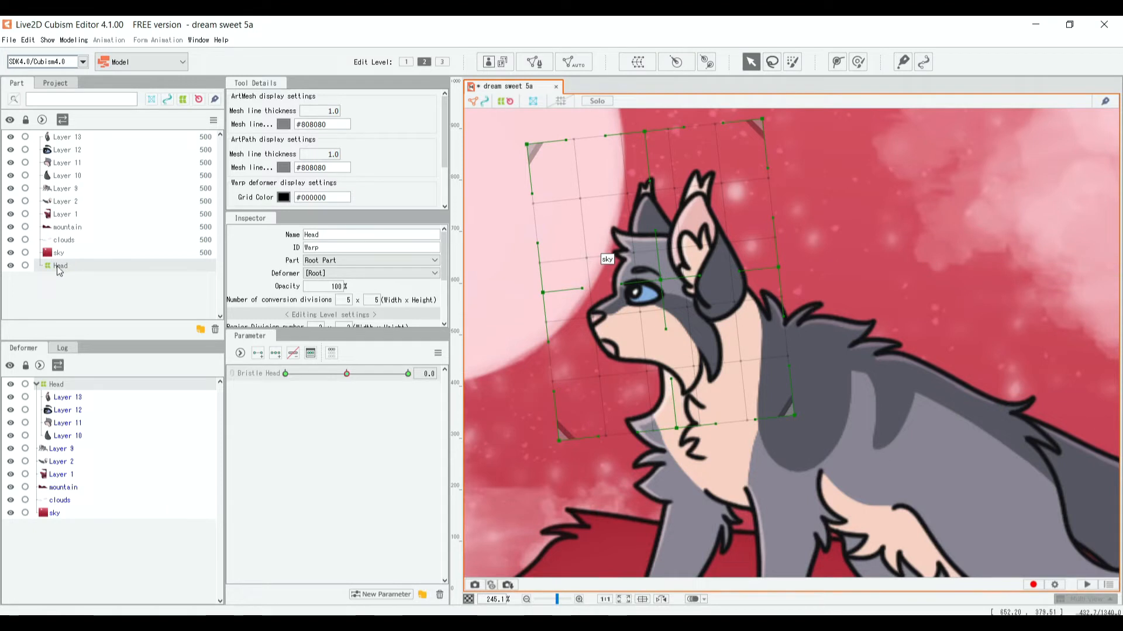
{"action": "left_click", "coordinate": [57, 265]}
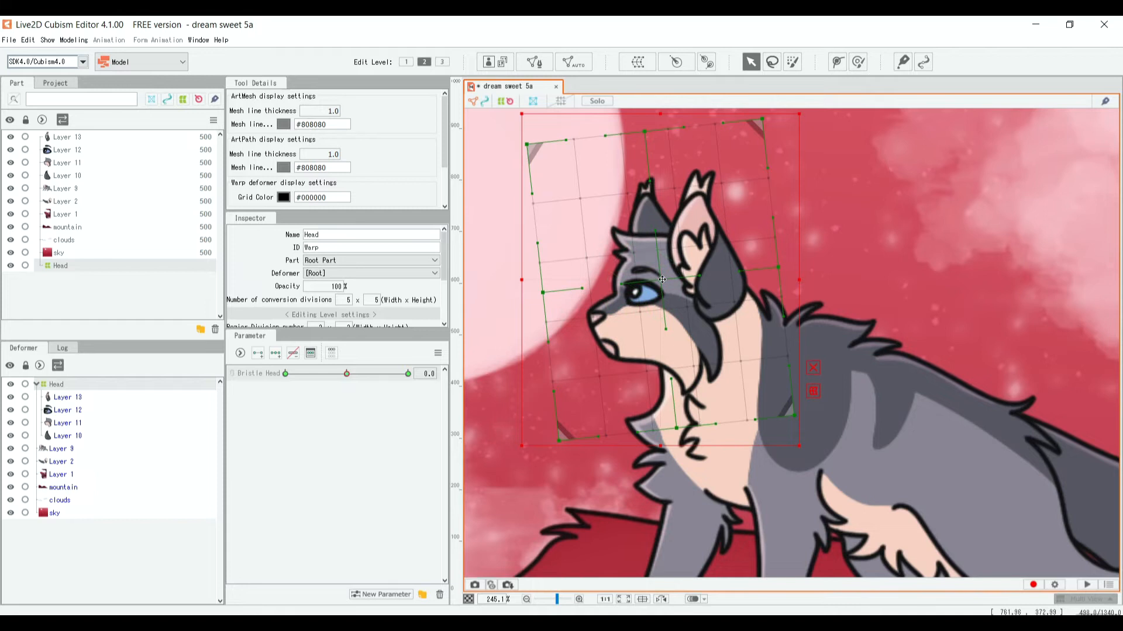
{"action": "left_click_drag", "start_coordinate": [662, 279], "coordinate": [657, 279]}
{"action": "left_click_drag", "start_coordinate": [315, 377], "coordinate": [347, 446]}
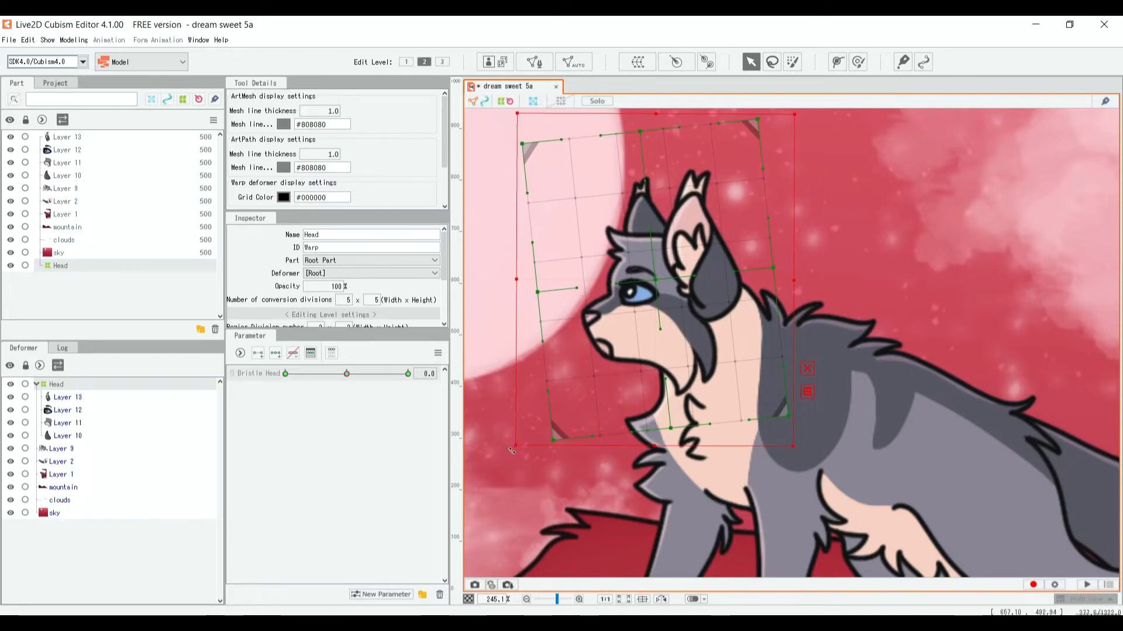
{"action": "left_click_drag", "start_coordinate": [513, 445], "coordinate": [511, 453]}
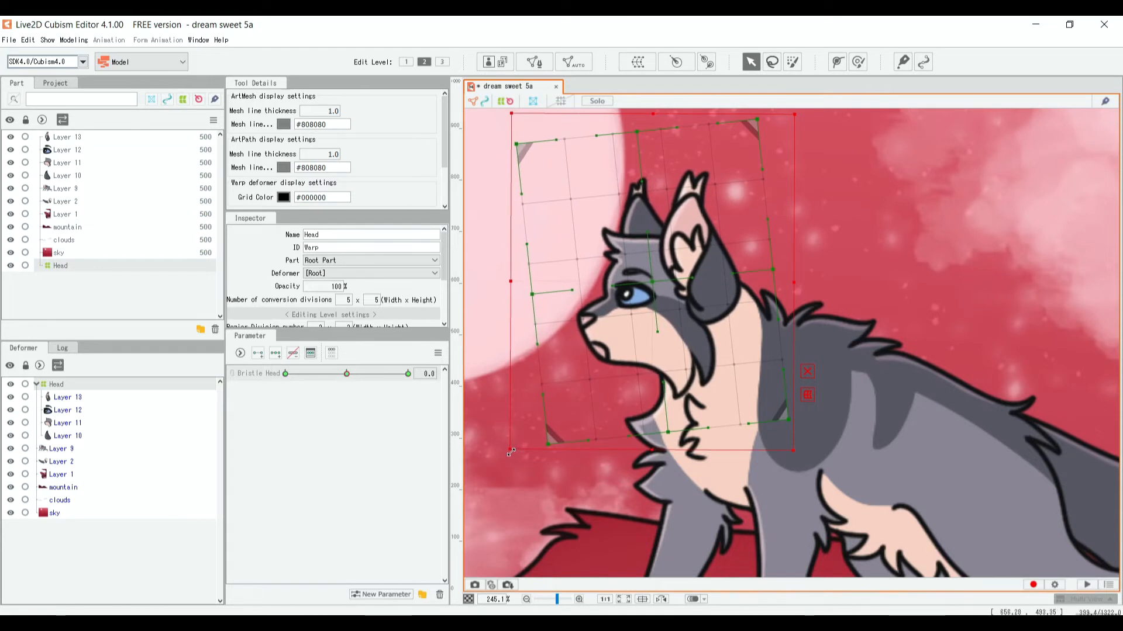
{"action": "left_click_drag", "start_coordinate": [382, 375], "coordinate": [457, 407]}
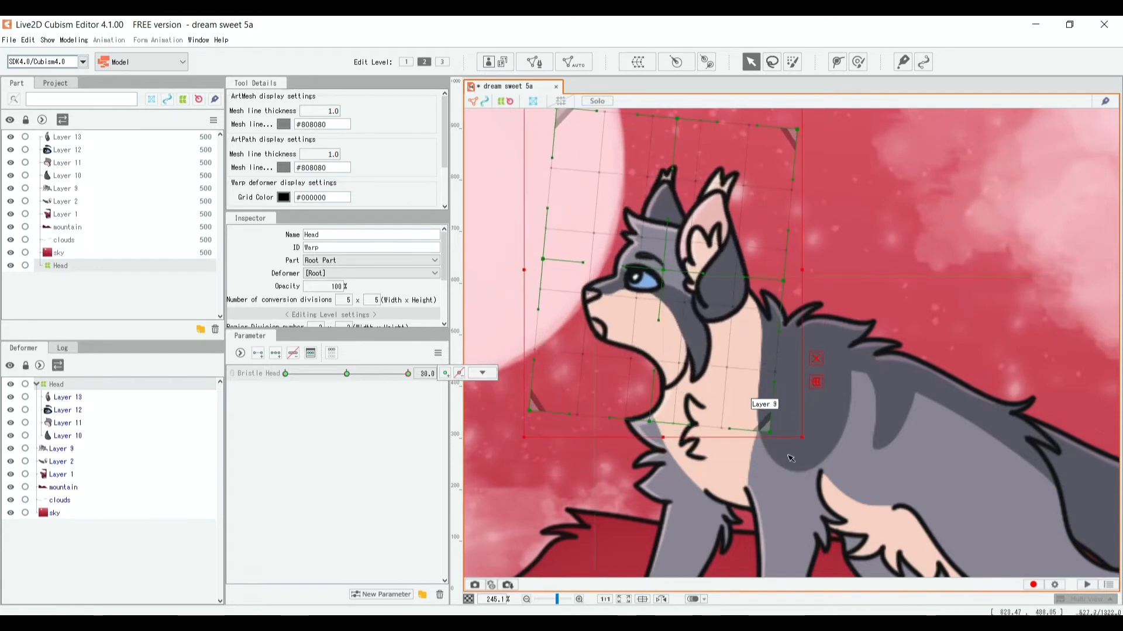
Step: Select the tail layer, Layer 2, and create a parameter named Bristle Tail with ID Param2, range -30 to 30 and default -30
{"action": "scroll", "coordinate": [758, 396], "scroll_direction": "down", "scroll_amount": 4}
{"action": "scroll", "coordinate": [991, 491], "scroll_direction": "down", "scroll_amount": 3}
{"action": "scroll", "coordinate": [987, 514], "scroll_direction": "up", "scroll_amount": 2}
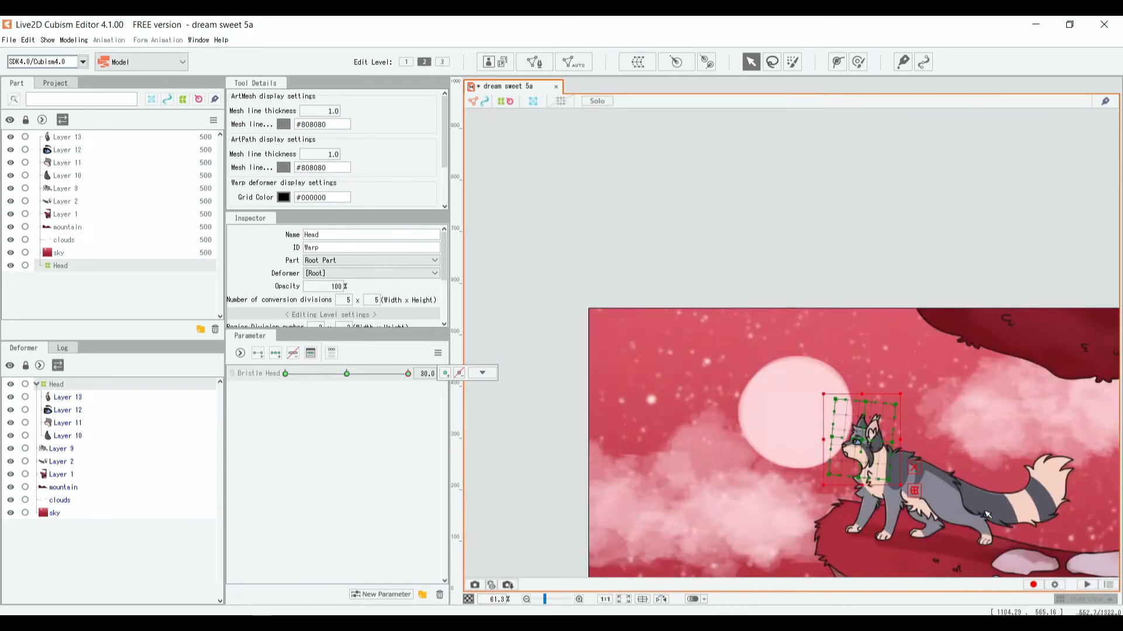
{"action": "scroll", "coordinate": [1052, 539], "scroll_direction": "up", "scroll_amount": 1}
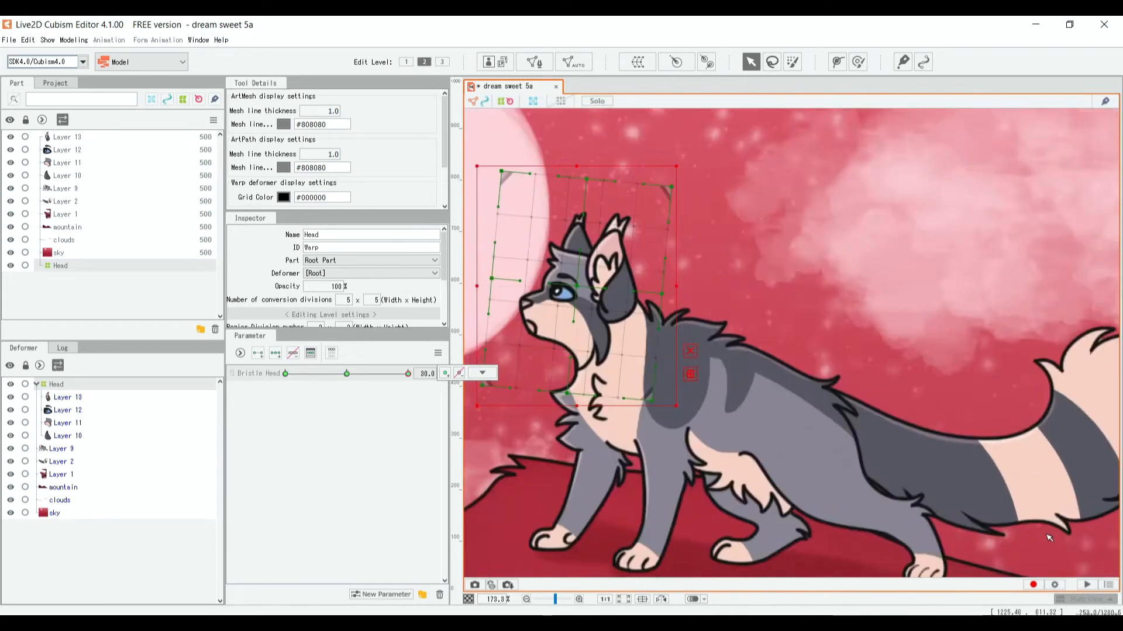
{"action": "scroll", "coordinate": [1069, 542], "scroll_direction": "down", "scroll_amount": 3}
{"action": "scroll", "coordinate": [1095, 546], "scroll_direction": "up", "scroll_amount": 1}
{"action": "scroll", "coordinate": [1095, 547], "scroll_direction": "up", "scroll_amount": 3}
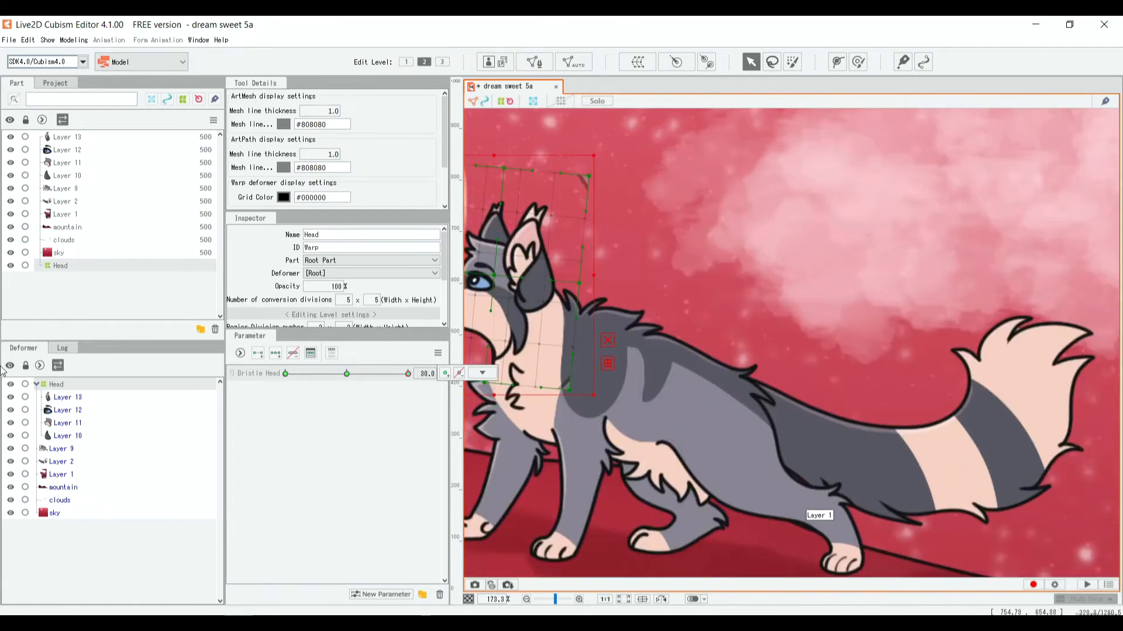
{"action": "left_click", "coordinate": [82, 202]}
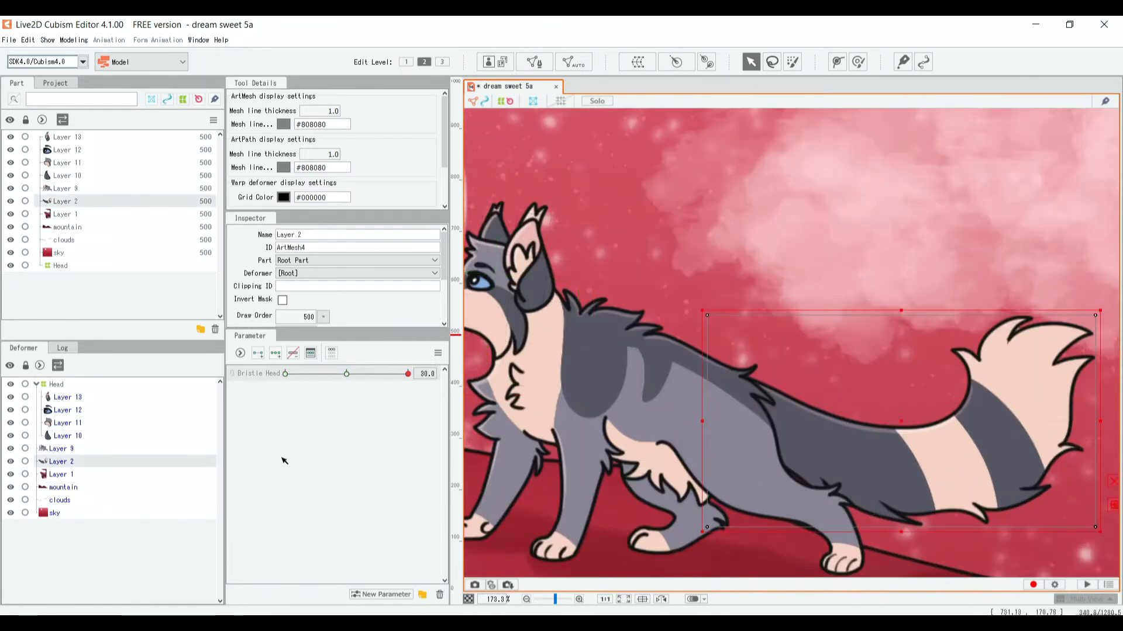
{"action": "left_click", "coordinate": [379, 594]}
{"action": "type", "text": "Bristle Tail"}
{"action": "double_click", "coordinate": [576, 316]}
{"action": "type", "text": "-30"}
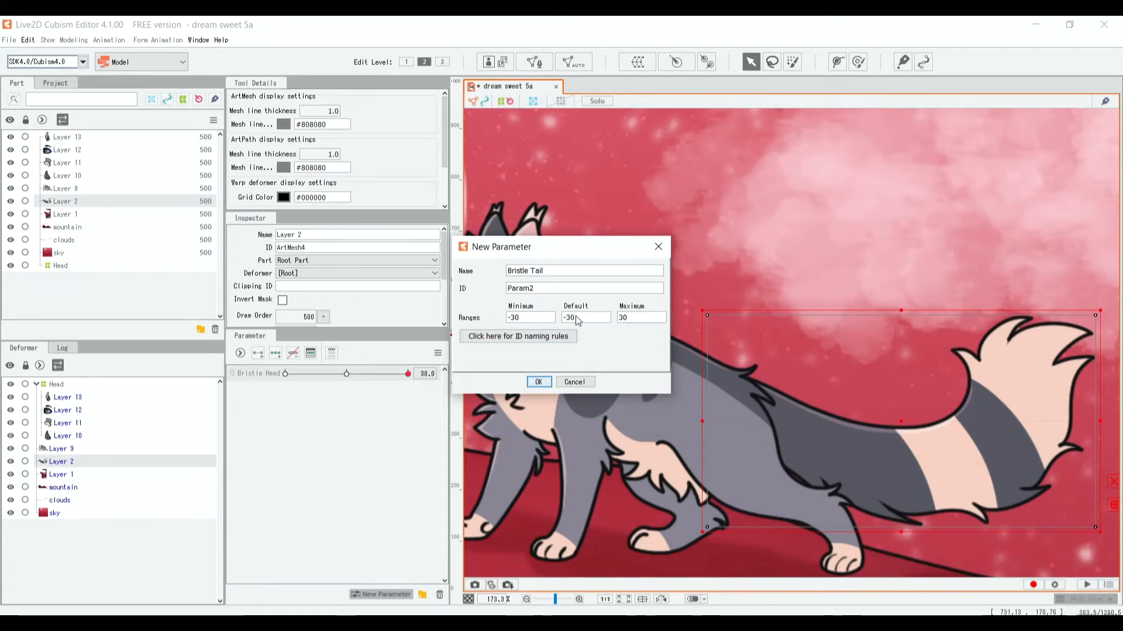
{"action": "left_click", "coordinate": [538, 382]}
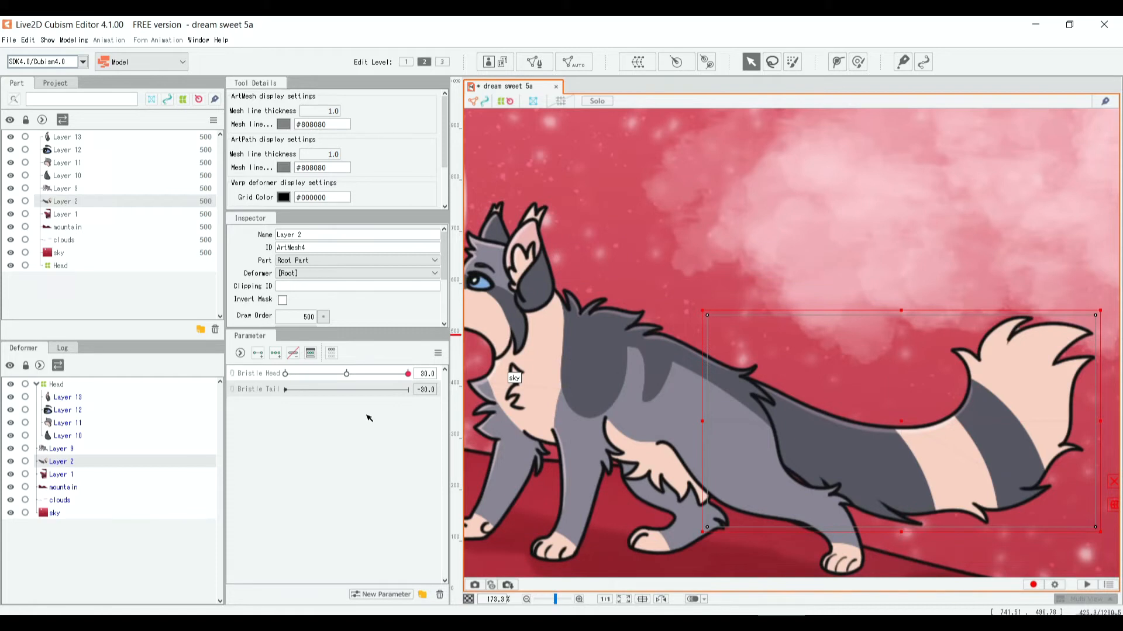
Step: Edit the Bristle Tail parameter and set its default value to 0
{"action": "right_click", "coordinate": [271, 388]}
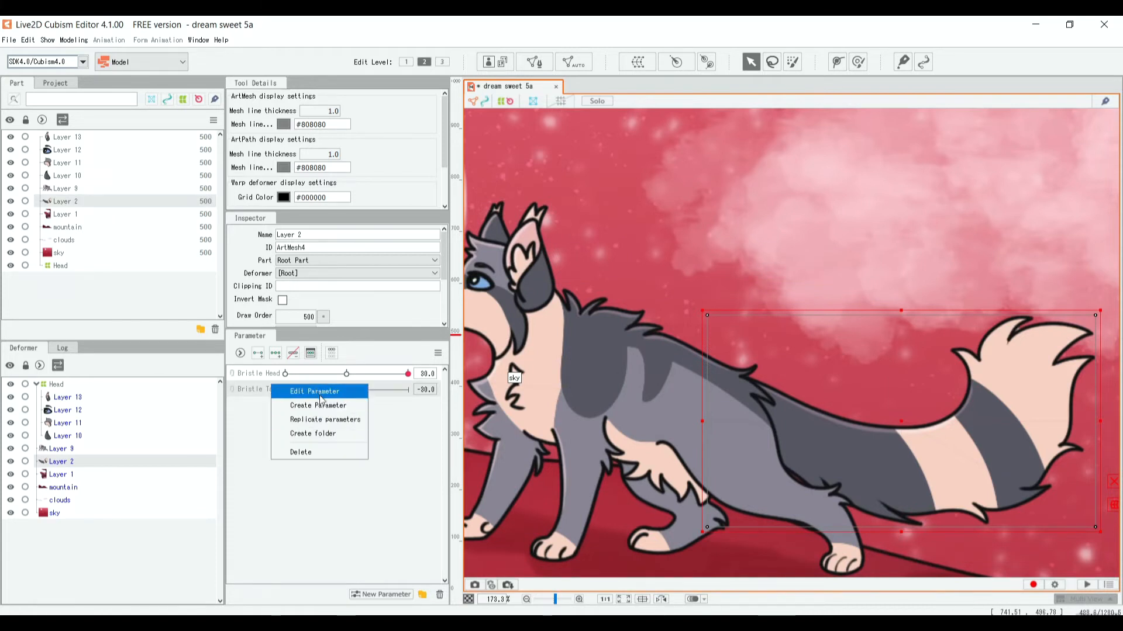
{"action": "left_click", "coordinate": [318, 392]}
{"action": "left_click", "coordinate": [585, 310]}
{"action": "key", "text": "BackSpace"}
{"action": "key", "text": "BackSpace"}
{"action": "key", "text": "BackSpace"}
{"action": "key", "text": "BackSpace"}
{"action": "key", "text": "BackSpace"}
{"action": "type", "text": "0"}
{"action": "left_click", "coordinate": [538, 391]}
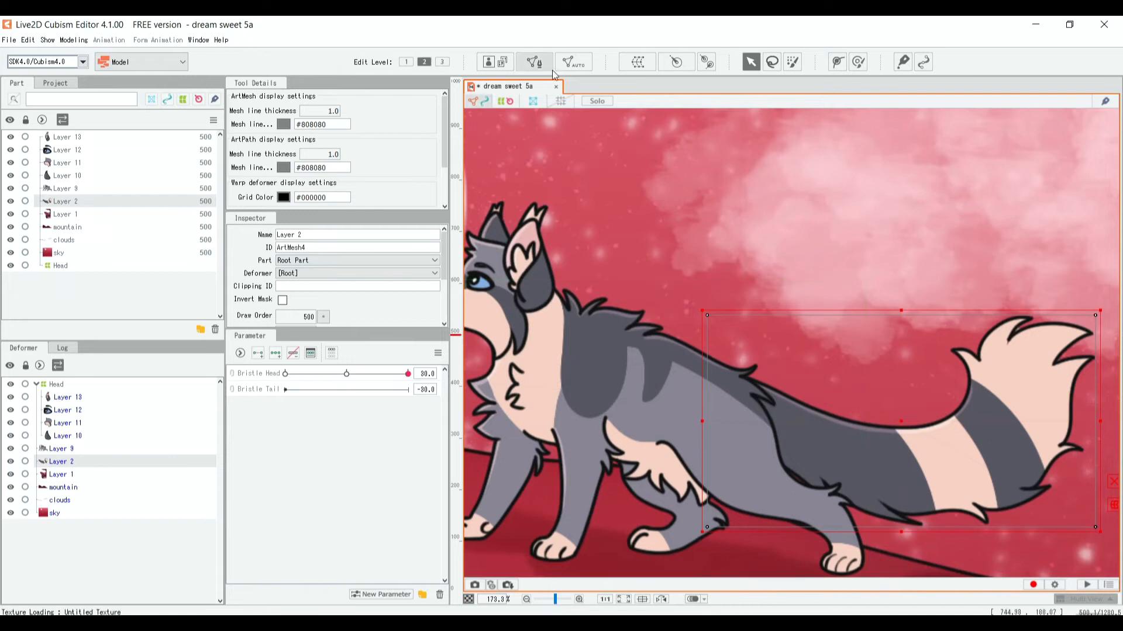
Step: Generate the mesh for Layer 2 automatically with the Standard preset and select the Bristle Tail parameter
{"action": "left_click", "coordinate": [570, 69]}
{"action": "left_click", "coordinate": [638, 272]}
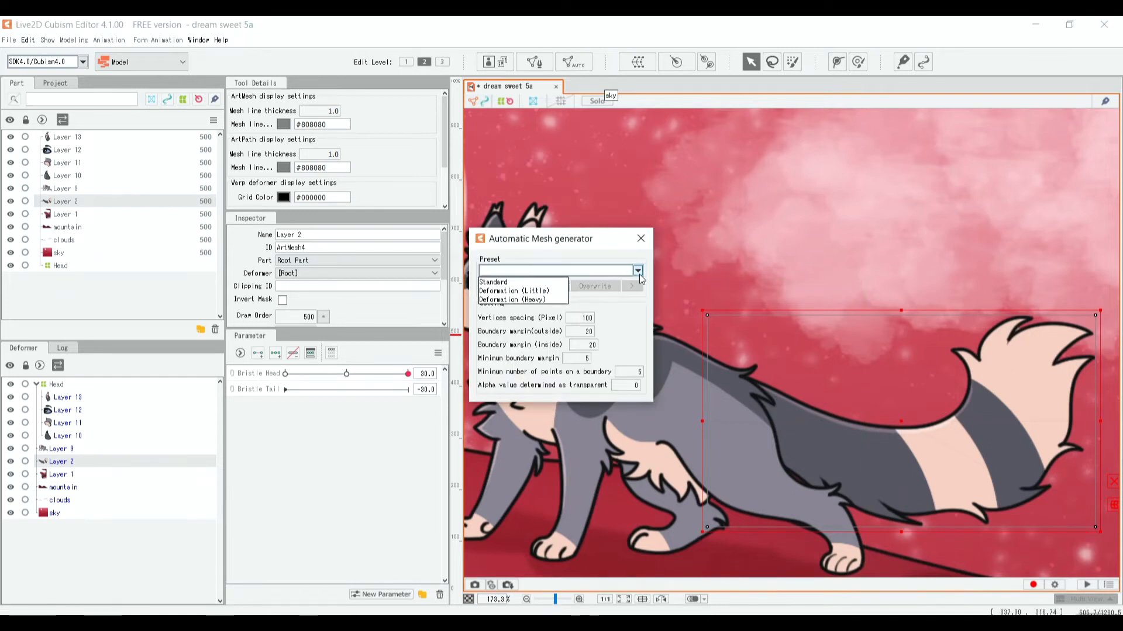
{"action": "left_click", "coordinate": [525, 283]}
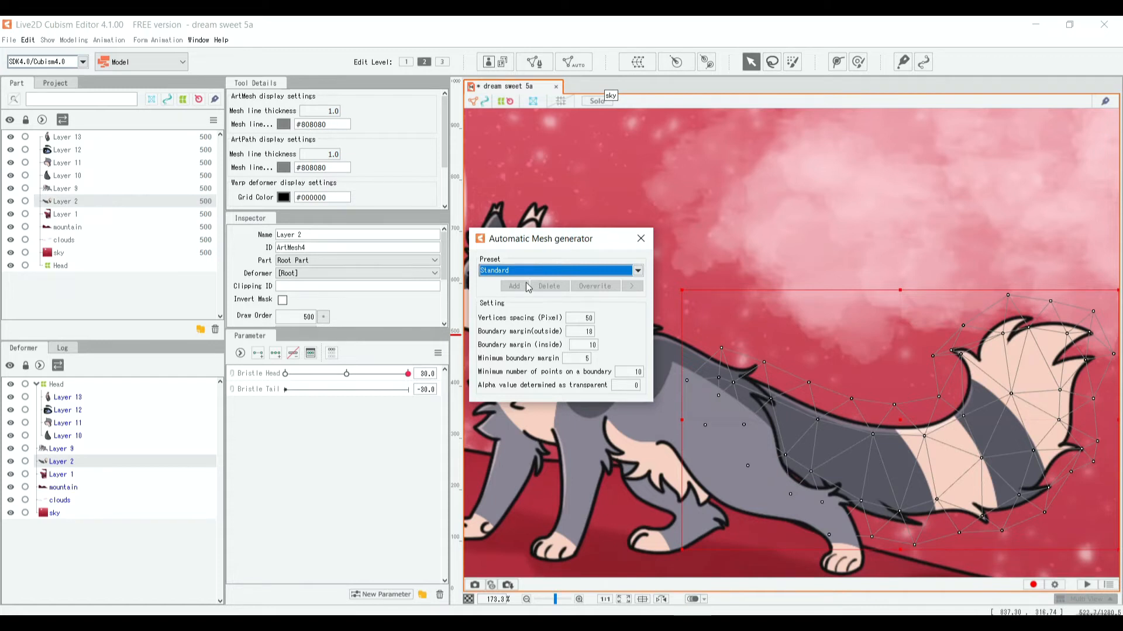
{"action": "left_click", "coordinate": [641, 239]}
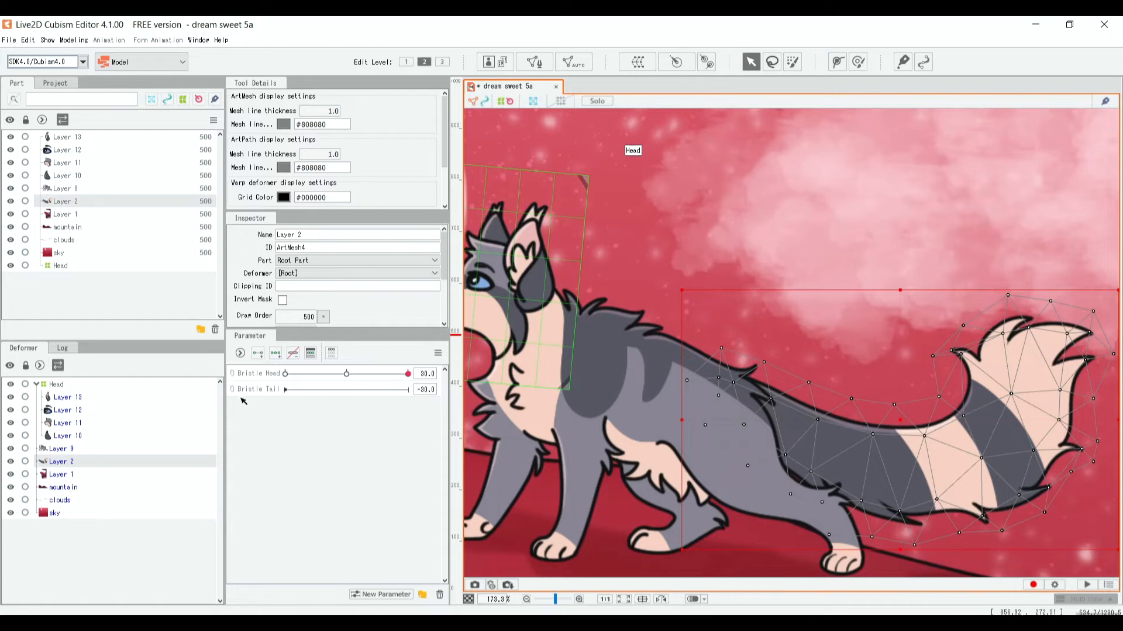
{"action": "left_click", "coordinate": [265, 393]}
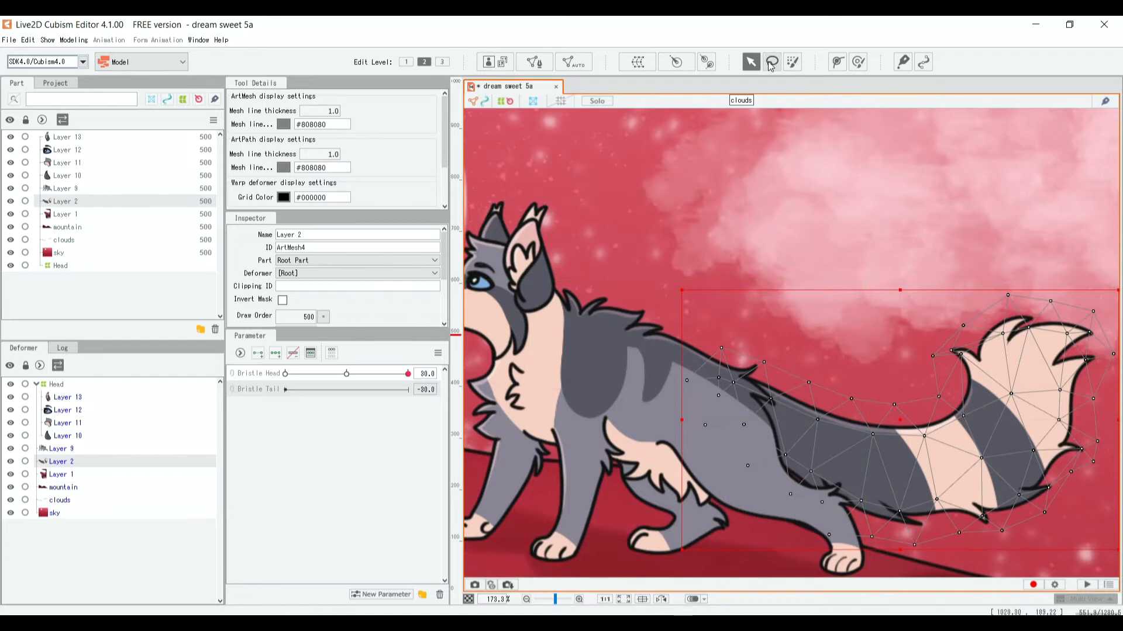
Step: Create three chained rotation deformers along the tail of Layer 2, at its base, middle and near the tip
{"action": "left_click", "coordinate": [710, 66]}
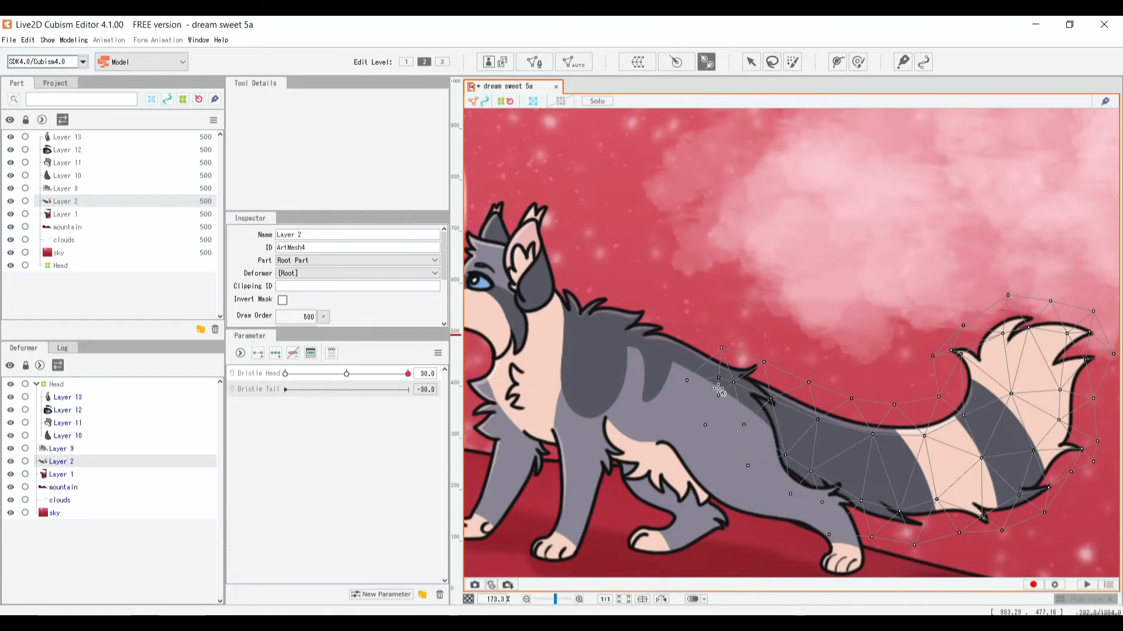
{"action": "left_click_drag", "start_coordinate": [717, 394], "coordinate": [806, 451]}
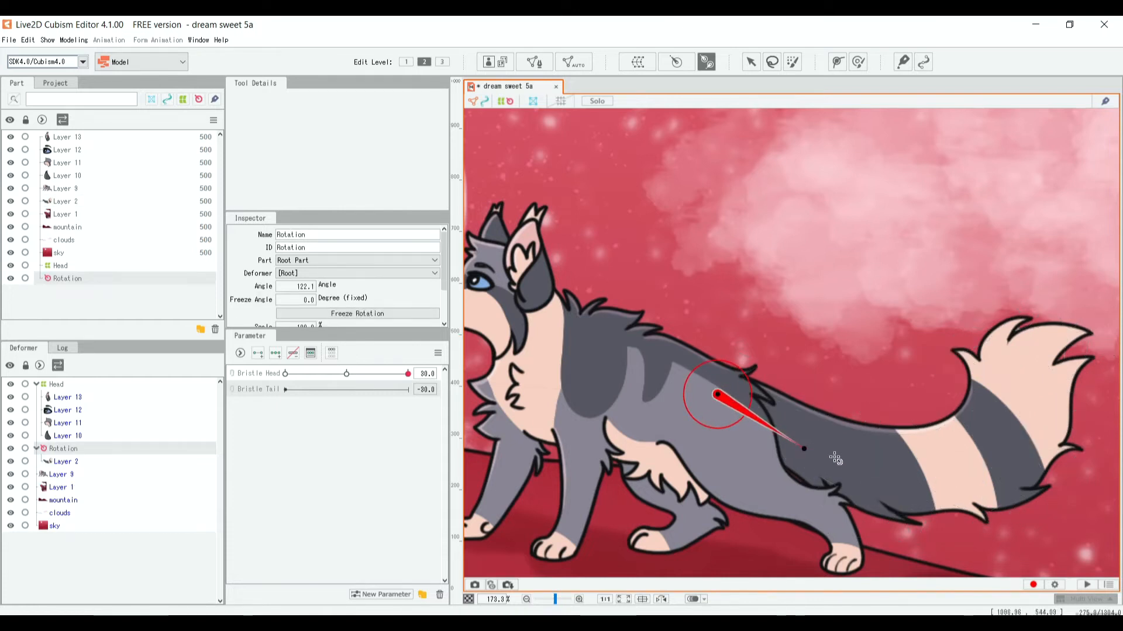
{"action": "left_click_drag", "start_coordinate": [842, 464], "coordinate": [1032, 365]}
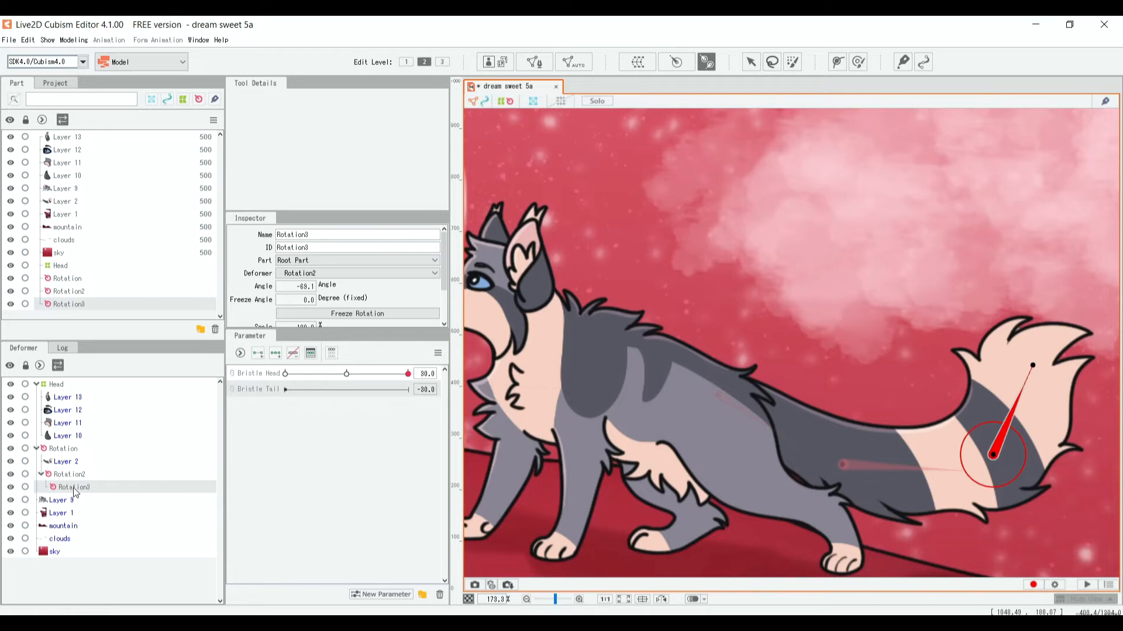
Step: Select the tail layer with its three rotation deformers and apply Skinning to them
{"action": "left_click", "coordinate": [62, 450], "text": "shift"}
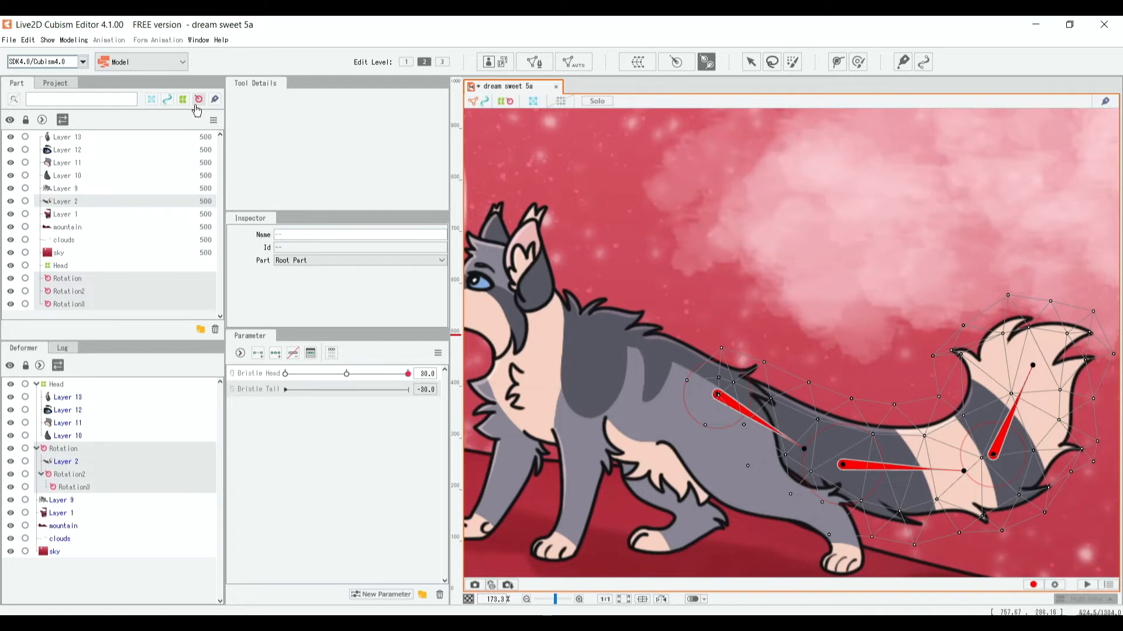
{"action": "left_click", "coordinate": [74, 41]}
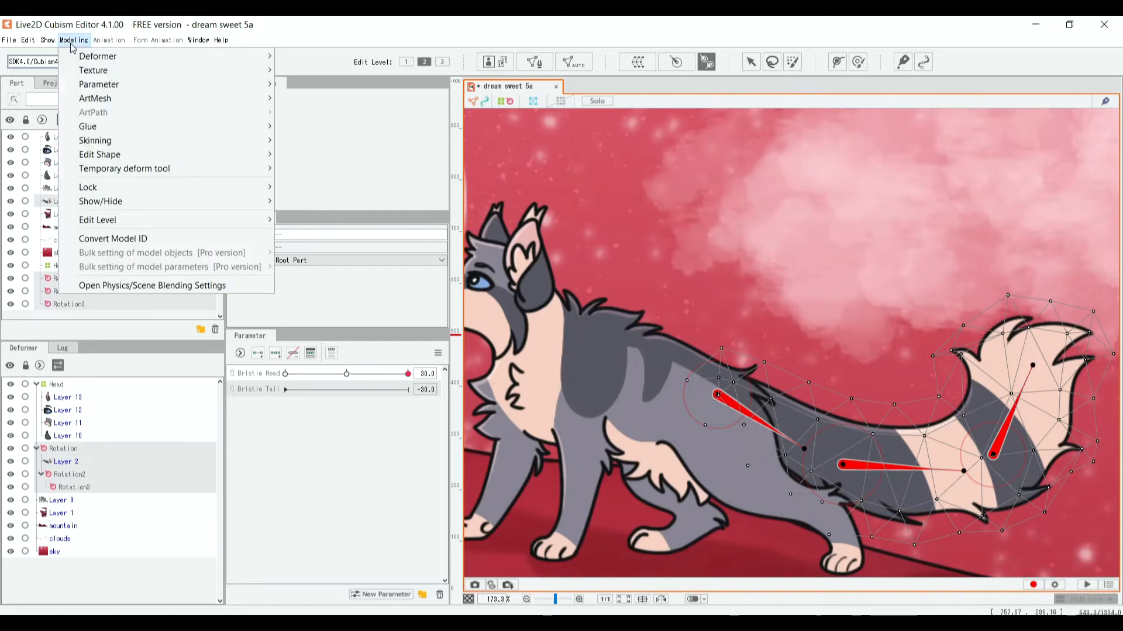
{"action": "mouse_move", "coordinate": [146, 146]}
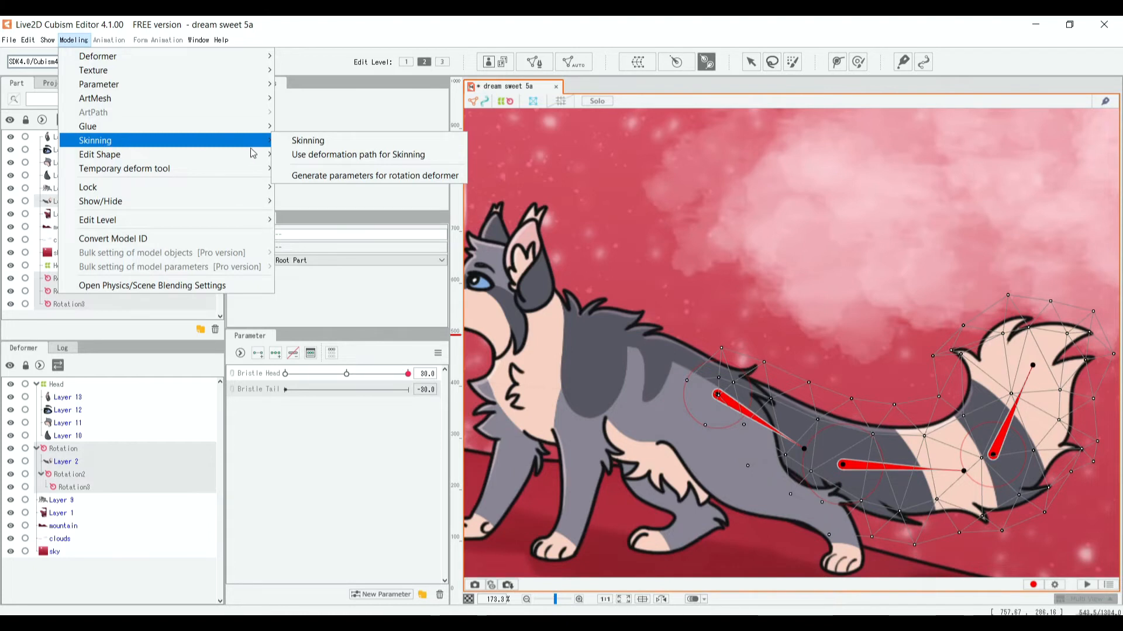
{"action": "left_click", "coordinate": [308, 143]}
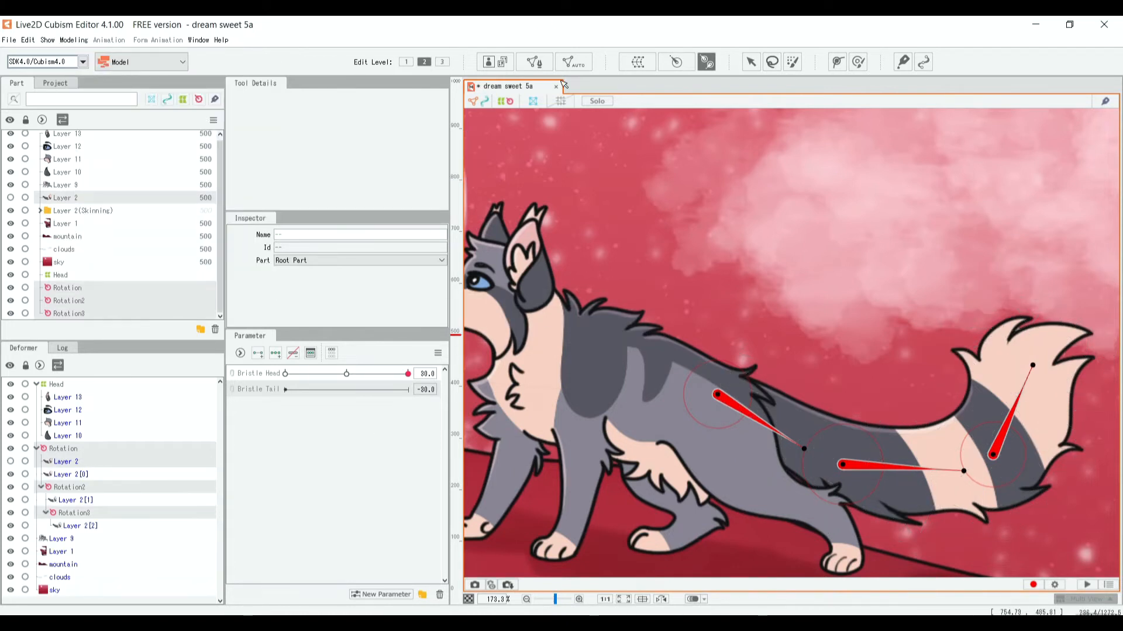
Step: Test the skinned tail by swinging the tip's rotation deformer inward, and undo the rotation
{"action": "left_click", "coordinate": [752, 62]}
{"action": "left_click_drag", "start_coordinate": [1033, 365], "coordinate": [999, 352]}
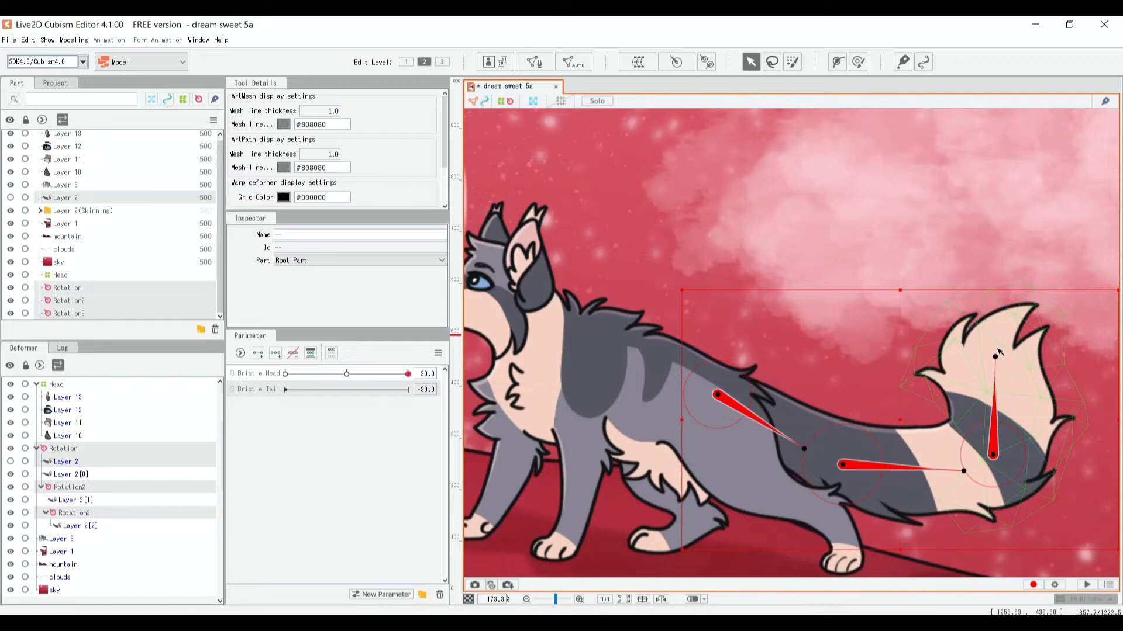
{"action": "key", "text": "ctrl+z"}
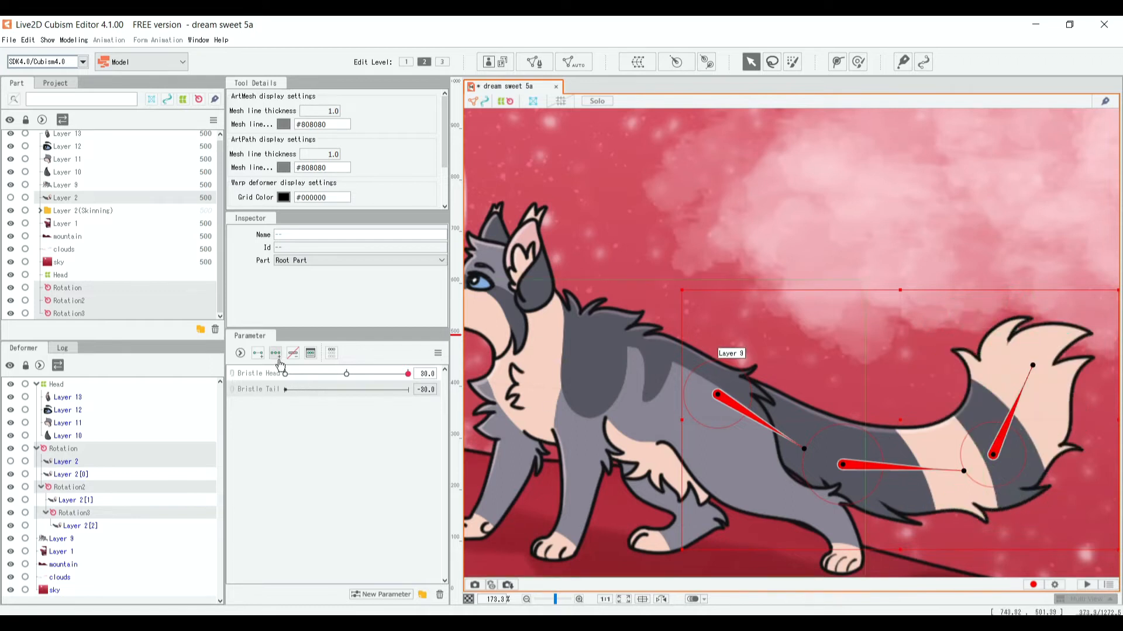
Step: Reset all parameters to default values, add three keys to Bristle Tail for the rotation deformers, and set it to -30
{"action": "left_click", "coordinate": [437, 352]}
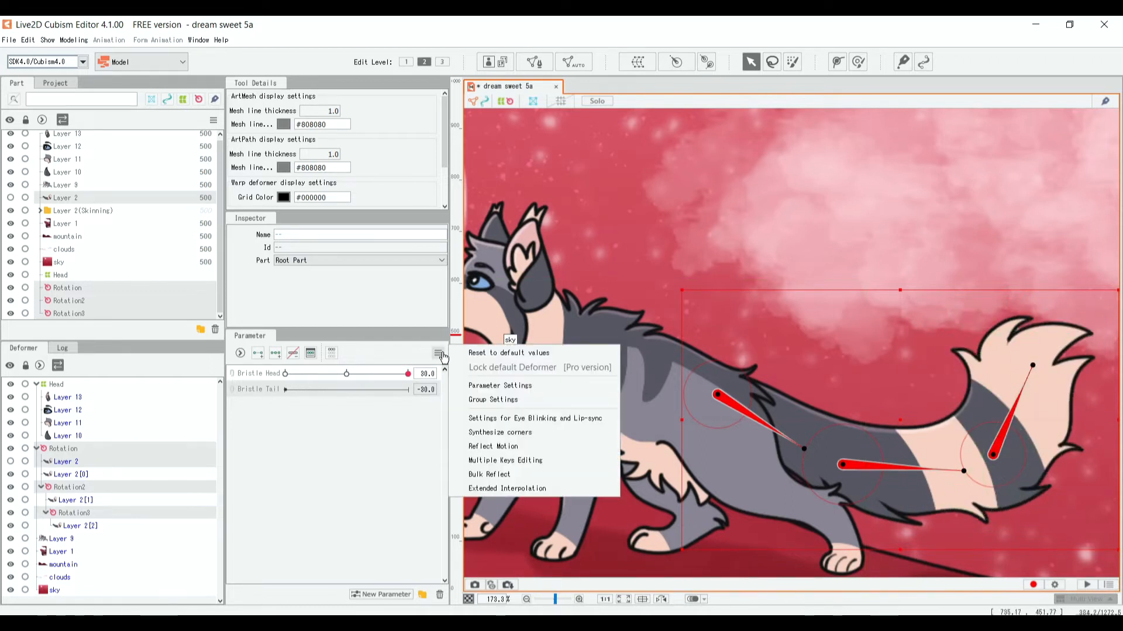
{"action": "left_click", "coordinate": [482, 353]}
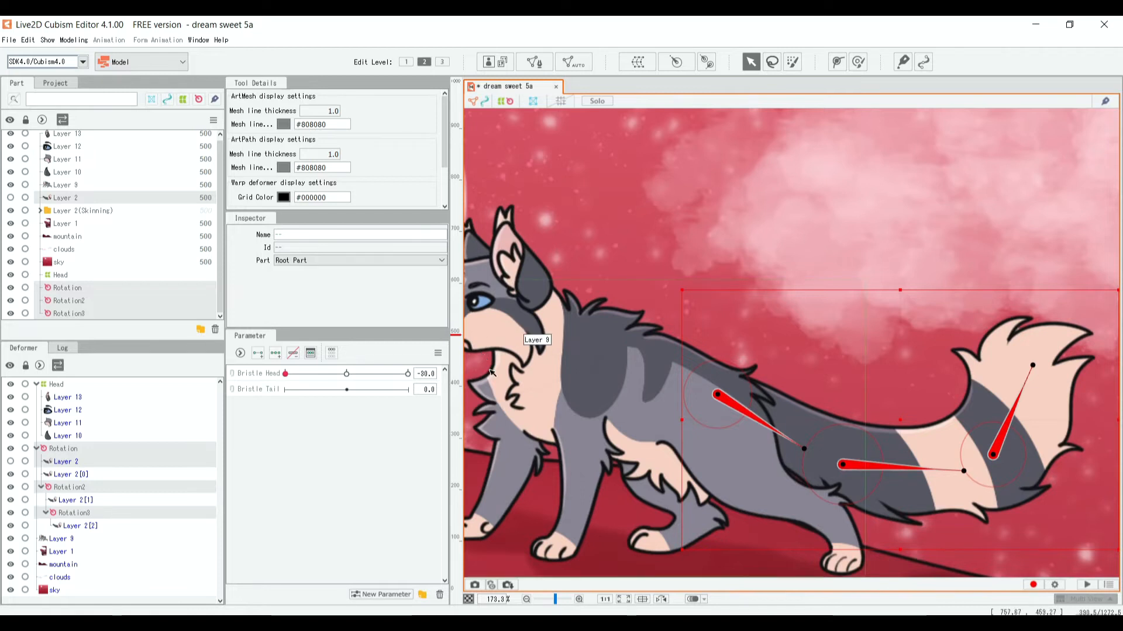
{"action": "left_click", "coordinate": [269, 391]}
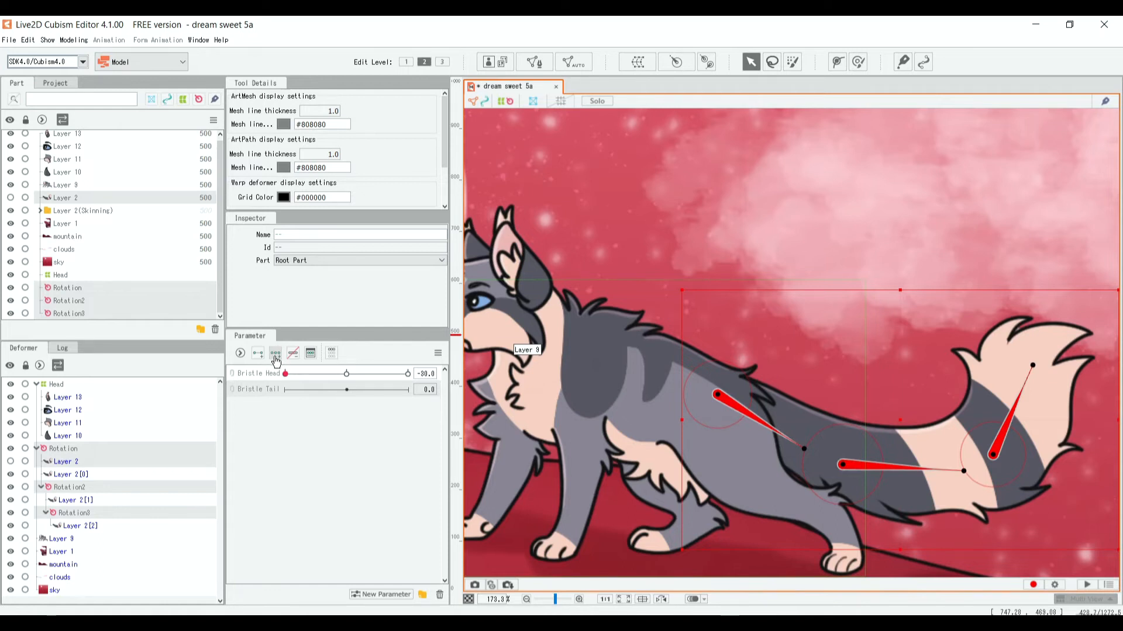
{"action": "left_click_drag", "start_coordinate": [346, 390], "coordinate": [276, 390]}
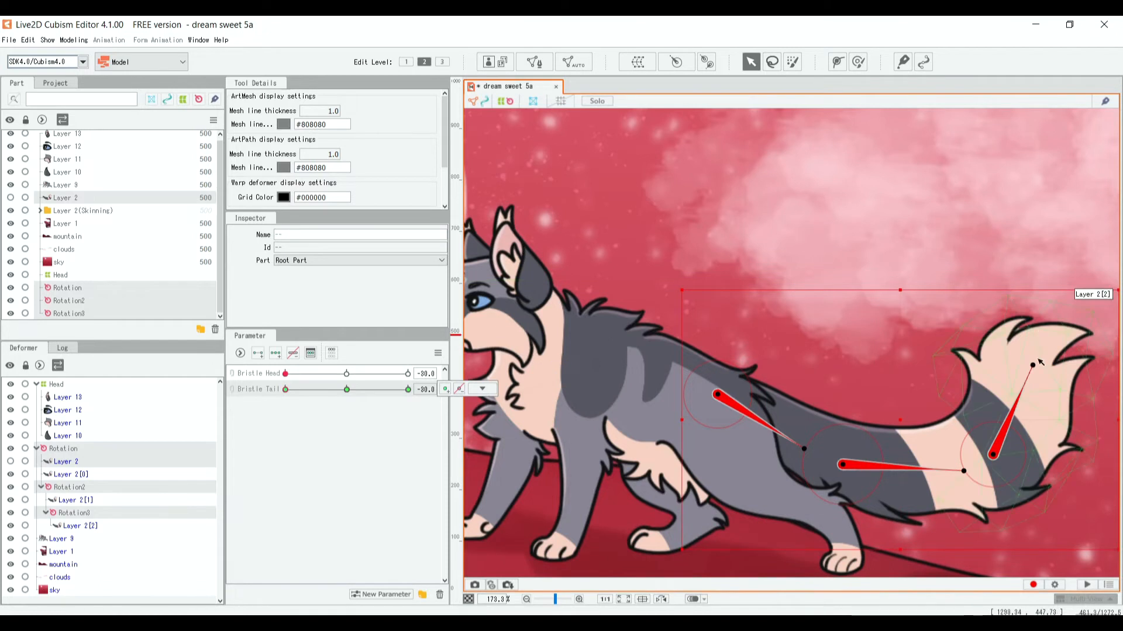
{"action": "left_click_drag", "start_coordinate": [1034, 361], "coordinate": [988, 356]}
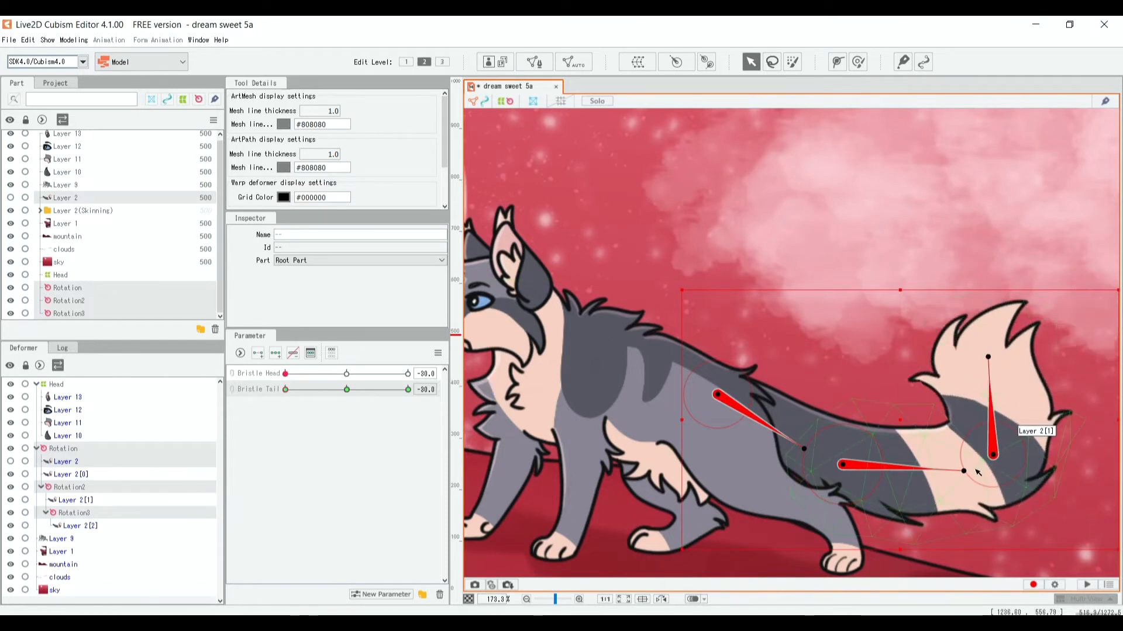
{"action": "left_click_drag", "start_coordinate": [964, 471], "coordinate": [935, 477]}
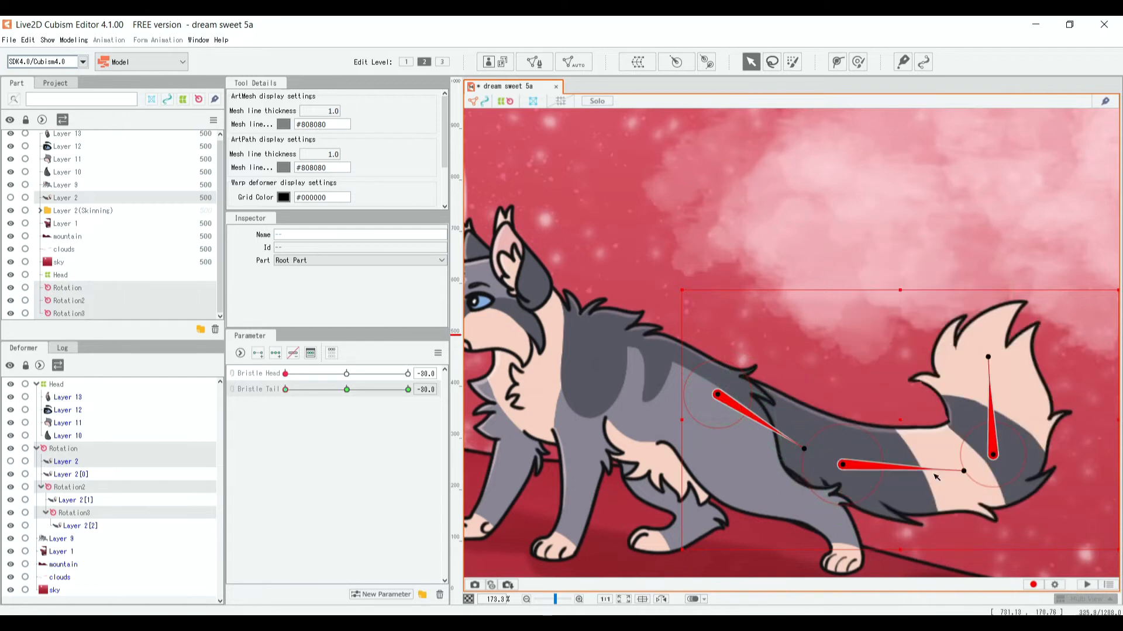
{"action": "left_click_drag", "start_coordinate": [989, 357], "coordinate": [1033, 366]}
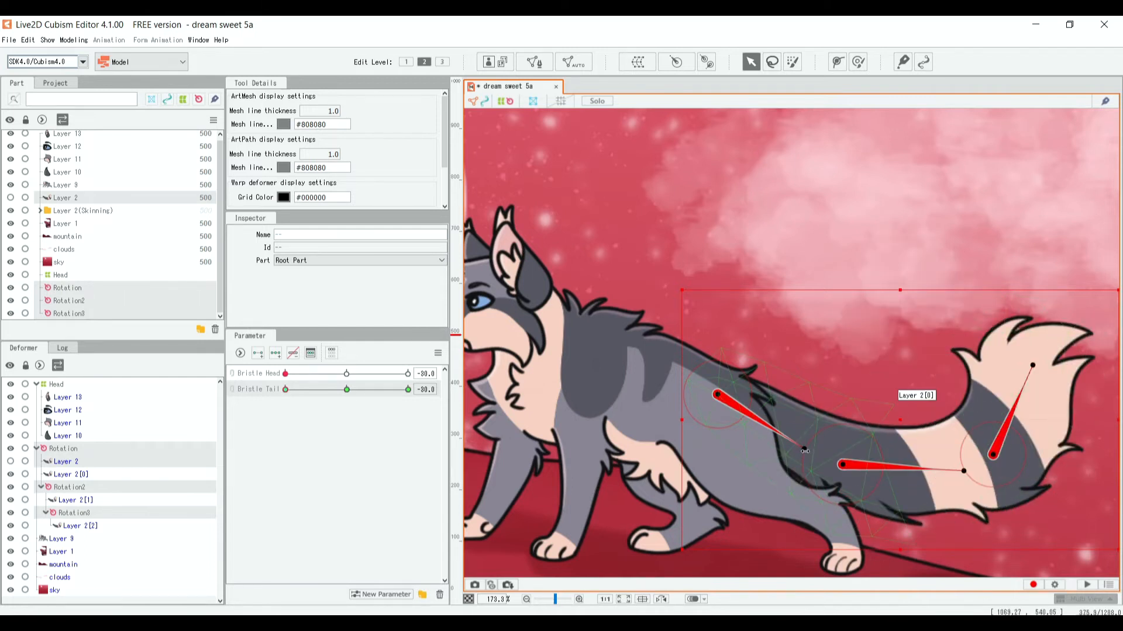
Step: At the Bristle Tail -30 key, rotate the three tail deformers so the tail rises and its tip curls toward the body
{"action": "left_click_drag", "start_coordinate": [797, 448], "coordinate": [814, 426]}
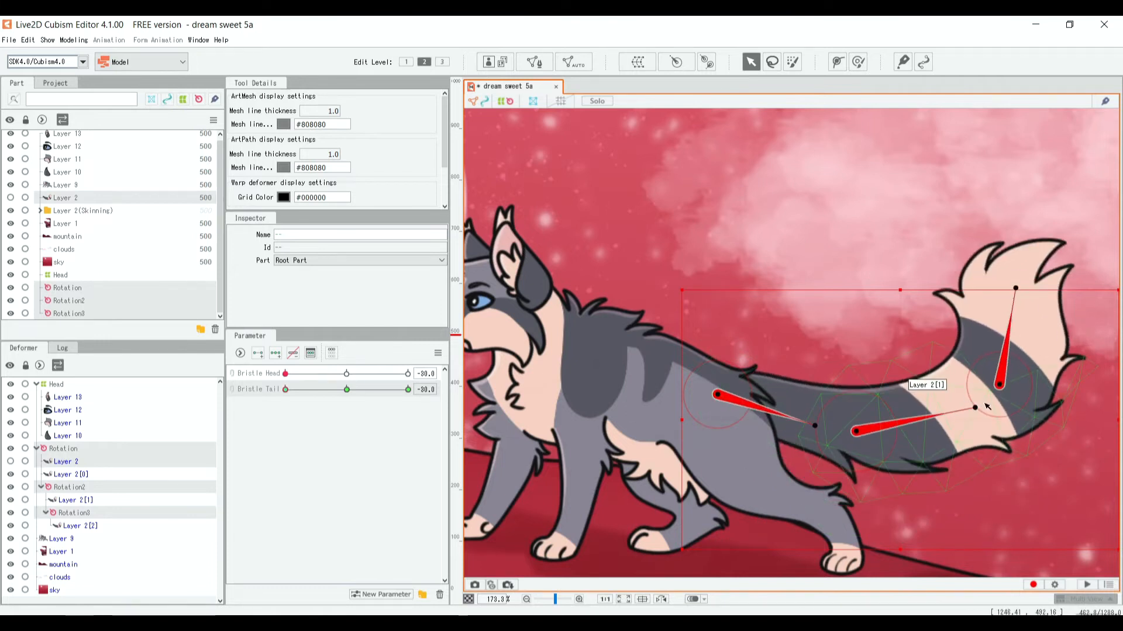
{"action": "left_click_drag", "start_coordinate": [968, 408], "coordinate": [965, 382]}
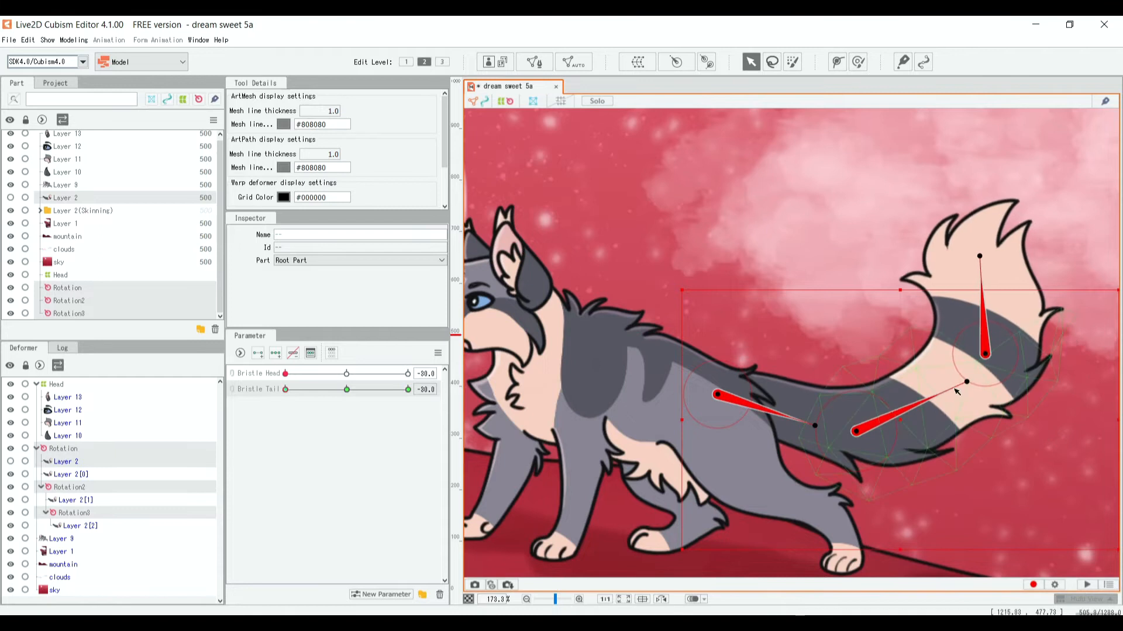
{"action": "left_click_drag", "start_coordinate": [979, 253], "coordinate": [963, 251]}
Step: At the Bristle Tail 30 key, rotate the tail deformers so the tail lowers and its tip opens outward, and check the full motion
{"action": "left_click_drag", "start_coordinate": [296, 389], "coordinate": [431, 416]}
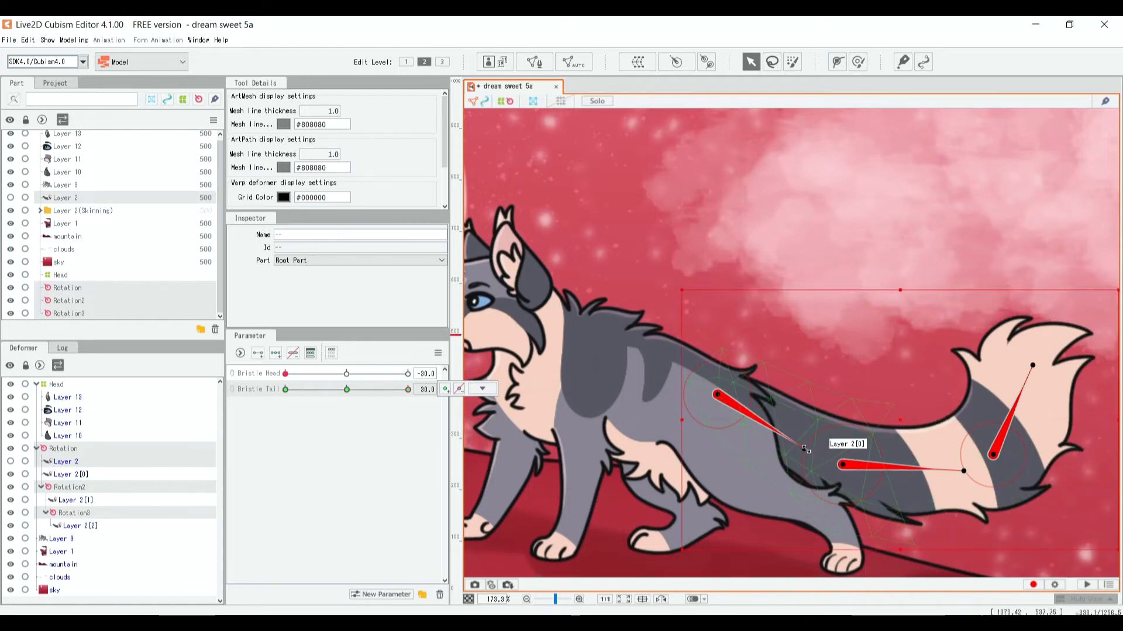
{"action": "left_click_drag", "start_coordinate": [800, 448], "coordinate": [796, 460]}
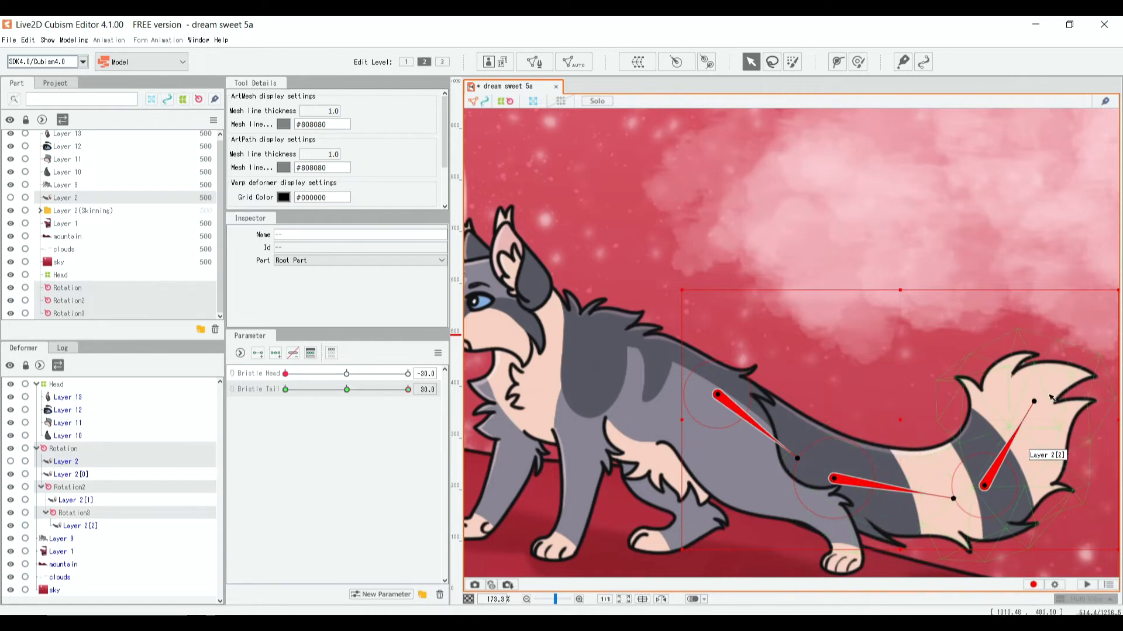
{"action": "left_click_drag", "start_coordinate": [1038, 398], "coordinate": [1040, 398]}
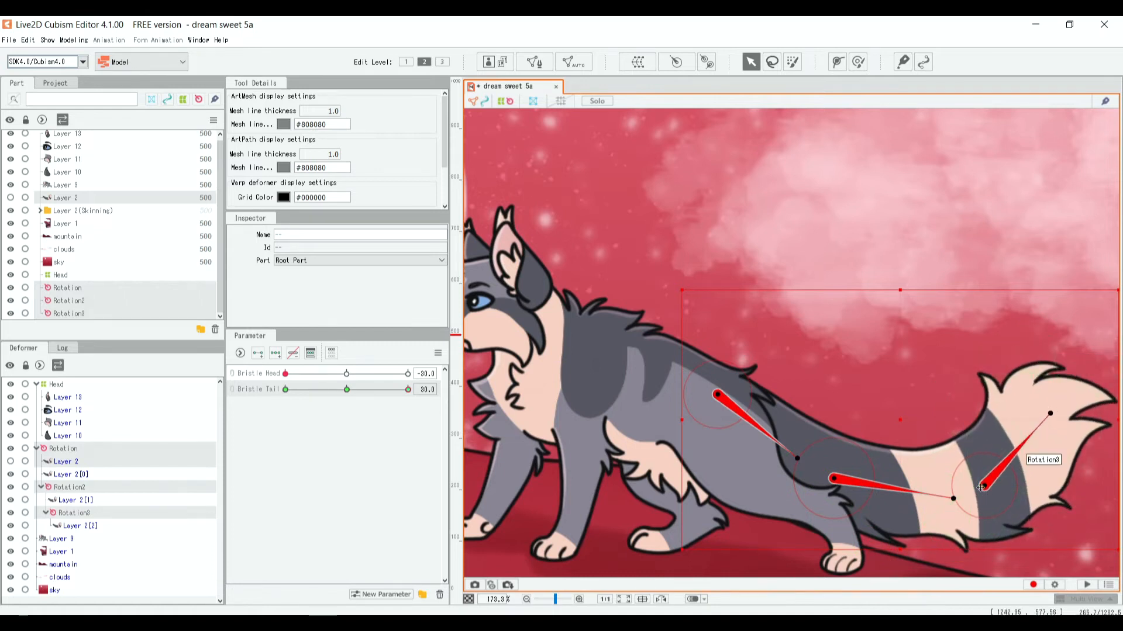
{"action": "left_click_drag", "start_coordinate": [953, 498], "coordinate": [949, 514]}
{"action": "left_click_drag", "start_coordinate": [379, 390], "coordinate": [233, 366]}
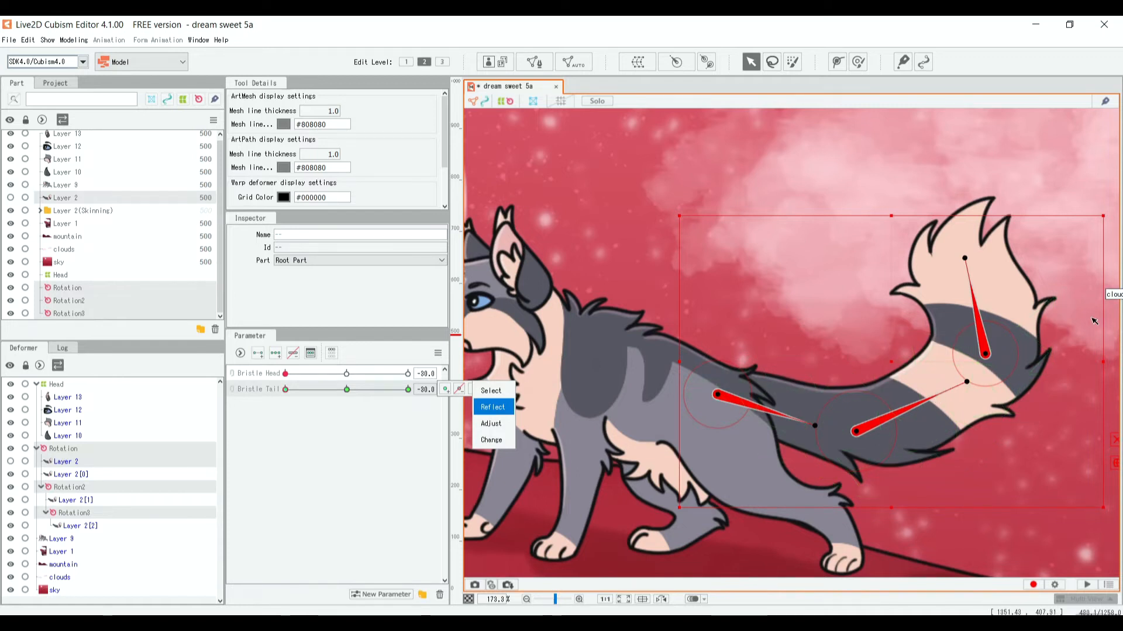
{"action": "left_click_drag", "start_coordinate": [382, 391], "coordinate": [460, 408]}
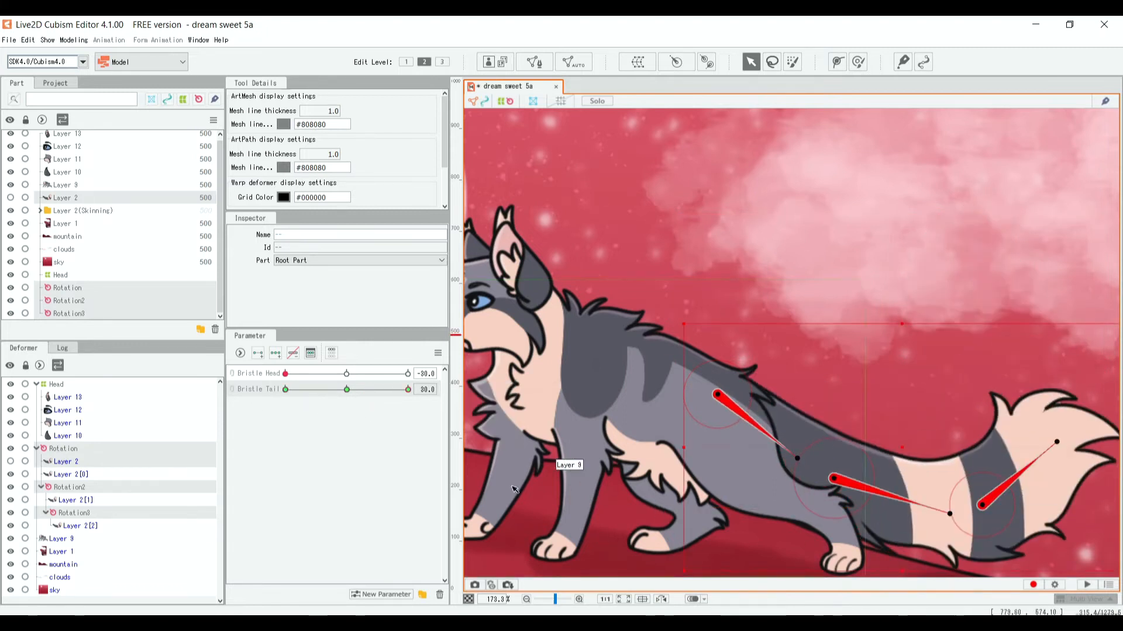
{"action": "scroll", "coordinate": [514, 489], "scroll_direction": "down", "scroll_amount": 3}
{"action": "scroll", "coordinate": [477, 476], "scroll_direction": "up", "scroll_amount": 2}
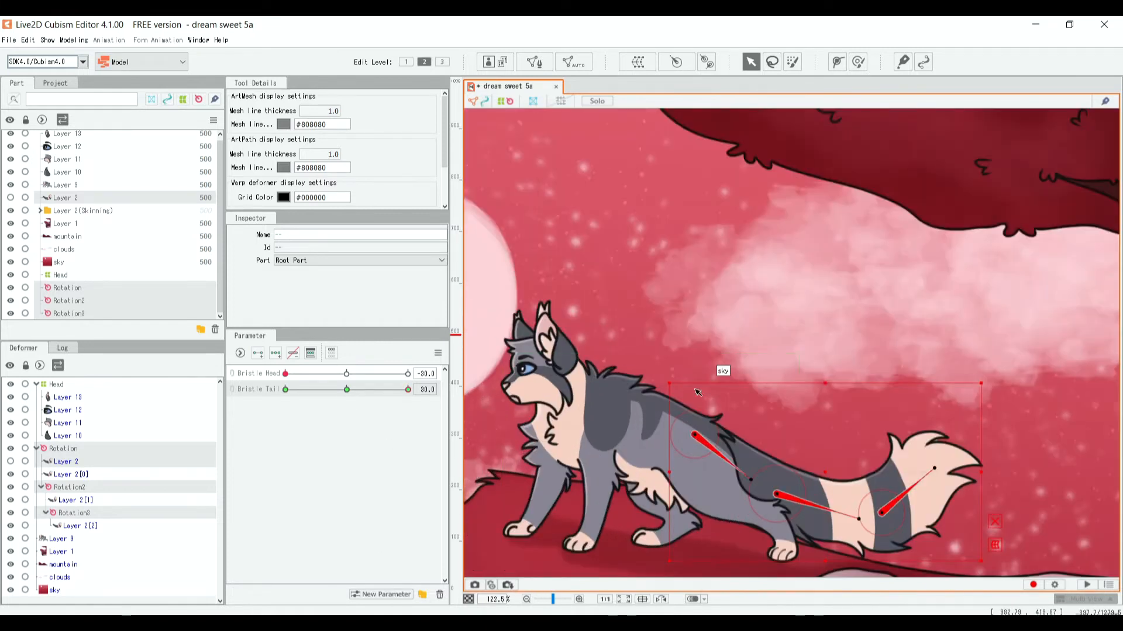
Step: Create a parameter named BristleFur with ID Param3, range -30 to 30 and default 0
{"action": "left_click", "coordinate": [372, 595]}
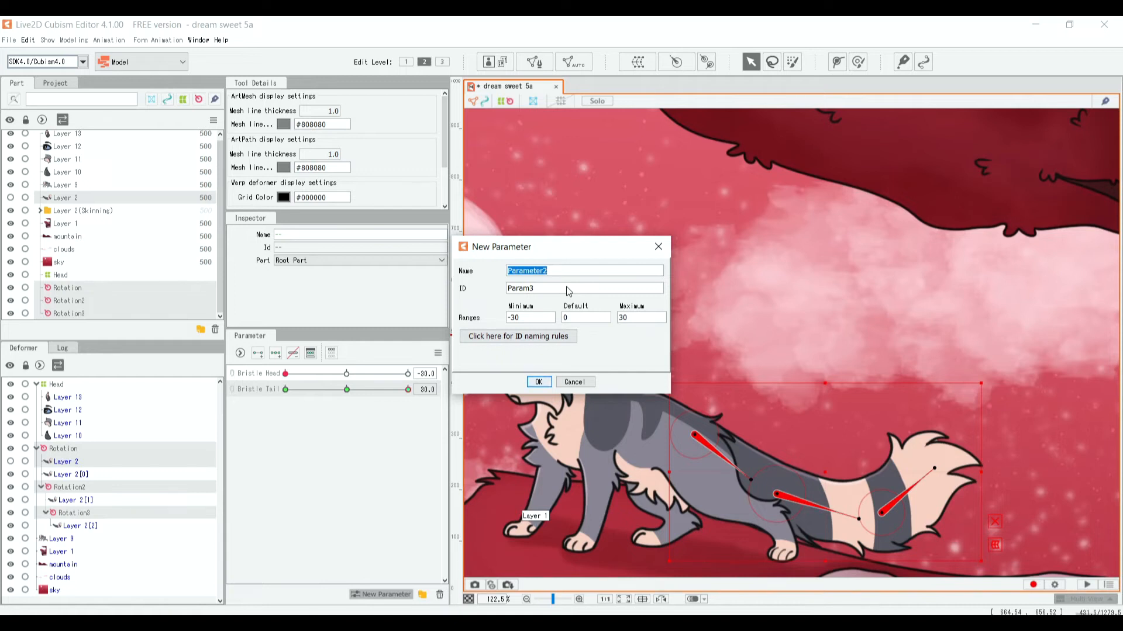
{"action": "type", "text": "Bristle"}
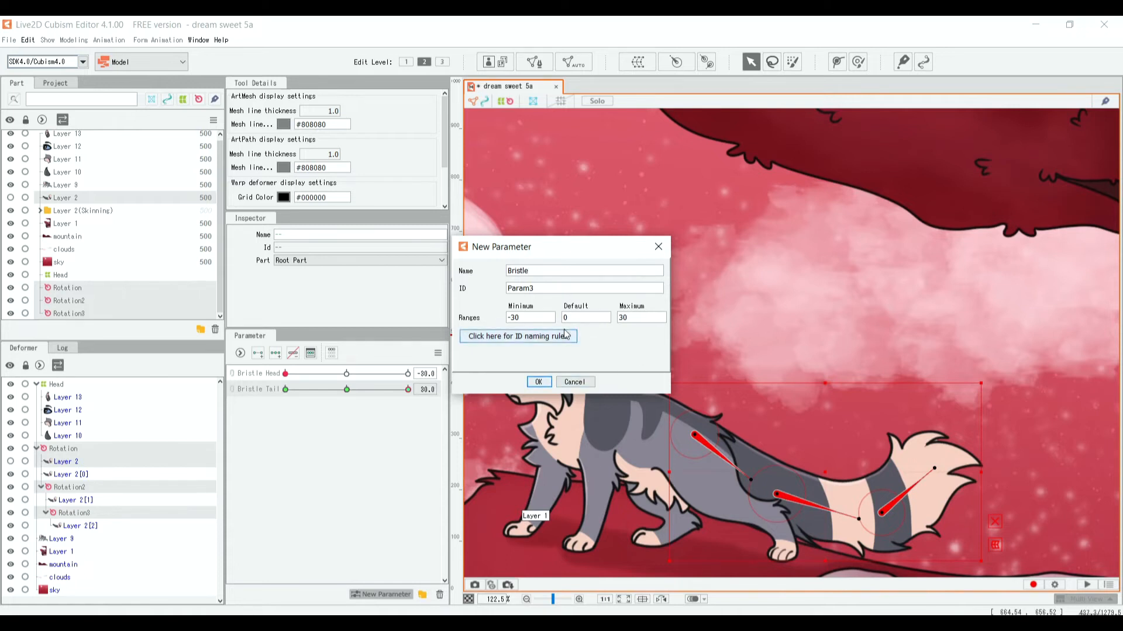
{"action": "left_click", "coordinate": [535, 388]}
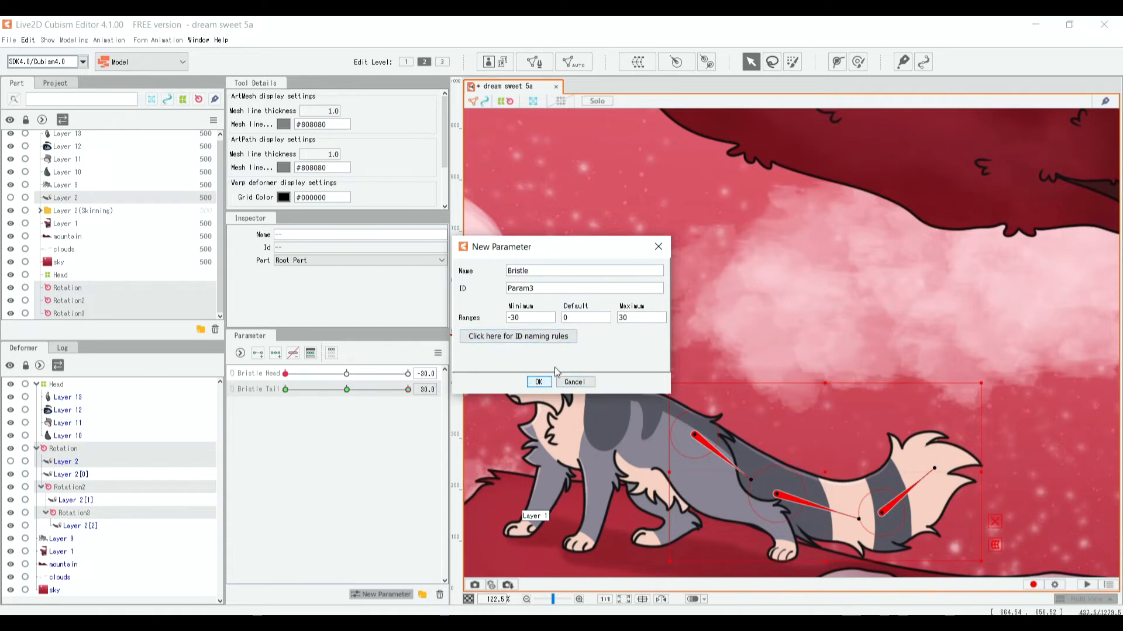
{"action": "type", "text": "Fur"}
{"action": "left_click", "coordinate": [538, 383]}
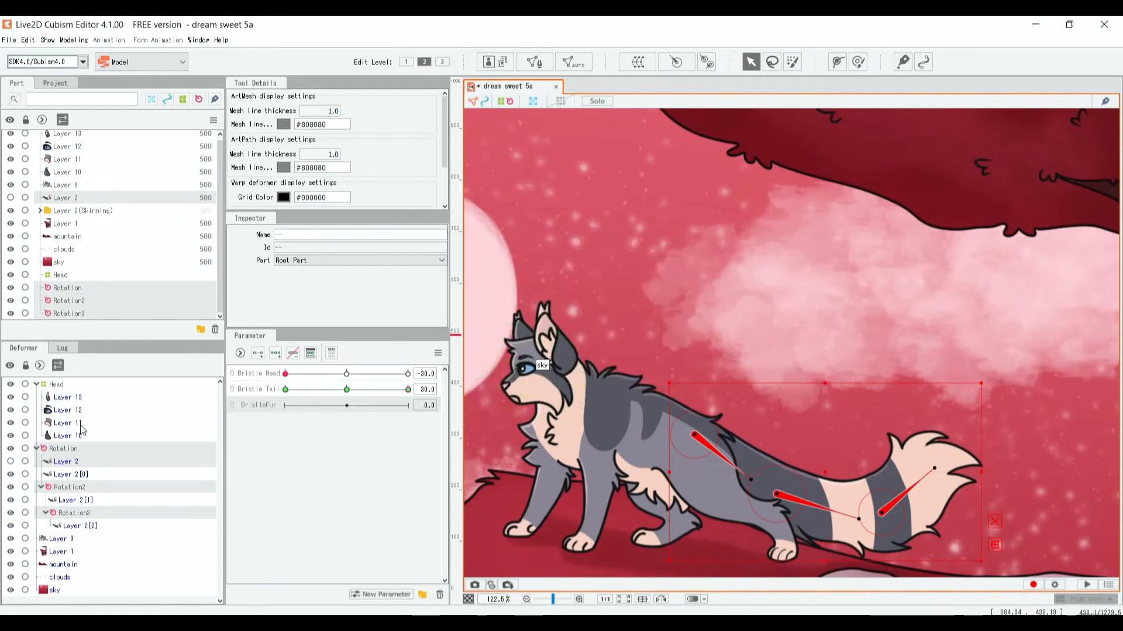
Step: Generate the mesh for the body layer, Layer 9, automatically with the Deformation (Heavy) preset
{"action": "left_click", "coordinate": [62, 540]}
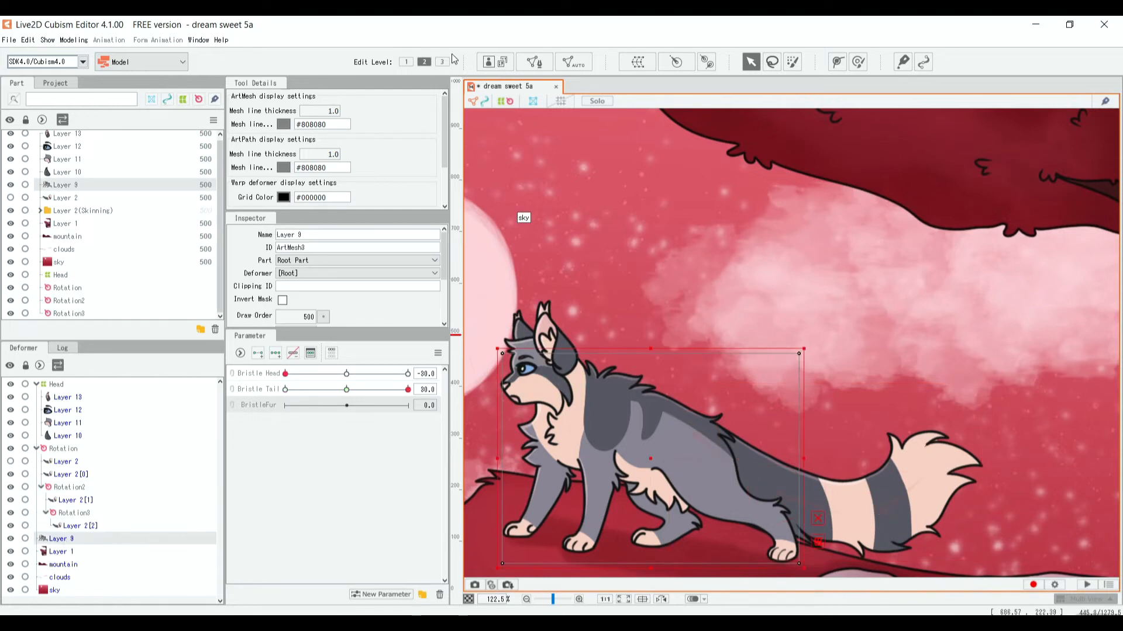
{"action": "left_click", "coordinate": [573, 62]}
{"action": "left_click", "coordinate": [637, 271]}
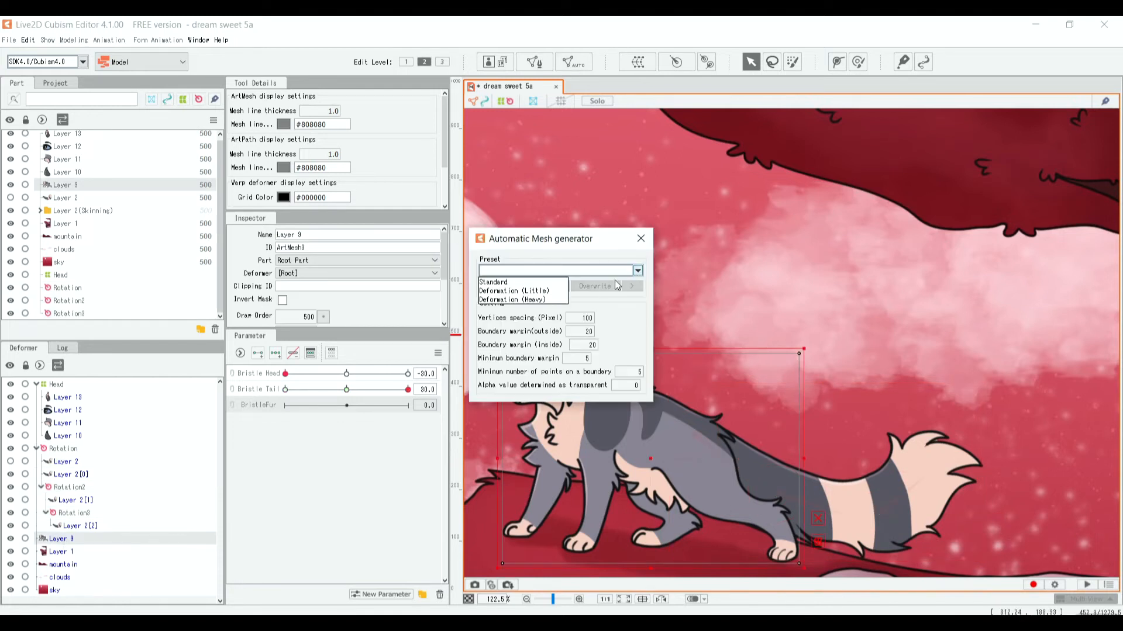
{"action": "left_click", "coordinate": [543, 301]}
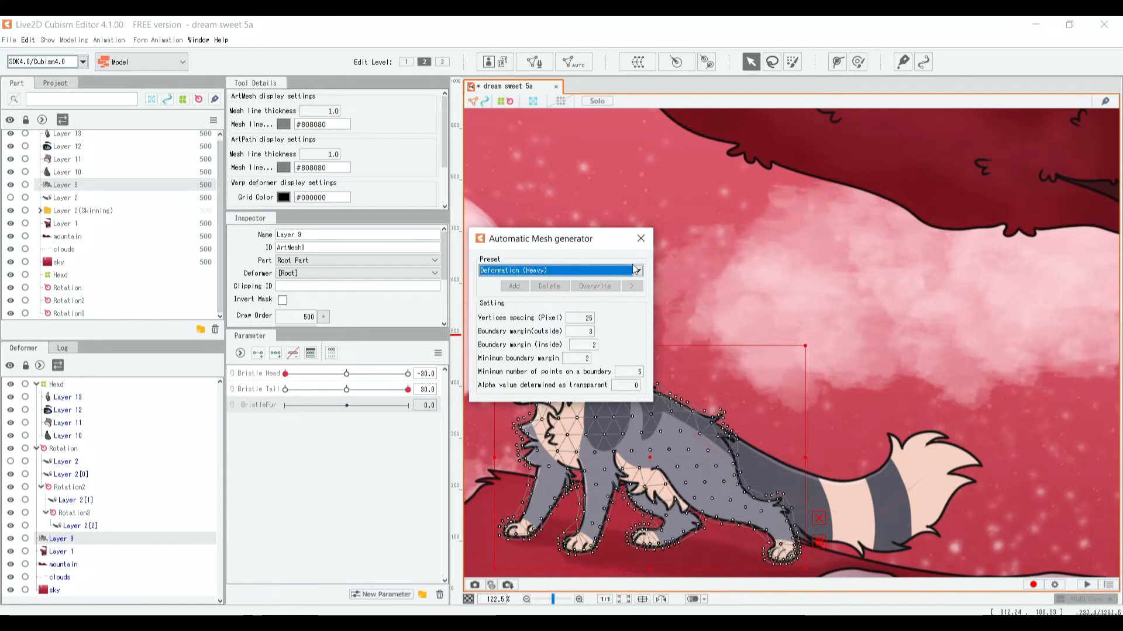
{"action": "left_click", "coordinate": [641, 238]}
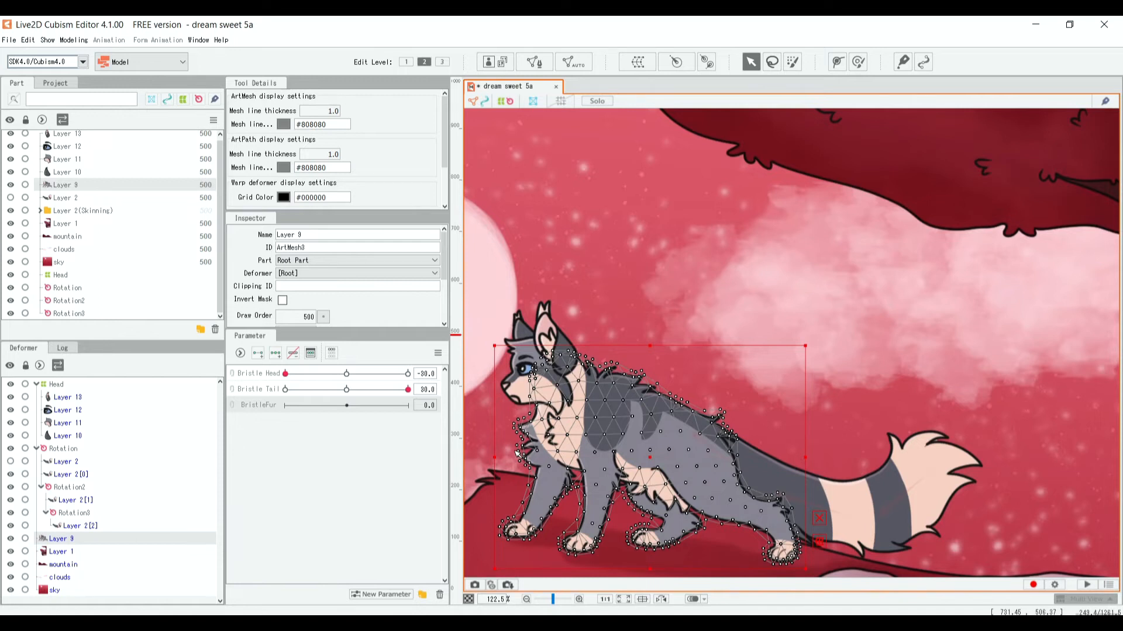
Step: Set the selection brush size to 40 px and paint the Layer 9 mesh points along the neck and shoulder fur
{"action": "scroll", "coordinate": [534, 424], "scroll_direction": "down", "scroll_amount": 3}
{"action": "scroll", "coordinate": [533, 424], "scroll_direction": "up", "scroll_amount": 5}
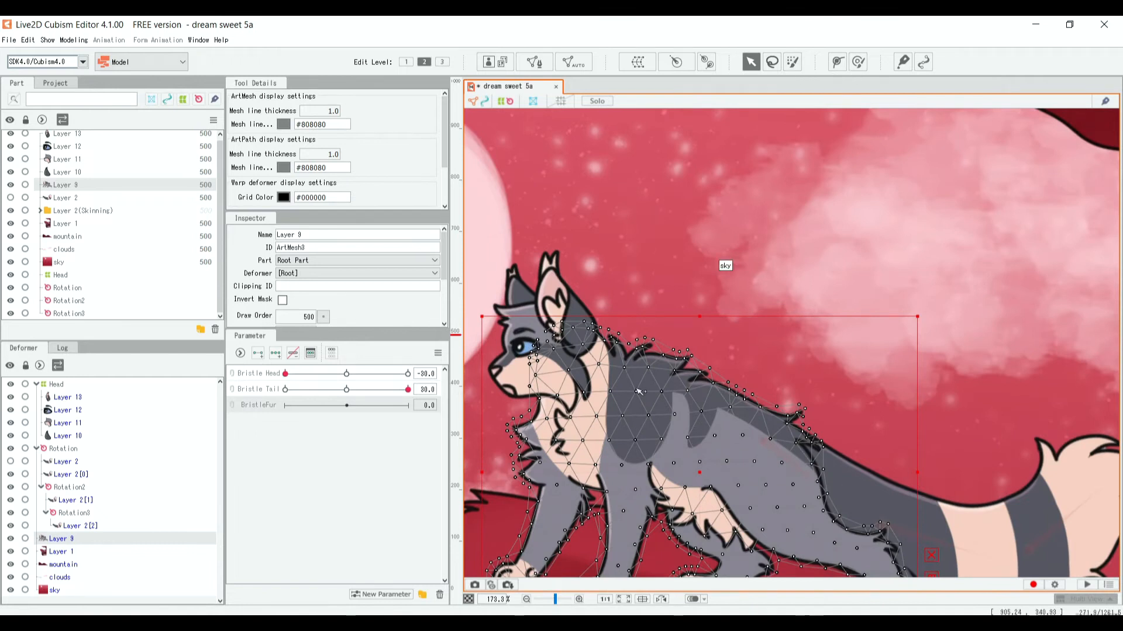
{"action": "left_click", "coordinate": [792, 65]}
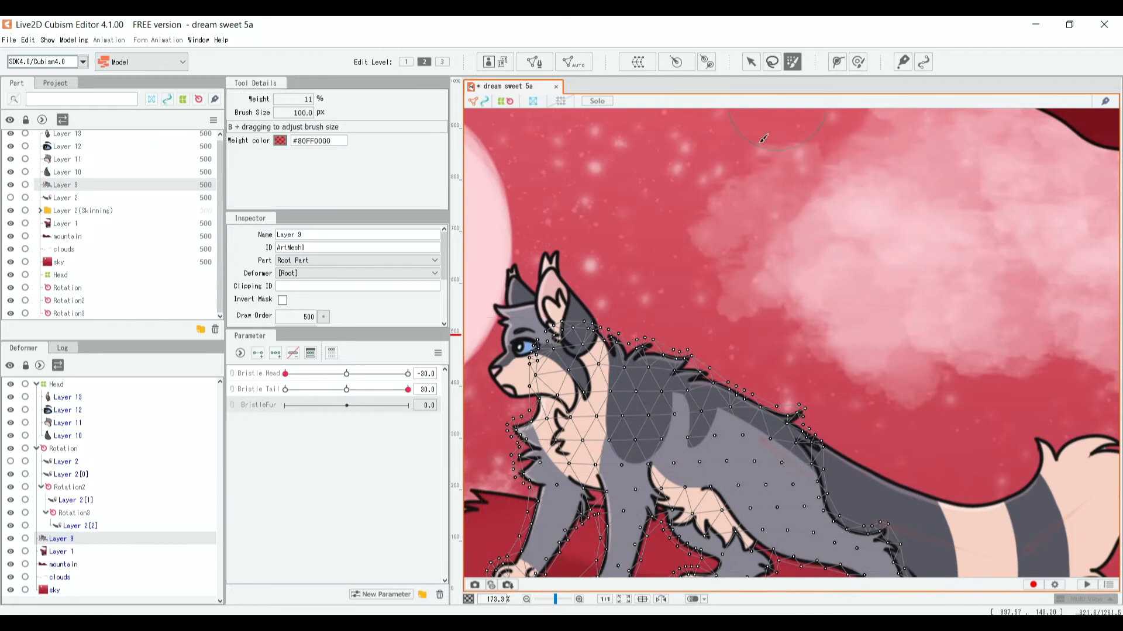
{"action": "left_click", "coordinate": [299, 115]}
{"action": "key", "text": "Return"}
{"action": "mouse_move", "coordinate": [639, 336]}
{"action": "left_mouse_down"}
{"action": "mouse_move", "coordinate": [691, 365]}
{"action": "mouse_move", "coordinate": [595, 334]}
{"action": "mouse_move", "coordinate": [704, 381]}
{"action": "mouse_move", "coordinate": [661, 349]}
{"action": "mouse_move", "coordinate": [686, 352]}
{"action": "mouse_move", "coordinate": [711, 364]}
{"action": "mouse_move", "coordinate": [638, 337]}
{"action": "mouse_move", "coordinate": [682, 373]}
{"action": "mouse_move", "coordinate": [616, 350]}
{"action": "left_mouse_up"}
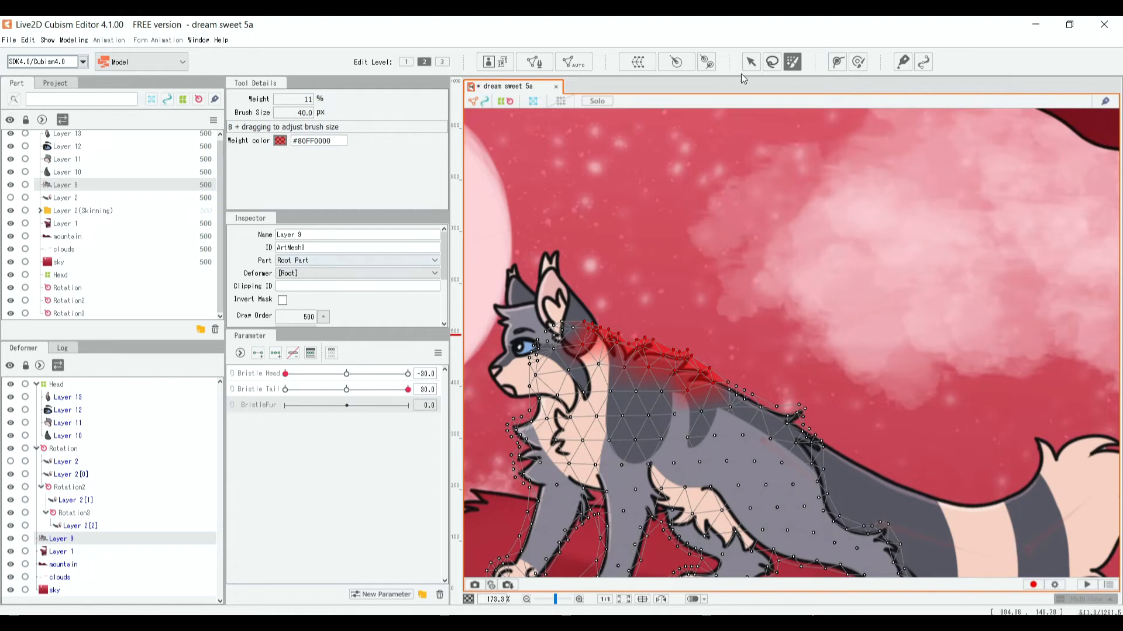
Step: Add three BristleFur keys to Layer 9 and, at -30, rotate the selected back fur points slightly counterclockwise and narrow them
{"action": "left_click", "coordinate": [751, 62]}
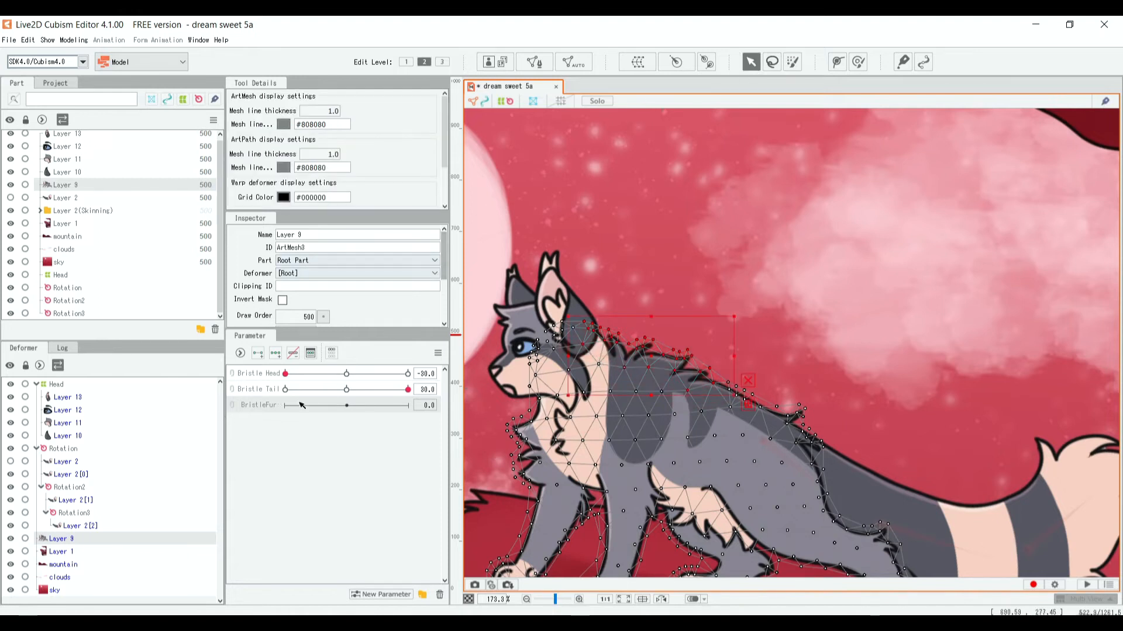
{"action": "left_click_drag", "start_coordinate": [335, 408], "coordinate": [270, 398]}
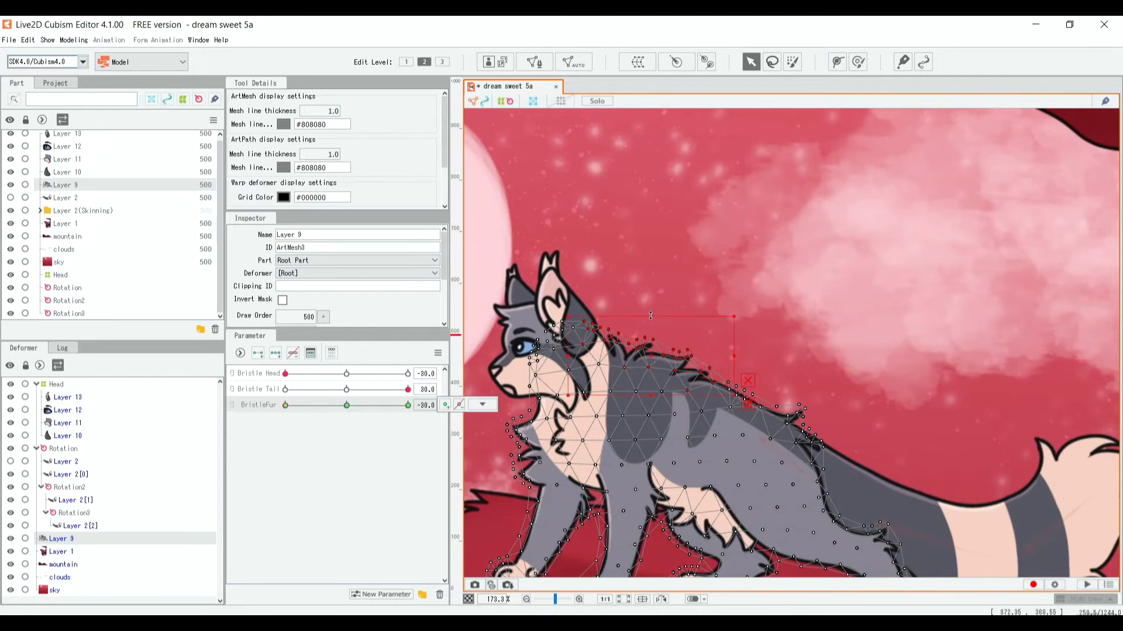
{"action": "mouse_move", "coordinate": [744, 312]}
{"action": "left_mouse_down"}
{"action": "mouse_move", "coordinate": [726, 303]}
{"action": "mouse_move", "coordinate": [733, 310]}
{"action": "left_mouse_up"}
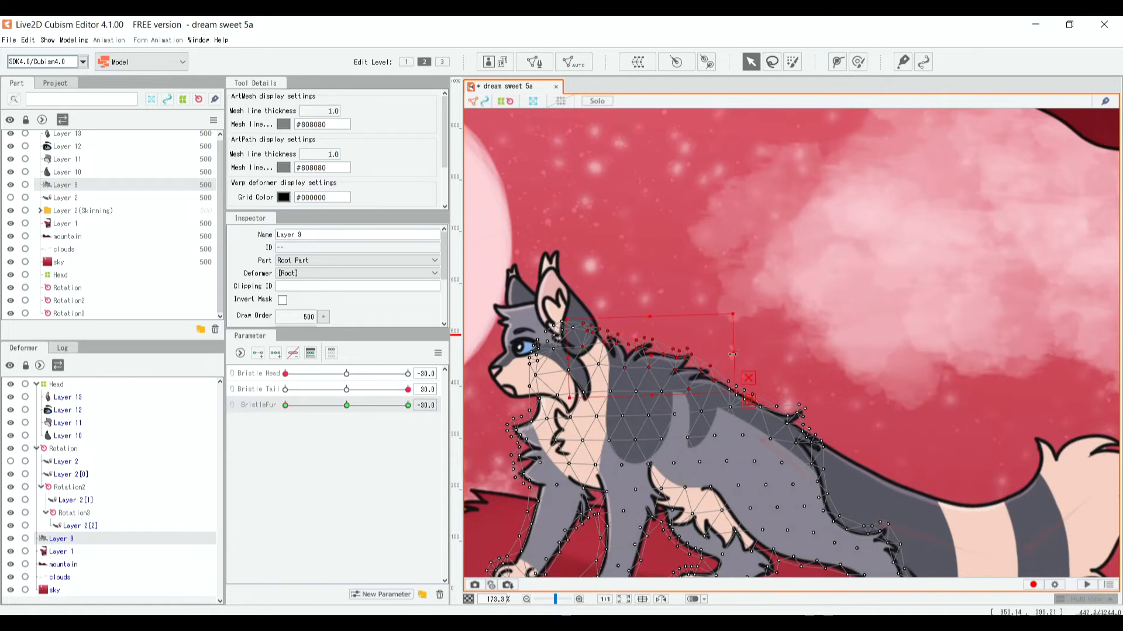
{"action": "left_click_drag", "start_coordinate": [736, 352], "coordinate": [728, 353]}
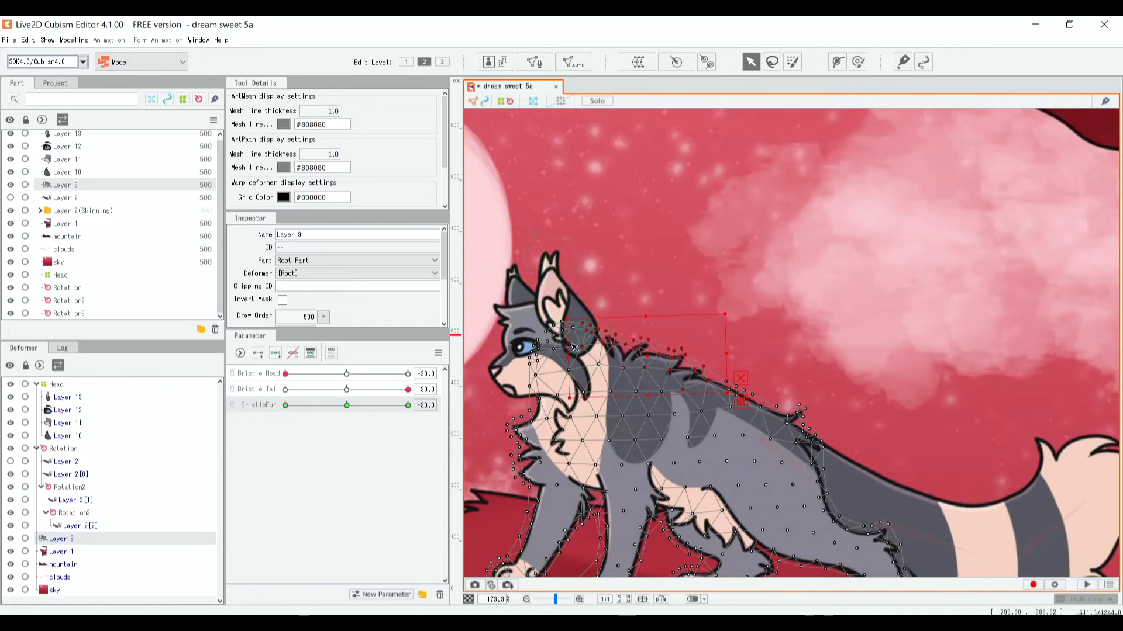
{"action": "left_click_drag", "start_coordinate": [559, 314], "coordinate": [556, 320]}
Step: At the BristleFur 30 key, rotate the selected neck and shoulder fur points slightly clockwise
{"action": "left_click_drag", "start_coordinate": [314, 406], "coordinate": [418, 417]}
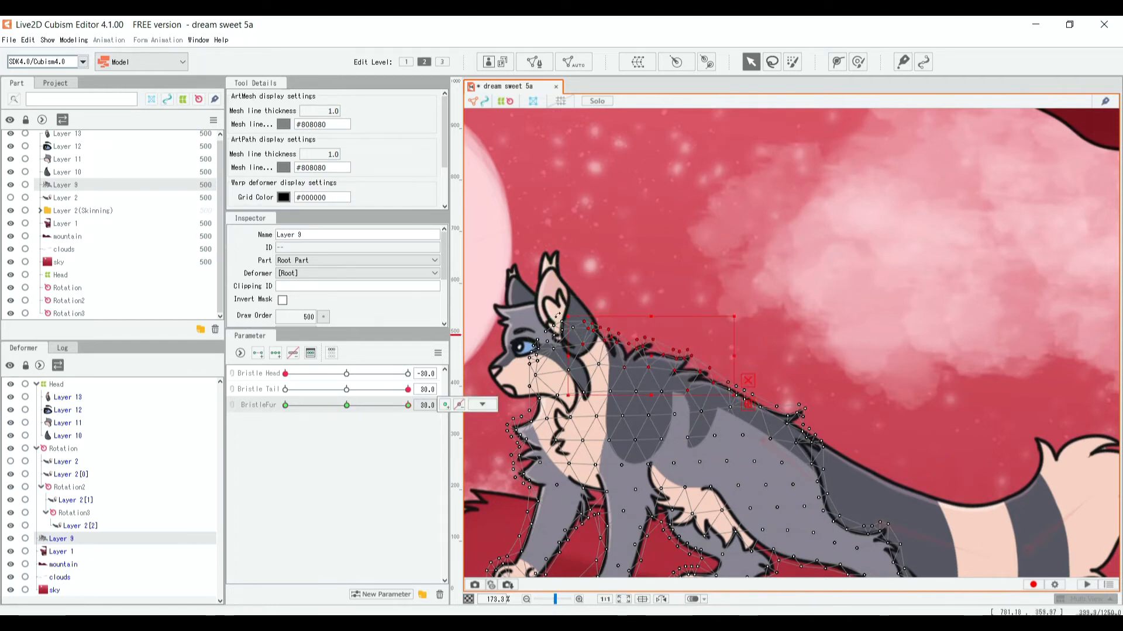
{"action": "left_click_drag", "start_coordinate": [563, 312], "coordinate": [570, 306]}
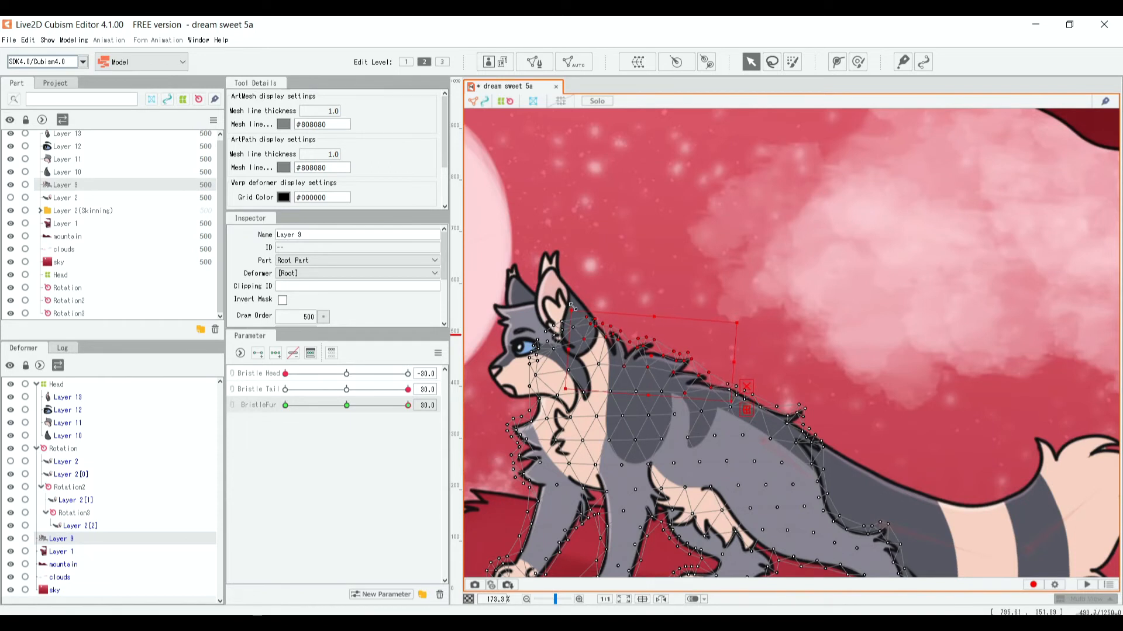
{"action": "left_click", "coordinate": [409, 405]}
Step: At the BristleFur -30 key, stretch the back fur points slightly toward the rear and check the motion across the parameter
{"action": "left_click_drag", "start_coordinate": [408, 405], "coordinate": [266, 411]}
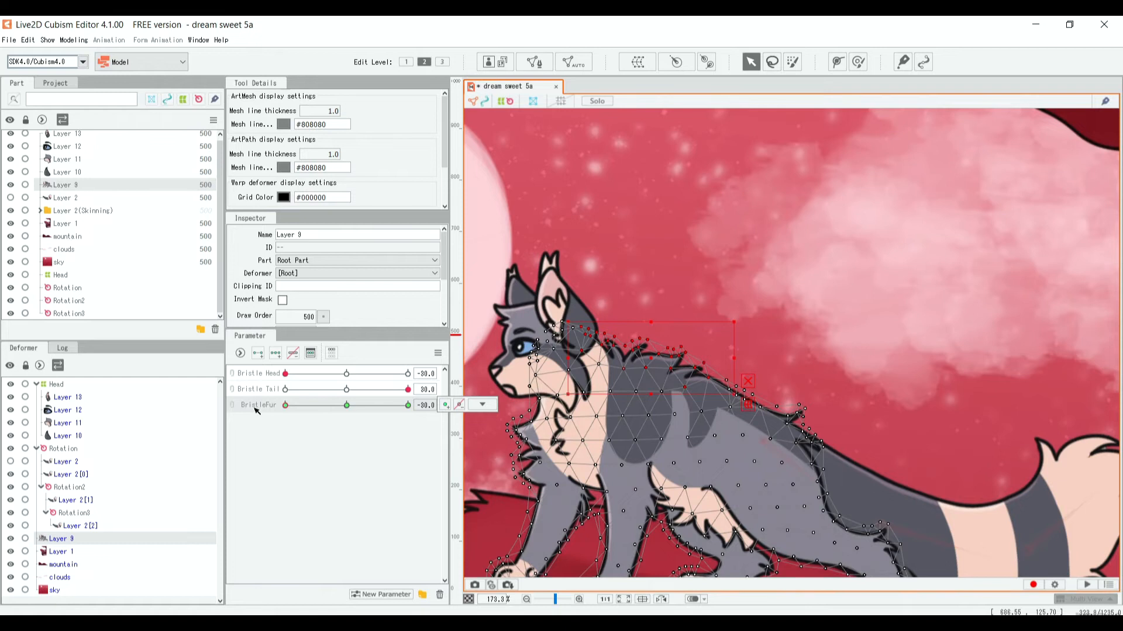
{"action": "left_click_drag", "start_coordinate": [736, 359], "coordinate": [738, 361]}
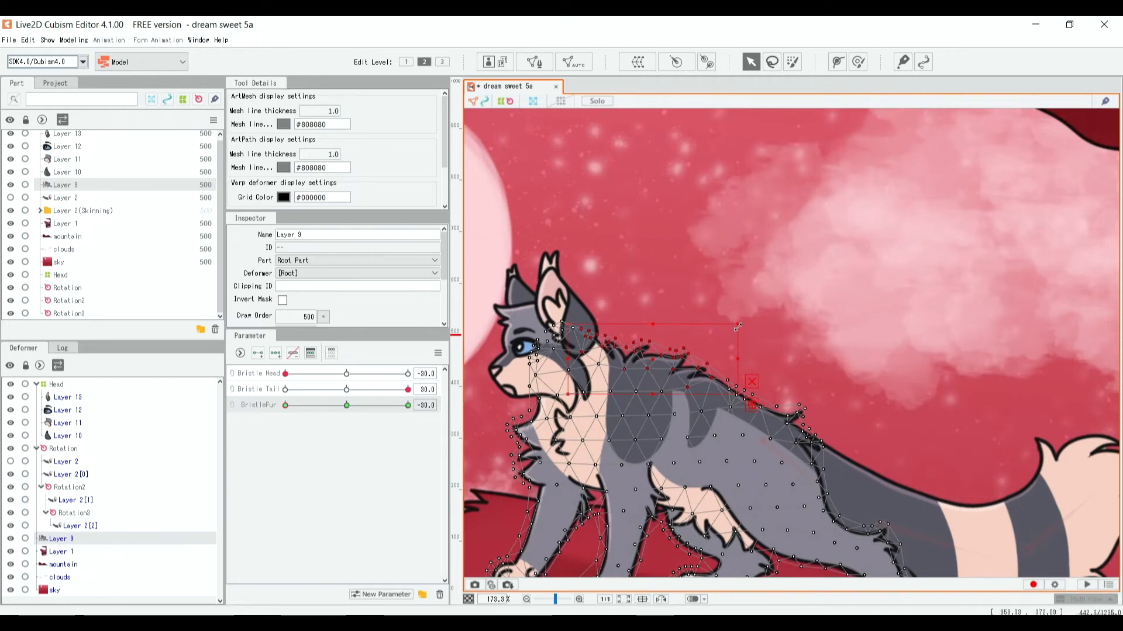
{"action": "left_click_drag", "start_coordinate": [384, 406], "coordinate": [347, 417]}
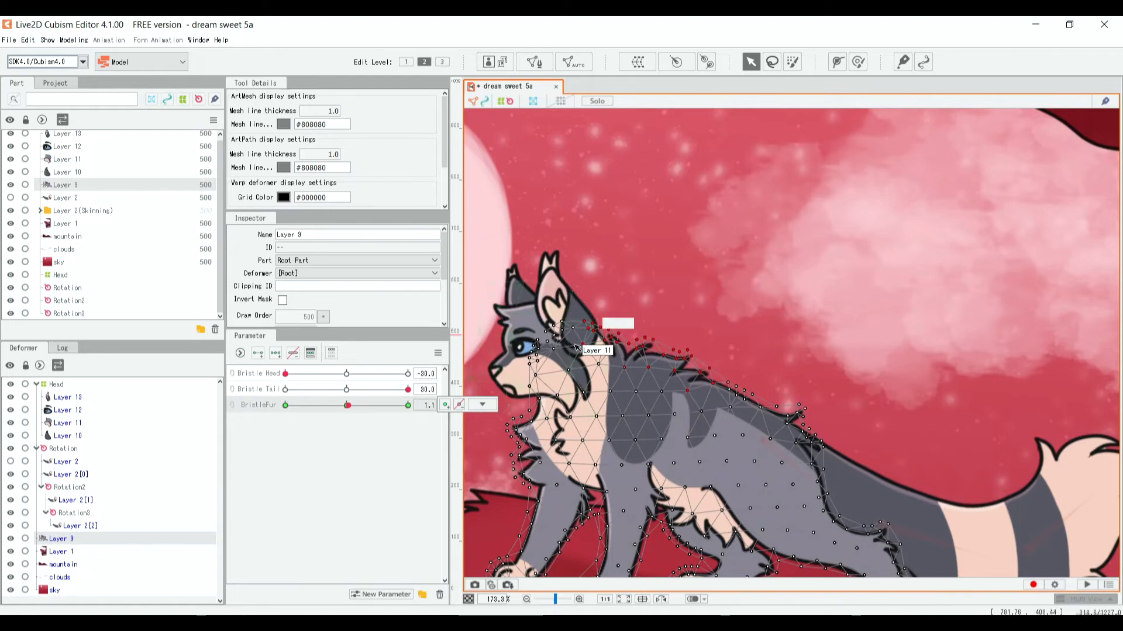
Step: Brush-select the Layer 9 mesh points along the chest fur with BristleFur at -30
{"action": "left_click", "coordinate": [792, 62]}
{"action": "mouse_move", "coordinate": [521, 413]}
{"action": "left_mouse_down"}
{"action": "mouse_move", "coordinate": [520, 490]}
{"action": "mouse_move", "coordinate": [525, 414]}
{"action": "mouse_move", "coordinate": [520, 479]}
{"action": "left_mouse_up"}
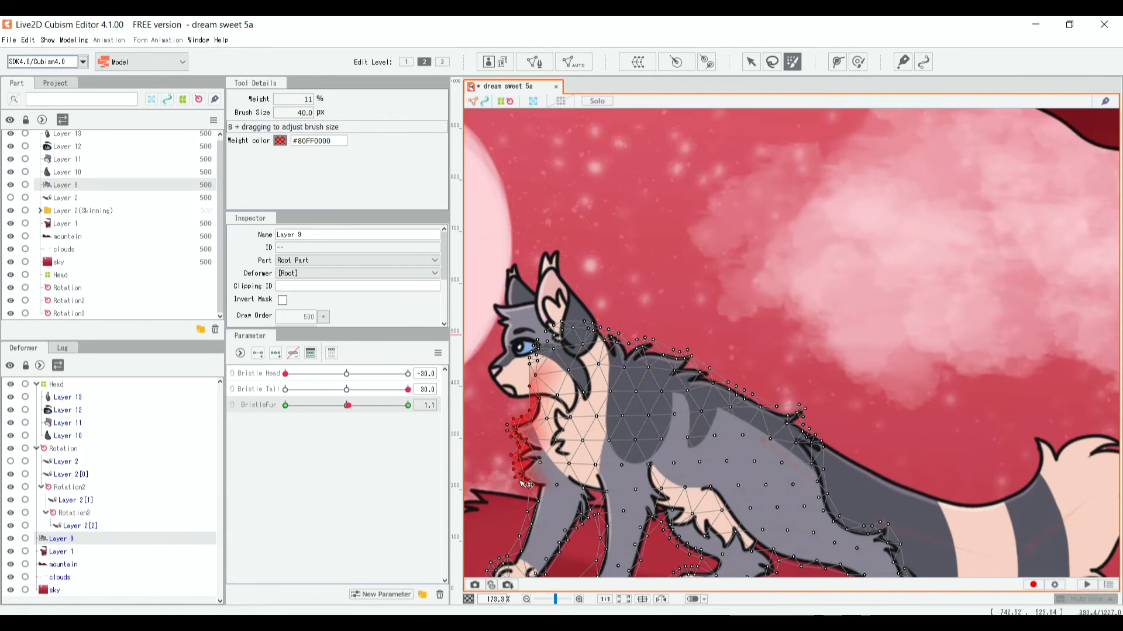
{"action": "key", "text": "Delete"}
{"action": "key", "text": "ctrl+z"}
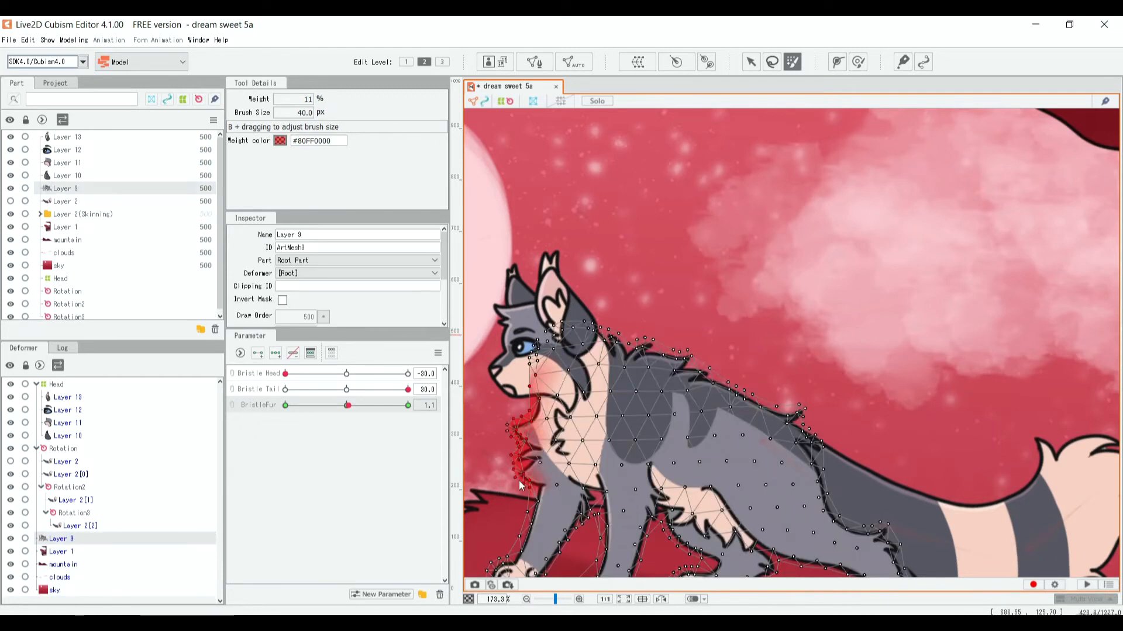
{"action": "mouse_move", "coordinate": [530, 445]}
{"action": "left_mouse_down"}
{"action": "mouse_move", "coordinate": [523, 427]}
{"action": "mouse_move", "coordinate": [526, 447]}
{"action": "mouse_move", "coordinate": [550, 436]}
{"action": "mouse_move", "coordinate": [541, 424]}
{"action": "mouse_move", "coordinate": [557, 428]}
{"action": "mouse_move", "coordinate": [543, 424]}
{"action": "left_mouse_up"}
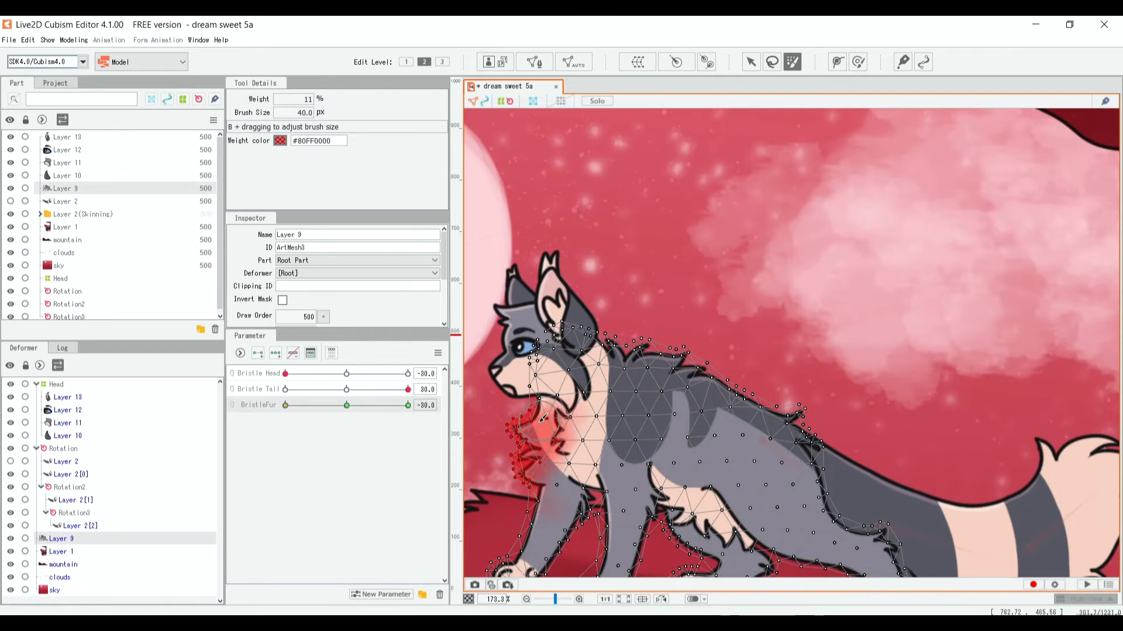
Step: At the BristleFur -30 key, rotate the selected chest fur points slightly clockwise and nudge them inward
{"action": "left_click", "coordinate": [751, 62]}
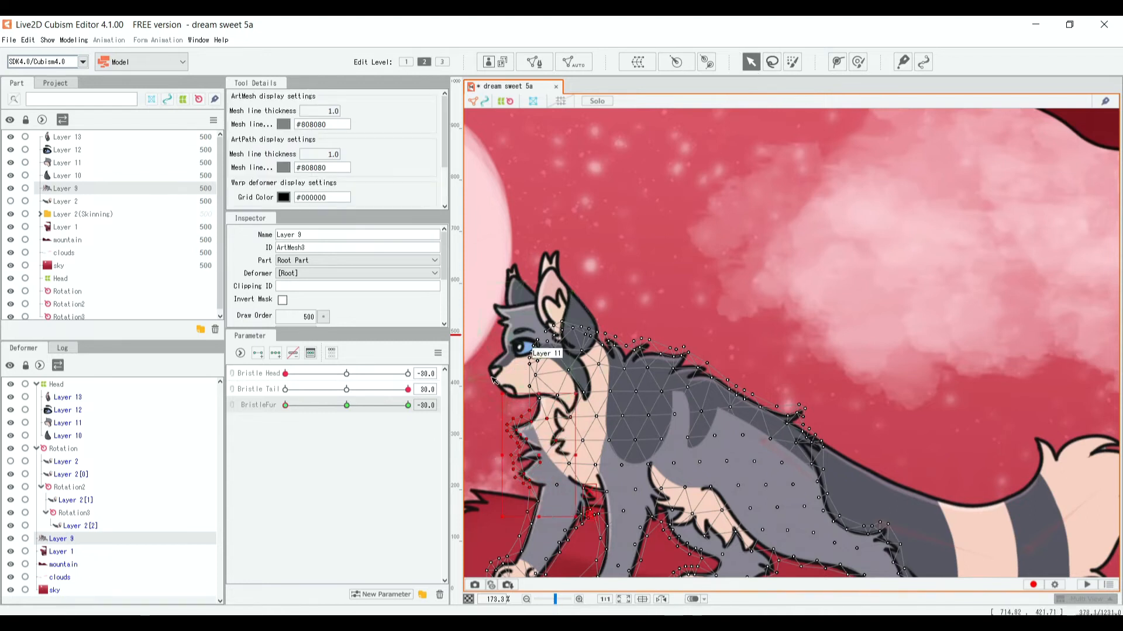
{"action": "left_click_drag", "start_coordinate": [499, 390], "coordinate": [504, 381]}
{"action": "left_click_drag", "start_coordinate": [531, 461], "coordinate": [536, 452]}
Step: At the BristleFur 30 key, rotate the chest fur points slightly counterclockwise and check the motion back to -30
{"action": "left_click_drag", "start_coordinate": [303, 407], "coordinate": [434, 398]}
{"action": "left_click_drag", "start_coordinate": [500, 388], "coordinate": [491, 393]}
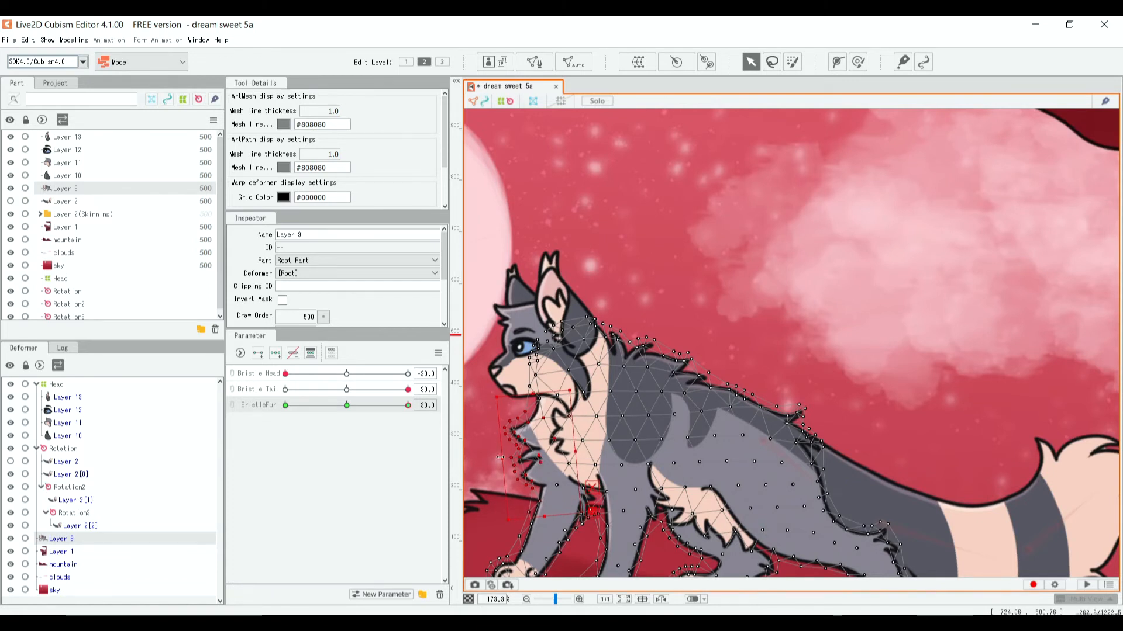
{"action": "left_click_drag", "start_coordinate": [377, 406], "coordinate": [249, 451]}
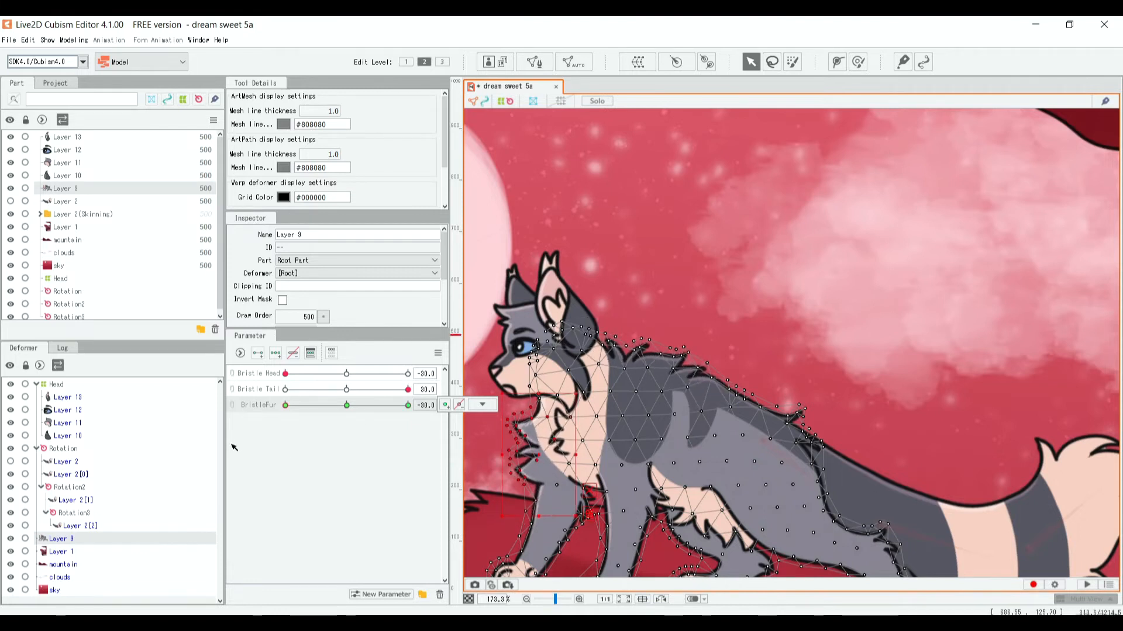
Step: Select the face layer, Layer 11, and add three keys for it on BristleFur
{"action": "left_click", "coordinate": [71, 422]}
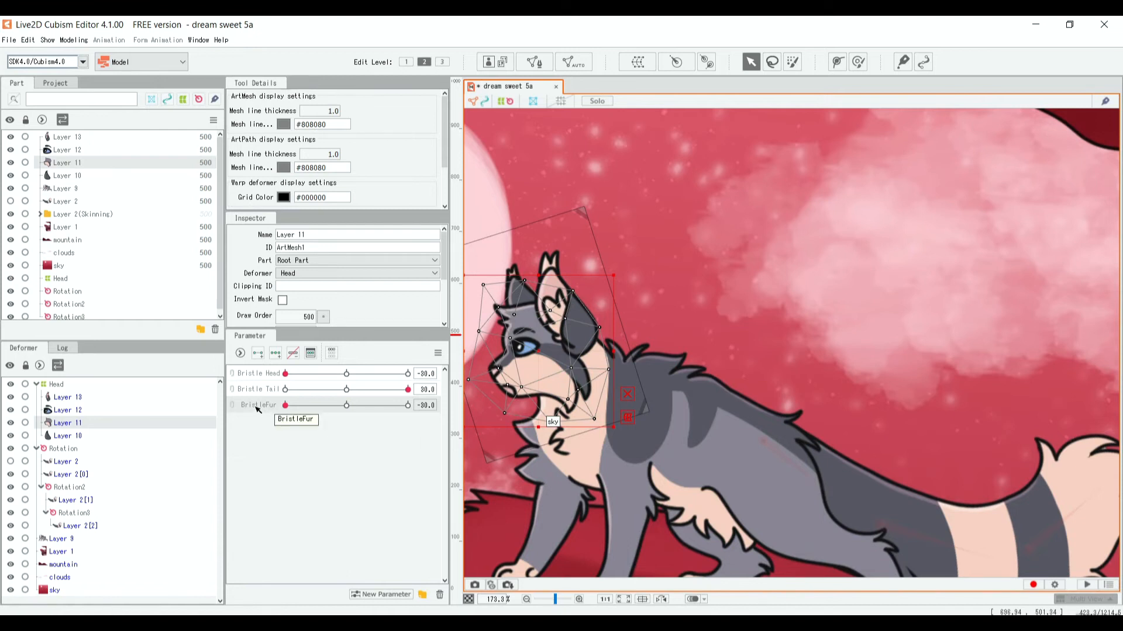
{"action": "left_click", "coordinate": [56, 386]}
{"action": "left_click", "coordinate": [65, 424]}
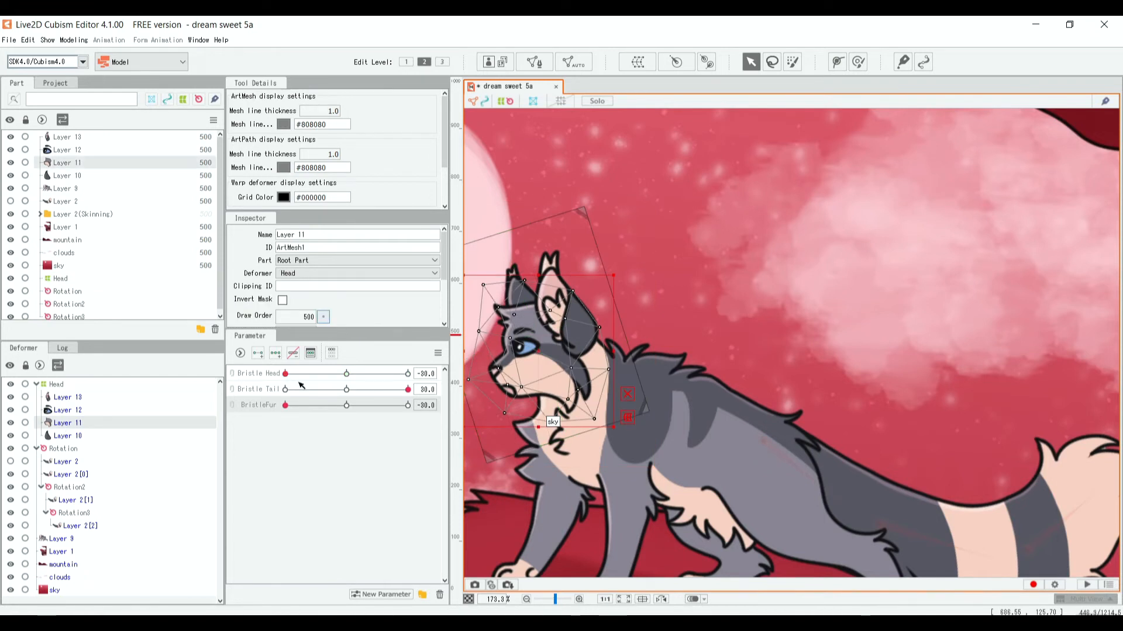
{"action": "left_click", "coordinate": [277, 359]}
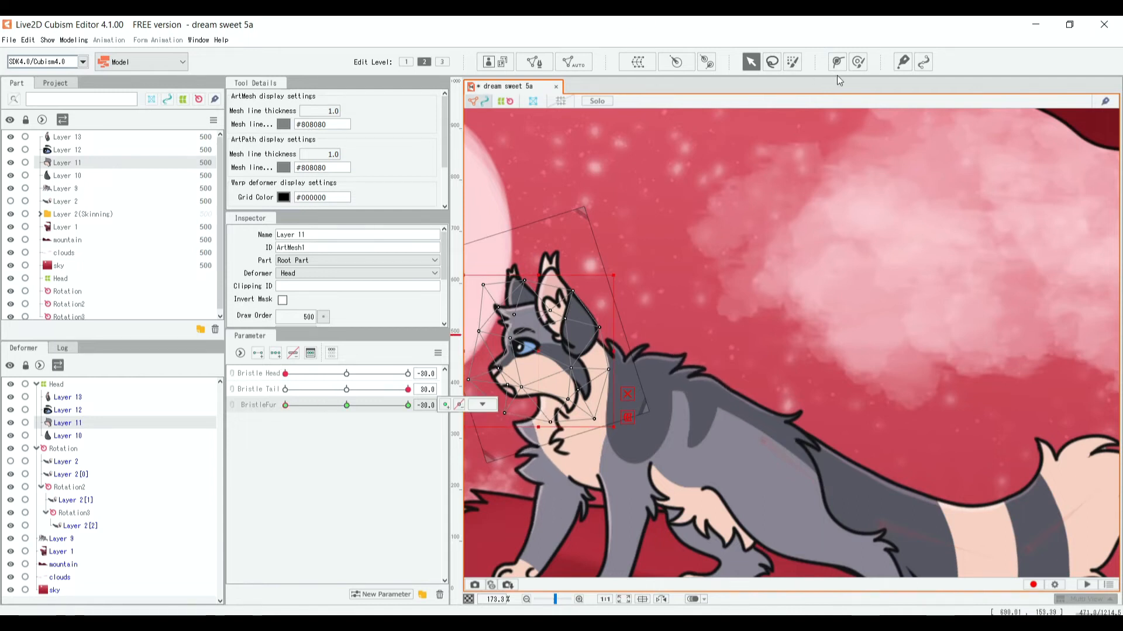
Step: Brush-select Layer 11's cheek and neck fur points and, at BristleFur -30, rotate them slightly clockwise and shift them toward the face
{"action": "left_click", "coordinate": [792, 61]}
{"action": "mouse_move", "coordinate": [579, 383]}
{"action": "left_mouse_down"}
{"action": "mouse_move", "coordinate": [590, 403]}
{"action": "mouse_move", "coordinate": [570, 400]}
{"action": "mouse_move", "coordinate": [581, 377]}
{"action": "mouse_move", "coordinate": [576, 421]}
{"action": "mouse_move", "coordinate": [618, 370]}
{"action": "left_mouse_up"}
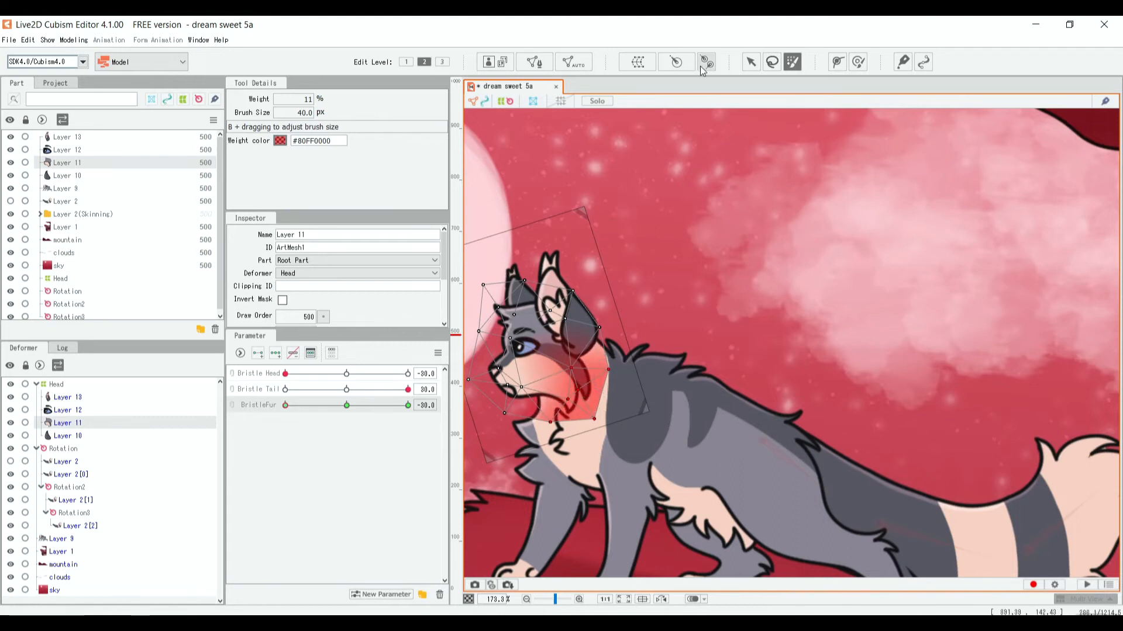
{"action": "left_click", "coordinate": [751, 62]}
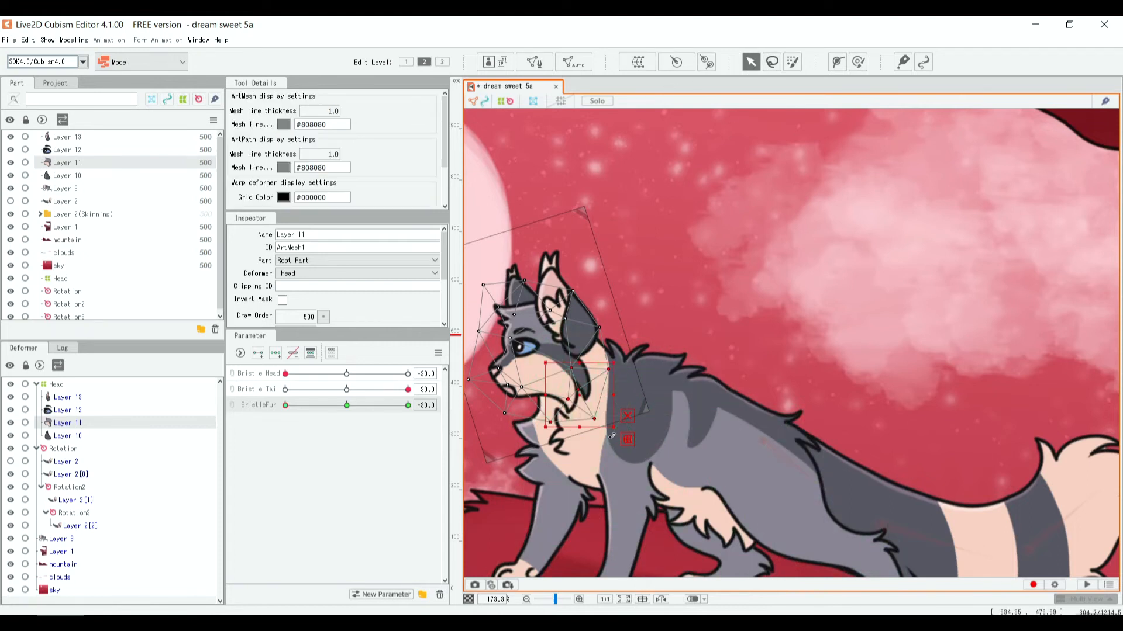
{"action": "left_click_drag", "start_coordinate": [614, 434], "coordinate": [605, 440]}
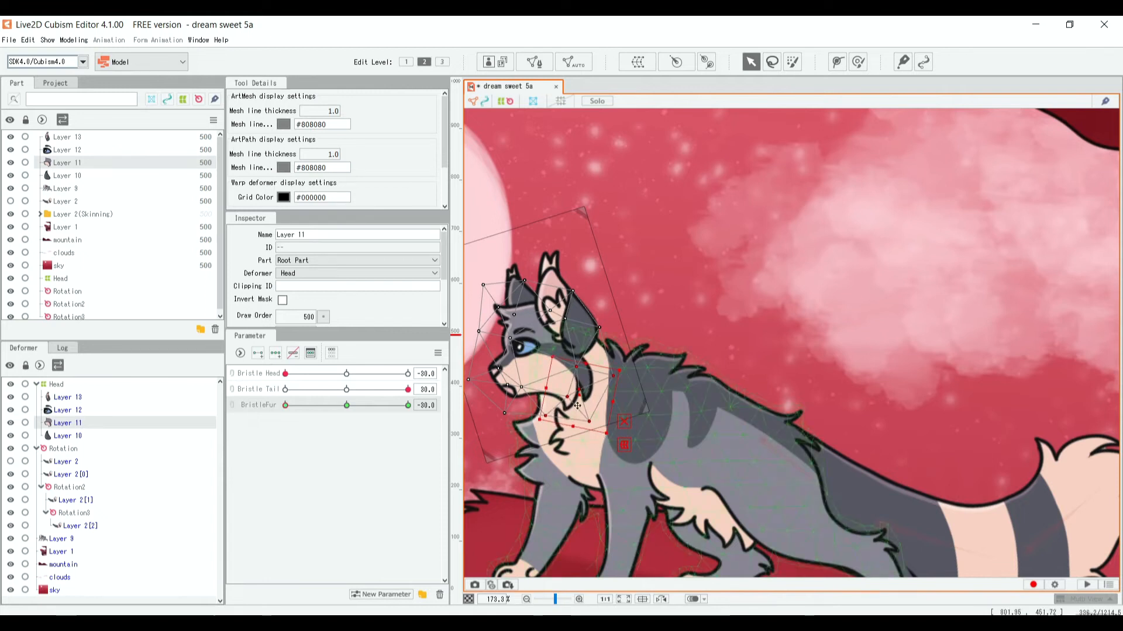
{"action": "left_click_drag", "start_coordinate": [578, 392], "coordinate": [573, 393]}
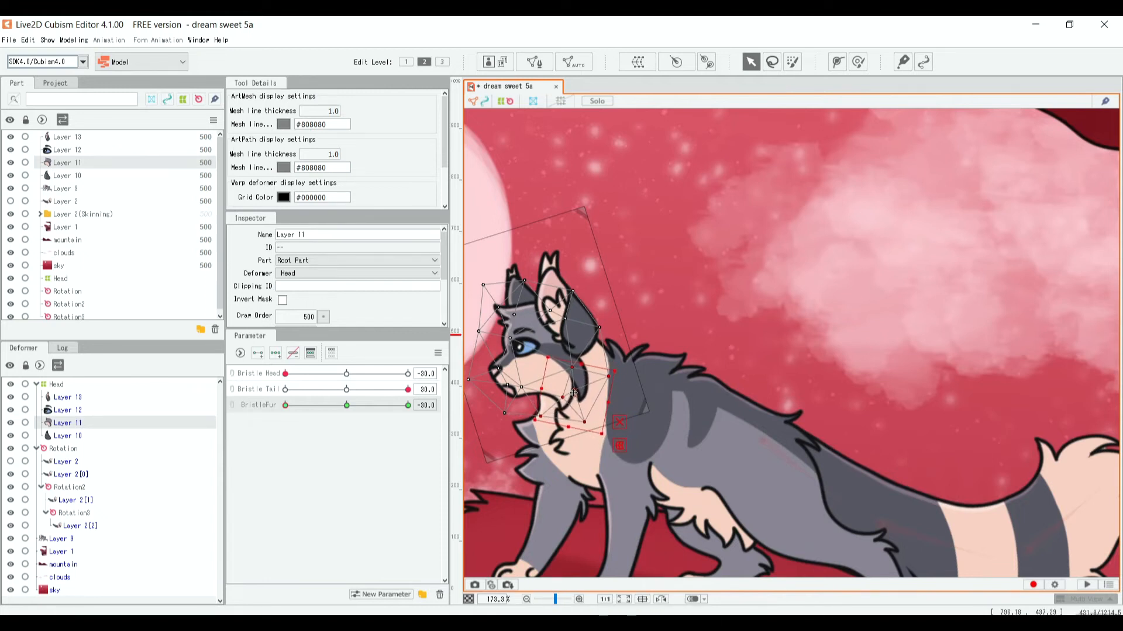
Step: At the BristleFur 30 key, rotate the Layer 11 cheek fur points counterclockwise, and check the motion back to -30
{"action": "left_click_drag", "start_coordinate": [286, 405], "coordinate": [407, 405]}
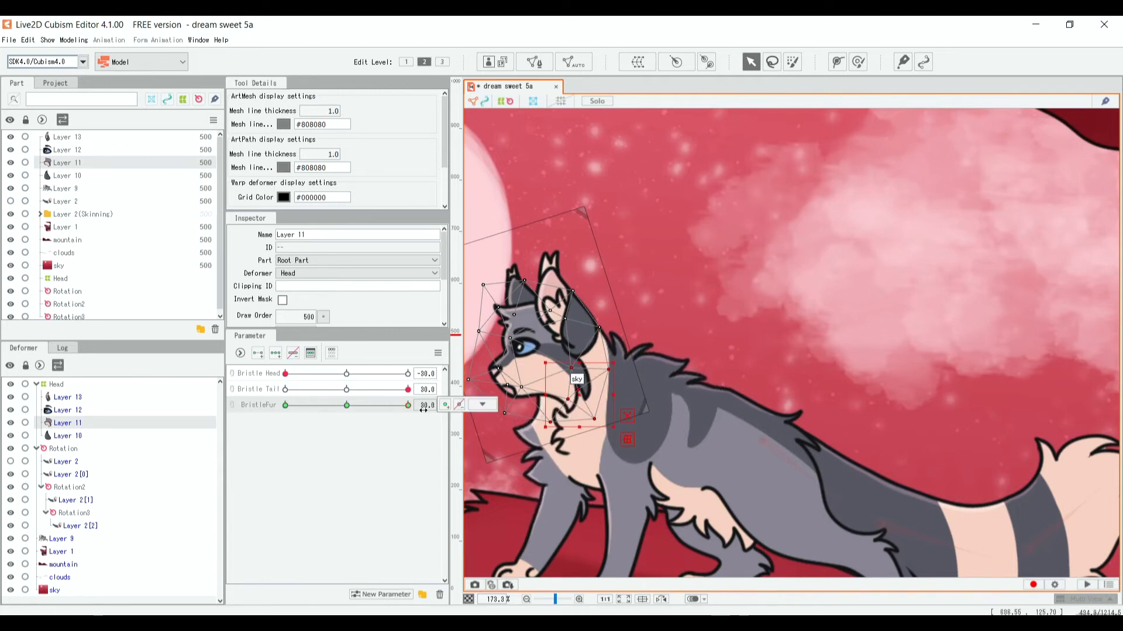
{"action": "left_click_drag", "start_coordinate": [612, 430], "coordinate": [585, 392]}
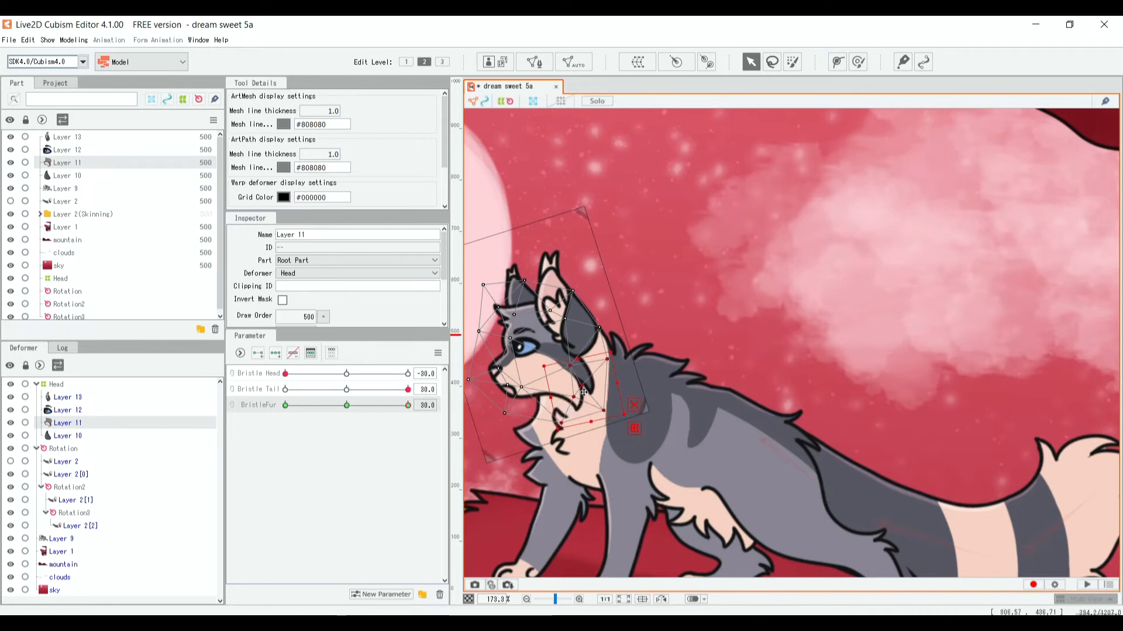
{"action": "left_click_drag", "start_coordinate": [353, 405], "coordinate": [267, 414]}
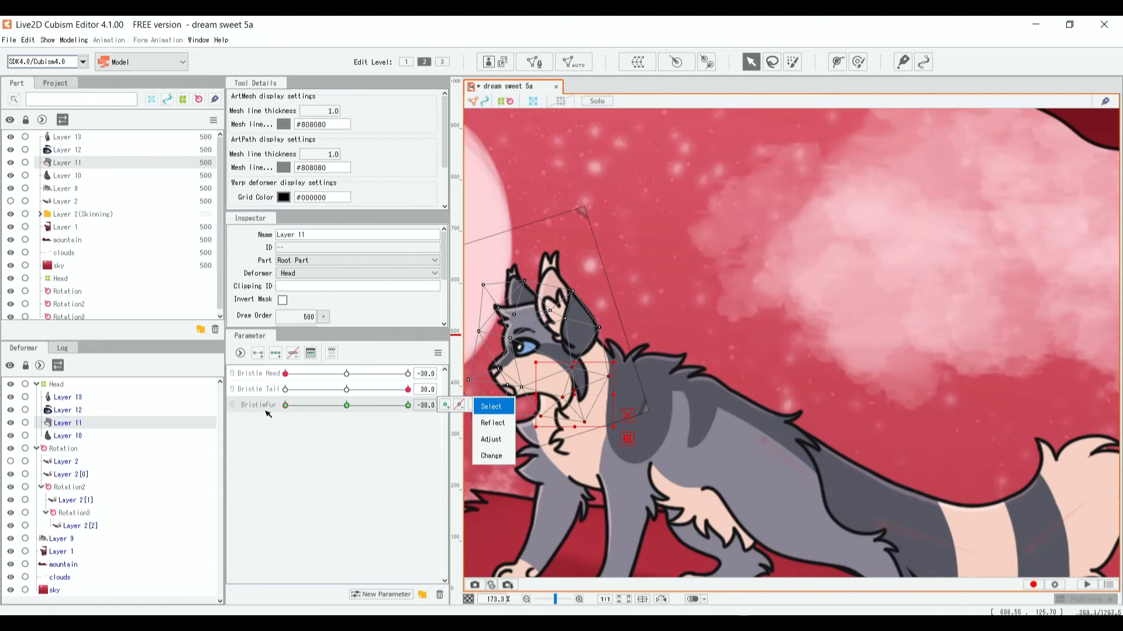
{"action": "left_click", "coordinate": [345, 410]}
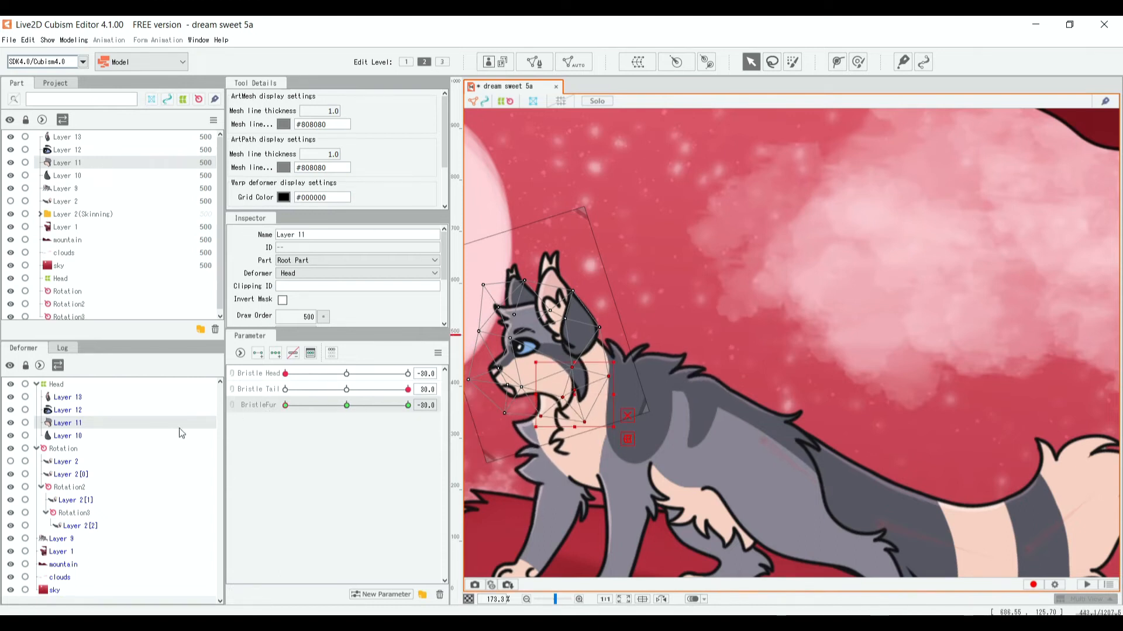
Step: With the ear layer, Layer 10, selected, create a parameter named BristleEars with ID Param4, range -30 to 30 and default 0
{"action": "left_click", "coordinate": [74, 175]}
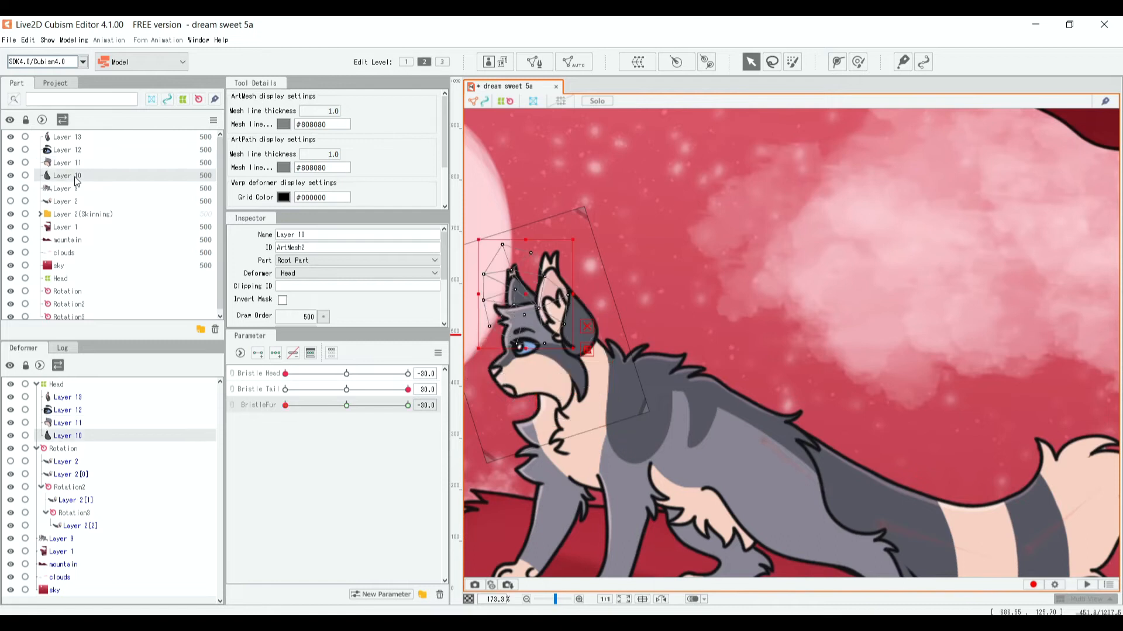
{"action": "left_click", "coordinate": [383, 594]}
{"action": "type", "text": "BristleEars"}
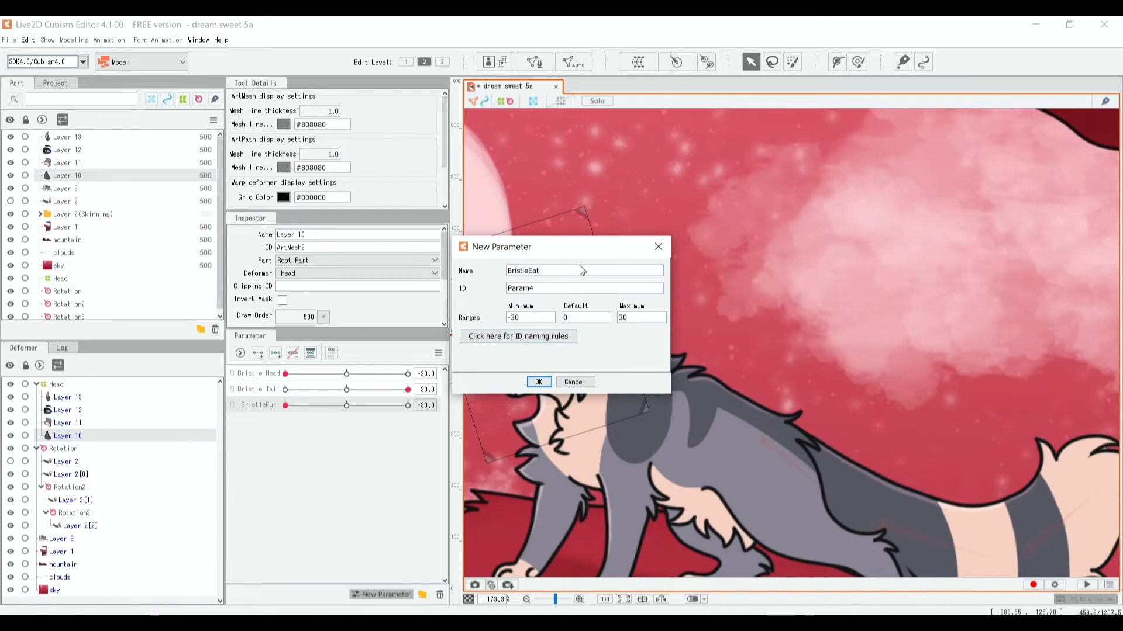
{"action": "left_click", "coordinate": [537, 383]}
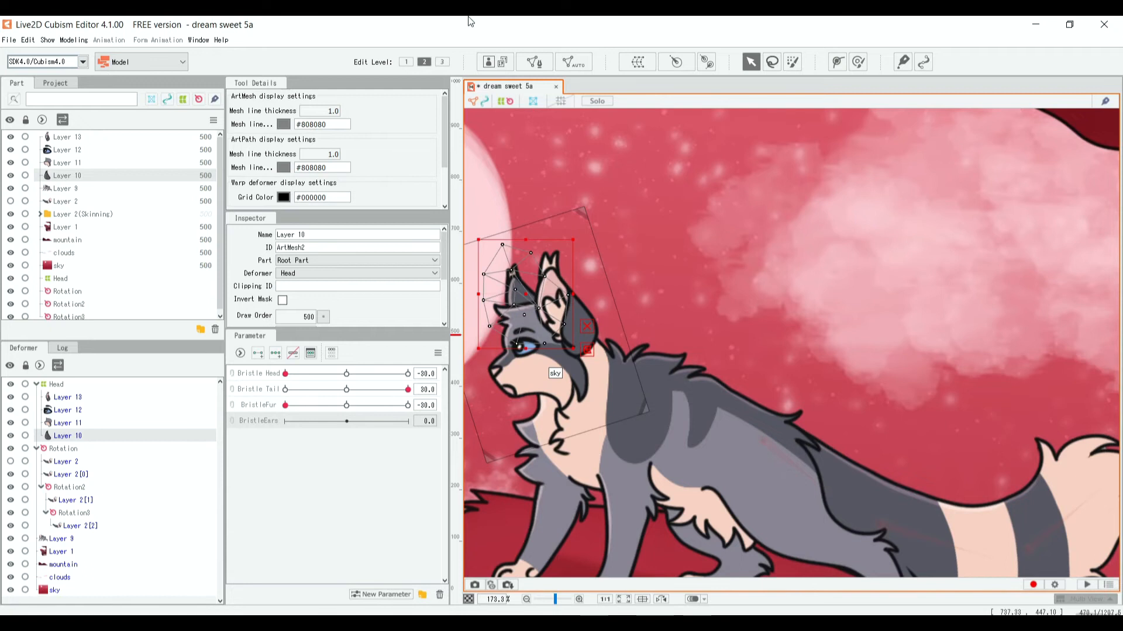
Step: Create a rotation deformer for Layer 10, pivoting at the base of the near ear and pointing to the far ear's tip
{"action": "left_click", "coordinate": [710, 59]}
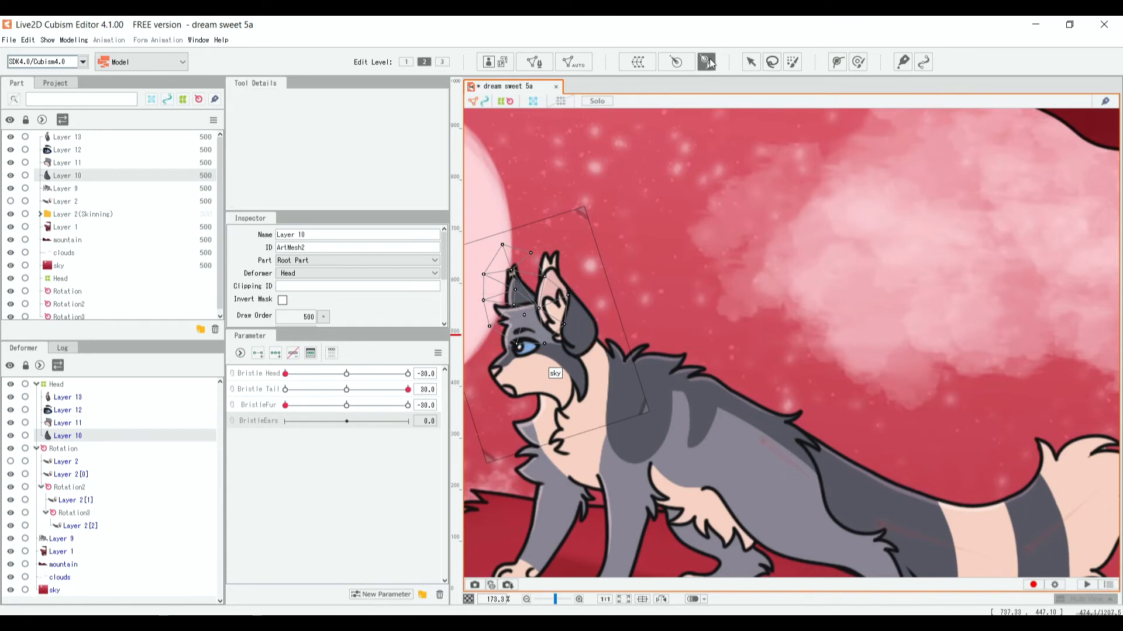
{"action": "left_click", "coordinate": [546, 329]}
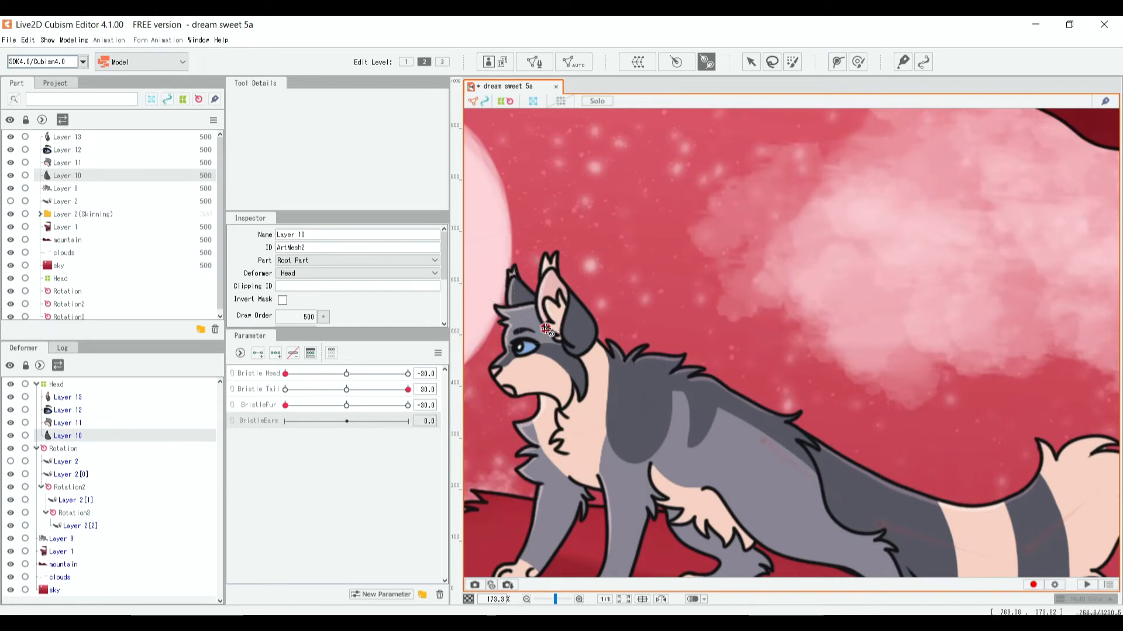
{"action": "left_click_drag", "start_coordinate": [546, 329], "coordinate": [512, 279]}
{"action": "left_click", "coordinate": [750, 62]}
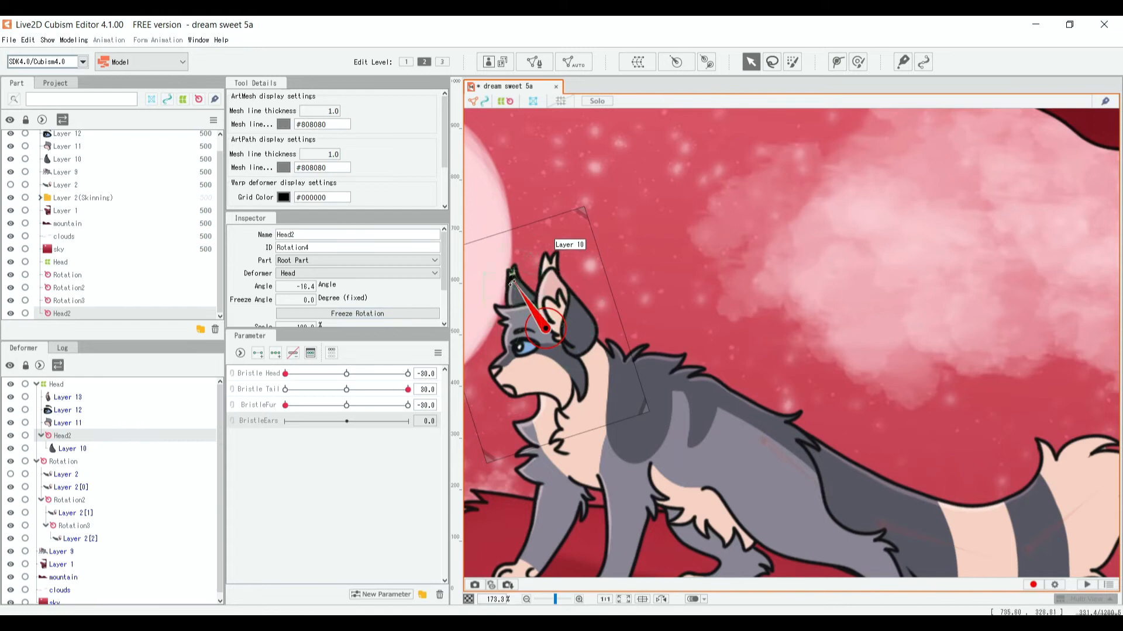
Step: Try lowering the uppermost mesh point of Layer 10 slightly, and undo it
{"action": "left_click", "coordinate": [71, 449]}
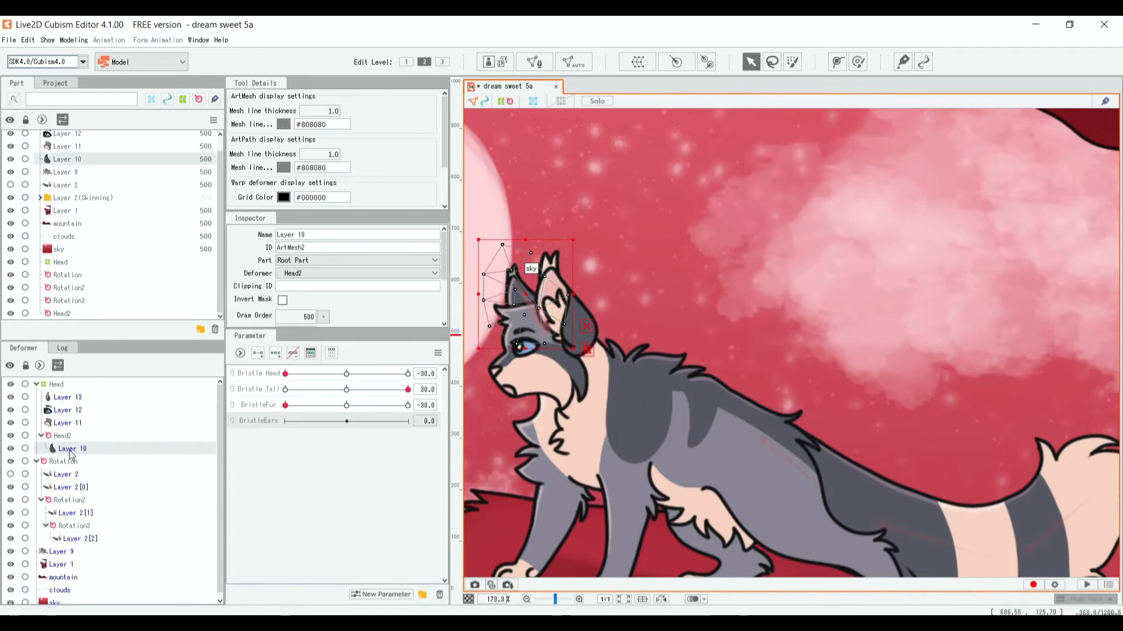
{"action": "left_click_drag", "start_coordinate": [502, 245], "coordinate": [502, 254]}
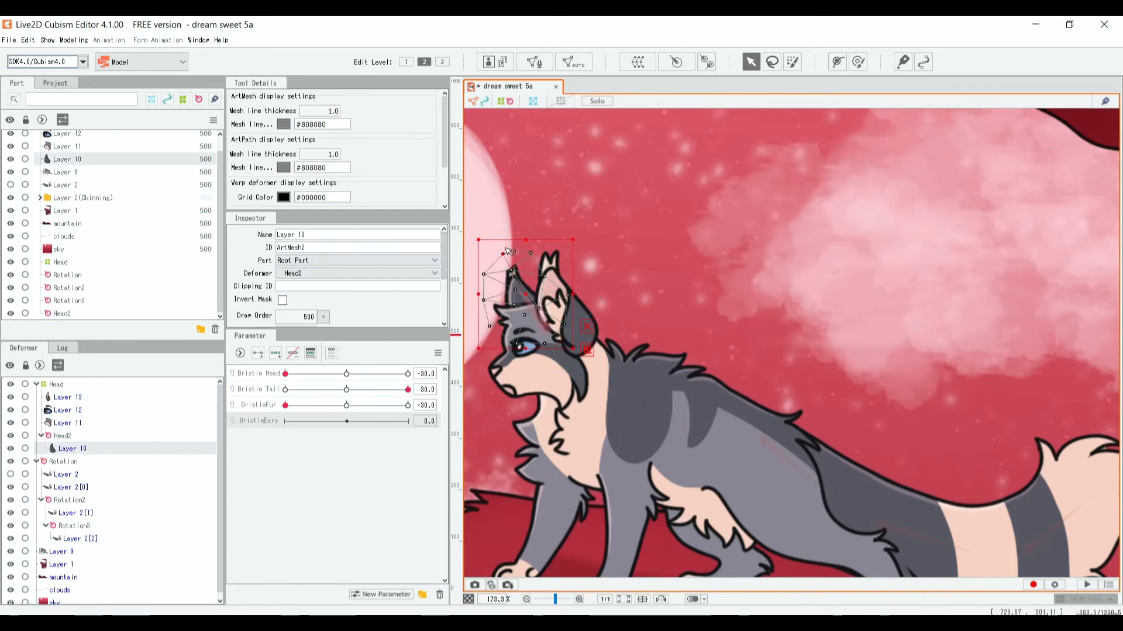
{"action": "key", "text": "ctrl+z"}
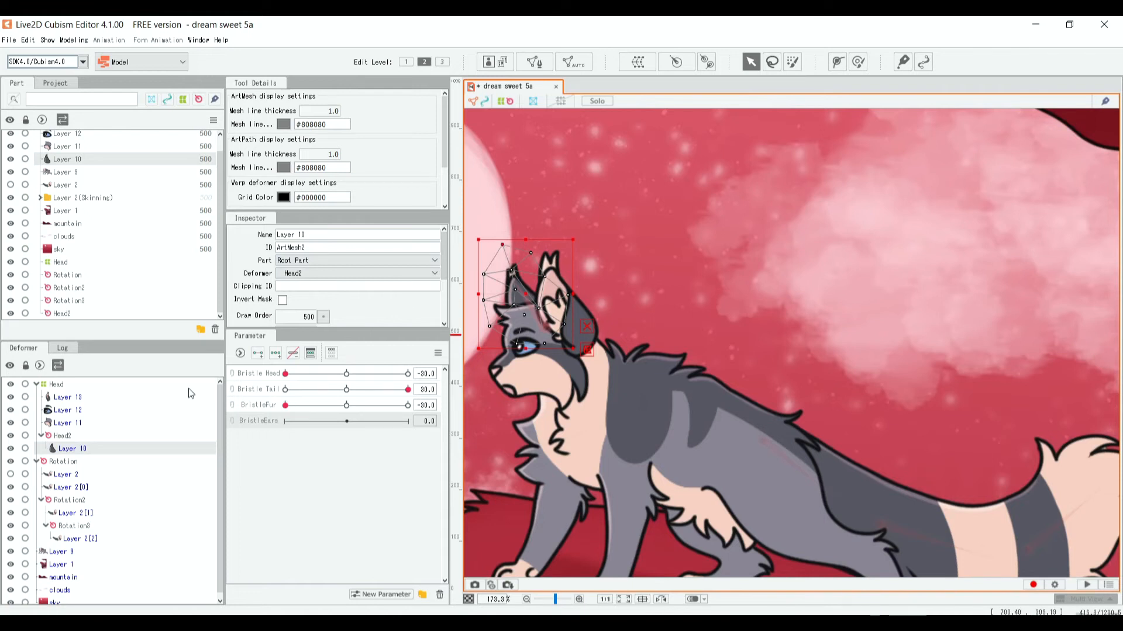
Step: Add three BristleEars keys to the far ear's rotation deformer, Head2, and rotate it counterclockwise at the -30 key
{"action": "left_click", "coordinate": [58, 437]}
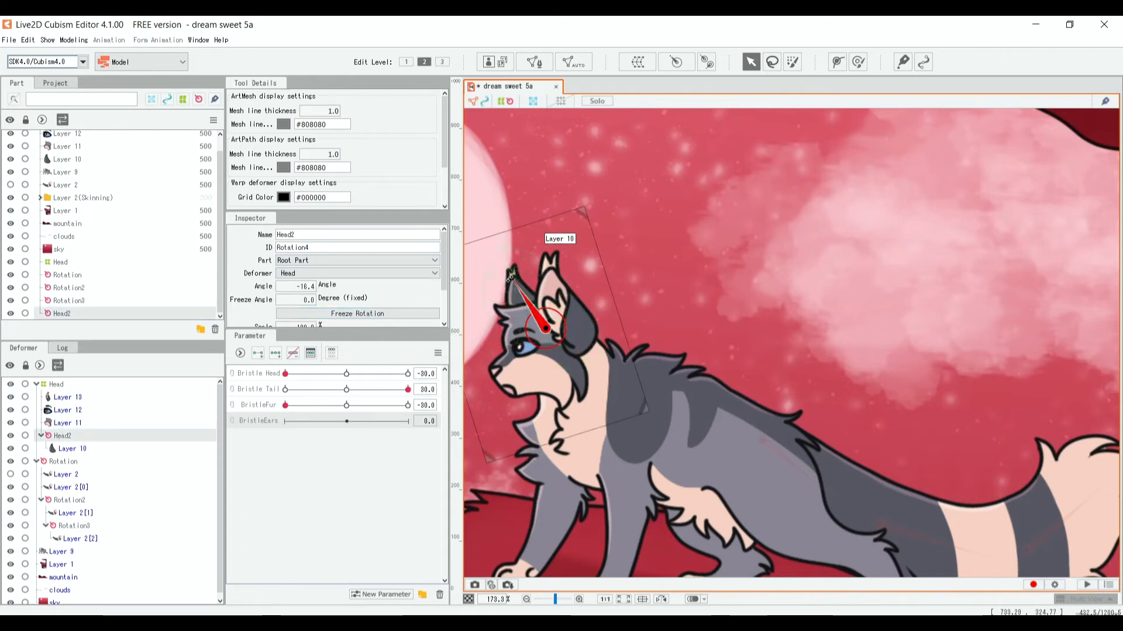
{"action": "left_click", "coordinate": [276, 352]}
{"action": "left_click_drag", "start_coordinate": [324, 423], "coordinate": [214, 431]}
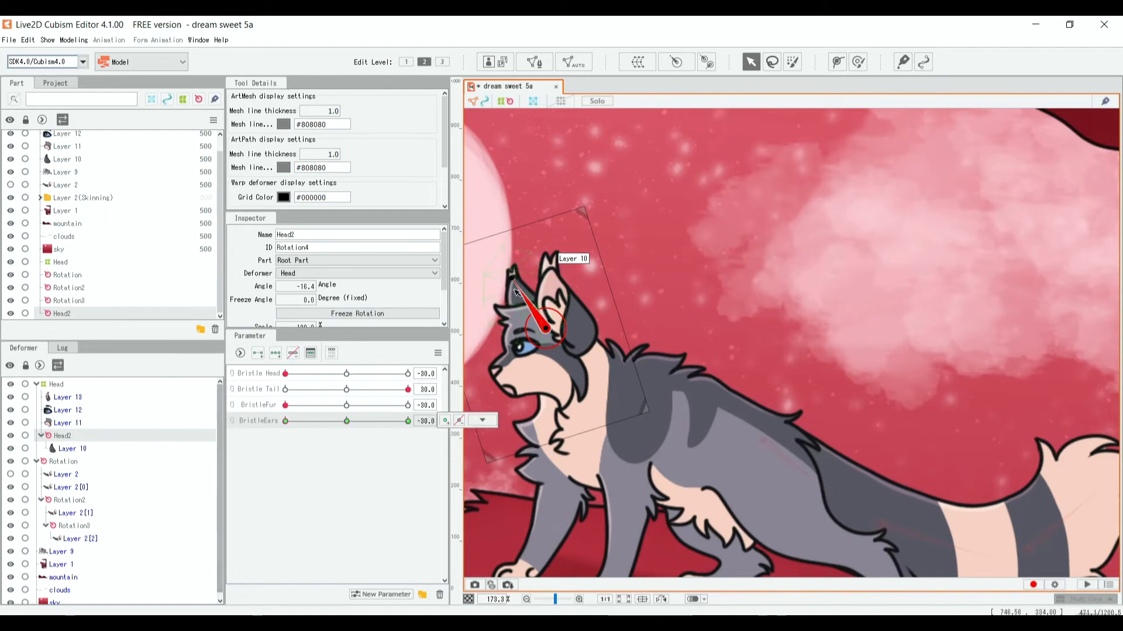
{"action": "left_click_drag", "start_coordinate": [512, 278], "coordinate": [483, 299]}
Step: At the BristleEars 30 key, rotate Head2 slightly clockwise, check the motion and return the parameter to 0
{"action": "left_click_drag", "start_coordinate": [316, 422], "coordinate": [409, 423]}
{"action": "left_click_drag", "start_coordinate": [509, 273], "coordinate": [522, 268]}
{"action": "left_click_drag", "start_coordinate": [408, 421], "coordinate": [389, 439]}
{"action": "right_click", "coordinate": [451, 346]}
{"action": "left_click", "coordinate": [480, 351]}
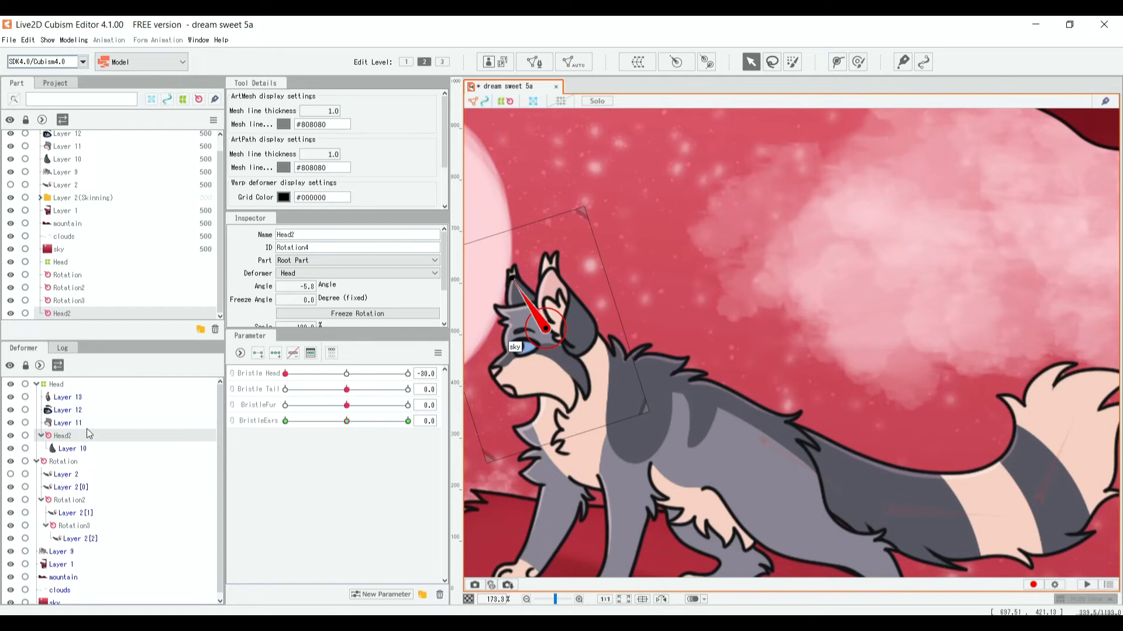
Step: Create a rotation deformer for the near ear, Layer 13, pivoting at the ear's base and pointing to its tip
{"action": "scroll", "coordinate": [89, 433], "scroll_direction": "down", "scroll_amount": 1}
{"action": "scroll", "coordinate": [92, 493], "scroll_direction": "up", "scroll_amount": 1}
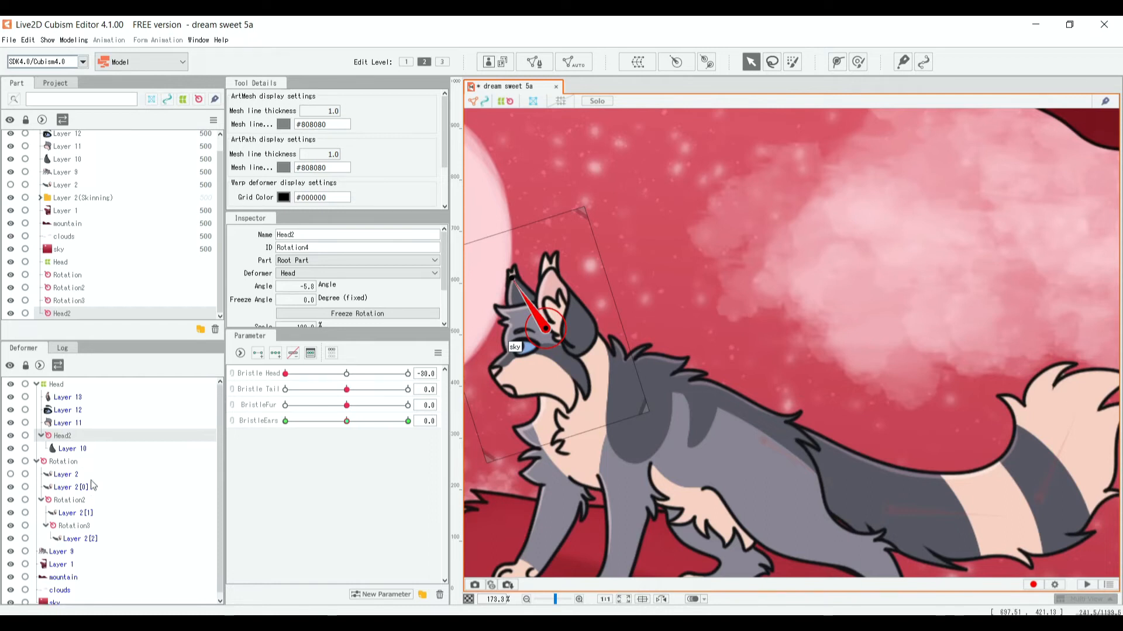
{"action": "left_click", "coordinate": [74, 398]}
{"action": "left_click", "coordinate": [707, 62]}
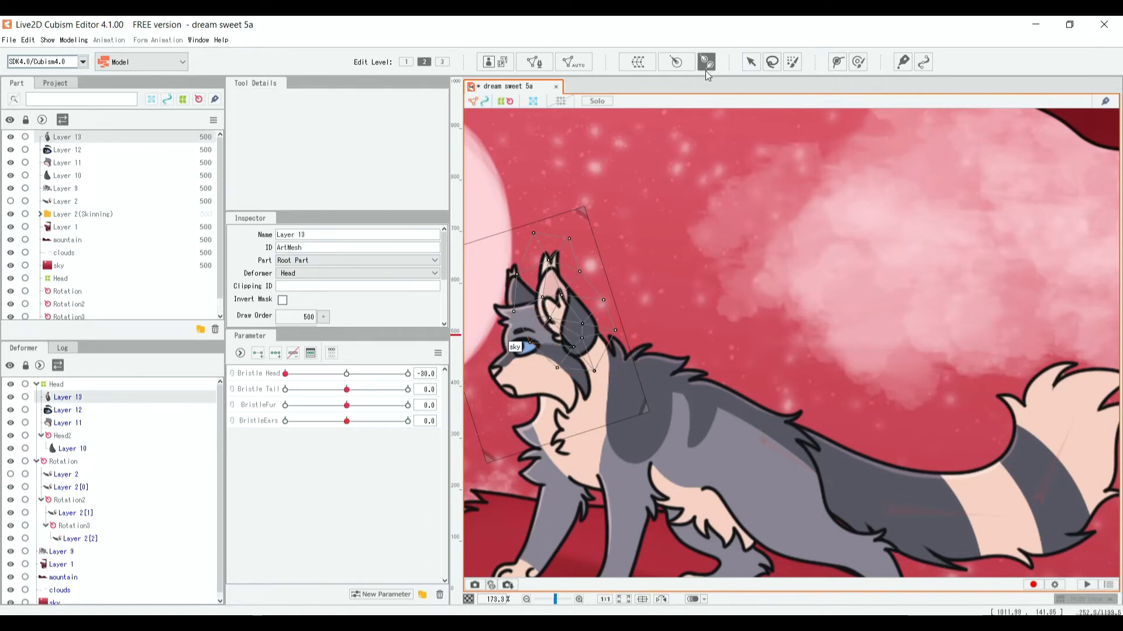
{"action": "left_click_drag", "start_coordinate": [577, 350], "coordinate": [558, 288]}
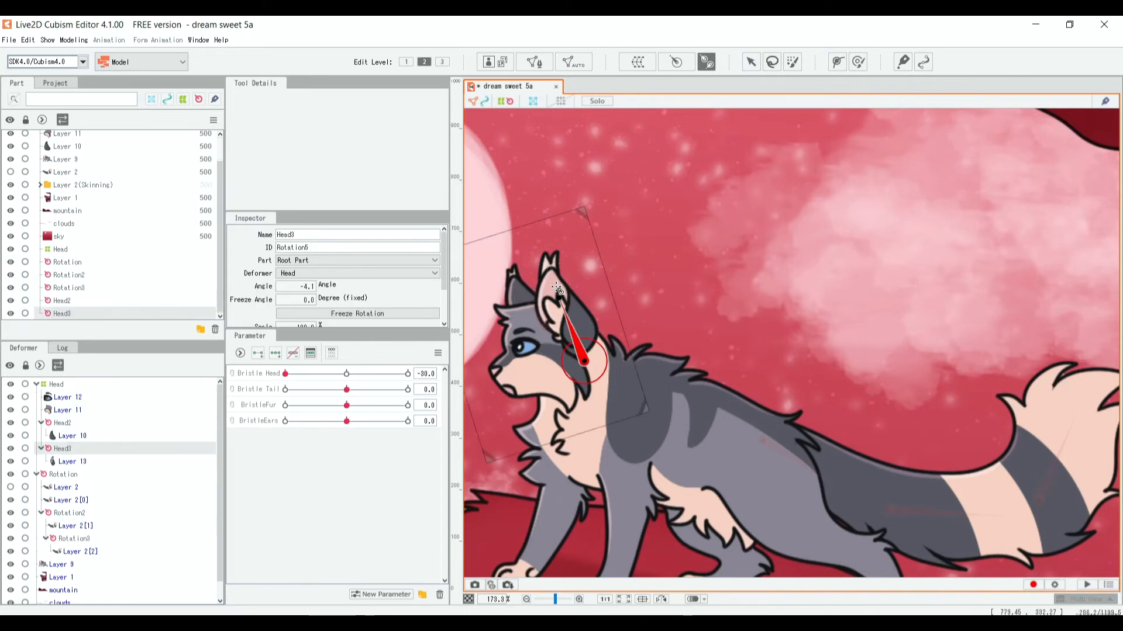
{"action": "key", "text": "ctrl+z"}
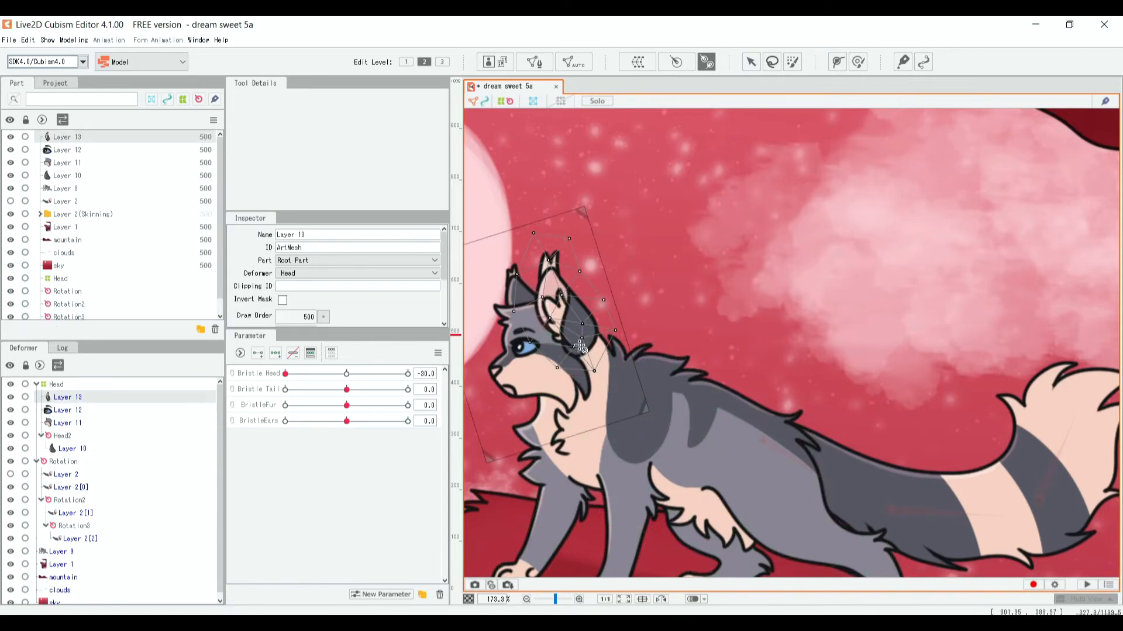
{"action": "left_click_drag", "start_coordinate": [579, 352], "coordinate": [549, 273]}
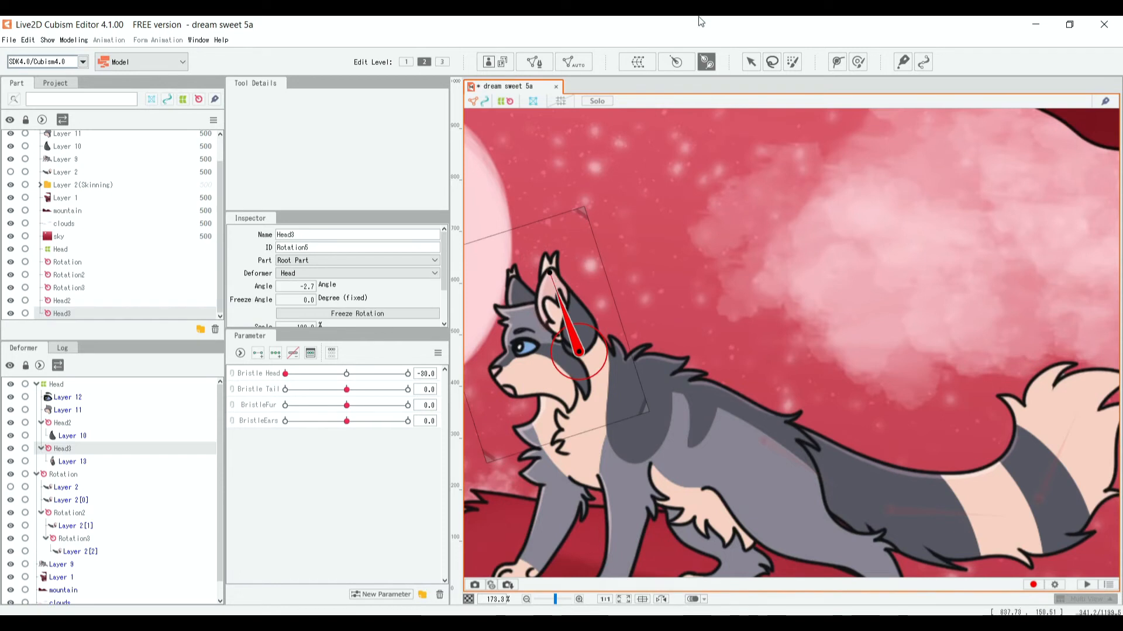
Step: Add three BristleEars keys to the near ear's rotation deformer, Head3, and rotate it counterclockwise at the -30 key
{"action": "left_click", "coordinate": [752, 64]}
{"action": "left_click", "coordinate": [261, 428]}
{"action": "left_click", "coordinate": [275, 354]}
{"action": "left_click_drag", "start_coordinate": [345, 421], "coordinate": [157, 447]}
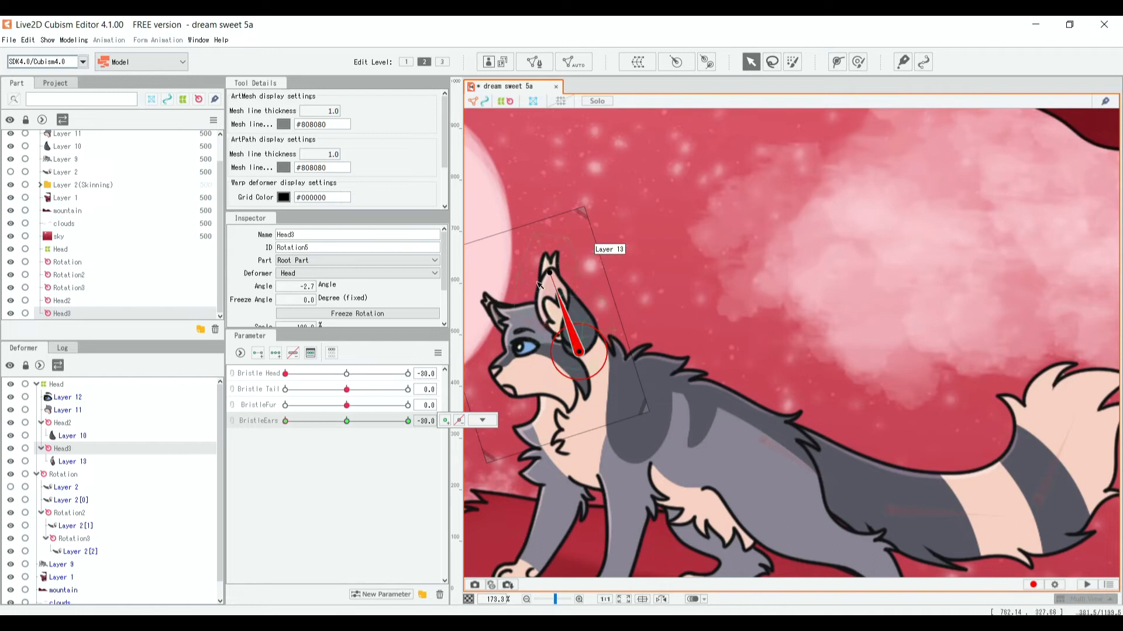
{"action": "left_click_drag", "start_coordinate": [550, 269], "coordinate": [518, 278]}
Step: At the BristleEars 30 key, rotate Head3 clockwise, and check the ear motion back to -30
{"action": "left_click", "coordinate": [408, 421]}
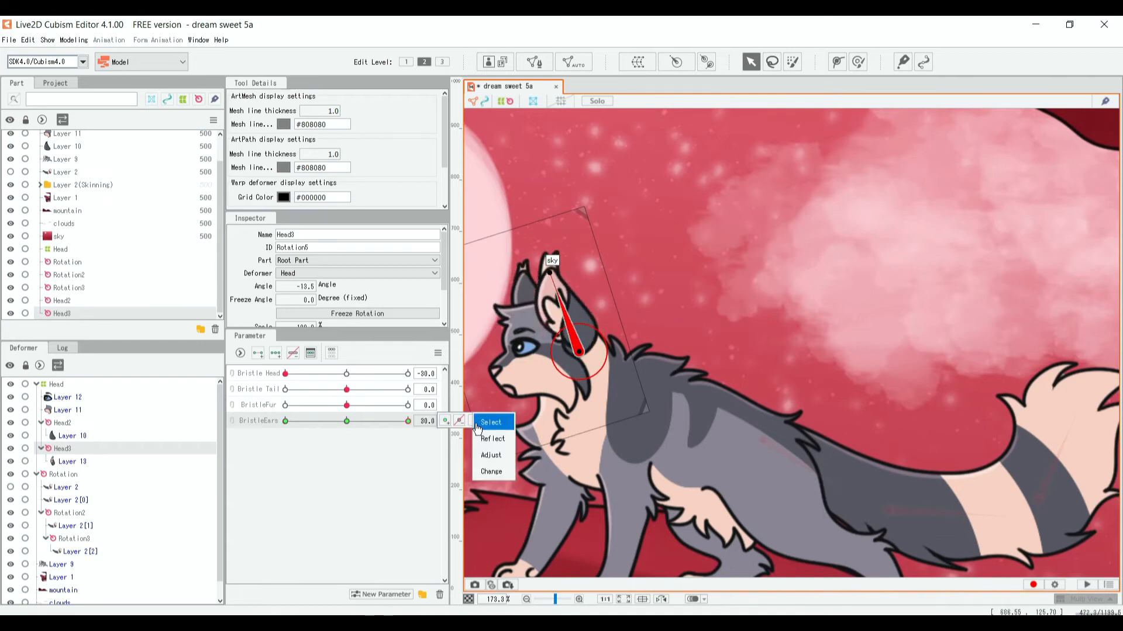
{"action": "left_click_drag", "start_coordinate": [549, 269], "coordinate": [576, 267]}
{"action": "left_click_drag", "start_coordinate": [407, 421], "coordinate": [509, 430]}
{"action": "left_click", "coordinate": [508, 438]}
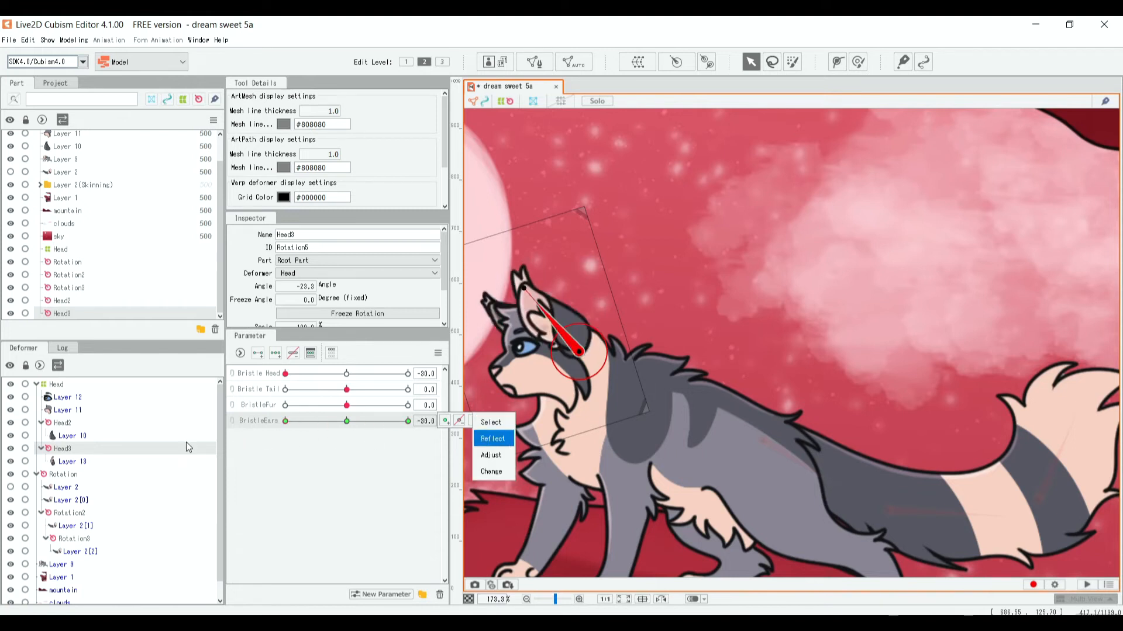
{"action": "left_click", "coordinate": [717, 323]}
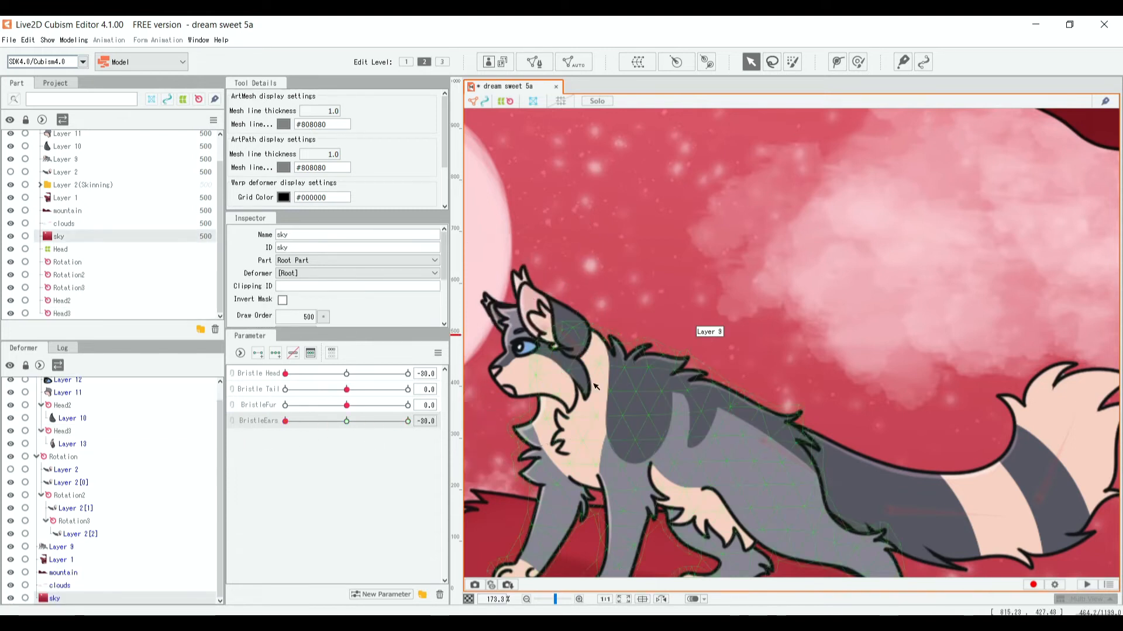
Step: Fit the whole canvas in view and return BristleEars to its default of 0
{"action": "key", "text": "ctrl+0"}
{"action": "left_click", "coordinate": [443, 356]}
{"action": "left_click", "coordinate": [495, 353]}
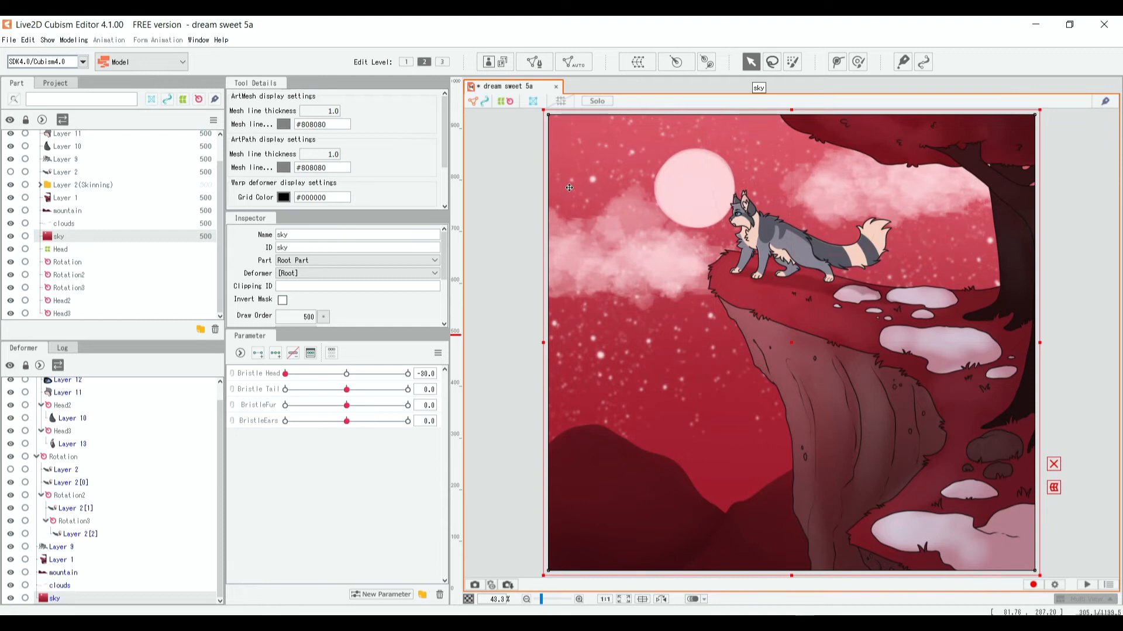
{"action": "scroll", "coordinate": [621, 323], "scroll_direction": "up", "scroll_amount": 2}
{"action": "scroll", "coordinate": [621, 323], "scroll_direction": "down", "scroll_amount": 4}
{"action": "scroll", "coordinate": [743, 374], "scroll_direction": "up", "scroll_amount": 1}
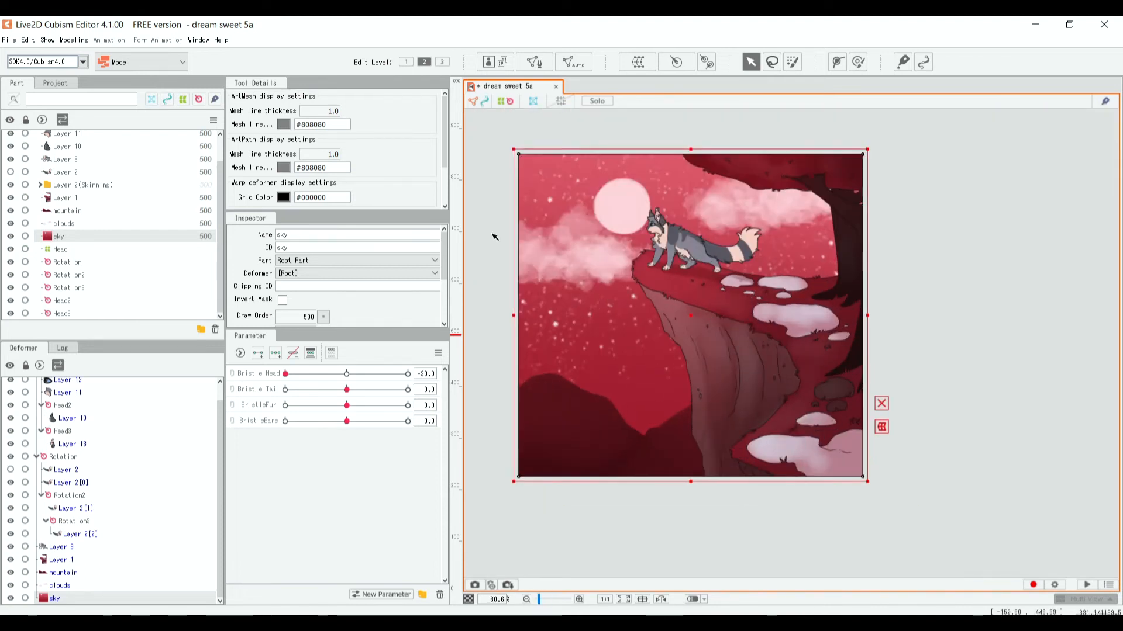
{"action": "scroll", "coordinate": [506, 174], "scroll_direction": "up", "scroll_amount": 2}
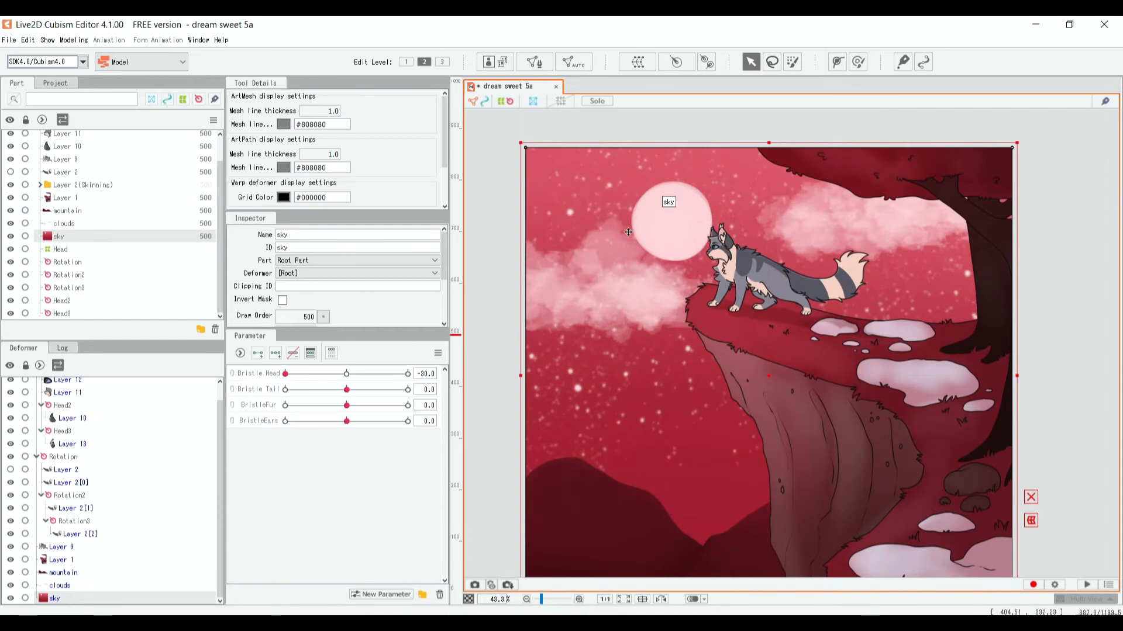
{"action": "key", "text": "ctrl+0"}
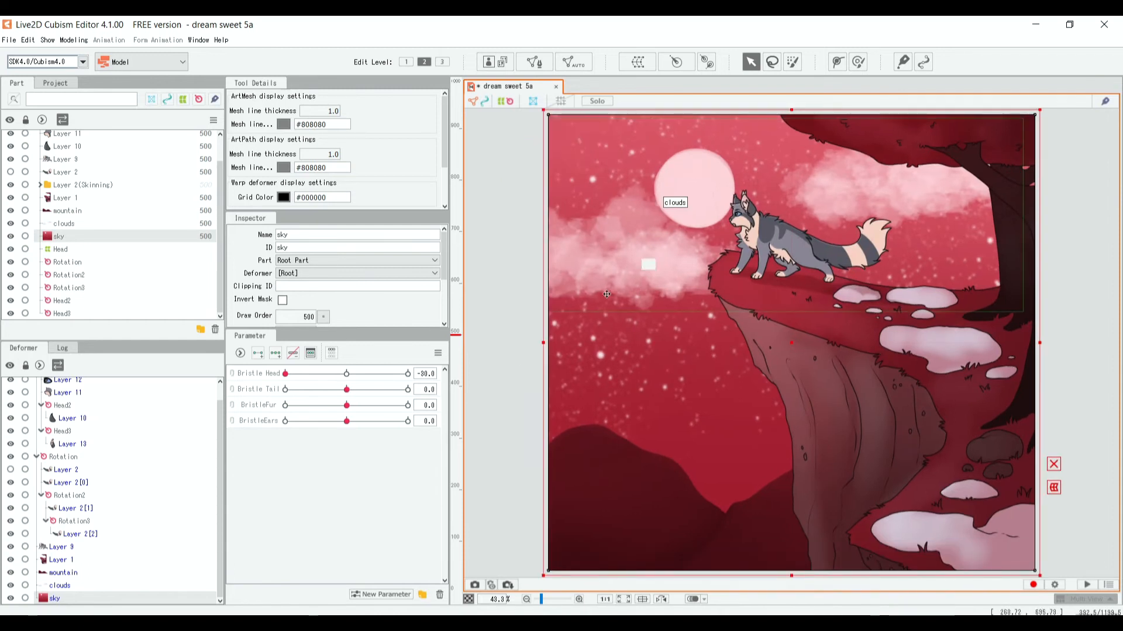
{"action": "scroll", "coordinate": [521, 360], "scroll_direction": "down", "scroll_amount": 2}
{"action": "scroll", "coordinate": [520, 361], "scroll_direction": "up", "scroll_amount": 2}
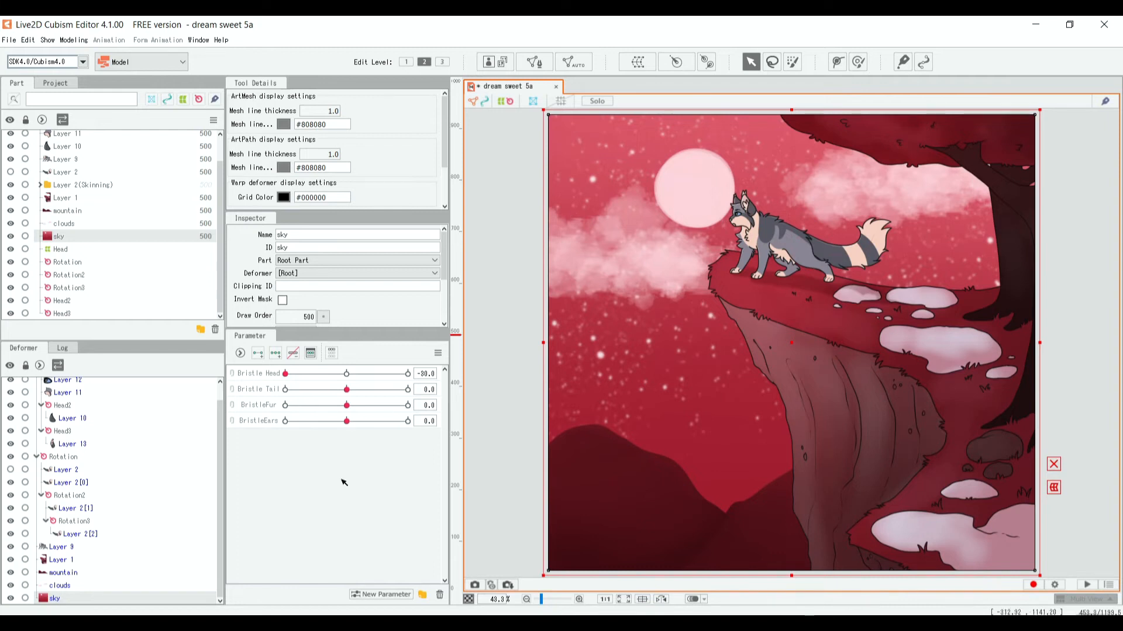
Step: Create a parameter named Clouds with ID Param5, range -30 to 30 and default -30
{"action": "left_click", "coordinate": [373, 595]}
{"action": "type", "text": "Clouds"}
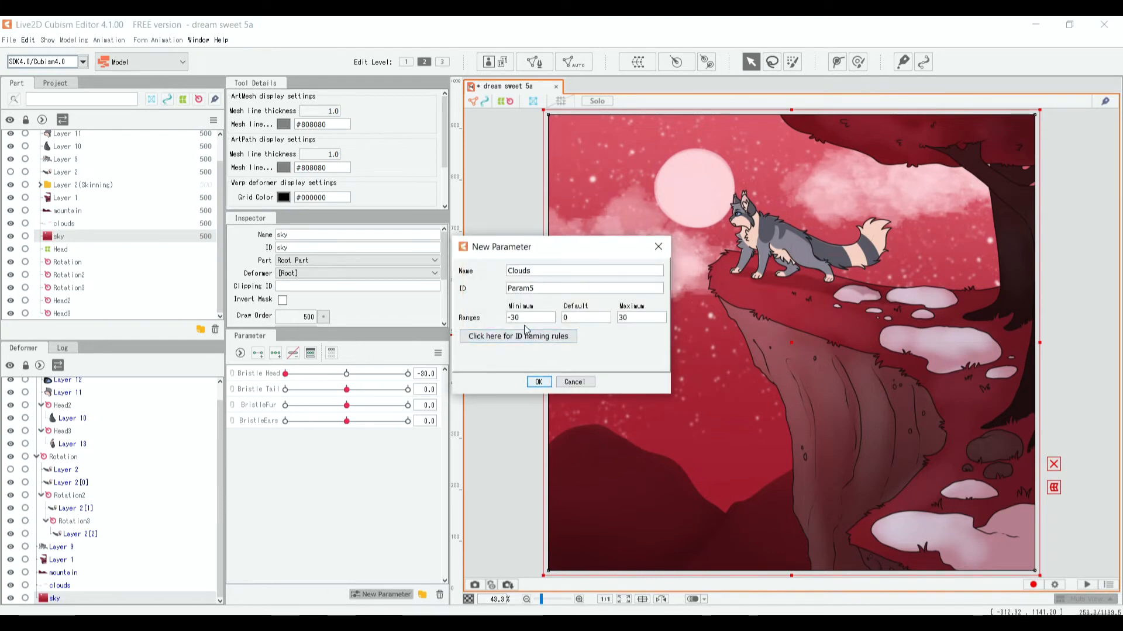
{"action": "left_click", "coordinate": [597, 317]}
{"action": "key", "text": "BackSpace"}
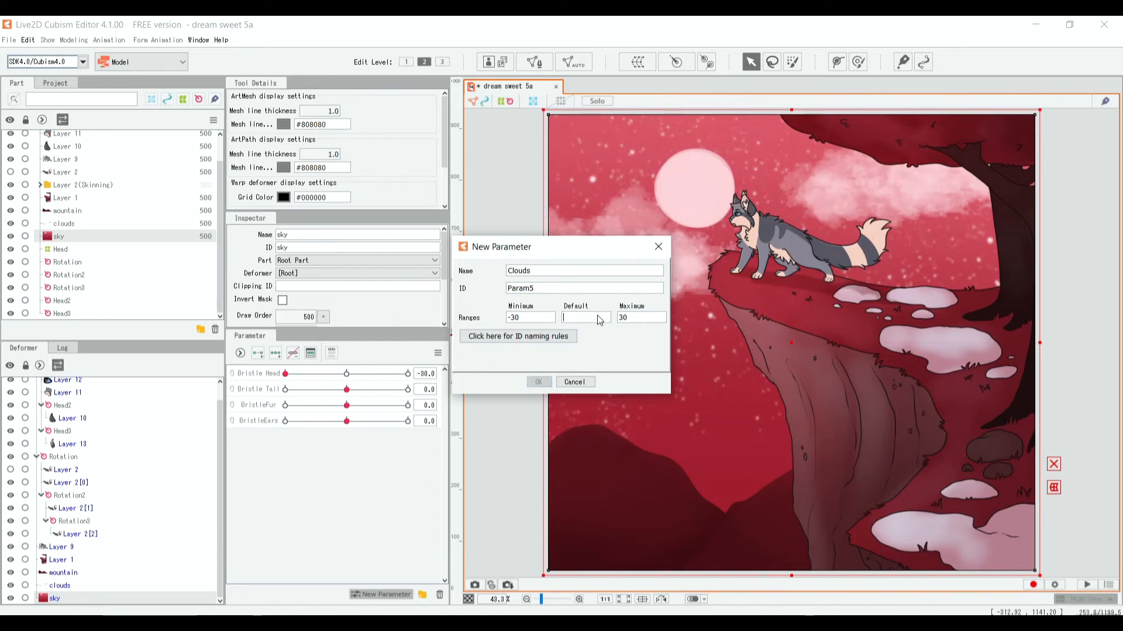
{"action": "type", "text": "-30"}
{"action": "left_click", "coordinate": [539, 381]}
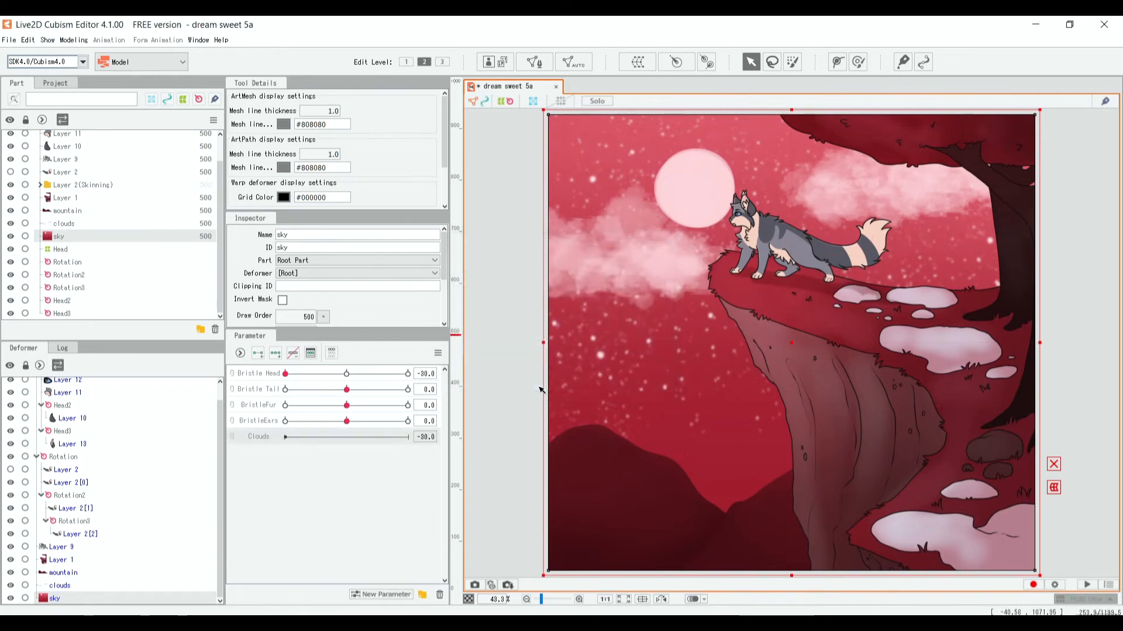
Step: Add keys at both ends of the Clouds parameter to the clouds layer
{"action": "left_click", "coordinate": [76, 222]}
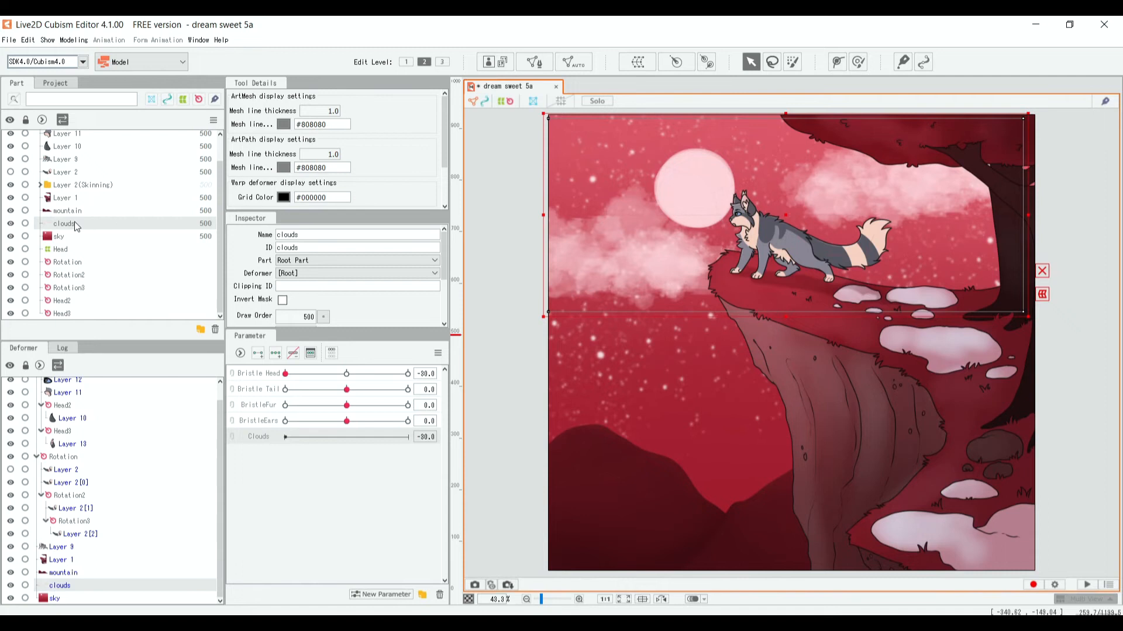
{"action": "left_click", "coordinate": [258, 353]}
{"action": "left_click_drag", "start_coordinate": [304, 439], "coordinate": [302, 437]}
Step: At the Clouds 30 key, shift the clouds layer horizontally to the left, and check the motion
{"action": "left_click_drag", "start_coordinate": [401, 444], "coordinate": [411, 443]}
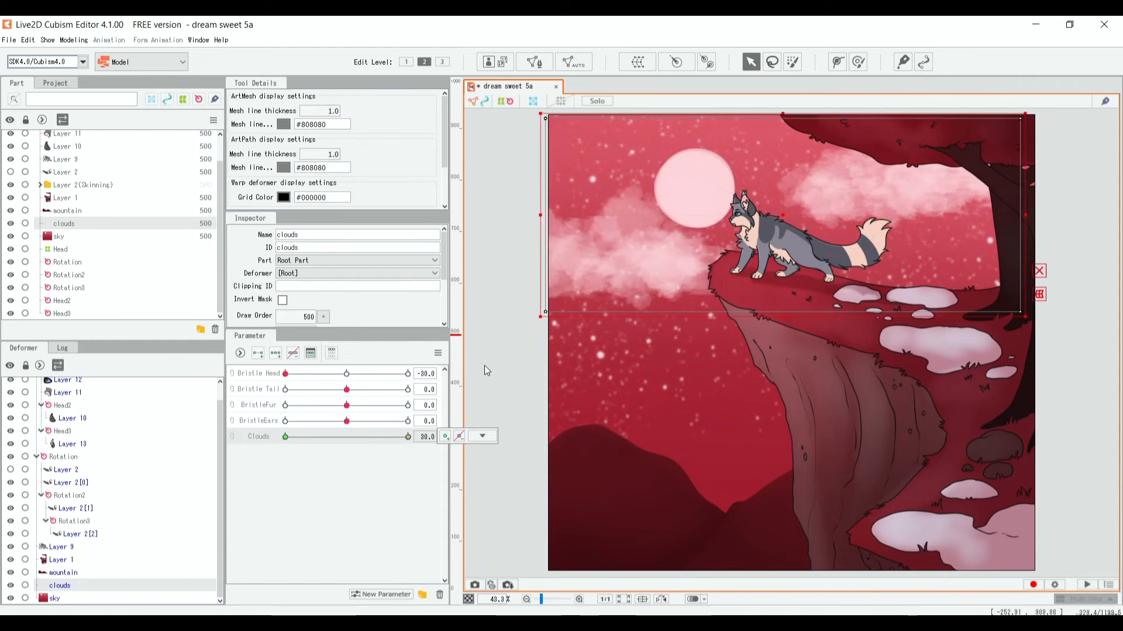
{"action": "key", "text": "Left"}
{"action": "key", "text": "Left"}
{"action": "key", "text": "Left"}
{"action": "key", "text": "Left"}
{"action": "key", "text": "Left"}
{"action": "key", "text": "Left"}
{"action": "key", "text": "Left"}
{"action": "key", "text": "Left"}
{"action": "key", "text": "Left"}
{"action": "key", "text": "Left"}
{"action": "key", "text": "Left"}
{"action": "key", "text": "Left"}
{"action": "key", "text": "Left"}
{"action": "key", "text": "Left"}
{"action": "key", "text": "Left"}
{"action": "key", "text": "Left"}
{"action": "key", "text": "Left"}
{"action": "key", "text": "Left"}
{"action": "key", "text": "Left"}
{"action": "key", "text": "Left"}
{"action": "key", "text": "Left"}
{"action": "key", "text": "Left"}
{"action": "key", "text": "Left"}
{"action": "key", "text": "Left"}
{"action": "key", "text": "Left"}
{"action": "key", "text": "Left"}
{"action": "key", "text": "Left"}
{"action": "key", "text": "Left"}
{"action": "key", "text": "Left"}
{"action": "key", "text": "Left"}
{"action": "key", "text": "Left"}
{"action": "key", "text": "Left"}
{"action": "left_click_drag", "start_coordinate": [407, 437], "coordinate": [483, 467]}
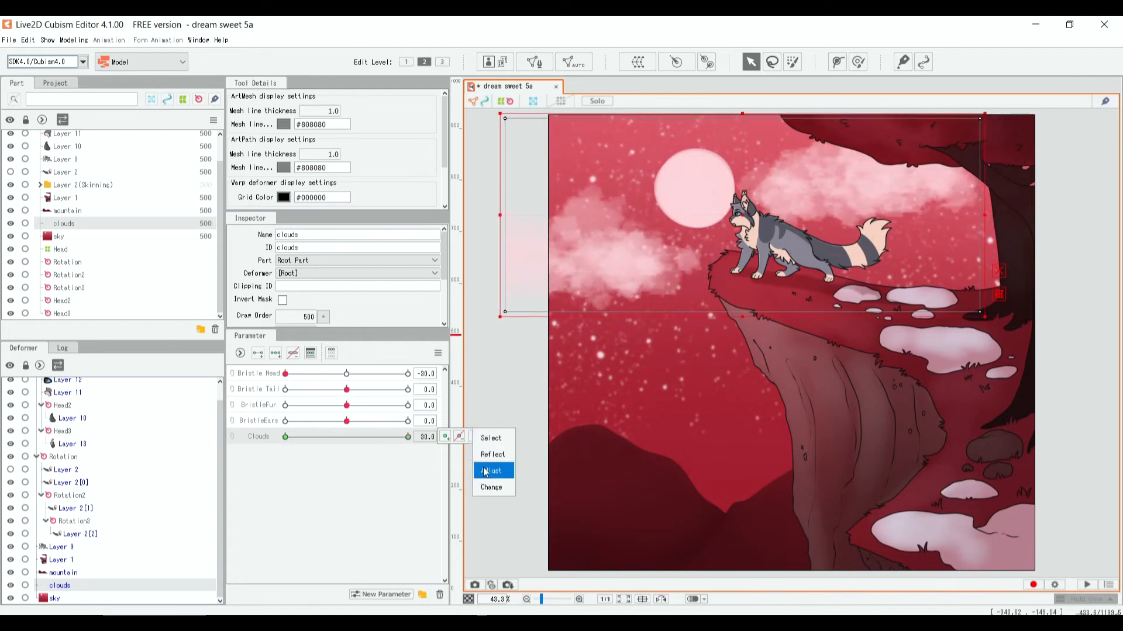
{"action": "left_click", "coordinate": [485, 471]}
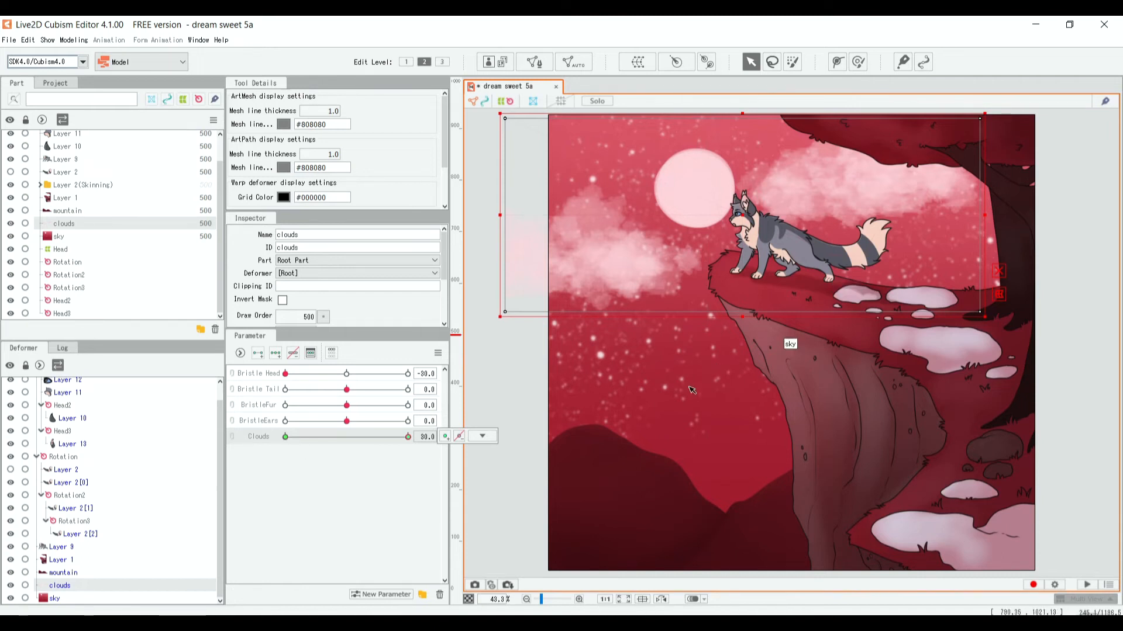
Step: Create a parameter named Sky with ID Param6, range -30 to 30 and default -30
{"action": "left_click", "coordinate": [367, 595]}
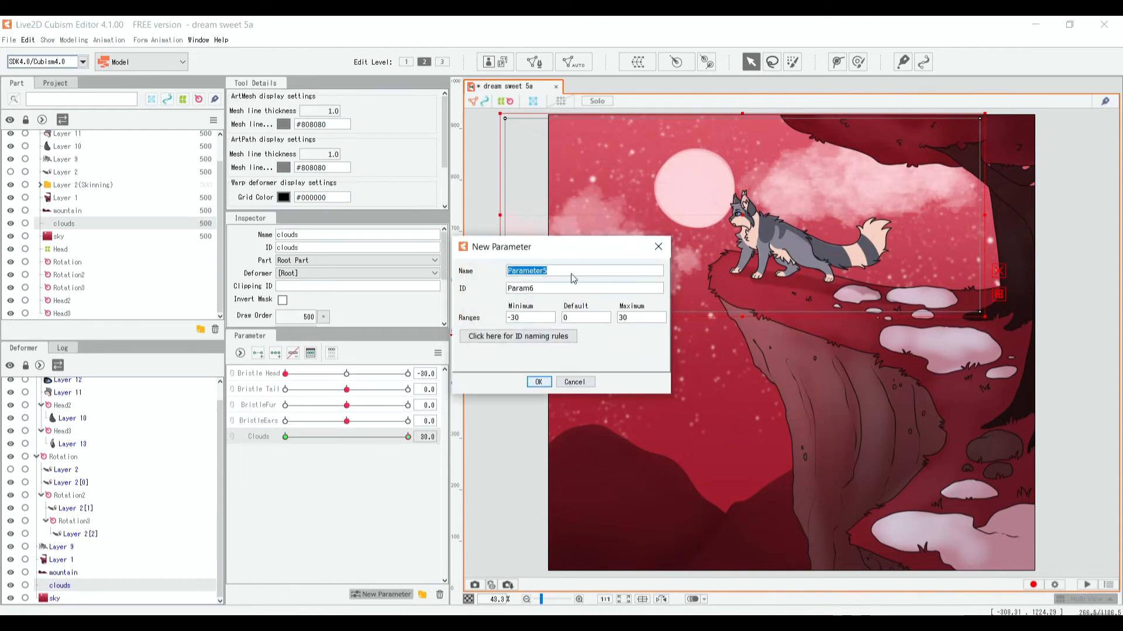
{"action": "type", "text": "Sky"}
{"action": "left_click", "coordinate": [571, 317]}
{"action": "key", "text": "BackSpace"}
{"action": "type", "text": "-30"}
{"action": "left_click", "coordinate": [537, 383]}
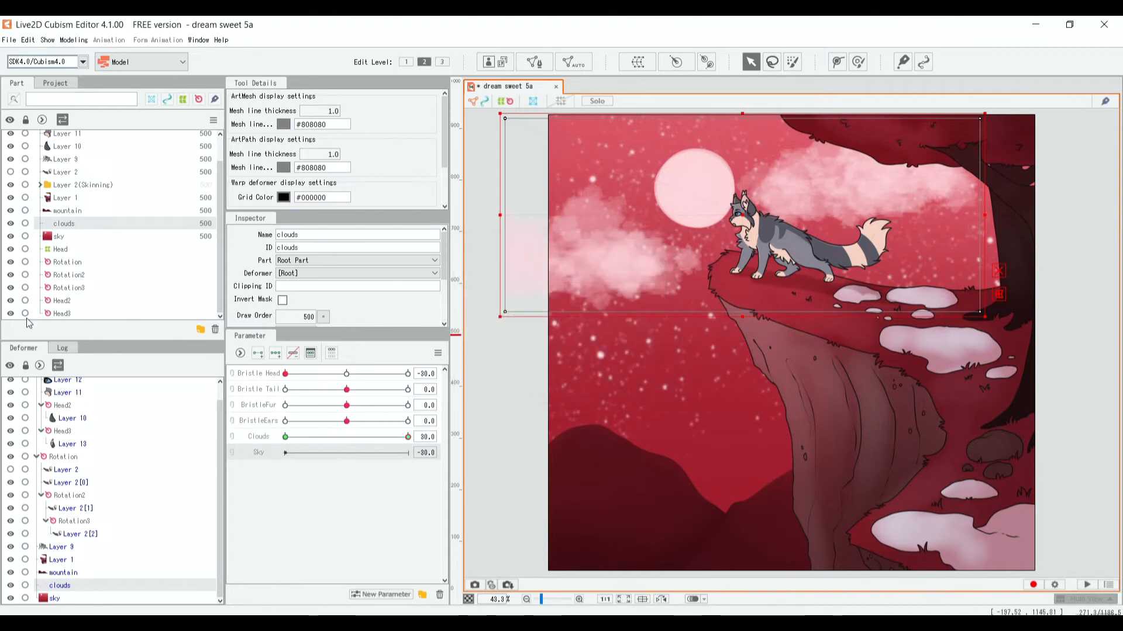
Step: Enlarge the sky layer slightly from its upper-right corner so that it extends past the canvas edges
{"action": "left_click", "coordinate": [65, 237]}
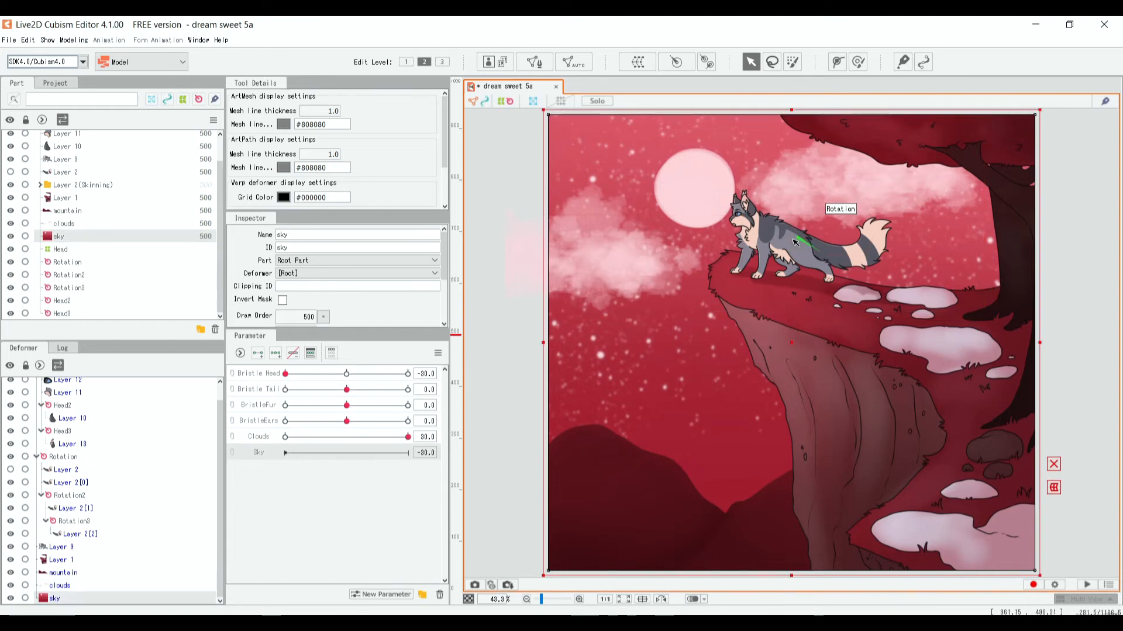
{"action": "scroll", "coordinate": [795, 243], "scroll_direction": "down", "scroll_amount": 3}
{"action": "scroll", "coordinate": [795, 243], "scroll_direction": "up", "scroll_amount": 1}
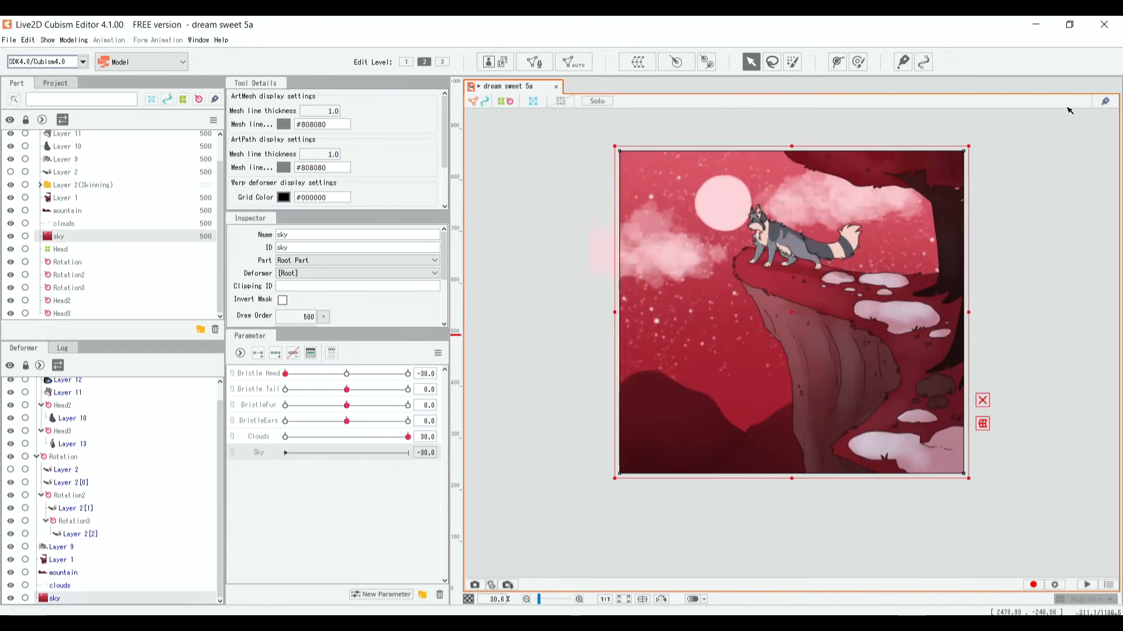
{"action": "left_click_drag", "start_coordinate": [967, 147], "coordinate": [984, 133]}
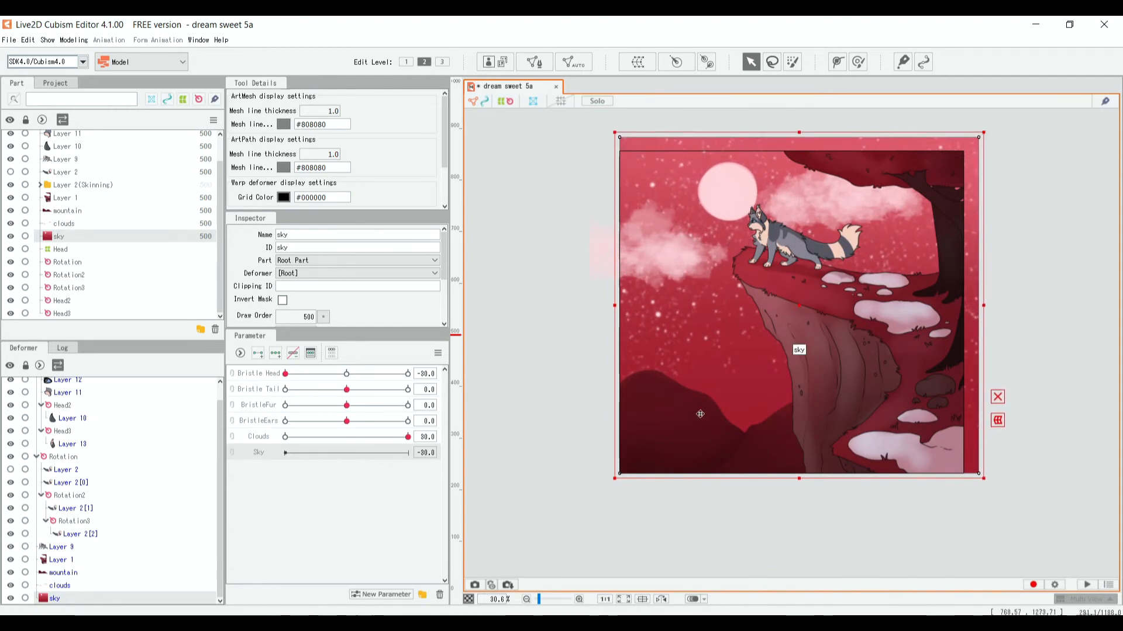
Step: Add keys at both ends of Sky to the sky layer, shift it slightly left at 30, and check the motion back to -30
{"action": "left_click", "coordinate": [258, 353]}
{"action": "left_click_drag", "start_coordinate": [297, 455], "coordinate": [421, 453]}
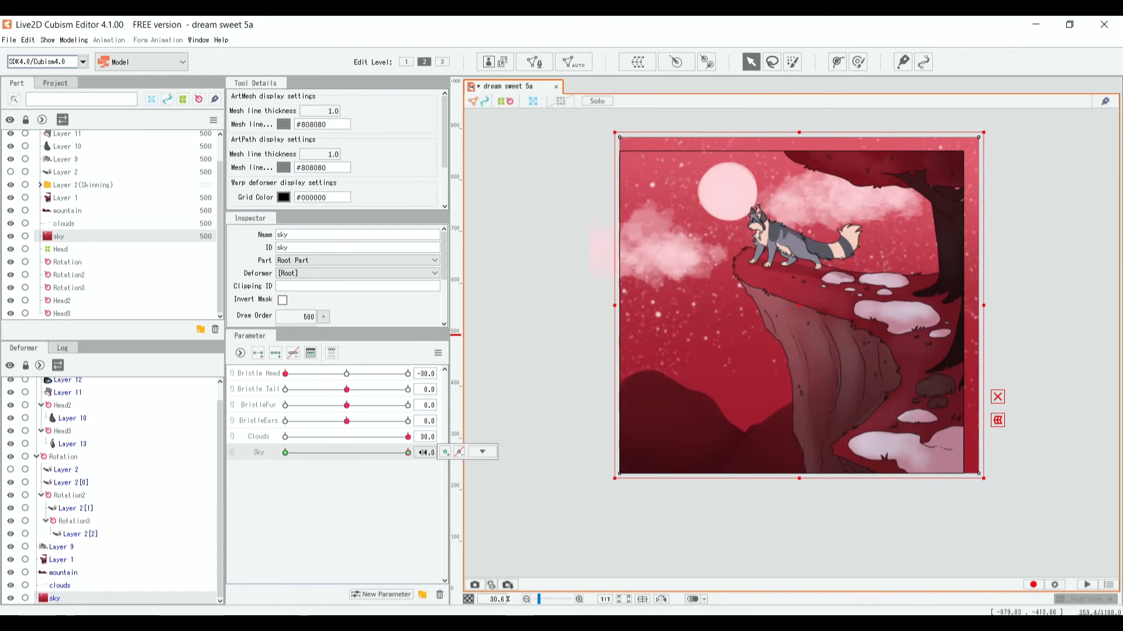
{"action": "key", "text": "Left"}
{"action": "key", "text": "Left"}
{"action": "key", "text": "Left"}
{"action": "key", "text": "Left"}
{"action": "key", "text": "Left"}
{"action": "key", "text": "Left"}
{"action": "key", "text": "Left"}
{"action": "key", "text": "Left"}
{"action": "key", "text": "Left"}
{"action": "key", "text": "Left"}
{"action": "key", "text": "Left"}
{"action": "key", "text": "Left"}
{"action": "key", "text": "Left"}
{"action": "key", "text": "Left"}
{"action": "key", "text": "Left"}
{"action": "key", "text": "Left"}
{"action": "key", "text": "Left"}
{"action": "key", "text": "Left"}
{"action": "key", "text": "Left"}
{"action": "key", "text": "Left"}
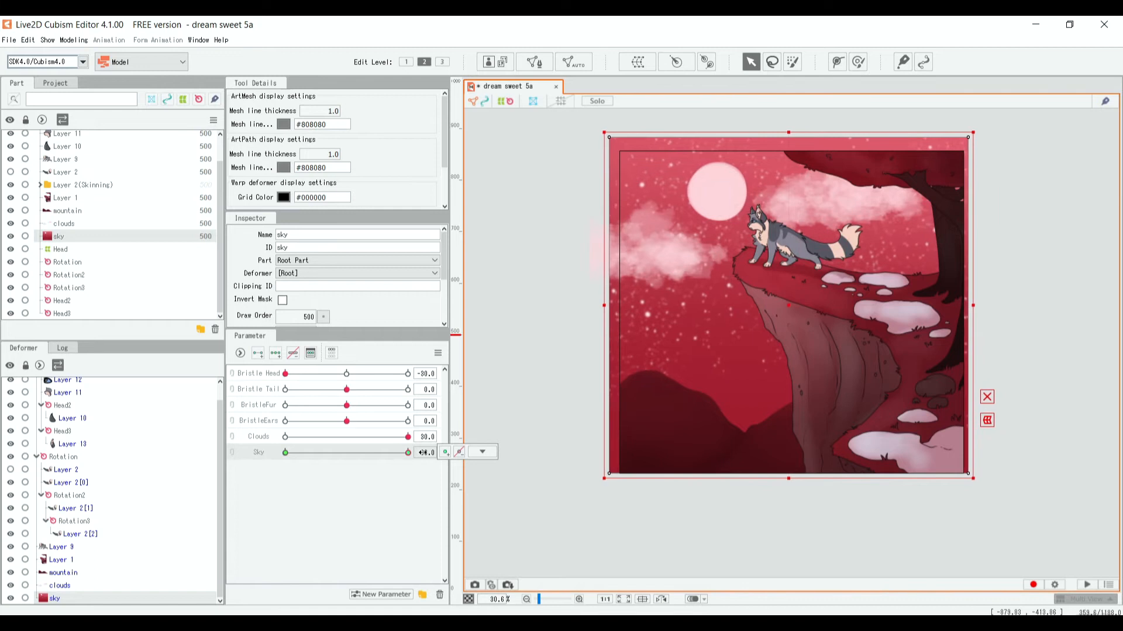
{"action": "key", "text": "Left"}
{"action": "key", "text": "Left"}
{"action": "key", "text": "Left"}
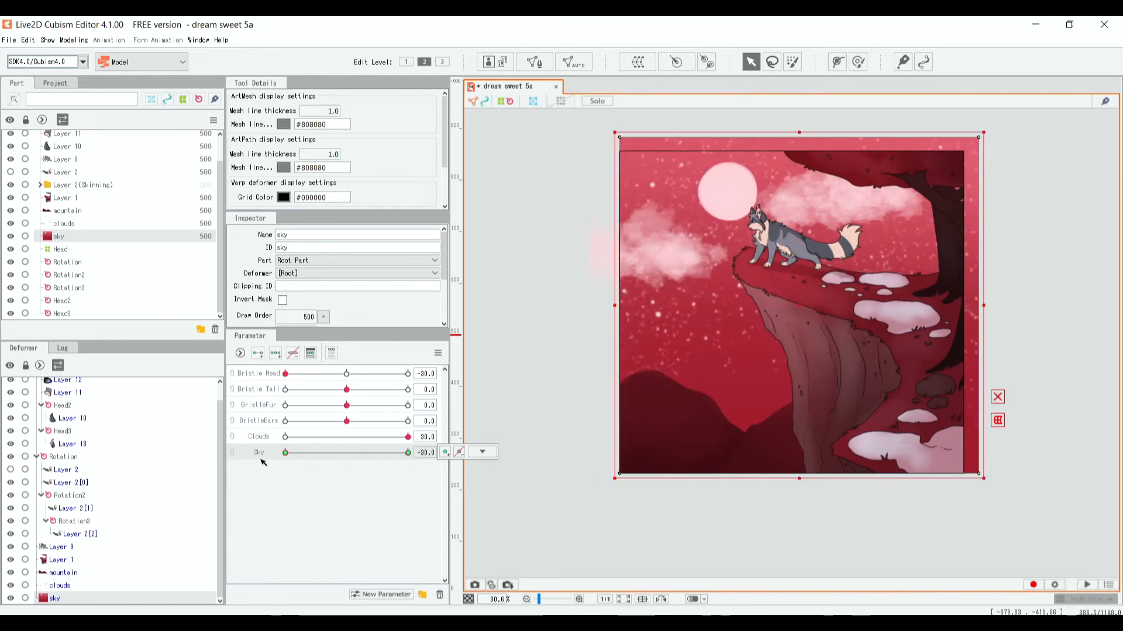
{"action": "left_click_drag", "start_coordinate": [408, 452], "coordinate": [248, 476]}
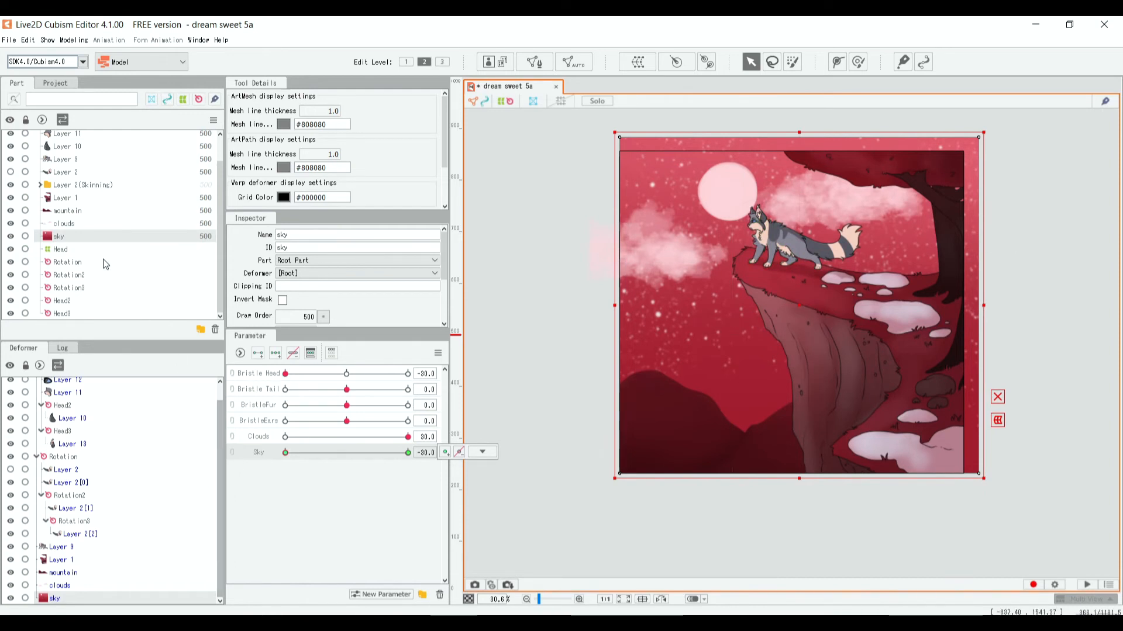
Step: Try to create one parent warp deformer around everything from Head through Layer 1 in the deformer hierarchy
{"action": "left_click", "coordinate": [62, 199]}
{"action": "scroll", "coordinate": [62, 202], "scroll_direction": "up", "scroll_amount": 1}
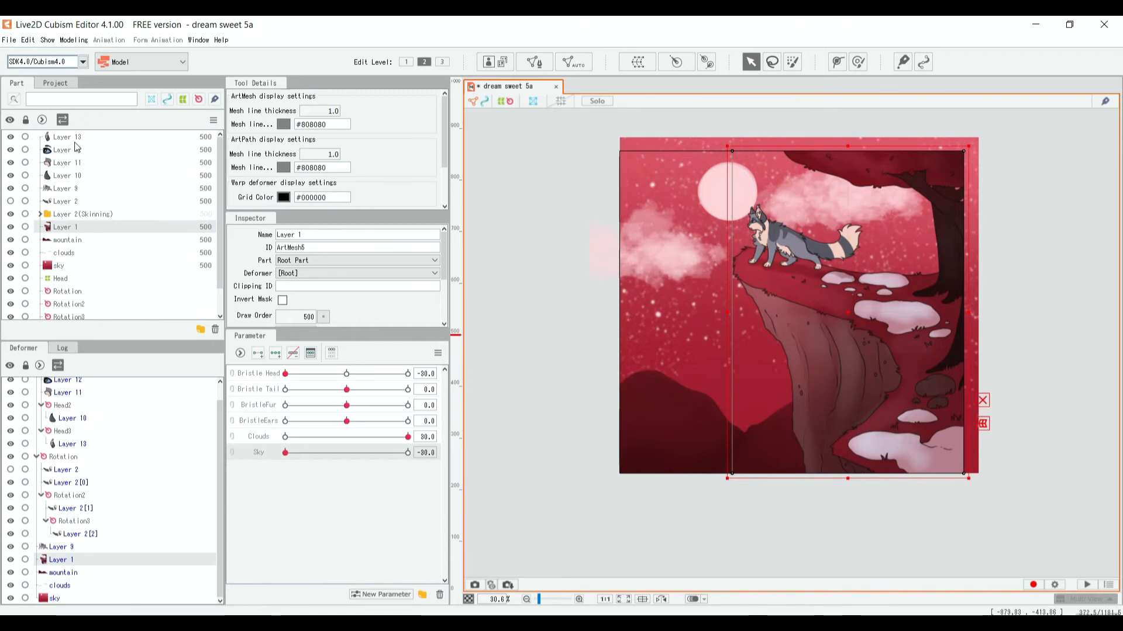
{"action": "scroll", "coordinate": [94, 269], "scroll_direction": "down", "scroll_amount": 1}
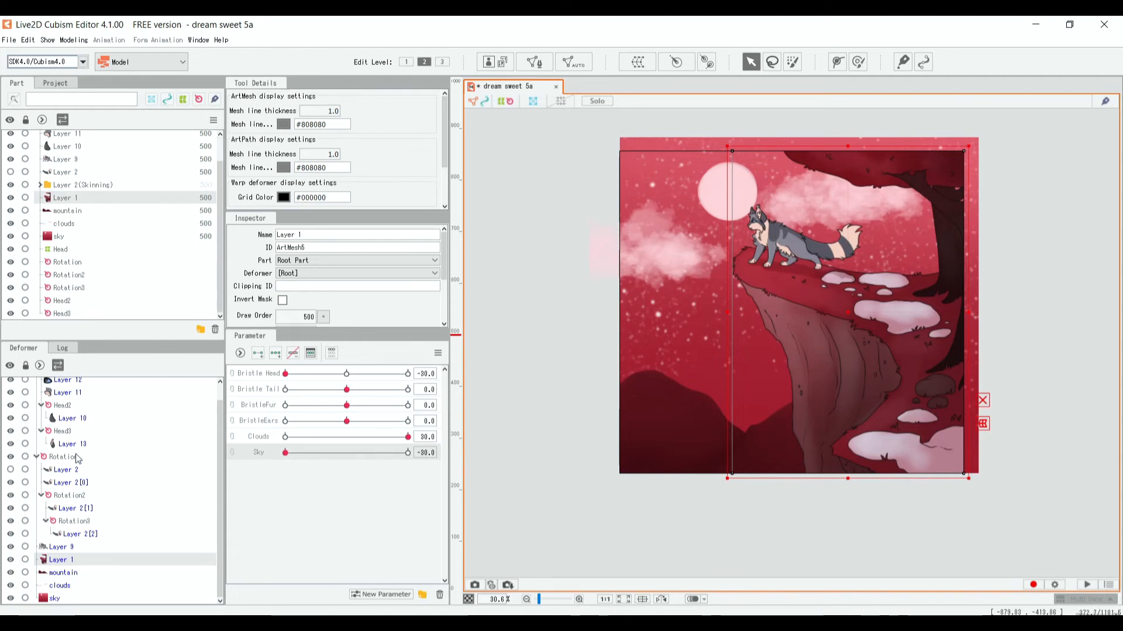
{"action": "scroll", "coordinate": [67, 560], "scroll_direction": "up", "scroll_amount": 1}
{"action": "scroll", "coordinate": [68, 560], "scroll_direction": "down", "scroll_amount": 1}
{"action": "scroll", "coordinate": [96, 471], "scroll_direction": "up", "scroll_amount": 1}
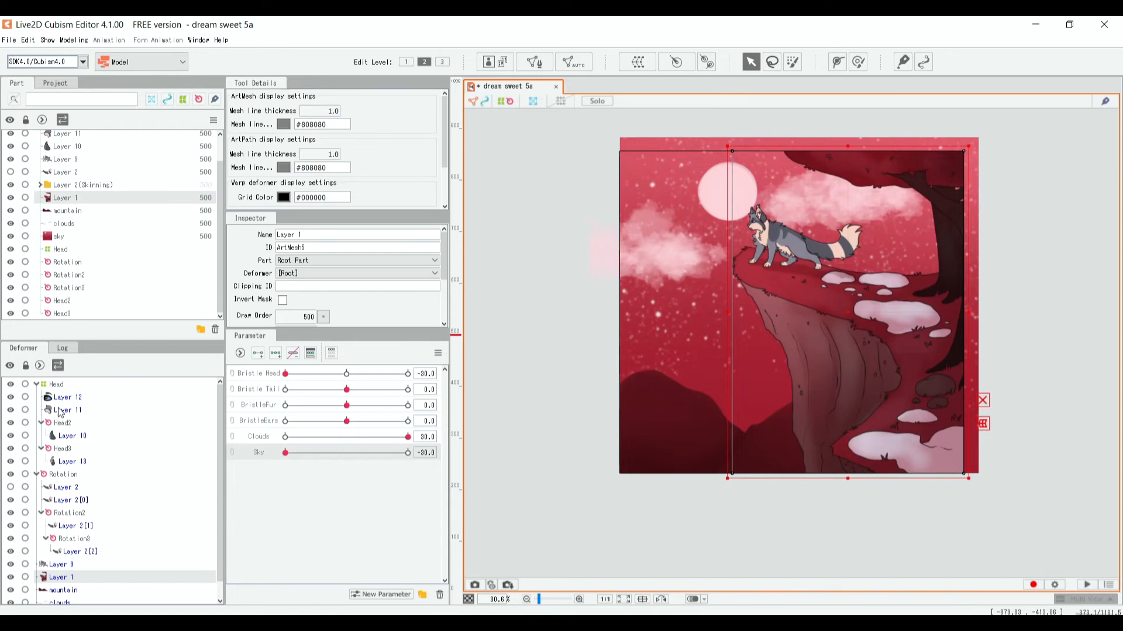
{"action": "left_click", "coordinate": [54, 385], "text": "shift"}
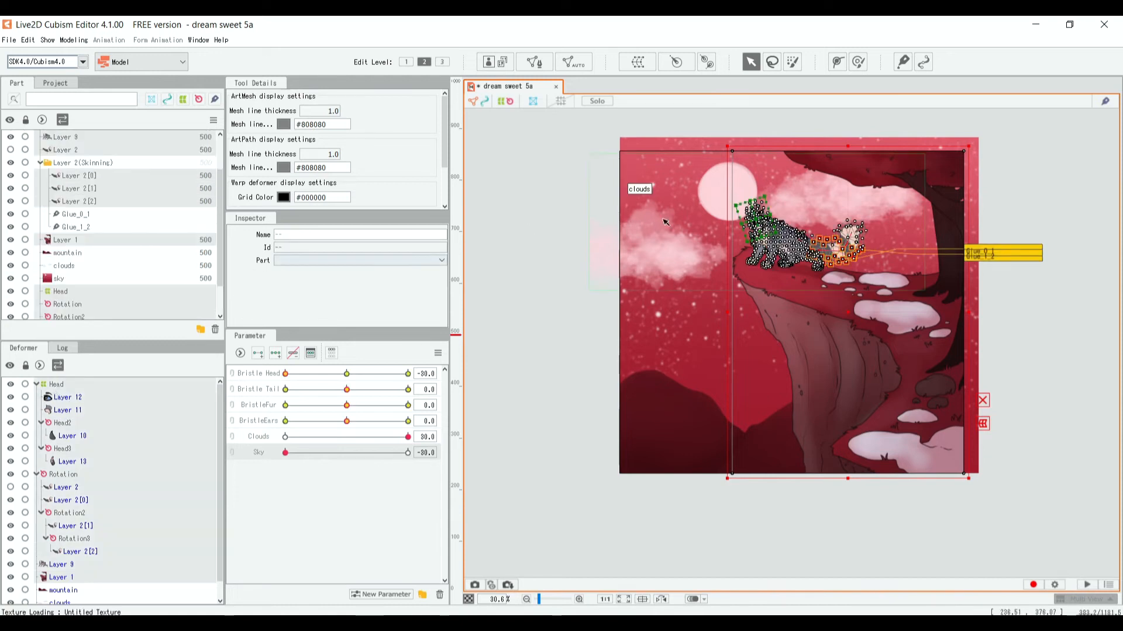
{"action": "left_click", "coordinate": [637, 62]}
{"action": "left_click", "coordinate": [700, 532]}
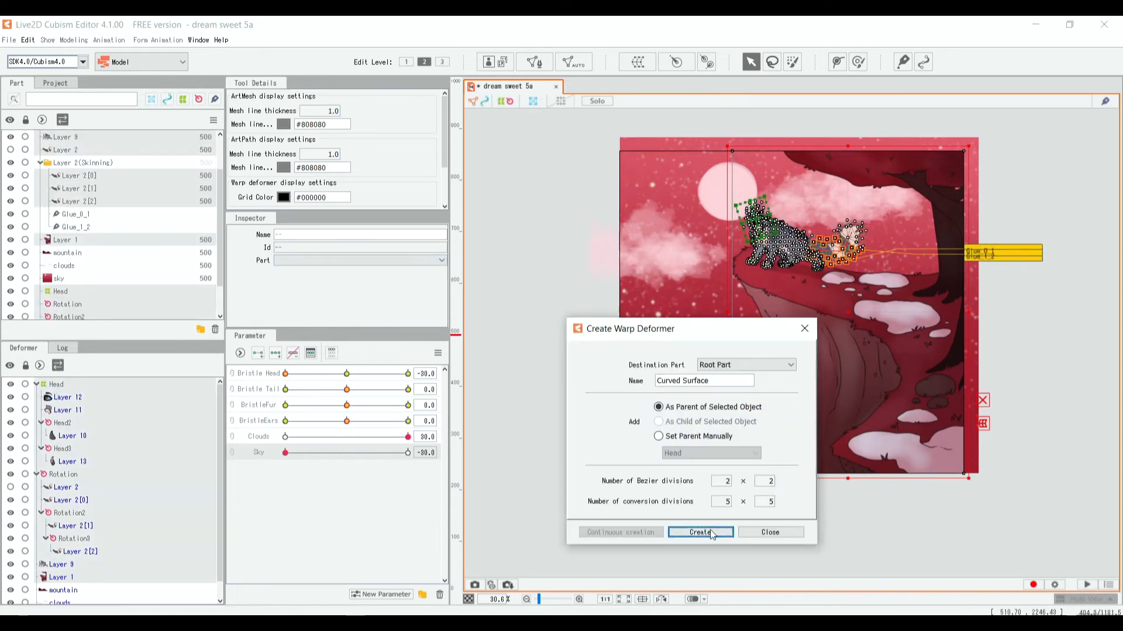
{"action": "left_click", "coordinate": [565, 338]}
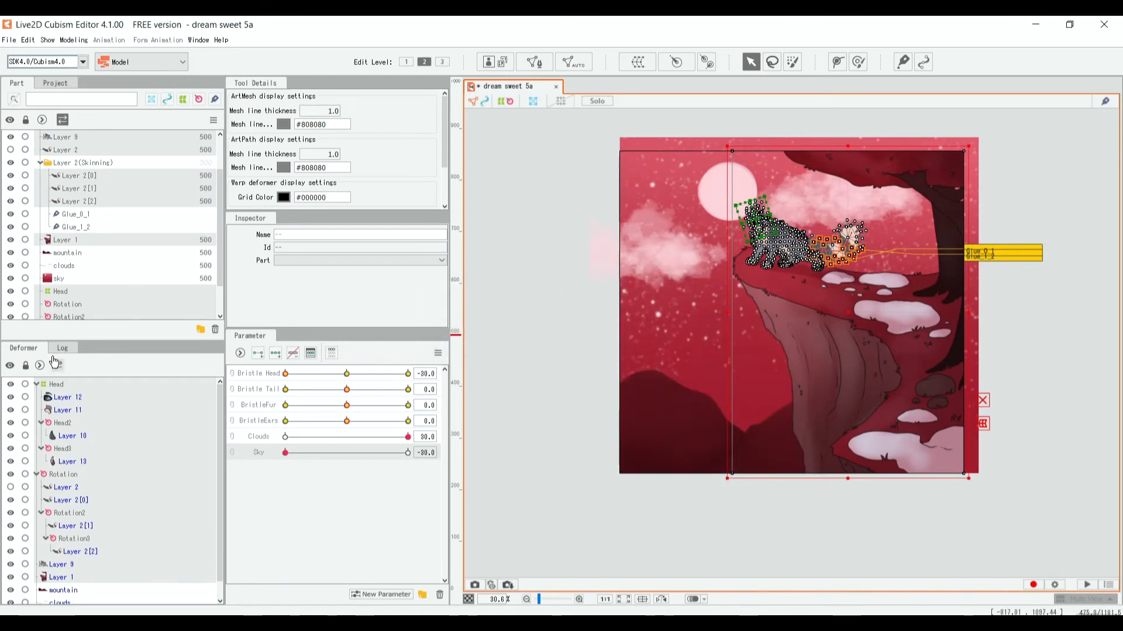
Step: Create a warp deformer named Cliff as the parent of Layer 1, keeping the default divisions
{"action": "left_click", "coordinate": [56, 387]}
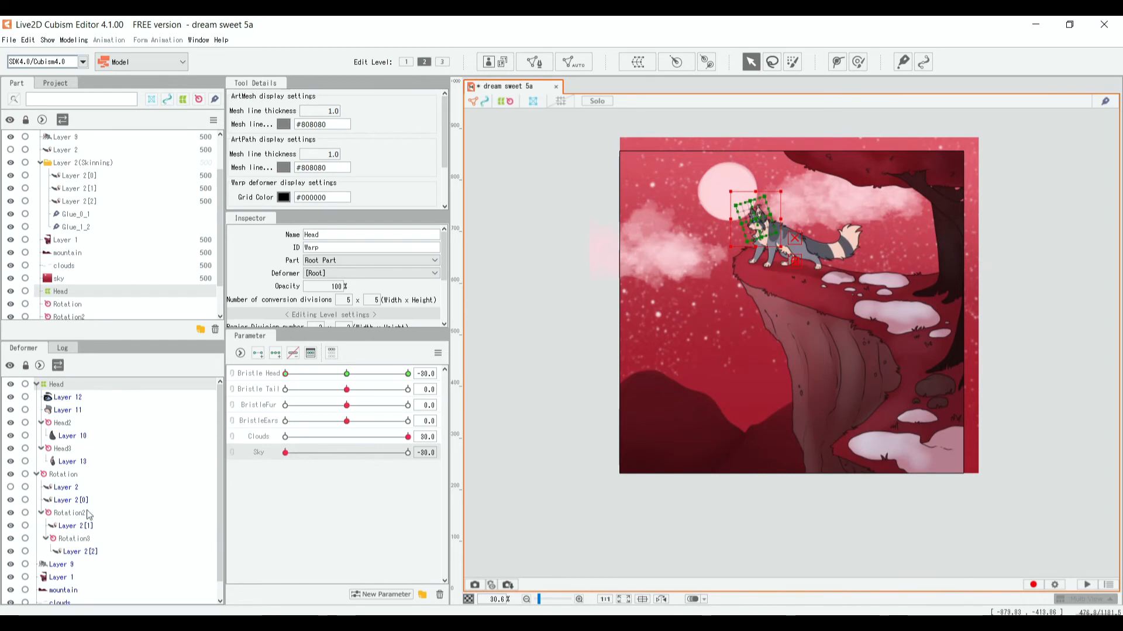
{"action": "left_click", "coordinate": [66, 579]}
{"action": "scroll", "coordinate": [65, 579], "scroll_direction": "down", "scroll_amount": 1}
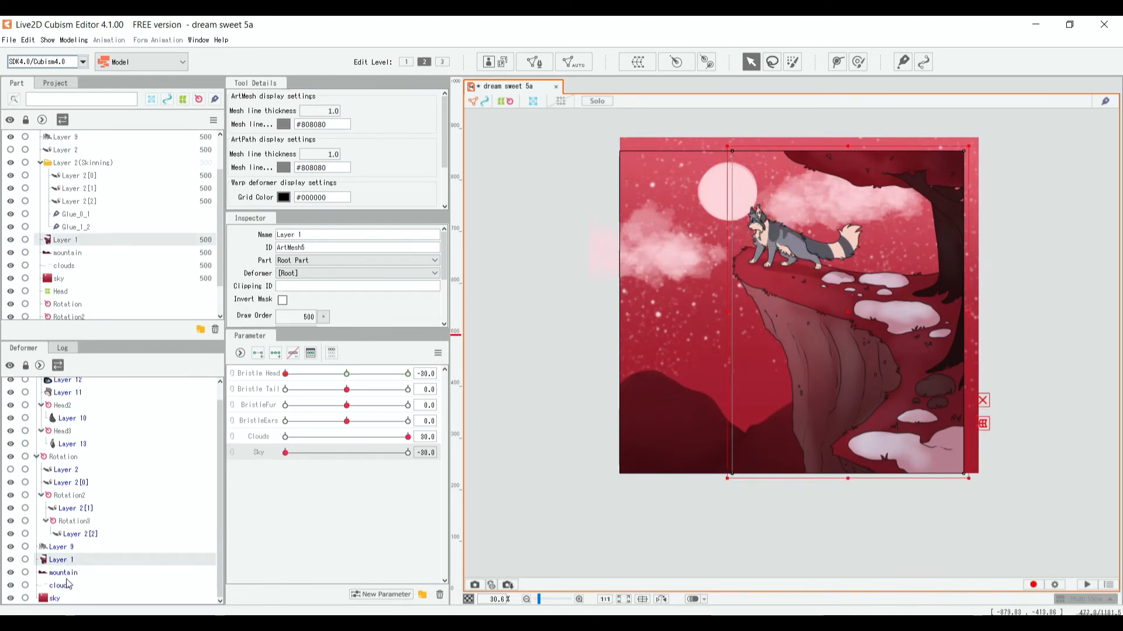
{"action": "left_click", "coordinate": [638, 62]}
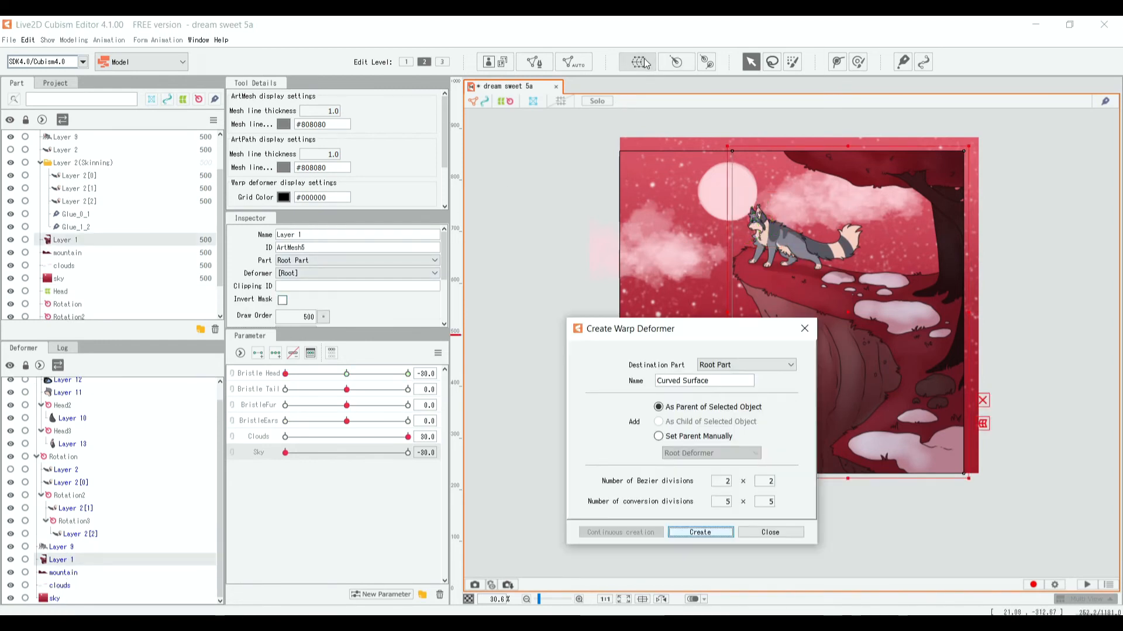
{"action": "left_click_drag", "start_coordinate": [743, 380], "coordinate": [579, 381]}
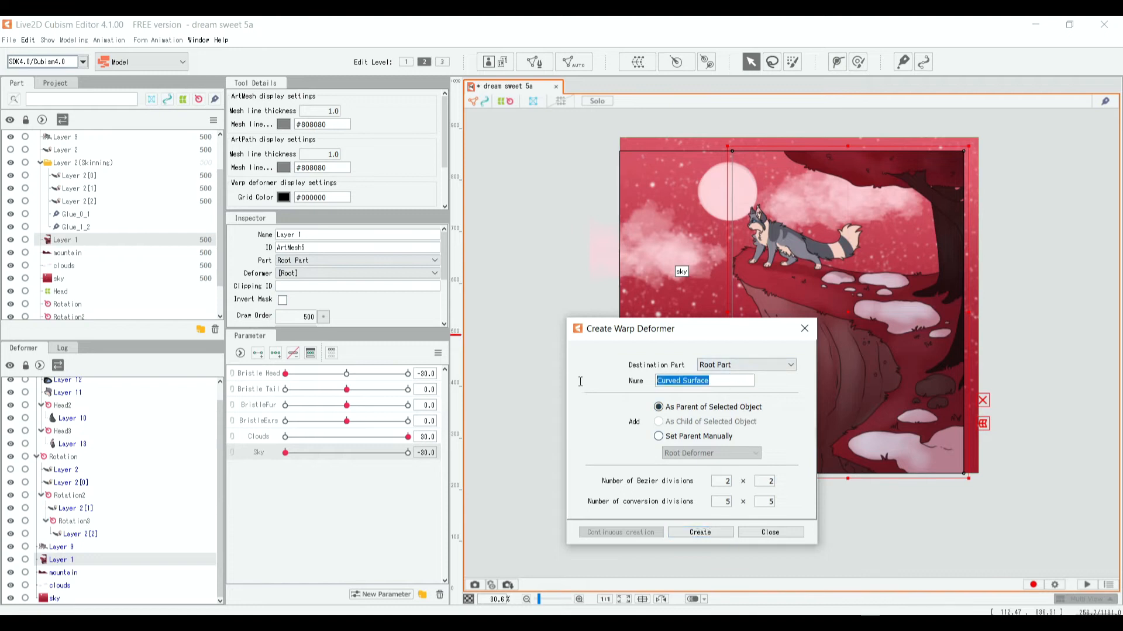
{"action": "type", "text": "Cliff"}
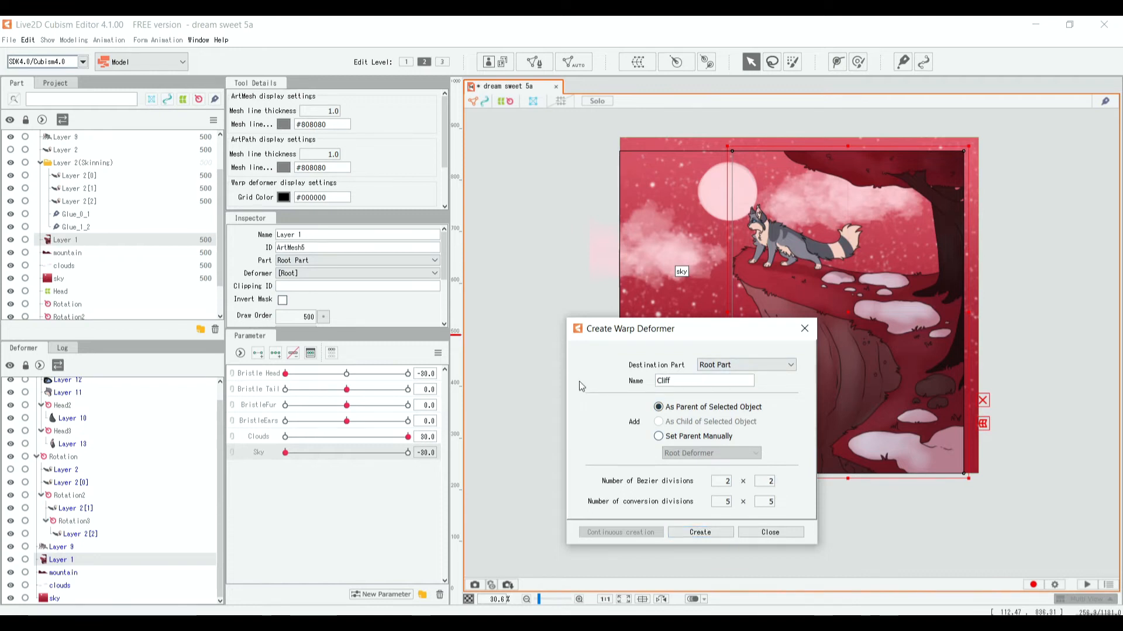
{"action": "left_click", "coordinate": [699, 533]}
Step: Collapse the Head and Rotation deformers and nest both under the Cliff deformer
{"action": "scroll", "coordinate": [64, 408], "scroll_direction": "up", "scroll_amount": 1}
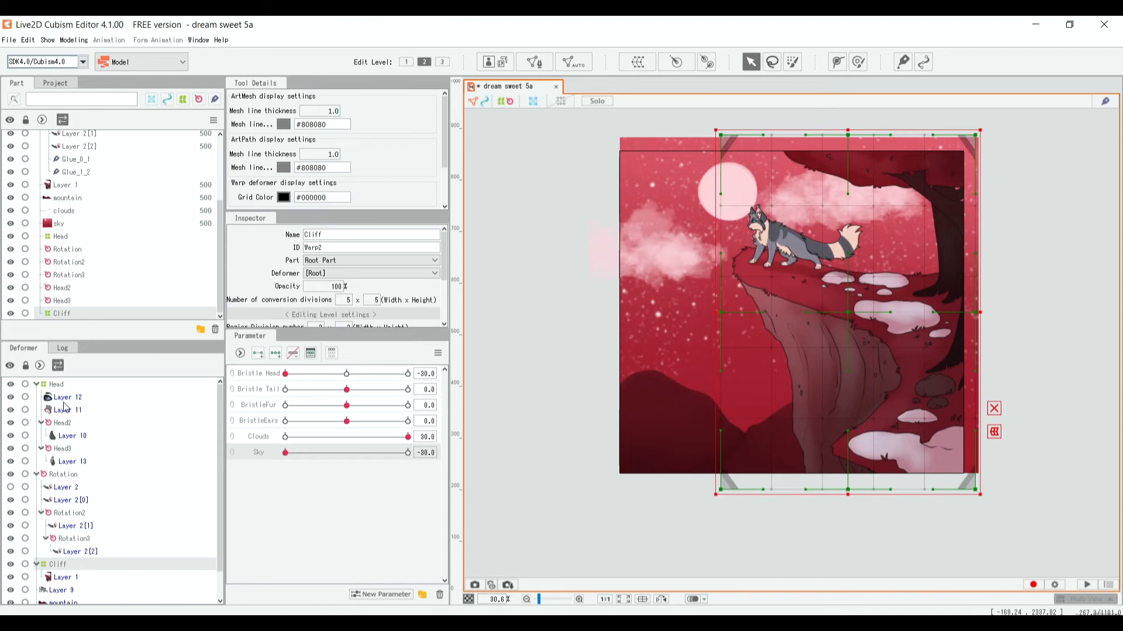
{"action": "left_click", "coordinate": [37, 385]}
{"action": "left_click", "coordinate": [37, 398]}
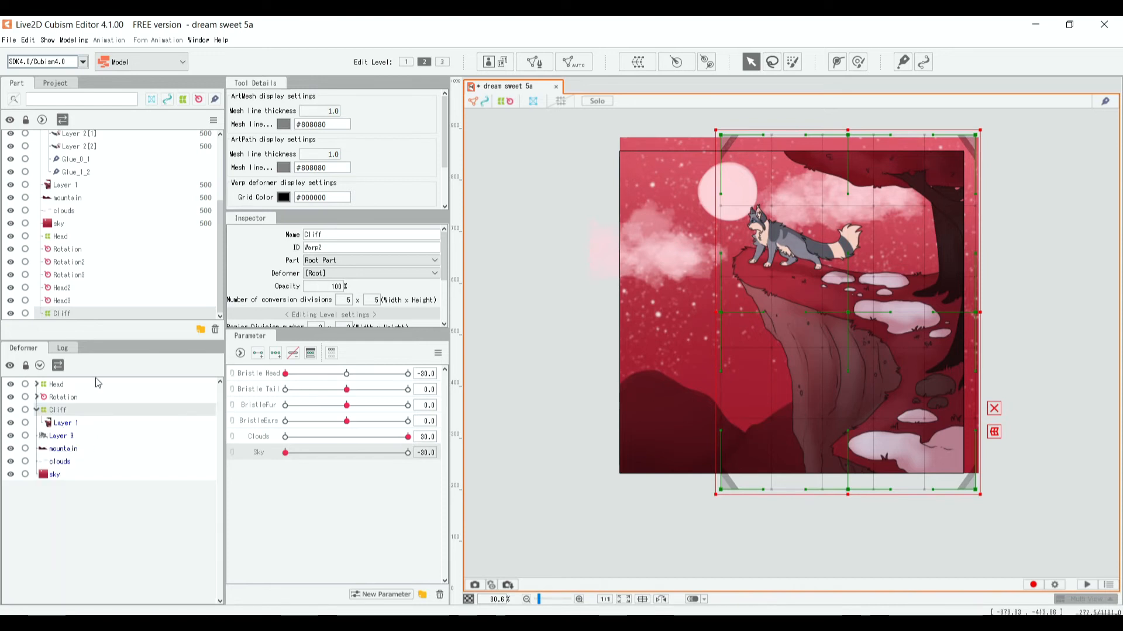
{"action": "left_click", "coordinate": [73, 384]}
{"action": "left_click_drag", "start_coordinate": [74, 382], "coordinate": [58, 401]}
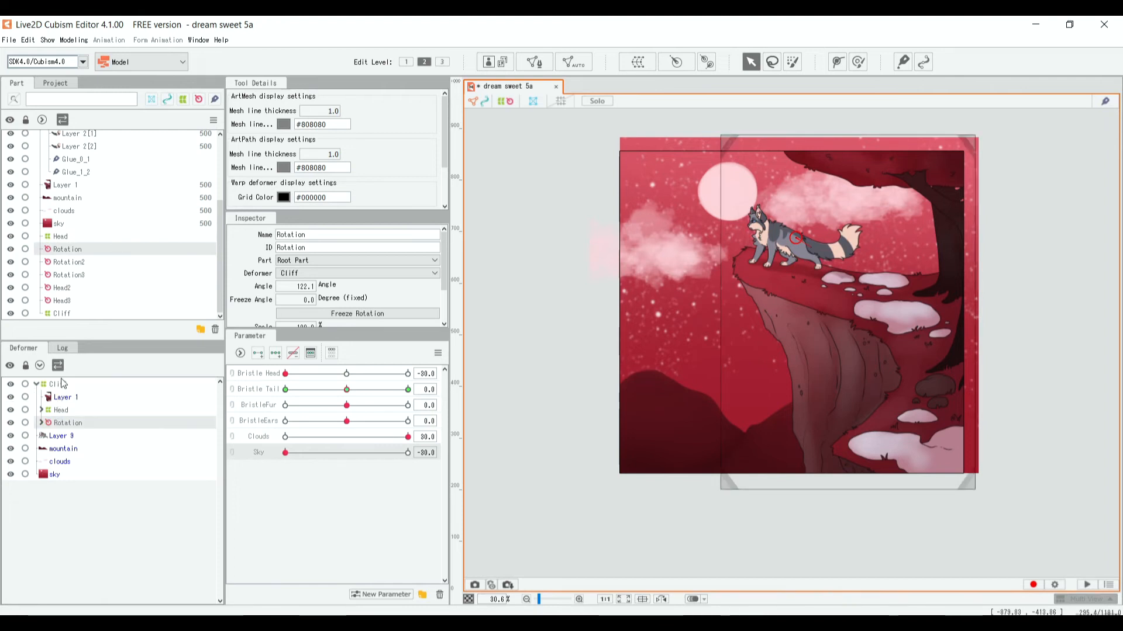
Step: Add keys at both ends of Sky to the Cliff deformer and shift it slightly right at 30
{"action": "left_click", "coordinate": [51, 386]}
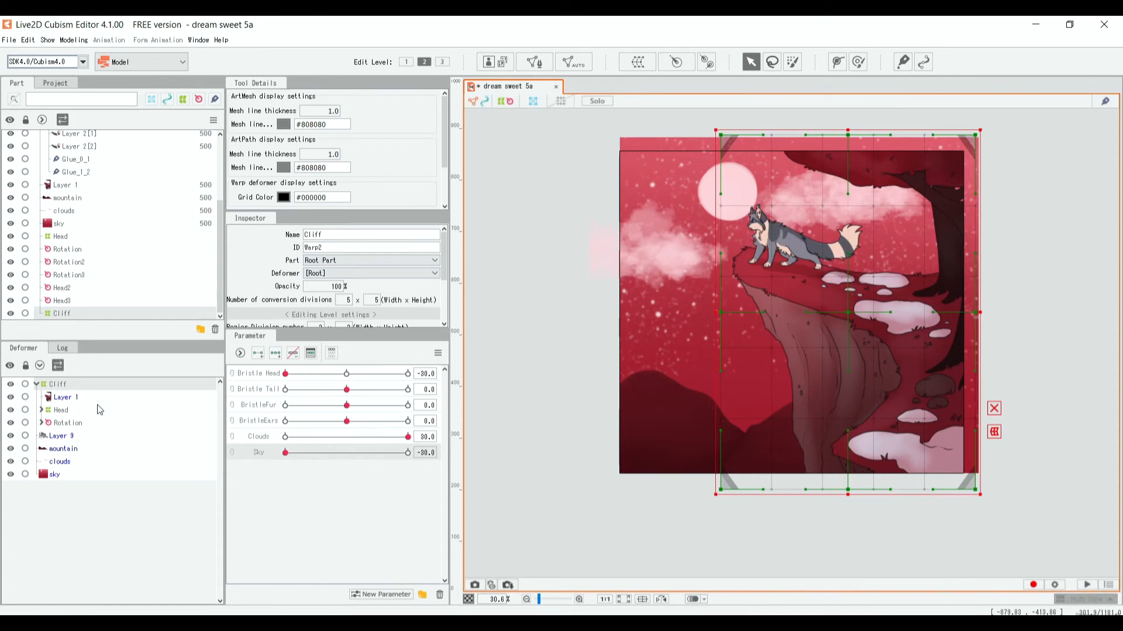
{"action": "left_click", "coordinate": [340, 454]}
{"action": "left_click_drag", "start_coordinate": [340, 454], "coordinate": [233, 466]}
{"action": "left_click_drag", "start_coordinate": [253, 509], "coordinate": [455, 460]}
{"action": "left_click", "coordinate": [297, 456]}
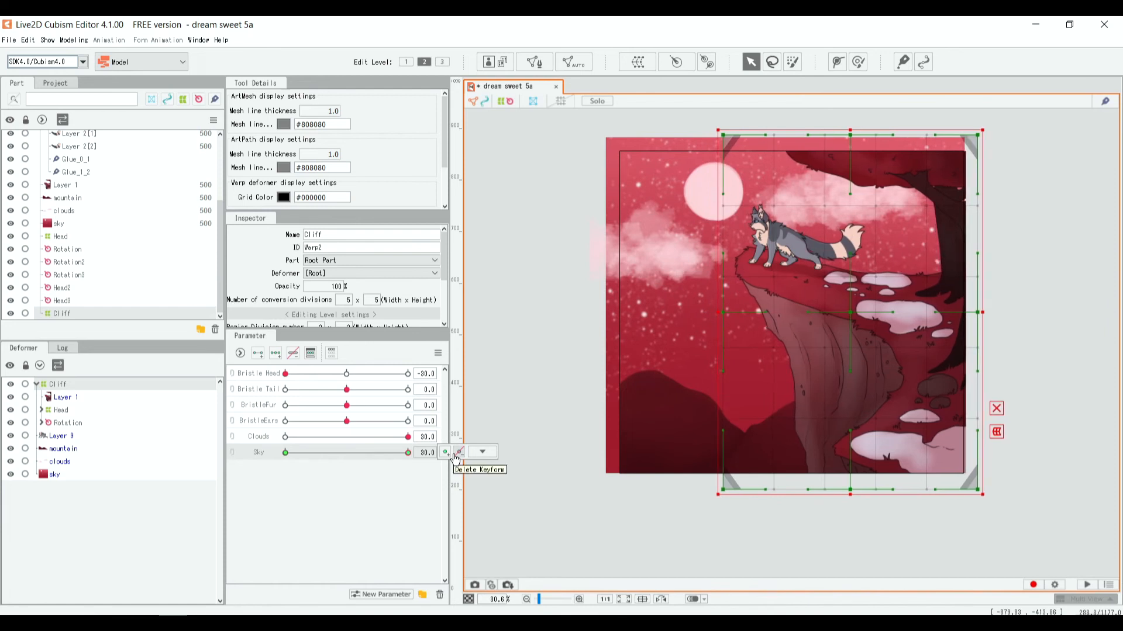
Step: Undo the Cliff deformer's shift at Sky 30
{"action": "left_click", "coordinate": [65, 436]}
{"action": "left_click", "coordinate": [57, 386]}
{"action": "key", "text": "ctrl+z"}
{"action": "key", "text": "ctrl+z"}
{"action": "key", "text": "ctrl+z"}
{"action": "key", "text": "ctrl+z"}
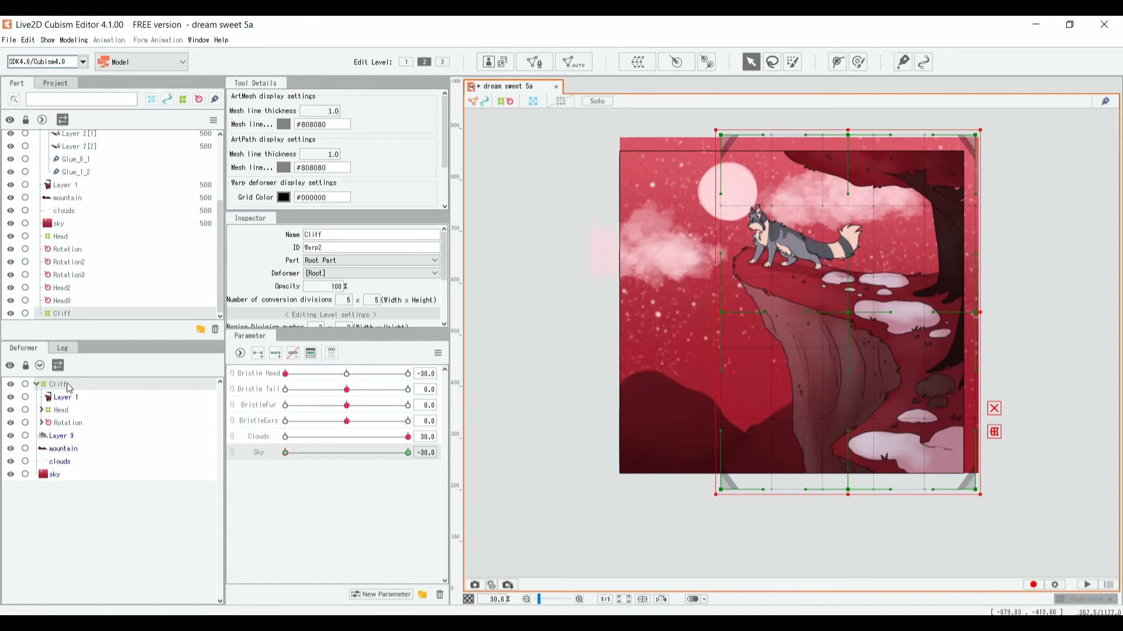
Step: Nest Layer 9 under the Cliff deformer and add keys at both ends of Sky to it
{"action": "left_click_drag", "start_coordinate": [52, 436], "coordinate": [49, 392]}
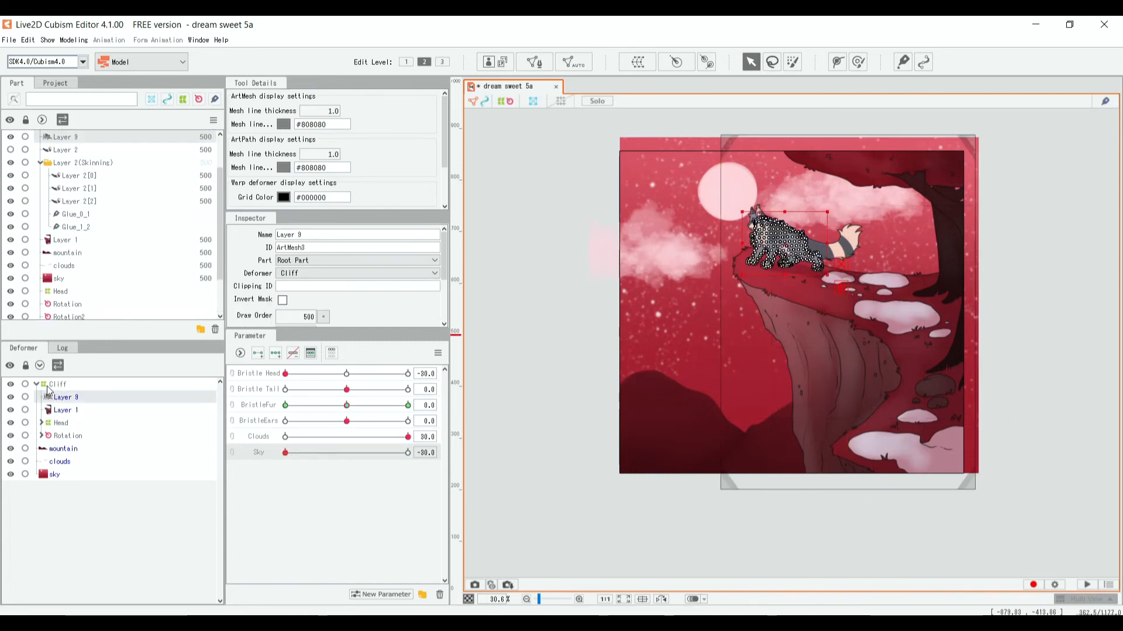
{"action": "left_click", "coordinate": [258, 353]}
Step: At Sky 30, shift the Cliff deformer slightly to the right, and check the motion back to -30
{"action": "left_click", "coordinate": [408, 453]}
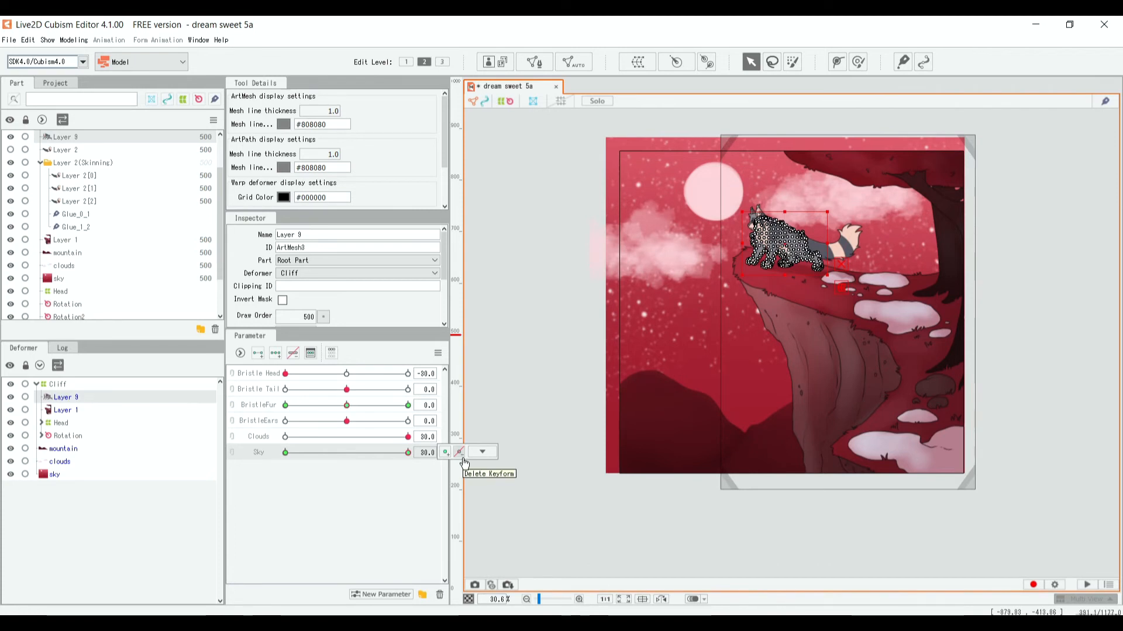
{"action": "left_click", "coordinate": [70, 386]}
{"action": "key", "text": "Right"}
{"action": "key", "text": "Right"}
{"action": "key", "text": "Right"}
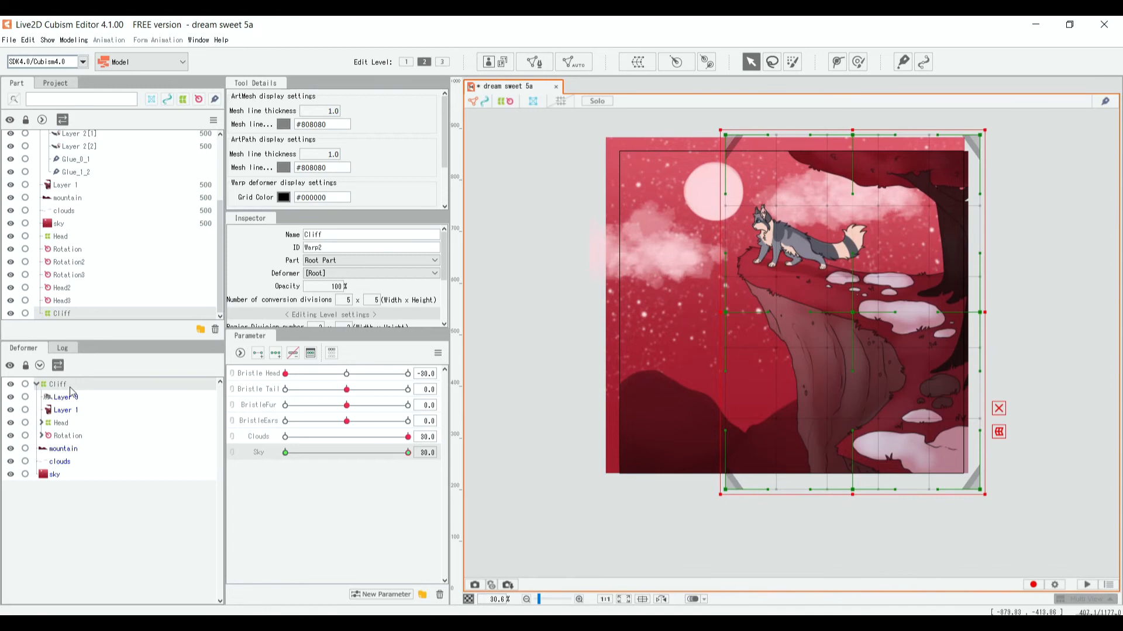
{"action": "left_click_drag", "start_coordinate": [393, 451], "coordinate": [279, 506]}
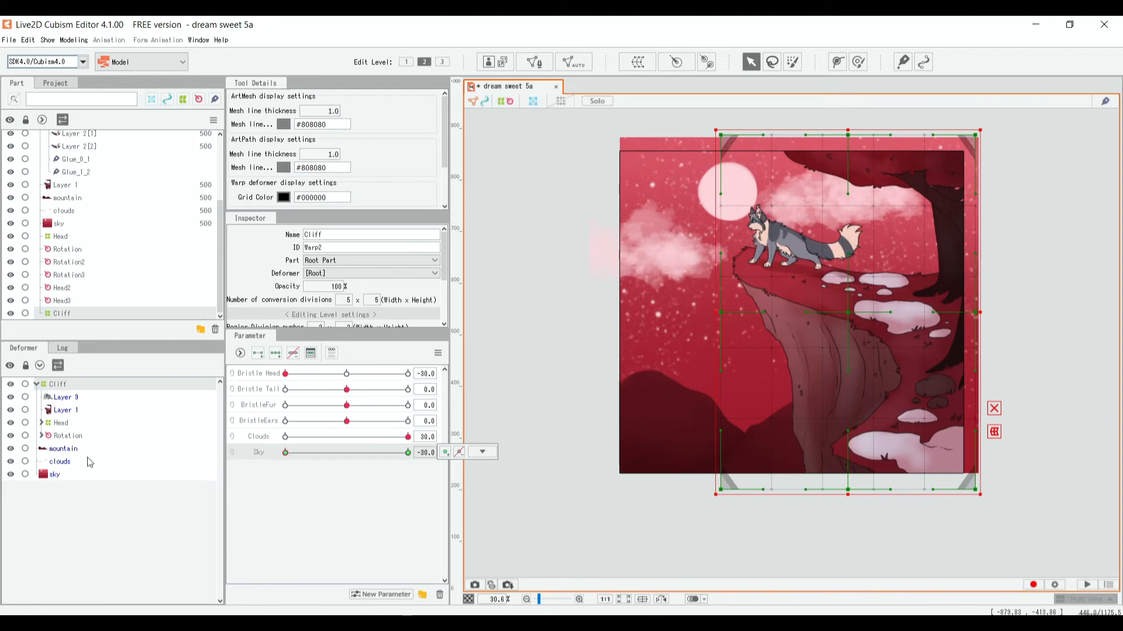
Step: Add keys at both ends of Sky to the mountain layer, shift it slightly left at 30, and check the motion back to -30
{"action": "left_click", "coordinate": [64, 449]}
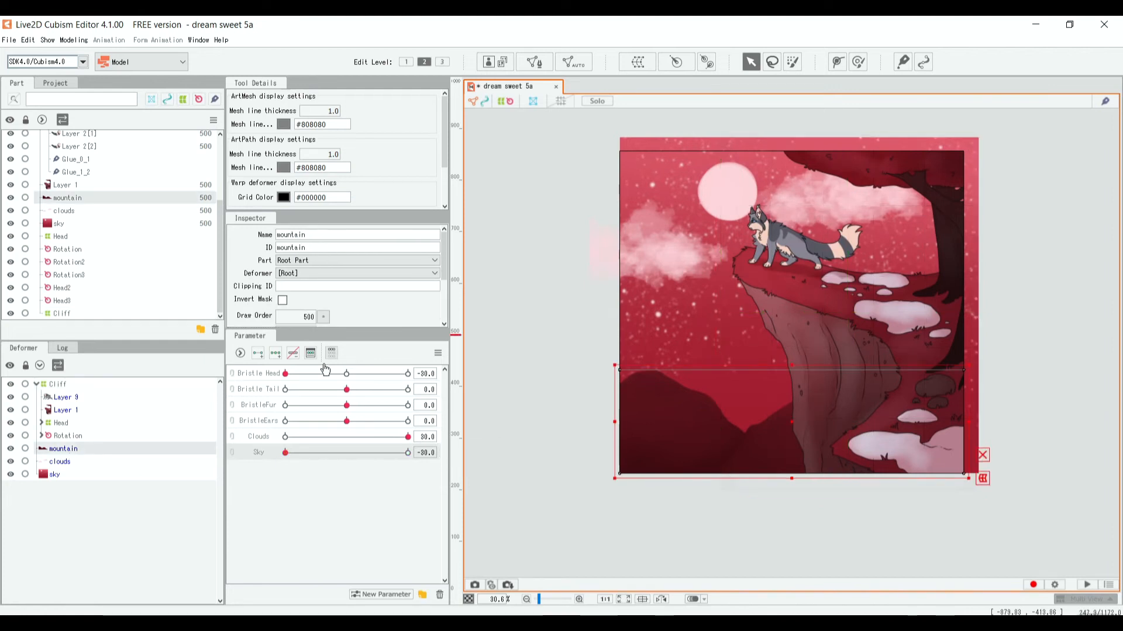
{"action": "left_click_drag", "start_coordinate": [310, 459], "coordinate": [499, 462]}
{"action": "key", "text": "Left"}
{"action": "key", "text": "Left"}
{"action": "key", "text": "Left"}
{"action": "key", "text": "Left"}
{"action": "key", "text": "Left"}
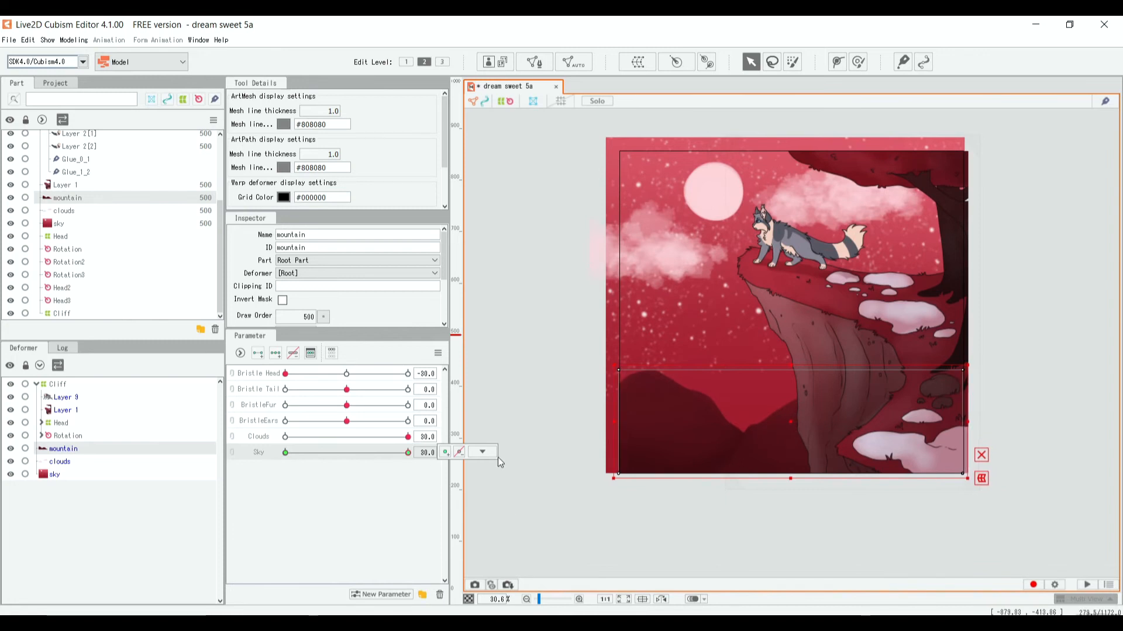
{"action": "left_click_drag", "start_coordinate": [391, 453], "coordinate": [273, 509]}
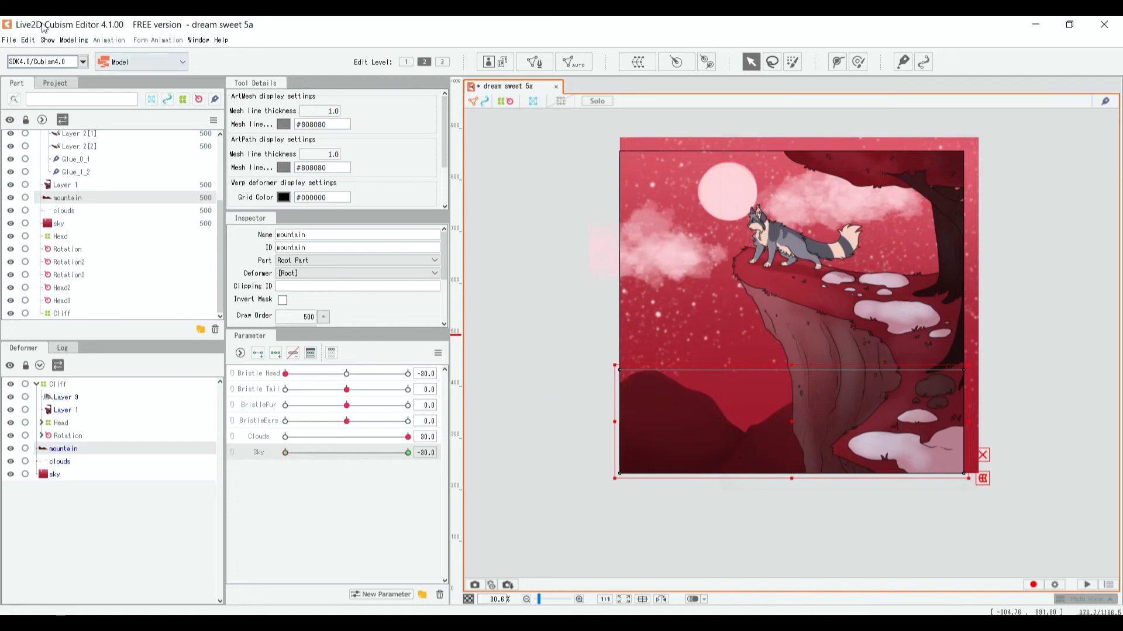
Step: Save the model as a new Cubism model file named test in the sea major folder
{"action": "left_click", "coordinate": [12, 41]}
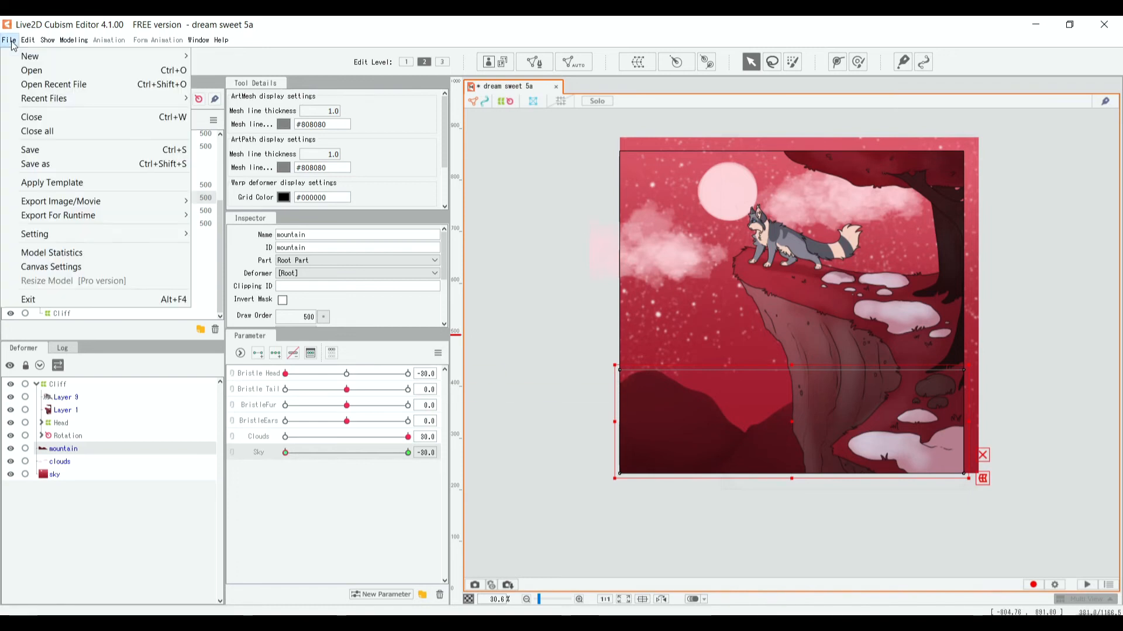
{"action": "left_click", "coordinate": [41, 164]}
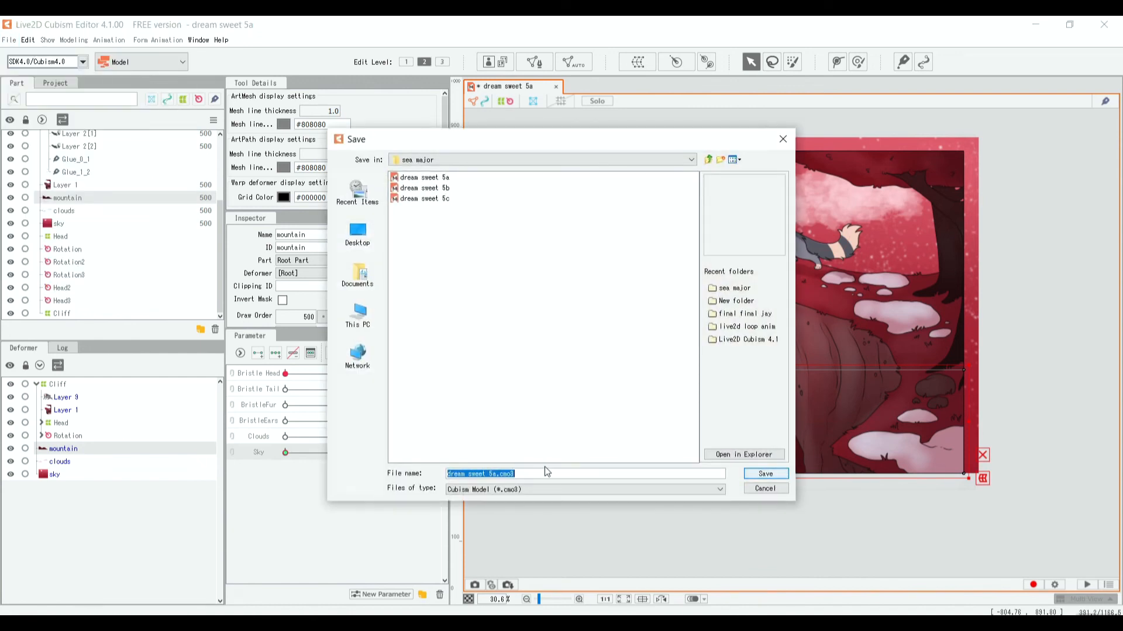
{"action": "type", "text": "test"}
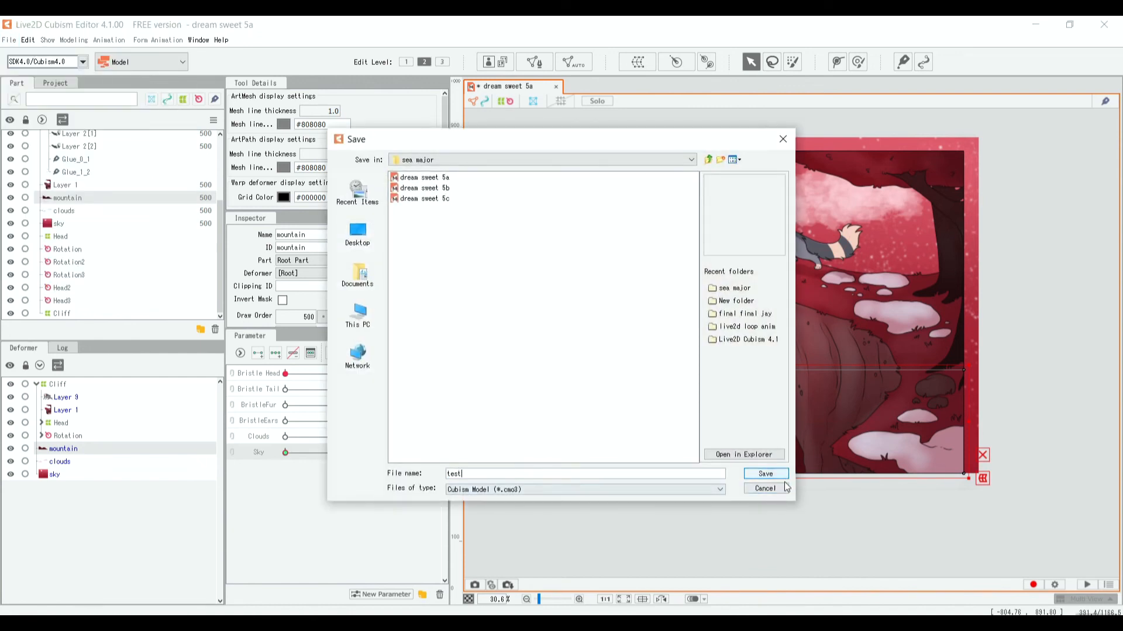
{"action": "left_click", "coordinate": [766, 475]}
{"action": "key", "text": "alt+Tab"}
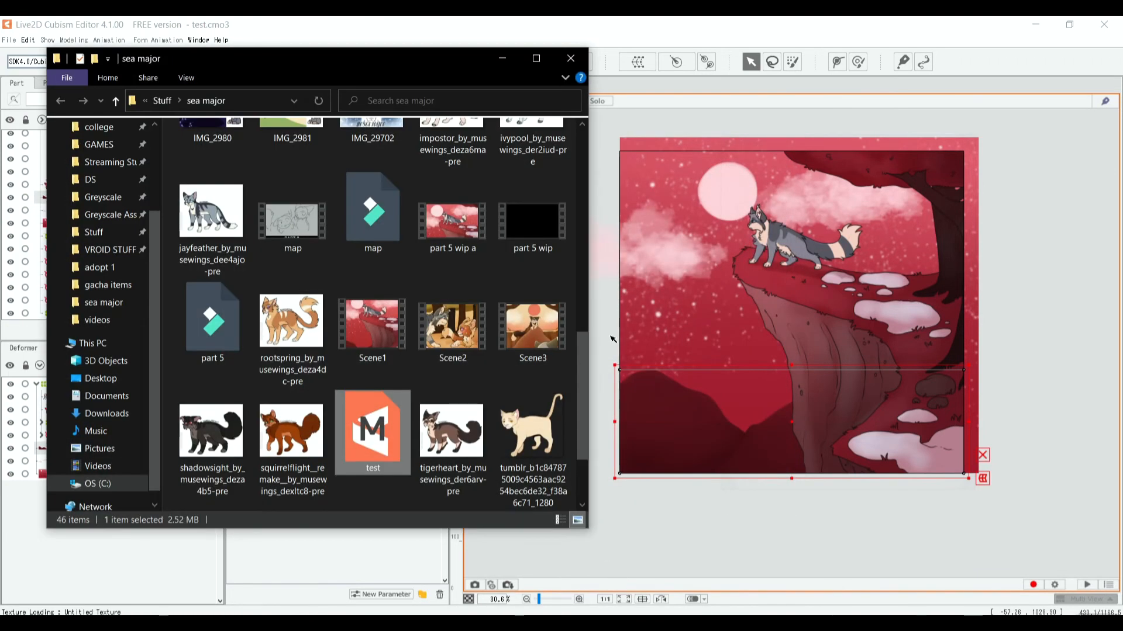
{"action": "key", "text": "alt+Tab"}
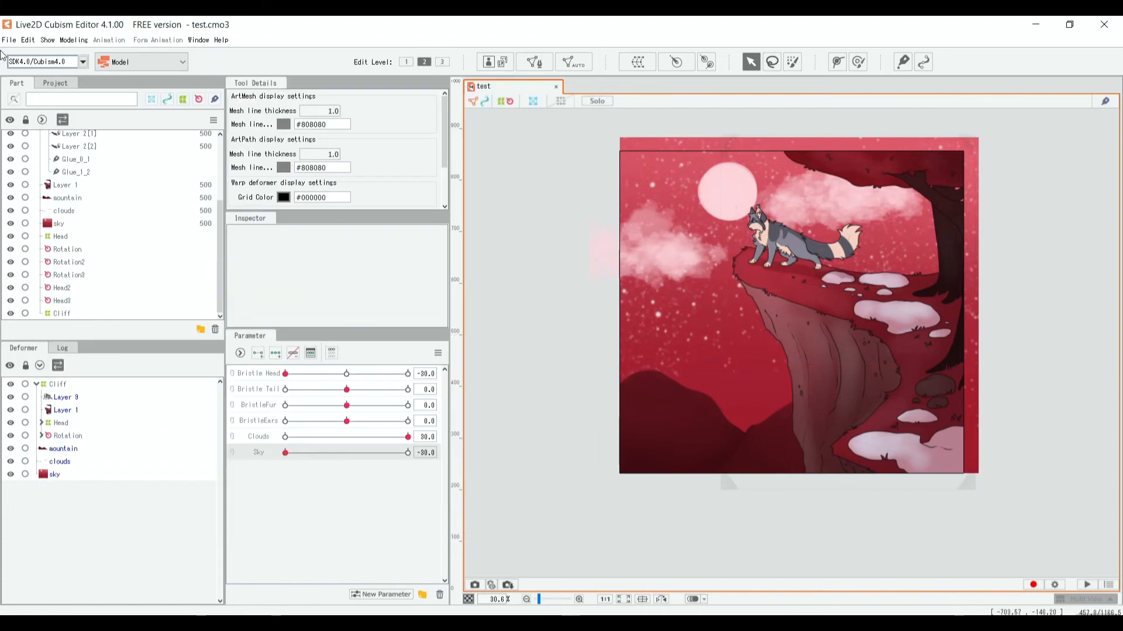
Step: Create a new animation with Movie as its target version
{"action": "left_click", "coordinate": [17, 41]}
{"action": "mouse_move", "coordinate": [94, 56]}
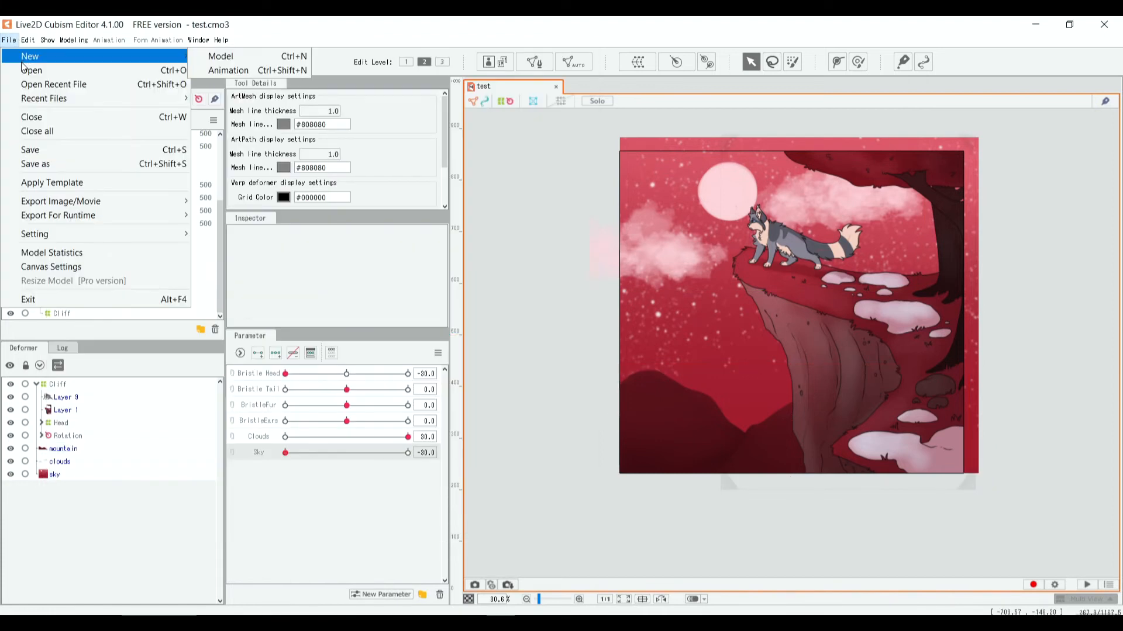
{"action": "left_click", "coordinate": [226, 71]}
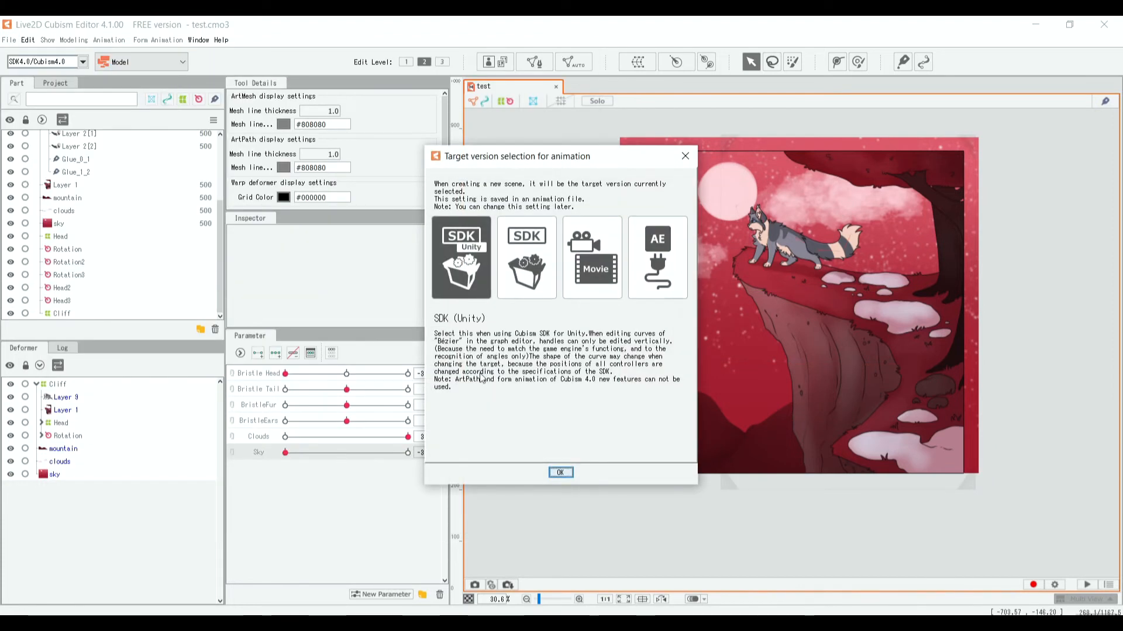
{"action": "left_click", "coordinate": [576, 277]}
{"action": "left_click", "coordinate": [561, 472]}
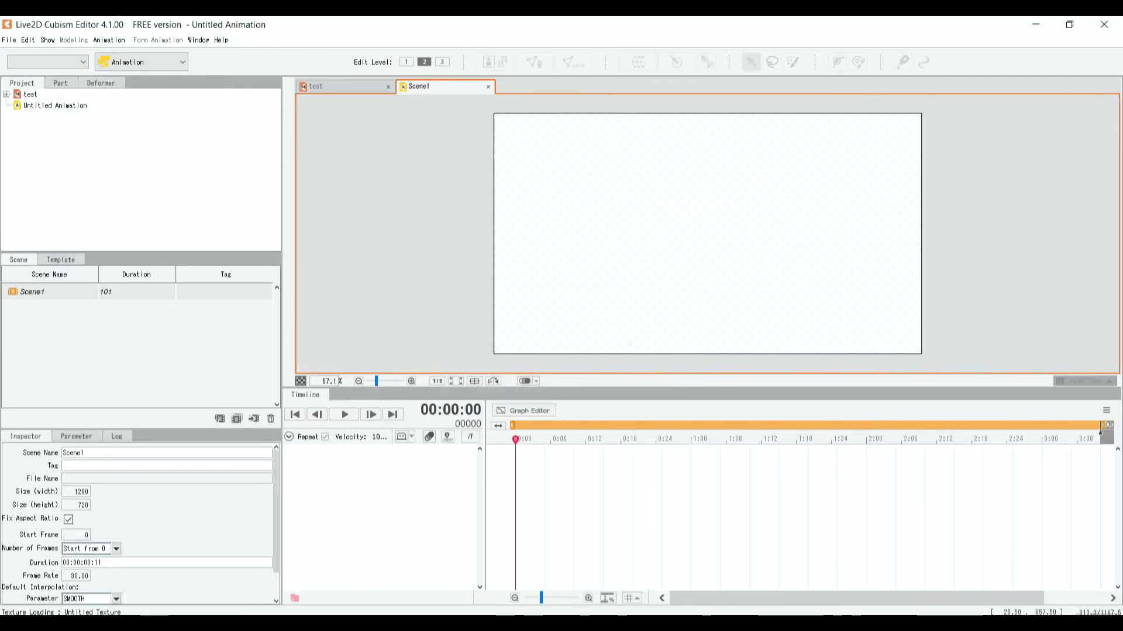
Step: Switch to File Explorer and bring the saved test model into the Scene1 animation
{"action": "key", "text": "alt+Tab"}
{"action": "left_click_drag", "start_coordinate": [370, 437], "coordinate": [789, 298]}
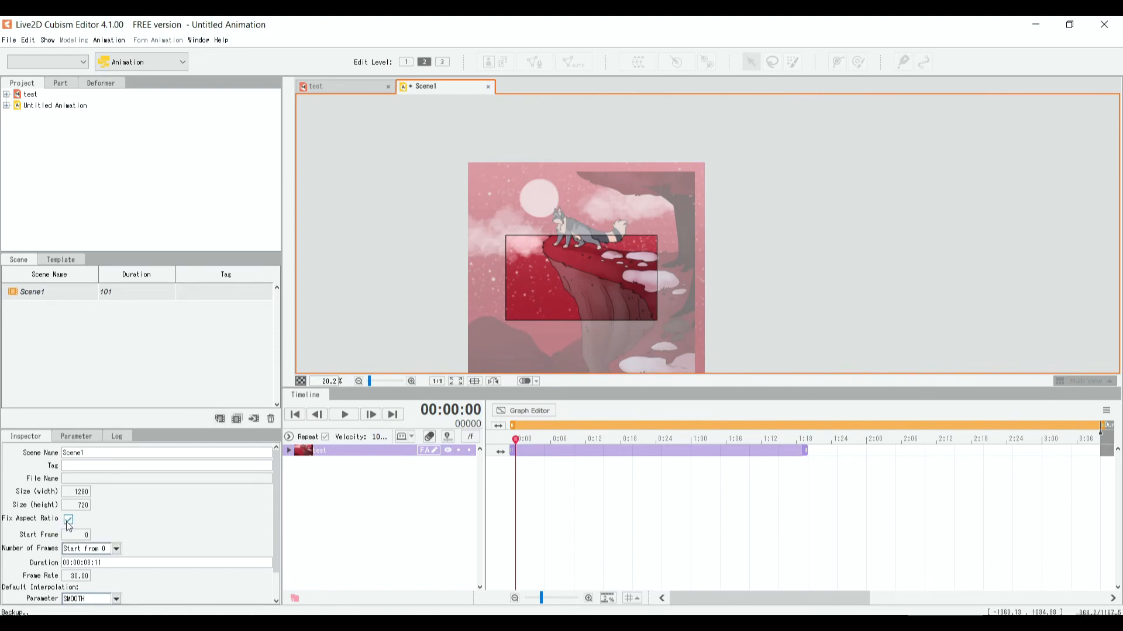
Step: Turn off the fixed aspect ratio for Scene1 and set the scene width to 1100
{"action": "double_click", "coordinate": [85, 489]}
{"action": "type", "text": "100"}
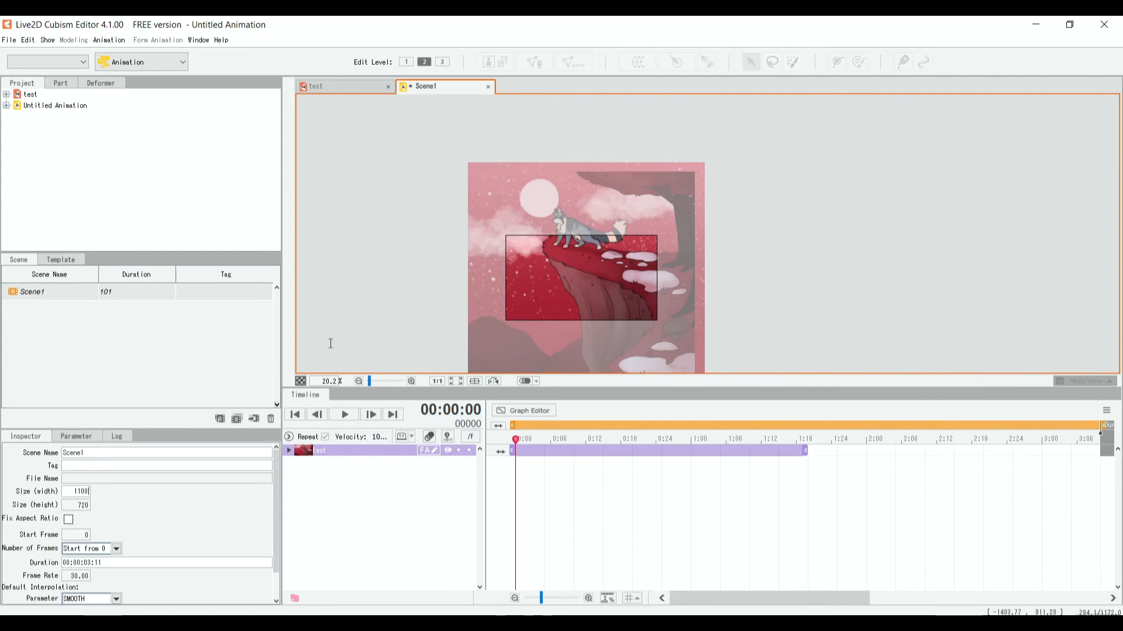
{"action": "key", "text": "Return"}
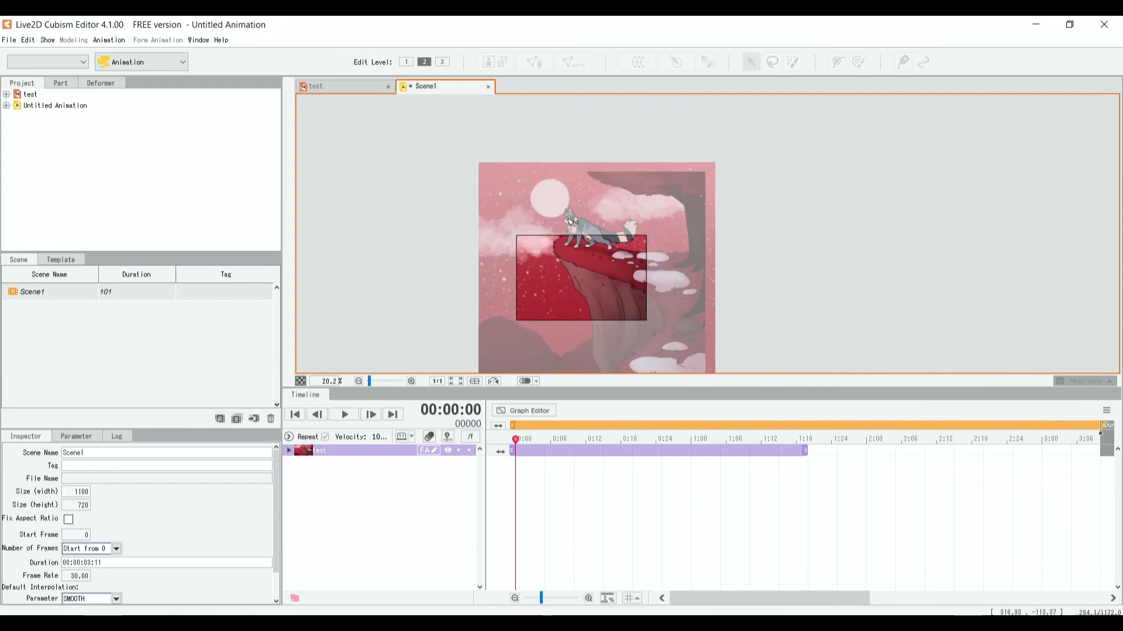
Step: Select the model in the scene and extend the test track's clip to the end of the scene's duration
{"action": "left_click", "coordinate": [504, 267]}
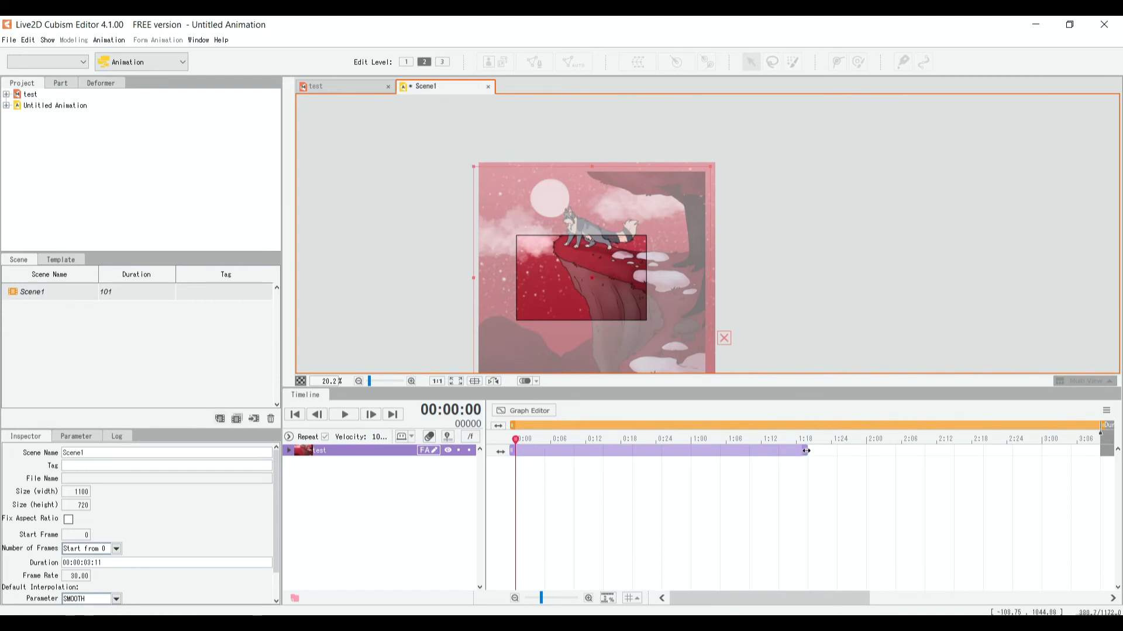
{"action": "left_click_drag", "start_coordinate": [807, 451], "coordinate": [1097, 463]}
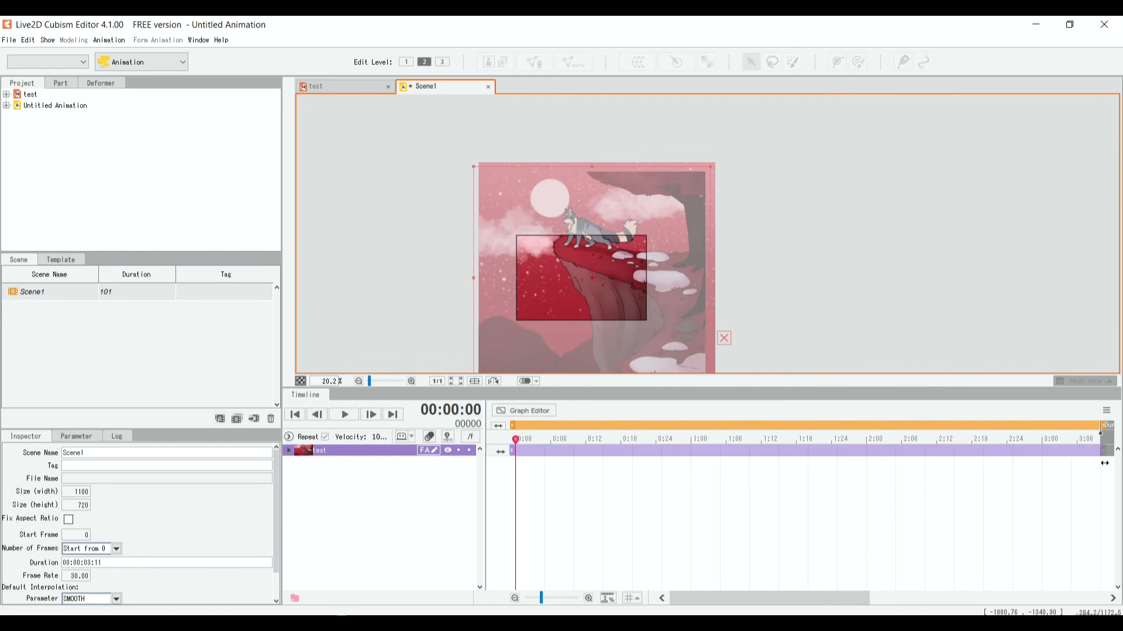
{"action": "left_click_drag", "start_coordinate": [753, 599], "coordinate": [707, 608]}
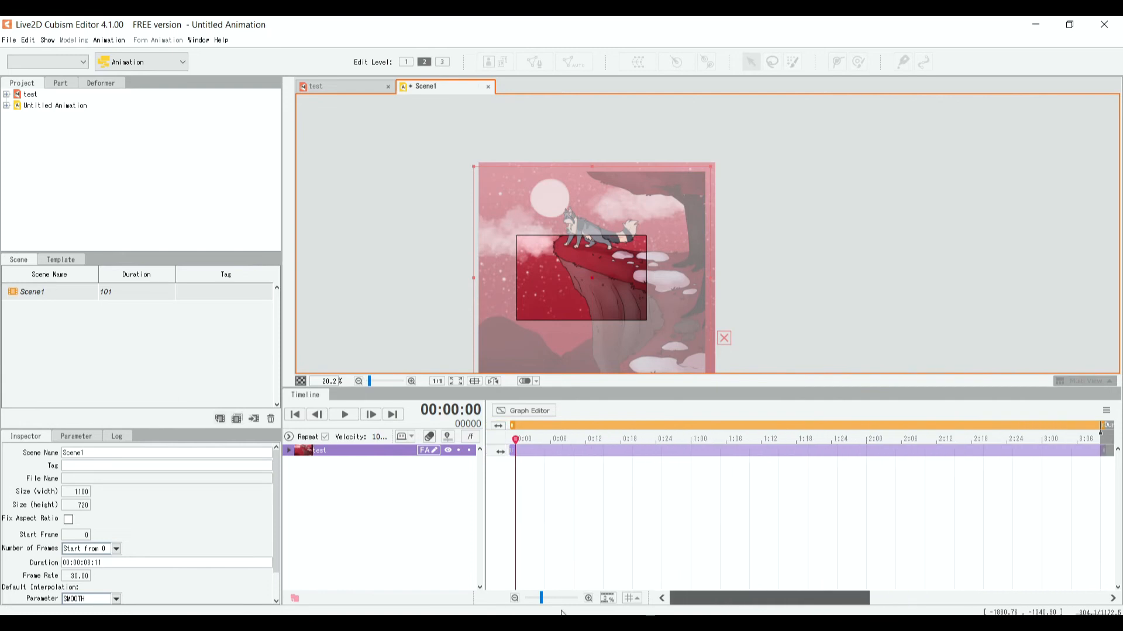
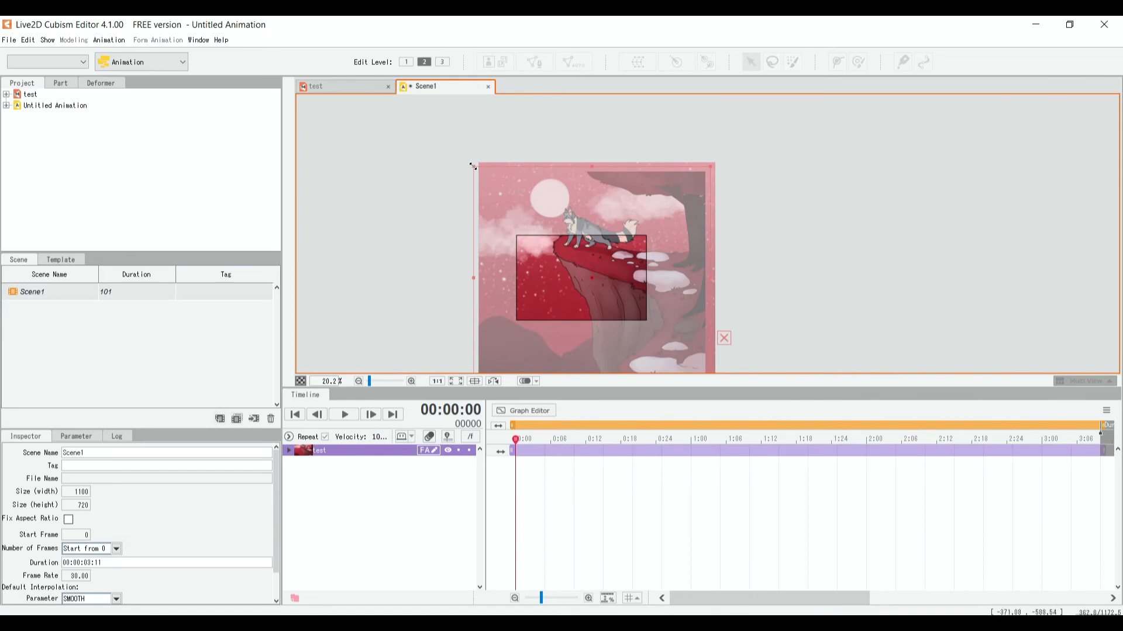
Step: Scale down the model and reposition it so the moon, character, cliff edge and tree fill the scene frame
{"action": "left_click_drag", "start_coordinate": [472, 166], "coordinate": [552, 236]}
{"action": "left_click_drag", "start_coordinate": [570, 290], "coordinate": [559, 312]}
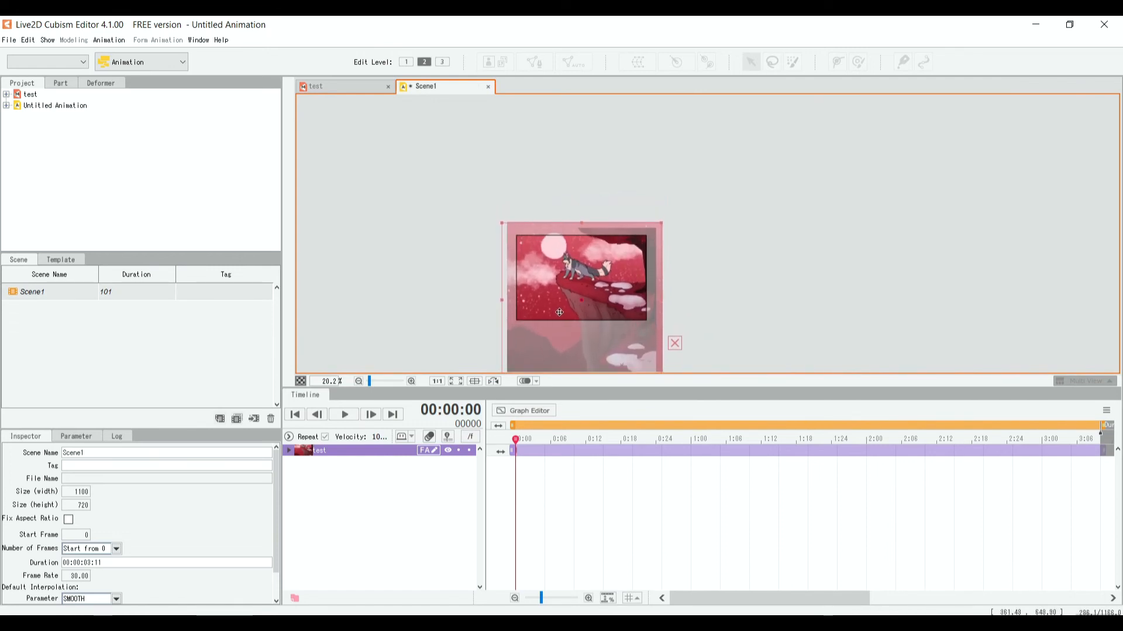
{"action": "scroll", "coordinate": [560, 312], "scroll_direction": "up", "scroll_amount": 5}
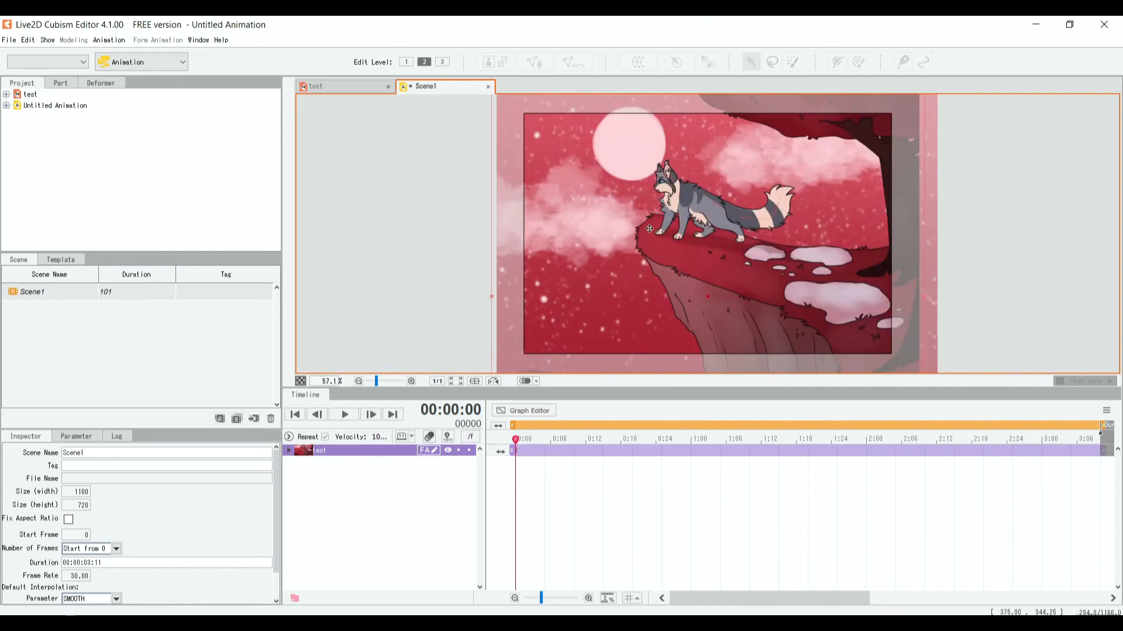
{"action": "scroll", "coordinate": [650, 230], "scroll_direction": "down", "scroll_amount": 3}
{"action": "mouse_move", "coordinate": [678, 328]}
{"action": "left_mouse_down"}
{"action": "mouse_move", "coordinate": [679, 231]}
{"action": "mouse_move", "coordinate": [676, 336]}
{"action": "left_mouse_up"}
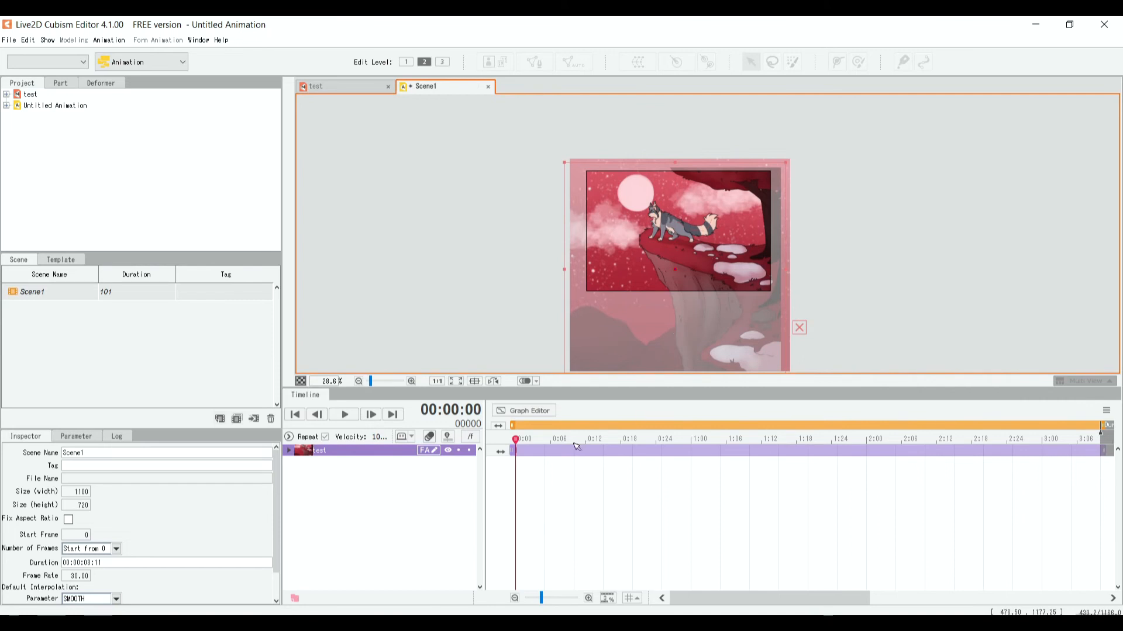
Step: Expand the test track's Live2D parameters, key Bristle Head at -30 on frame 0 and 30 on frame 100, and play the motion
{"action": "left_click", "coordinate": [291, 451]}
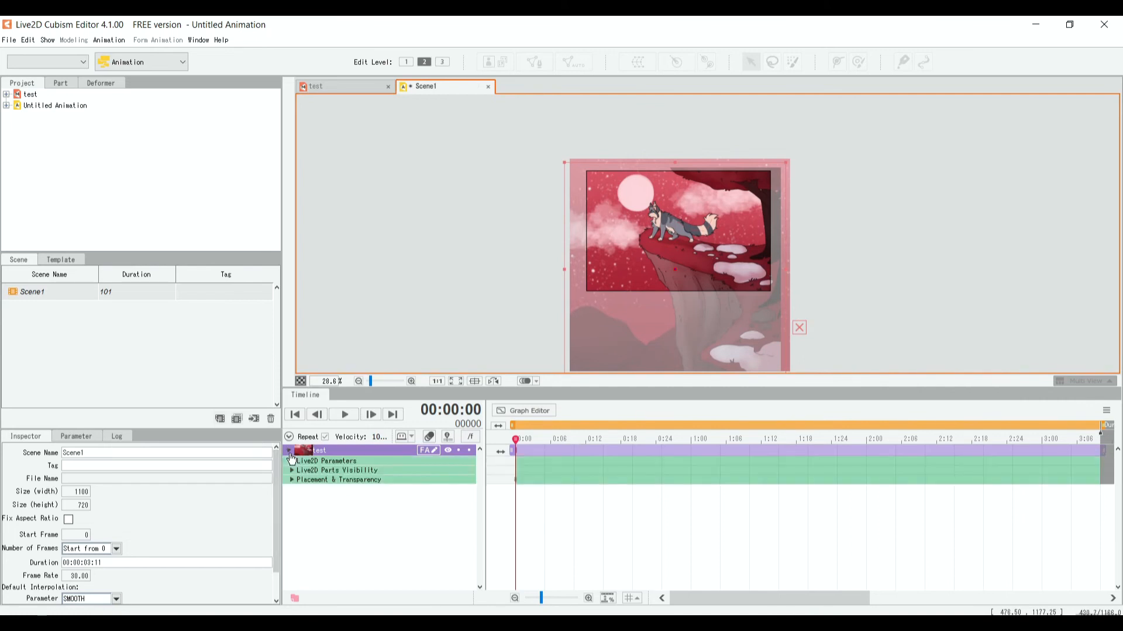
{"action": "left_click", "coordinate": [292, 461]}
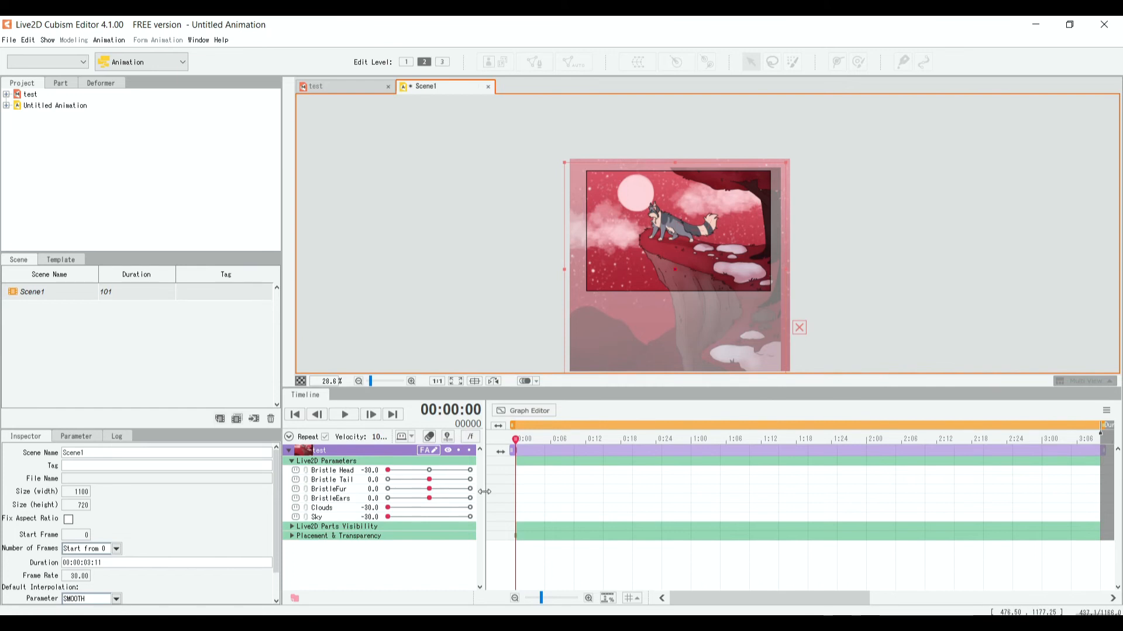
{"action": "left_click", "coordinate": [388, 471]}
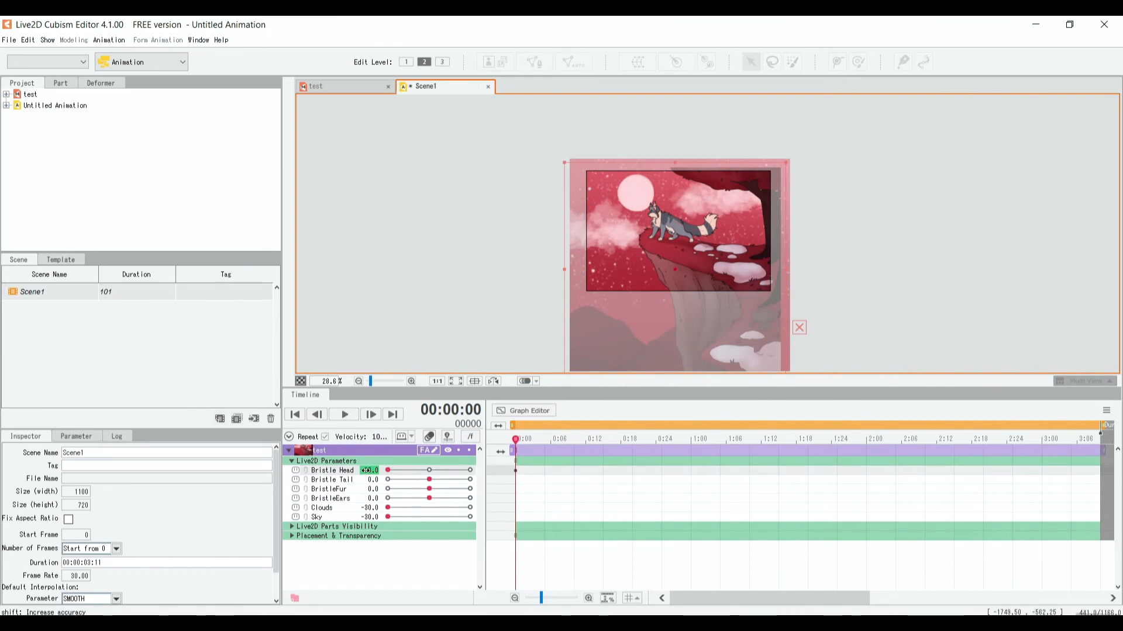
{"action": "left_click_drag", "start_coordinate": [517, 440], "coordinate": [1103, 477]}
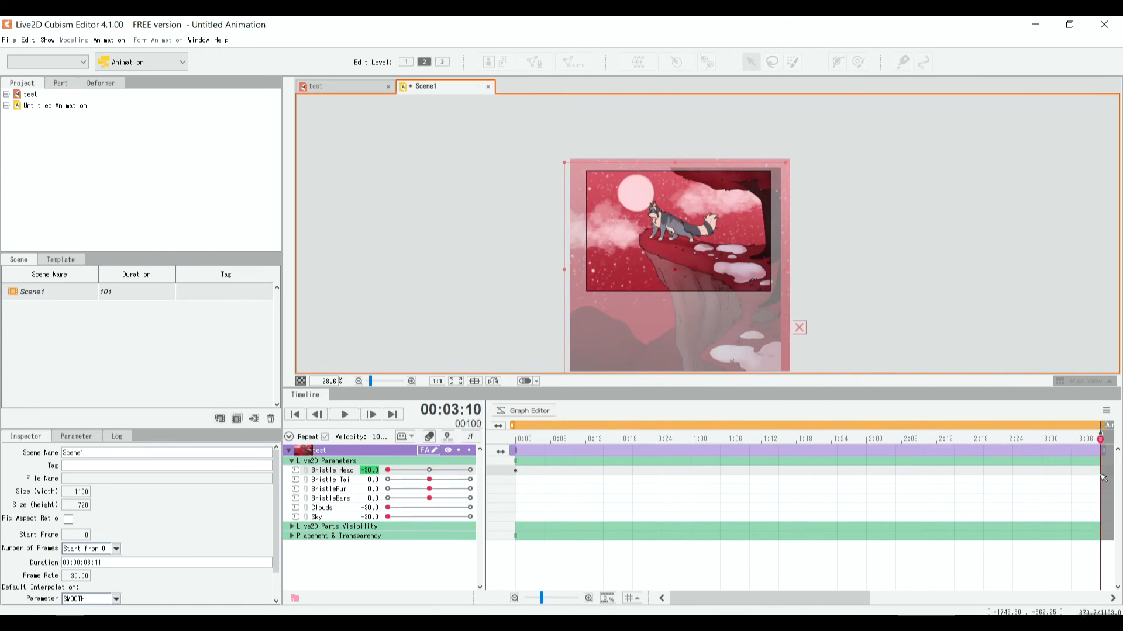
{"action": "left_click_drag", "start_coordinate": [401, 473], "coordinate": [519, 472]}
{"action": "key", "text": "ctrl+0"}
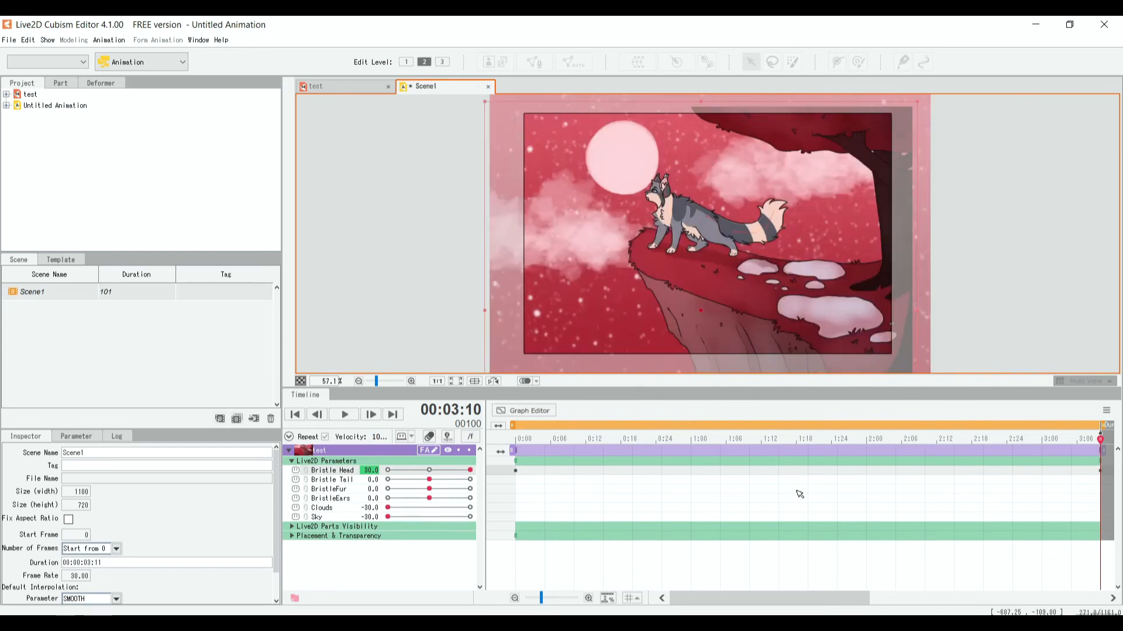
{"action": "left_click", "coordinate": [343, 415]}
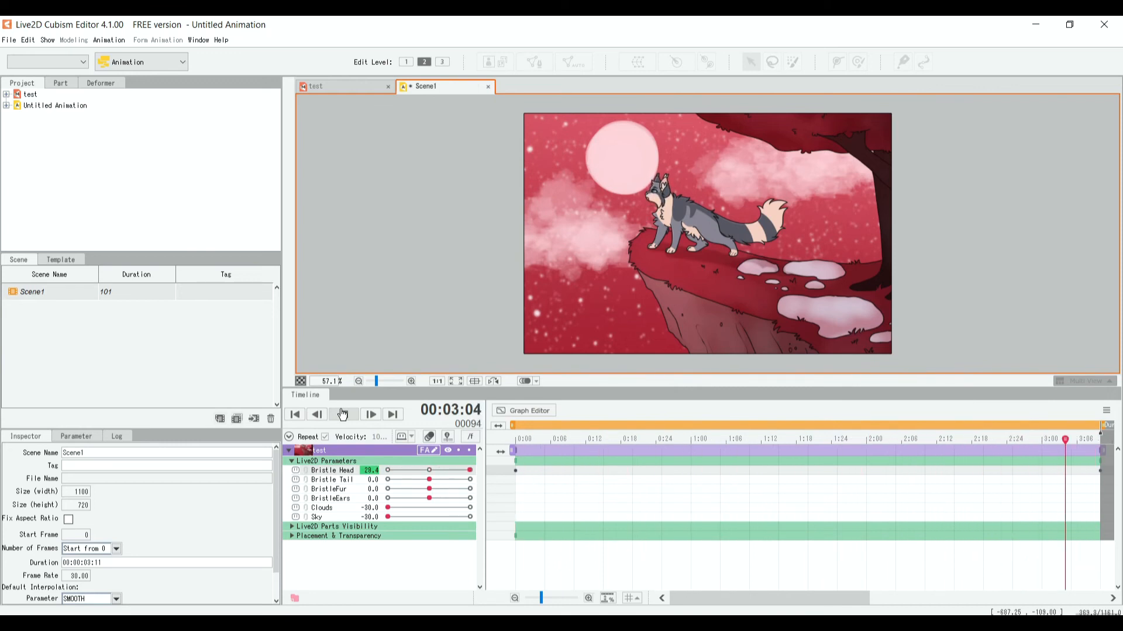
{"action": "left_click", "coordinate": [344, 416]}
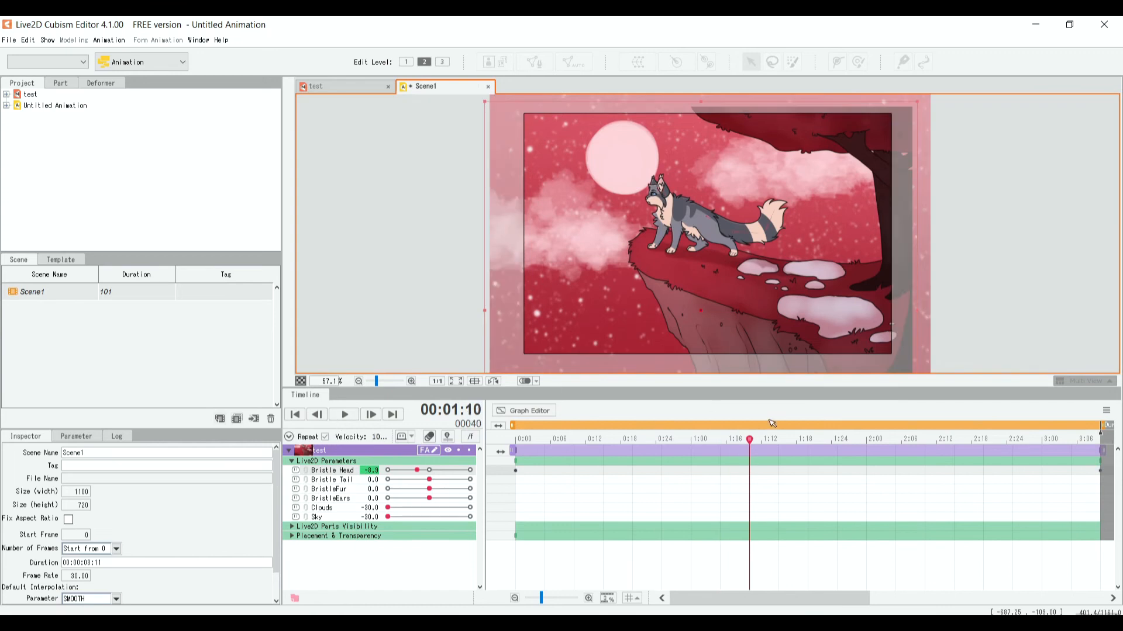
Step: Add intermediate Bristle Head keyframes at frames 18 and 35, then play back the head motion
{"action": "left_click_drag", "start_coordinate": [752, 438], "coordinate": [662, 486]}
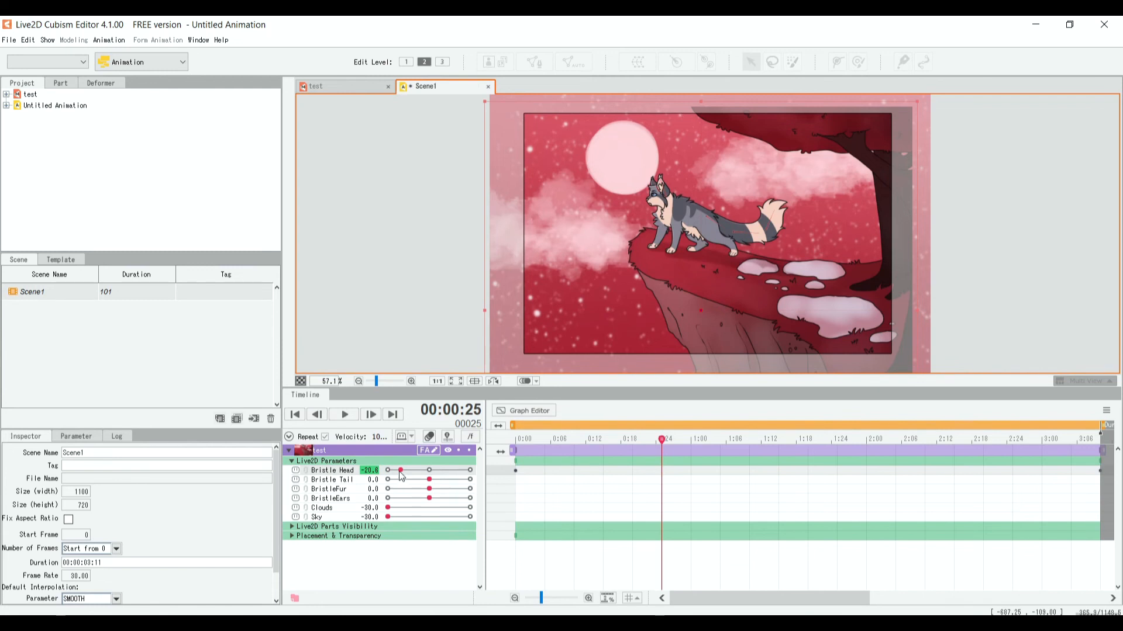
{"action": "left_click", "coordinate": [724, 443]}
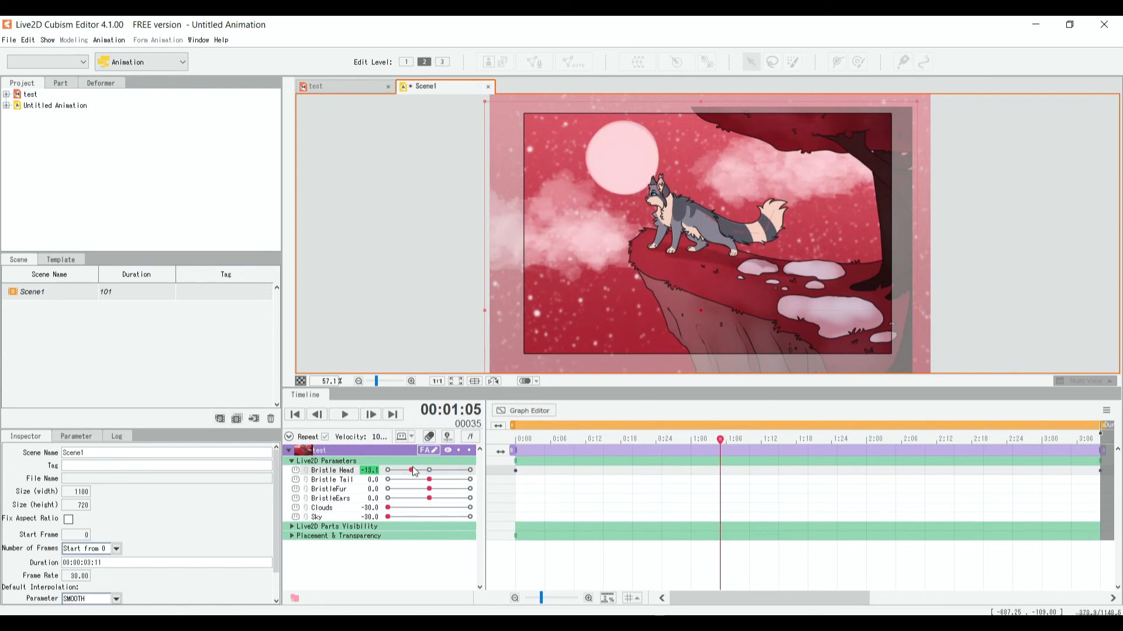
{"action": "left_click_drag", "start_coordinate": [413, 476], "coordinate": [402, 476]}
{"action": "left_click_drag", "start_coordinate": [730, 439], "coordinate": [506, 462]}
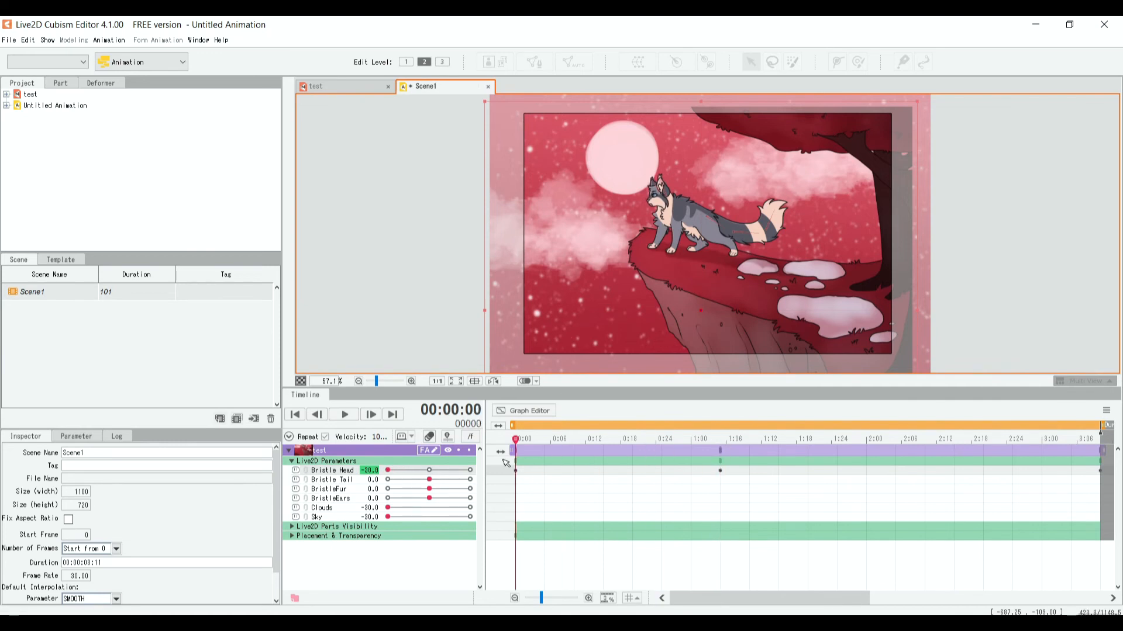
{"action": "left_click", "coordinate": [621, 440]}
{"action": "left_click_drag", "start_coordinate": [621, 439], "coordinate": [517, 481]}
{"action": "left_click", "coordinate": [345, 415]}
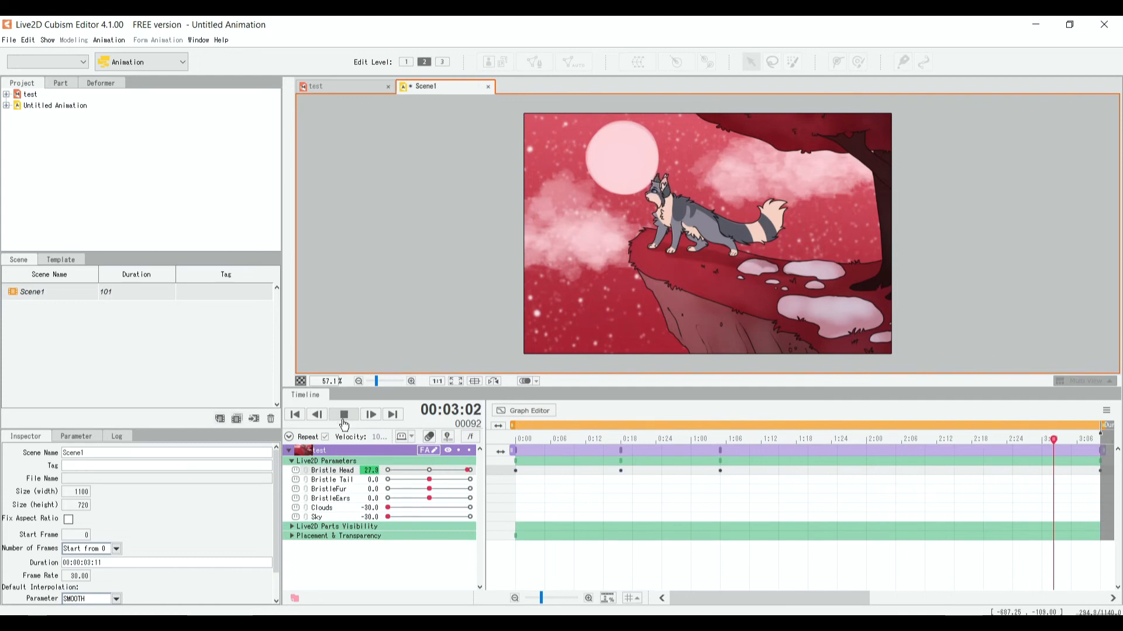
{"action": "left_click", "coordinate": [363, 415]}
Step: Key Bristle Tail at 30 on frame 0, add a key on frame 45, set -30 on frame 100, and play the tail motion
{"action": "left_click_drag", "start_coordinate": [601, 442], "coordinate": [501, 470]}
{"action": "left_click_drag", "start_coordinate": [429, 479], "coordinate": [478, 494]}
{"action": "left_click", "coordinate": [779, 440]}
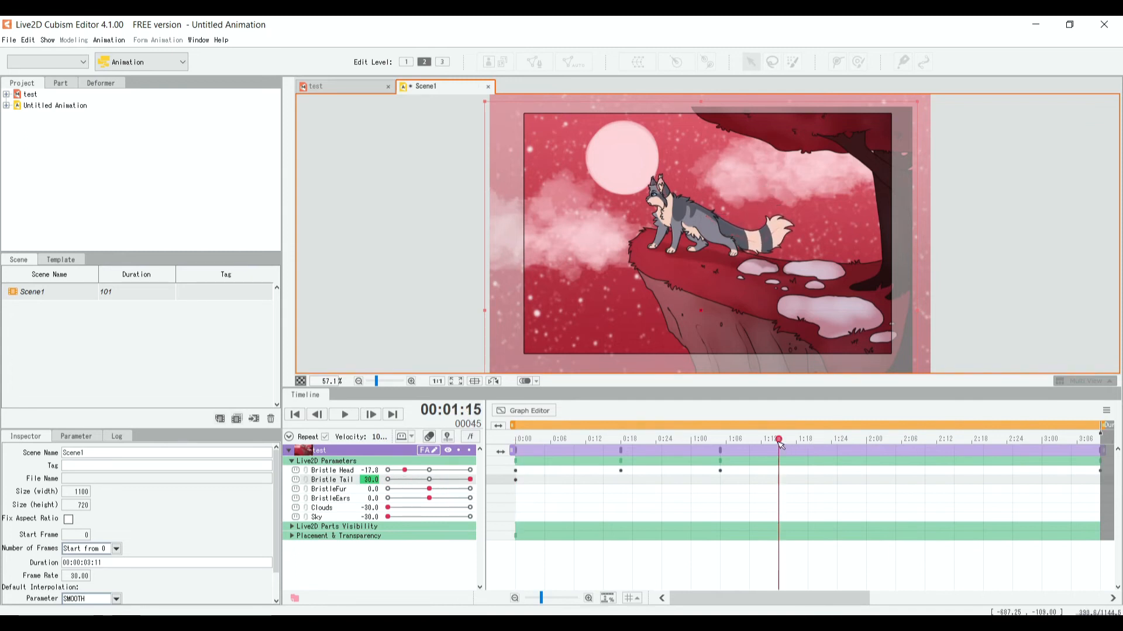
{"action": "left_click_drag", "start_coordinate": [458, 484], "coordinate": [441, 484]}
{"action": "left_click_drag", "start_coordinate": [781, 445], "coordinate": [1105, 500]}
{"action": "left_click_drag", "start_coordinate": [465, 470], "coordinate": [541, 470]}
{"action": "left_click_drag", "start_coordinate": [450, 481], "coordinate": [345, 486]}
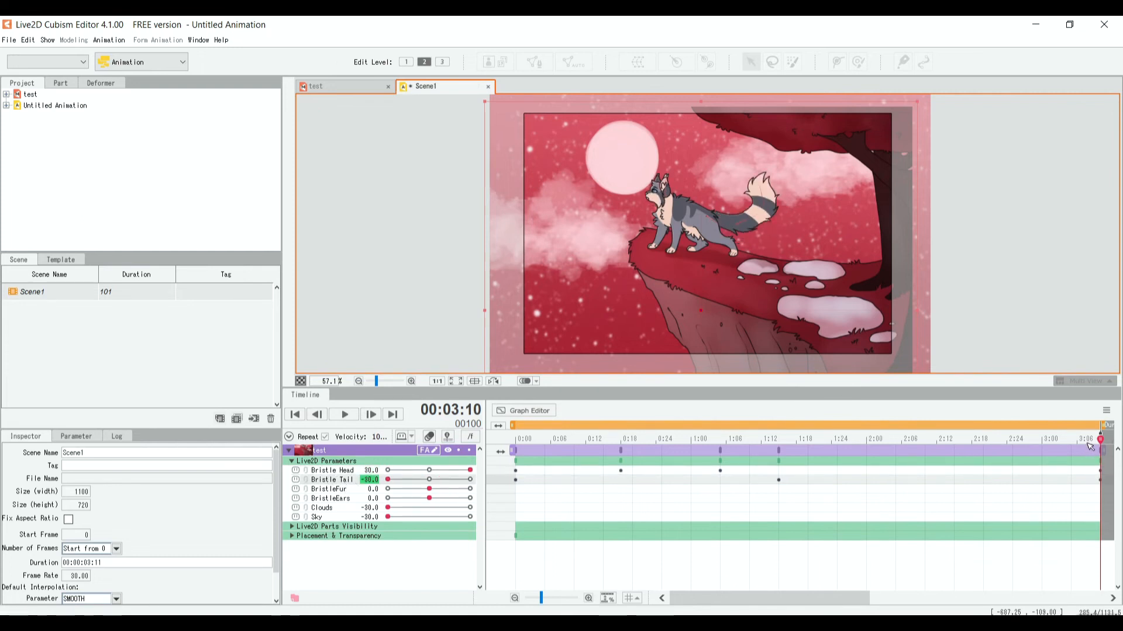
{"action": "left_click_drag", "start_coordinate": [1102, 440], "coordinate": [386, 522]}
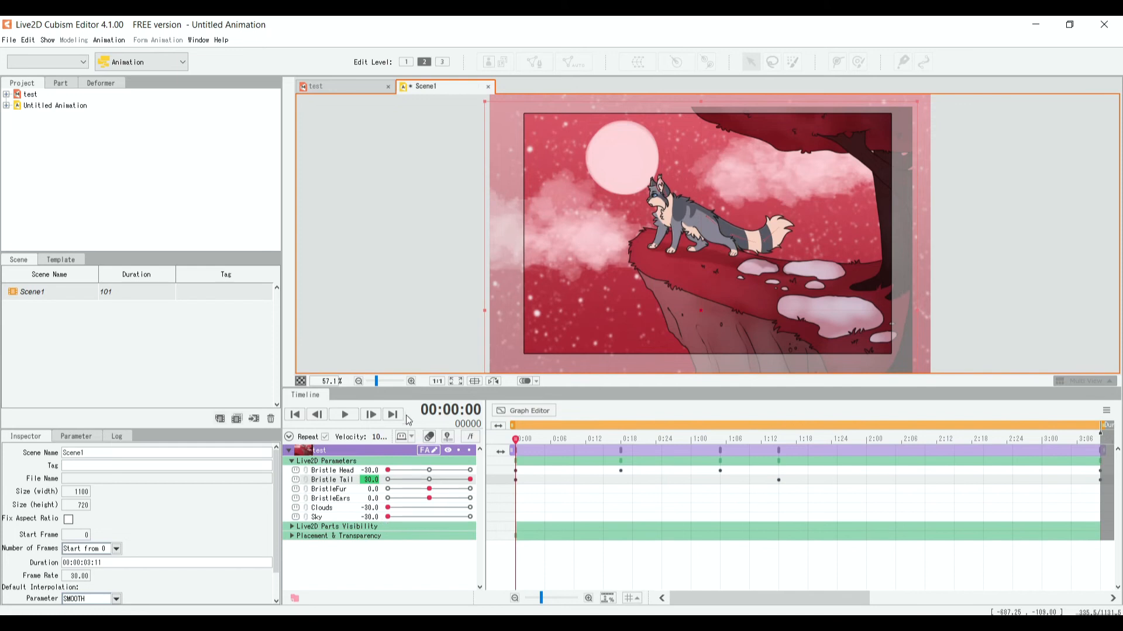
{"action": "left_click", "coordinate": [344, 415]}
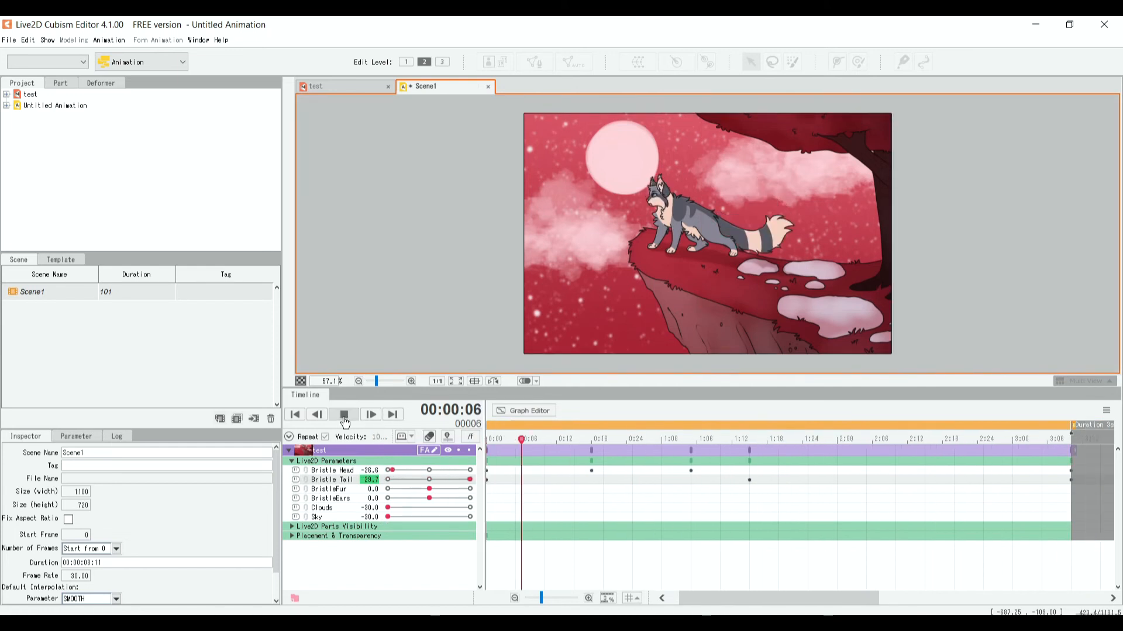
{"action": "left_click", "coordinate": [344, 416]}
Step: Key BristleFur at 30 on frame 0, -30 on frame 25 and 30 on frame 50
{"action": "left_click_drag", "start_coordinate": [657, 440], "coordinate": [476, 492]}
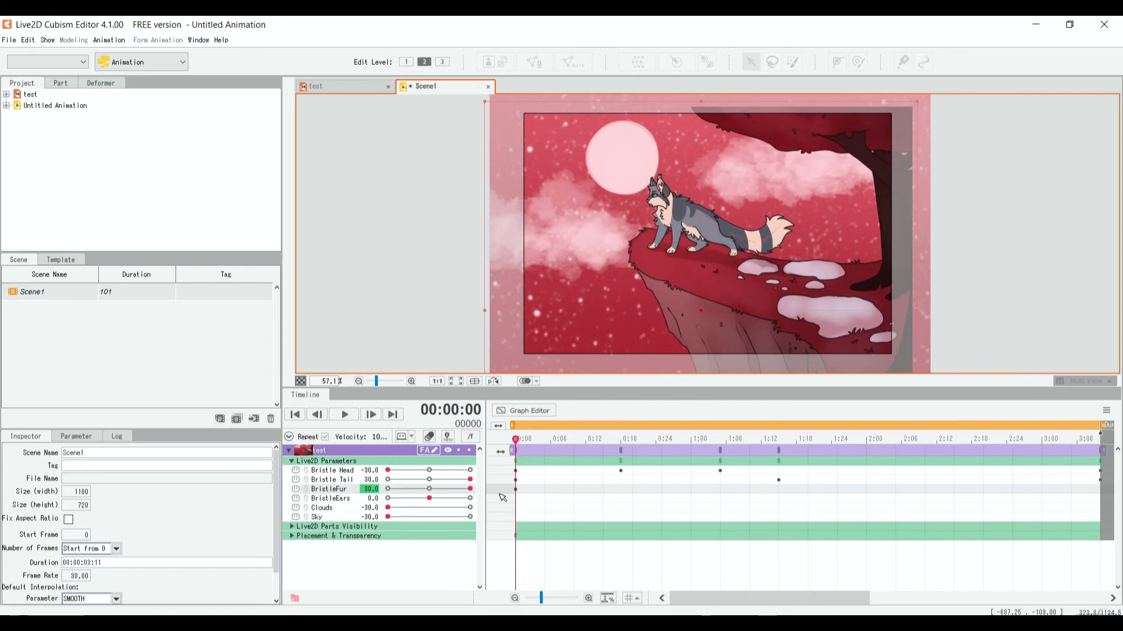
{"action": "left_click_drag", "start_coordinate": [634, 436], "coordinate": [667, 452]}
{"action": "left_click_drag", "start_coordinate": [458, 491], "coordinate": [363, 500]}
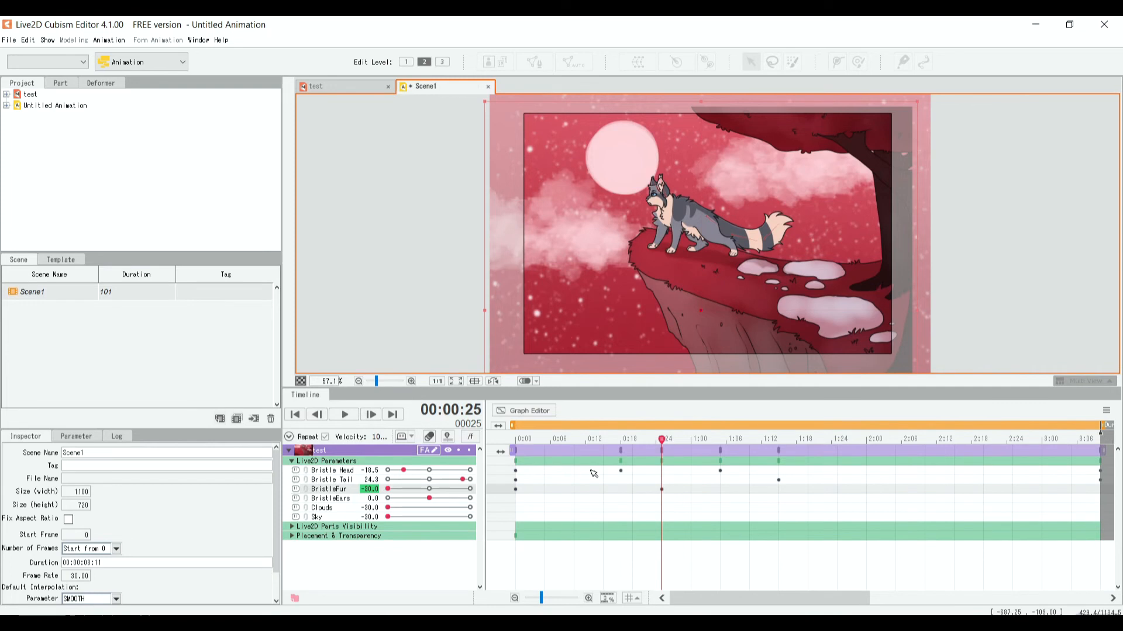
{"action": "left_click", "coordinate": [808, 439]}
{"action": "left_click_drag", "start_coordinate": [401, 491], "coordinate": [529, 493]}
Step: Key BristleFur at -30 on frame 75 and 30 on frame 100, and play back the fur motion
{"action": "left_click", "coordinate": [955, 439]}
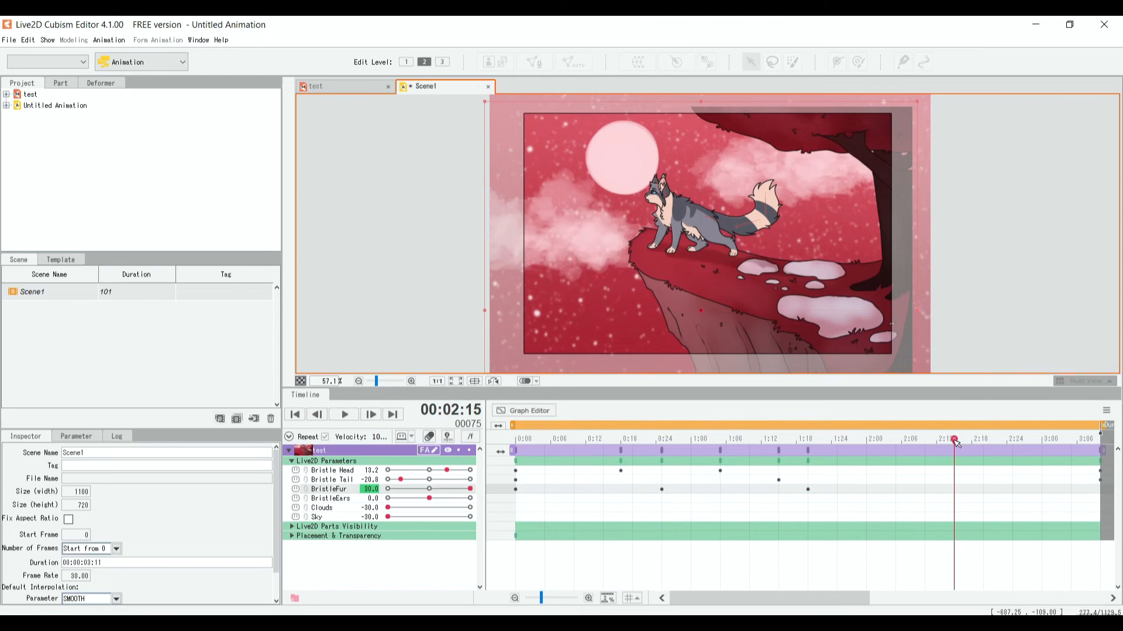
{"action": "left_click_drag", "start_coordinate": [449, 491], "coordinate": [344, 491]}
{"action": "left_click_drag", "start_coordinate": [955, 442], "coordinate": [1110, 468]}
{"action": "left_click_drag", "start_coordinate": [940, 598], "coordinate": [654, 602]}
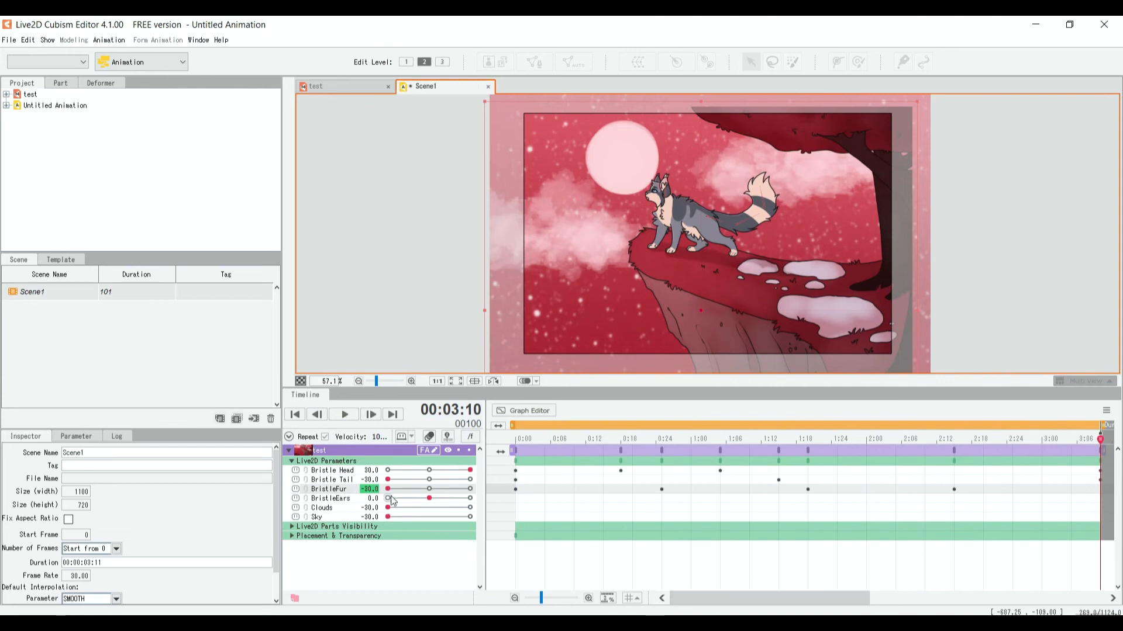
{"action": "left_click_drag", "start_coordinate": [396, 490], "coordinate": [556, 500]}
{"action": "left_click", "coordinate": [345, 414]}
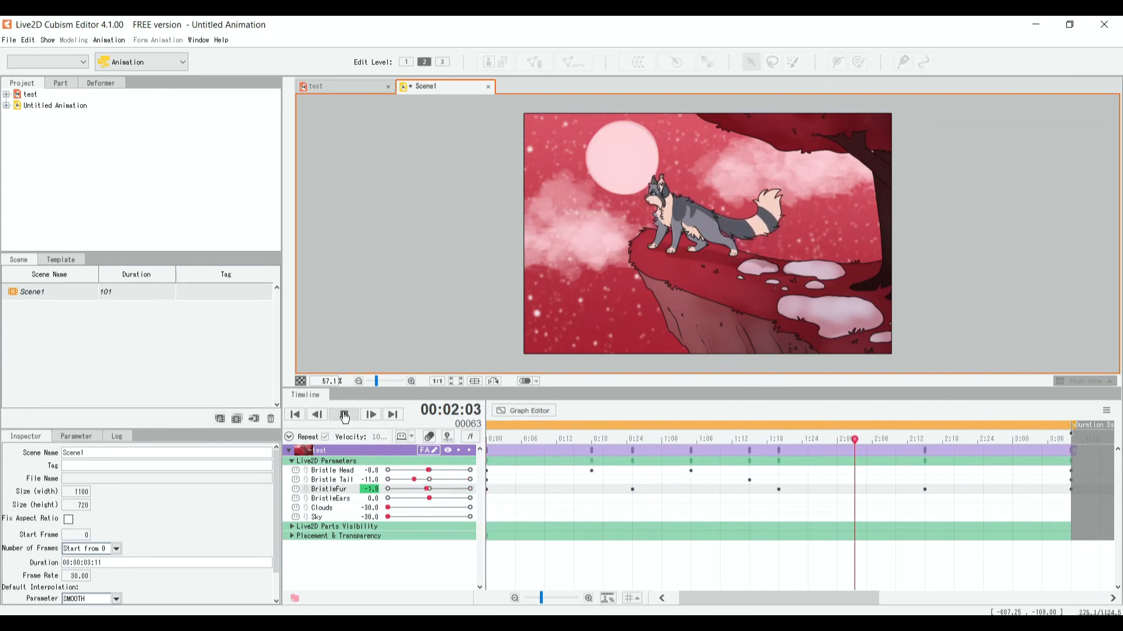
{"action": "left_click", "coordinate": [344, 415]}
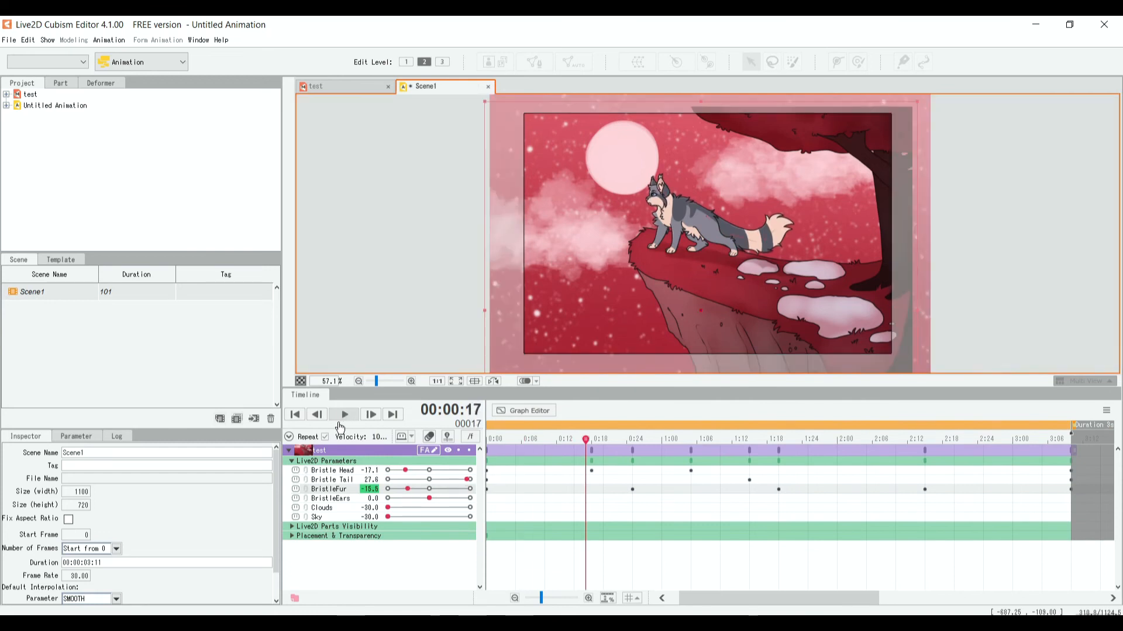
Step: Key BristleEars at -4 on frame 0 and -30 on frame 30
{"action": "left_click_drag", "start_coordinate": [737, 595], "coordinate": [608, 596]}
{"action": "left_click_drag", "start_coordinate": [617, 446], "coordinate": [502, 454]}
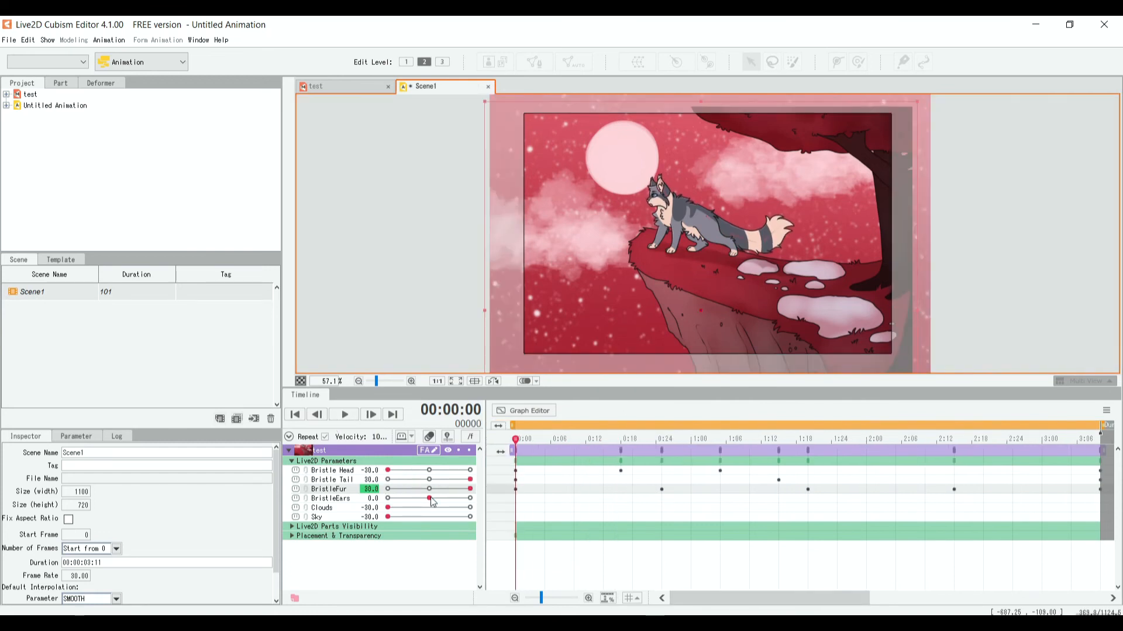
{"action": "left_click_drag", "start_coordinate": [429, 498], "coordinate": [424, 498]}
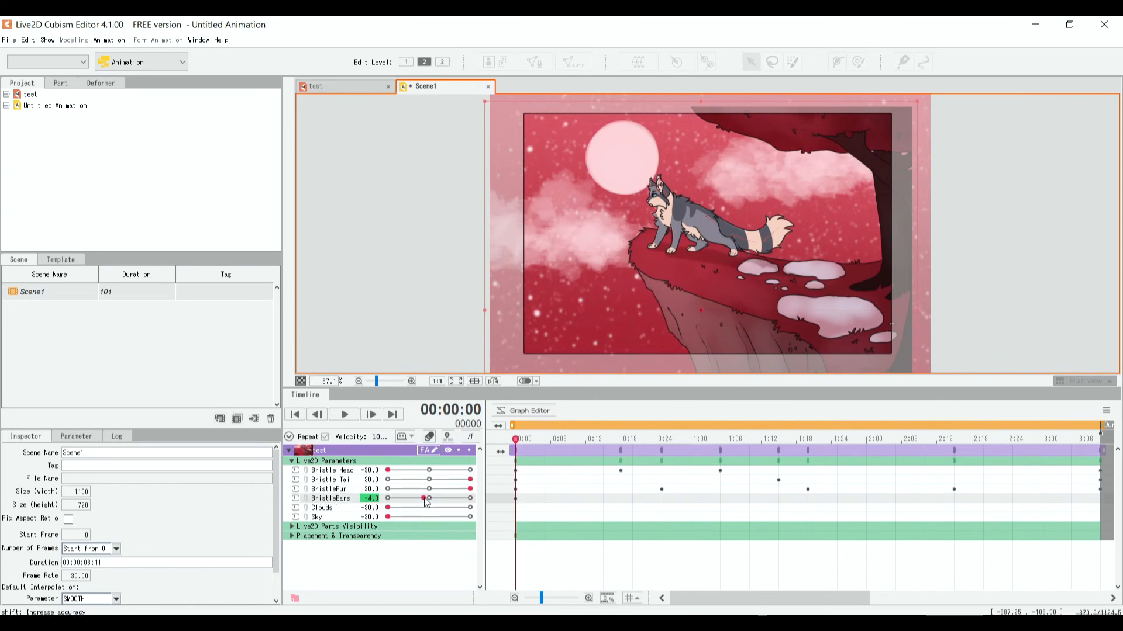
{"action": "left_click_drag", "start_coordinate": [519, 440], "coordinate": [691, 439]}
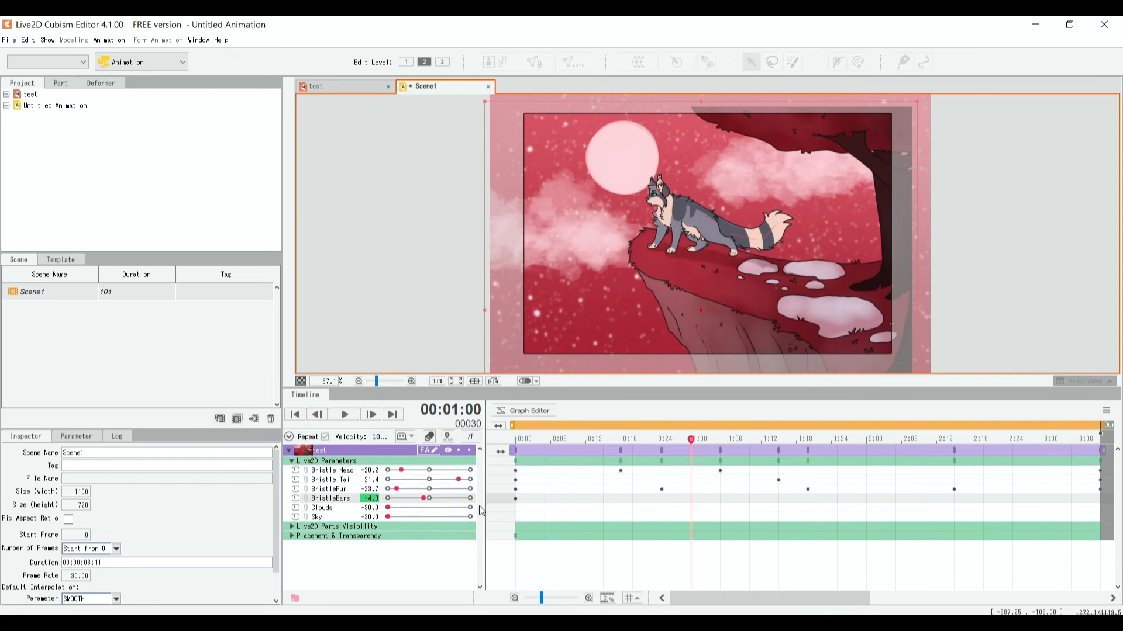
{"action": "left_click_drag", "start_coordinate": [421, 505], "coordinate": [387, 504]}
Step: Key BristleEars at 30 on frame 55 and -30 on frame 80
{"action": "left_click", "coordinate": [840, 440]}
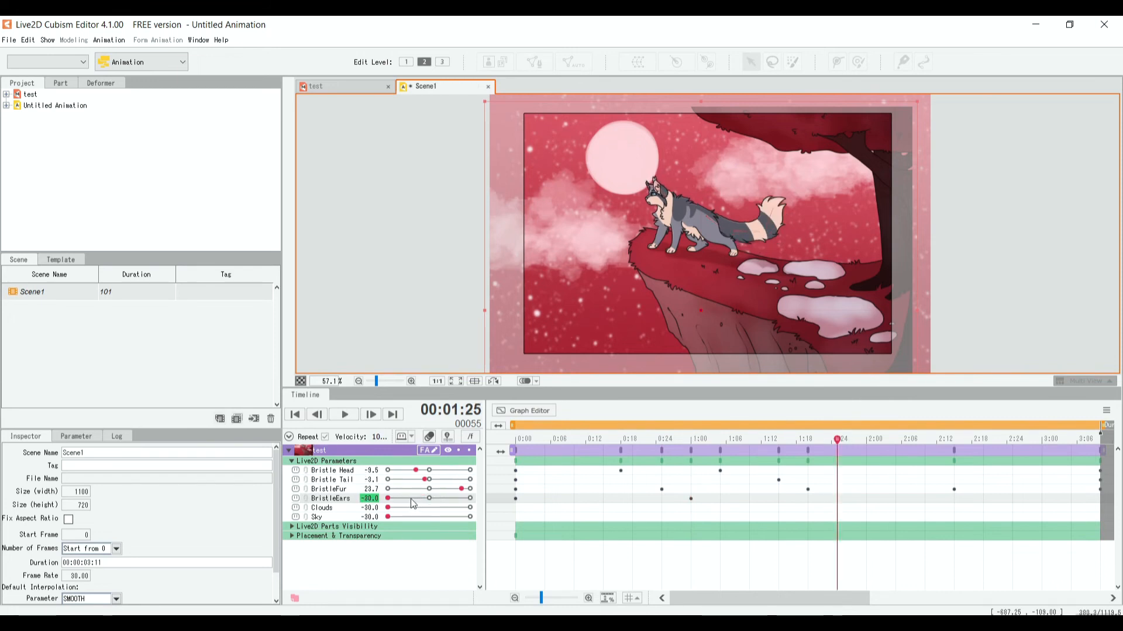
{"action": "left_click_drag", "start_coordinate": [414, 504], "coordinate": [506, 511]}
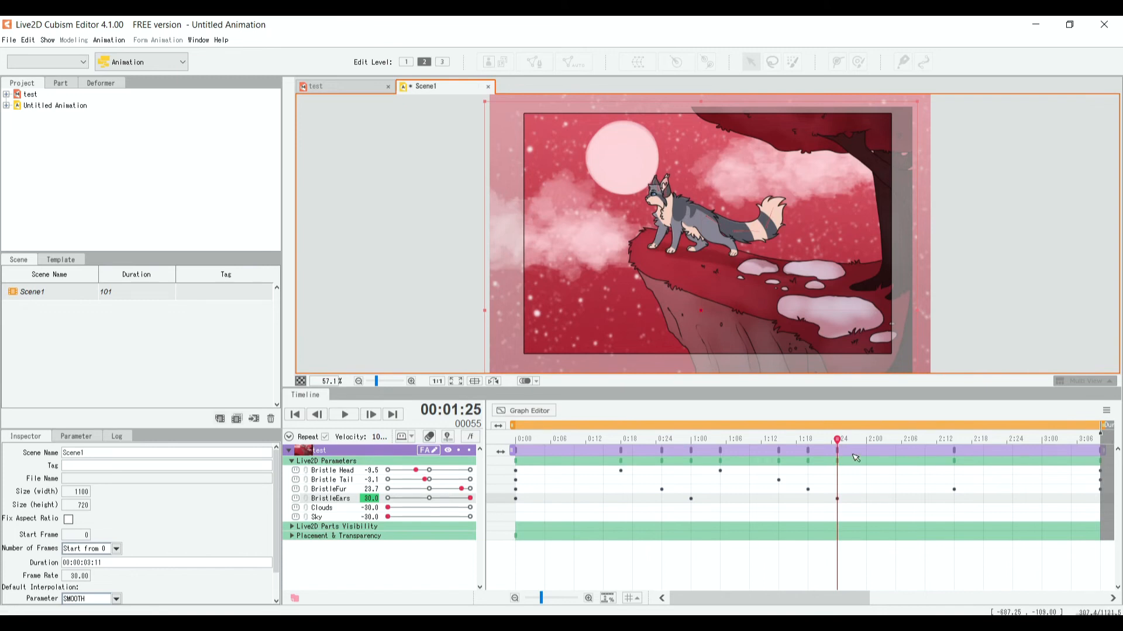
{"action": "left_click_drag", "start_coordinate": [838, 441], "coordinate": [984, 460]}
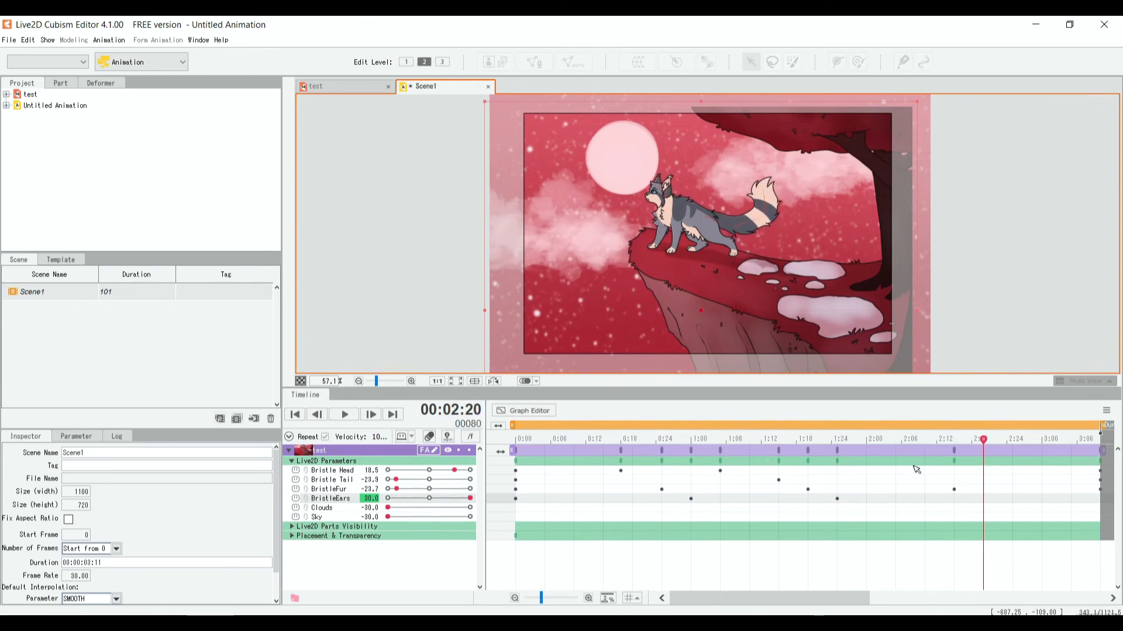
{"action": "left_click_drag", "start_coordinate": [447, 503], "coordinate": [359, 502]}
Step: Key BristleEars at 16 on frame 100, and play back the ear motion
{"action": "left_click_drag", "start_coordinate": [985, 447], "coordinate": [1103, 465]}
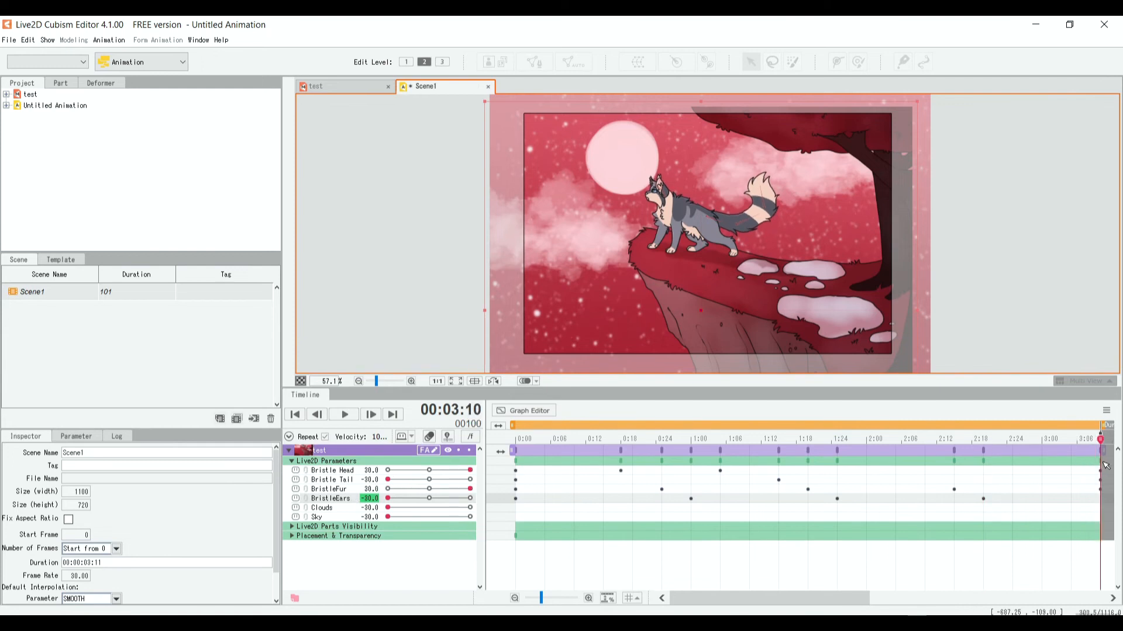
{"action": "left_click", "coordinate": [453, 499]}
{"action": "left_click_drag", "start_coordinate": [1104, 445], "coordinate": [429, 485]}
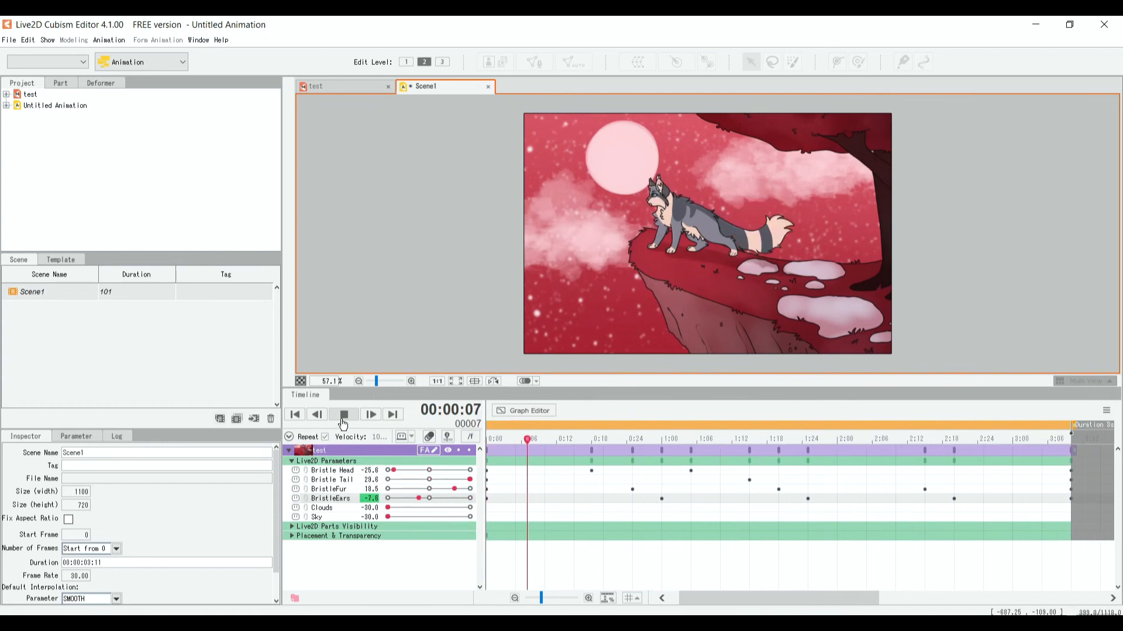
{"action": "left_click", "coordinate": [342, 419]}
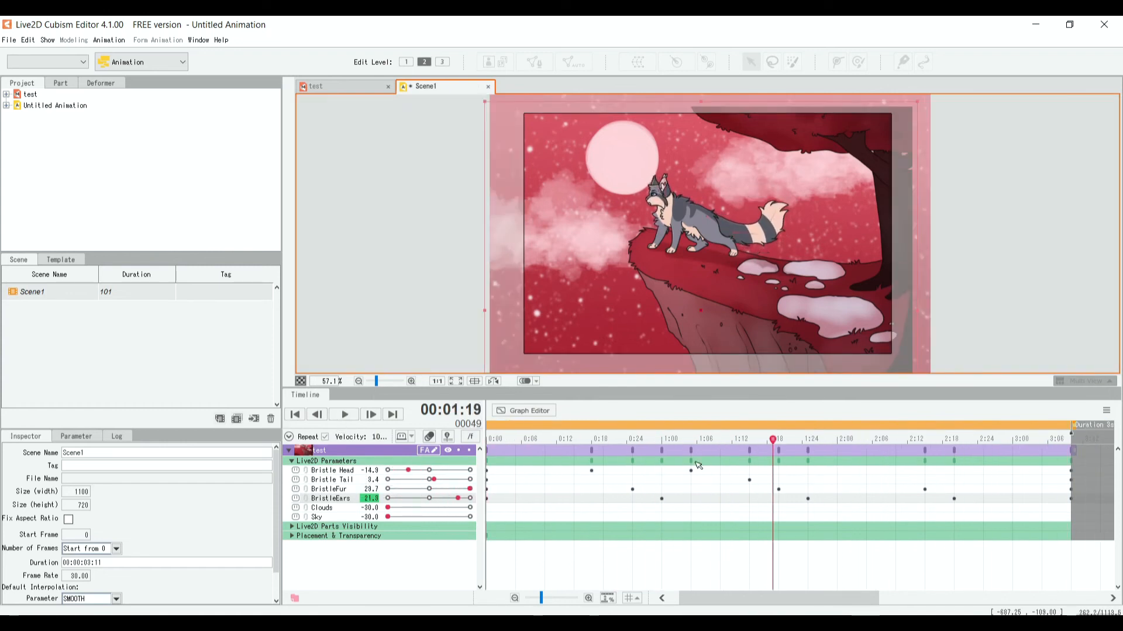
Step: Key Clouds at -30 on frame 0 and 30 on frame 100, and play back the cloud drift
{"action": "left_click_drag", "start_coordinate": [777, 447], "coordinate": [424, 506]}
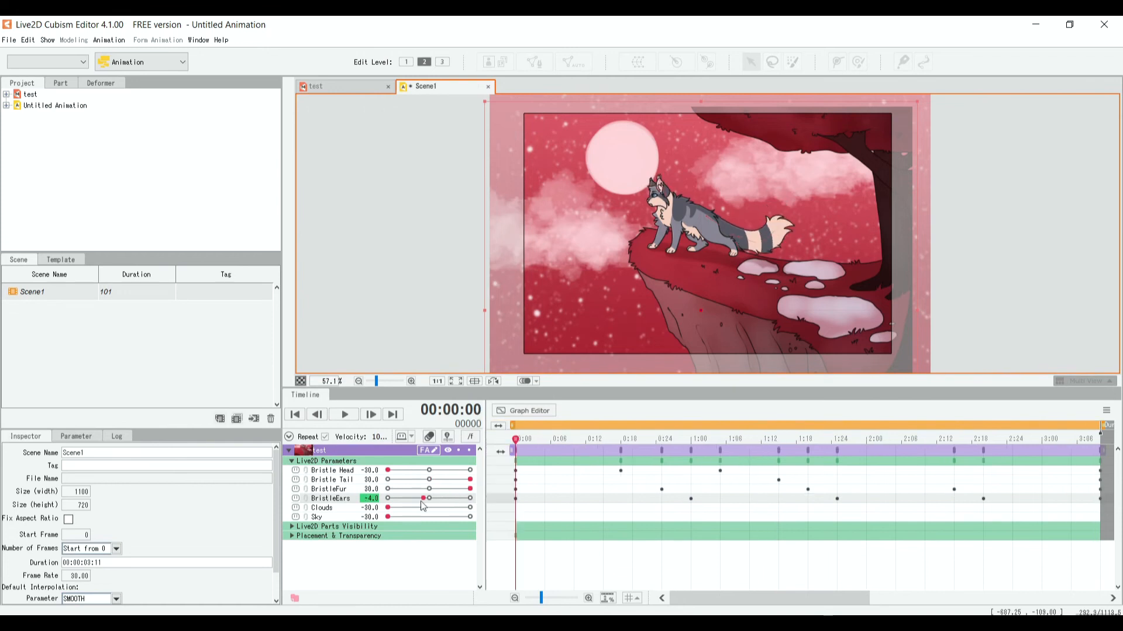
{"action": "left_click", "coordinate": [390, 509]}
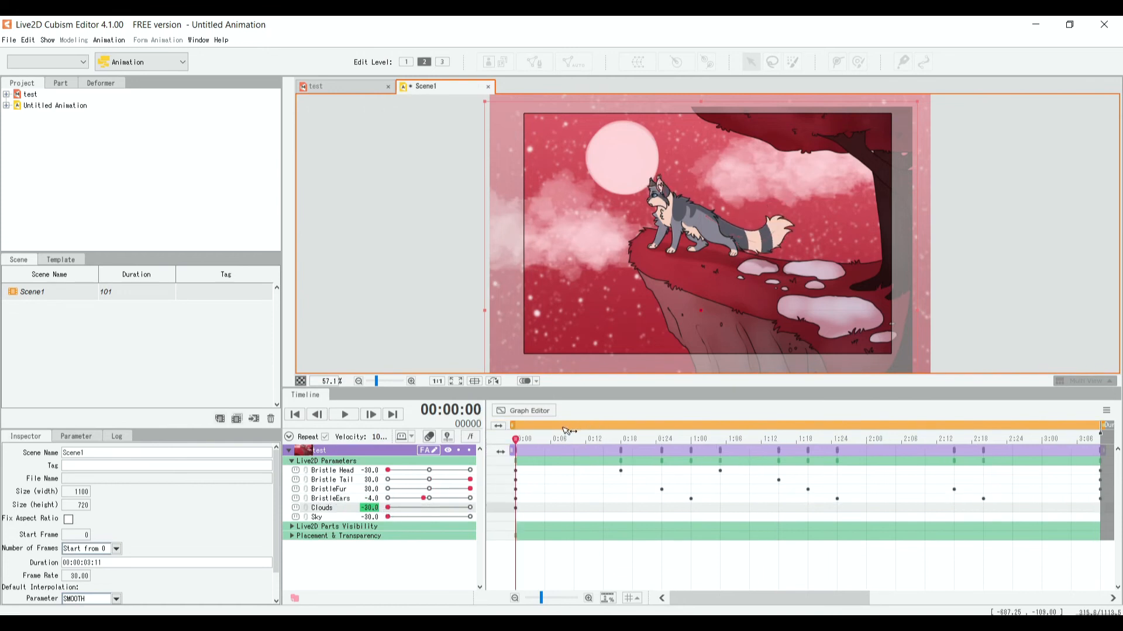
{"action": "left_click_drag", "start_coordinate": [516, 440], "coordinate": [1079, 514]}
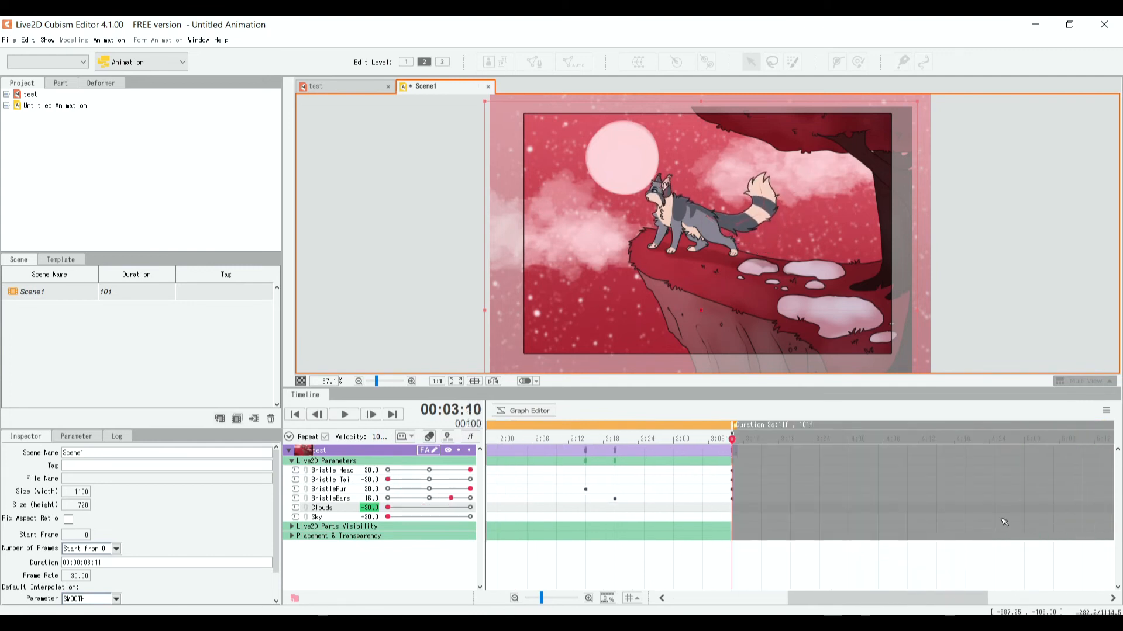
{"action": "left_click_drag", "start_coordinate": [868, 592], "coordinate": [750, 597]}
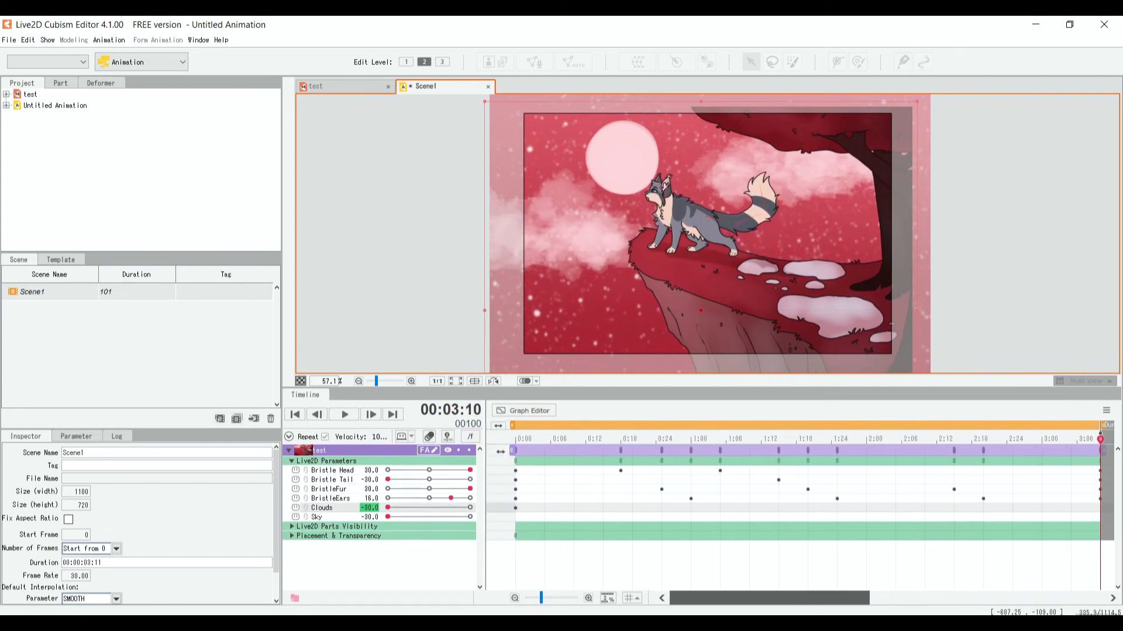
{"action": "left_click_drag", "start_coordinate": [397, 512], "coordinate": [507, 517]}
{"action": "left_click", "coordinate": [337, 421]}
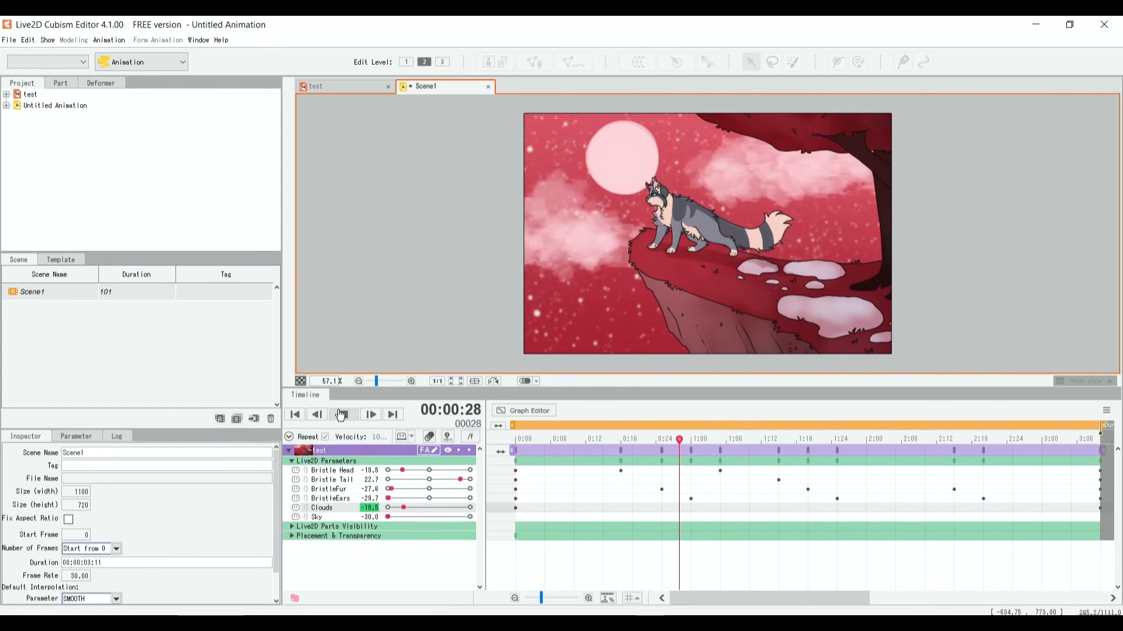
{"action": "left_click", "coordinate": [344, 419]}
Step: Key Sky at -30 on frame 0 and 30 on frame 100, and play back the background motion
{"action": "left_click_drag", "start_coordinate": [709, 448], "coordinate": [510, 464]}
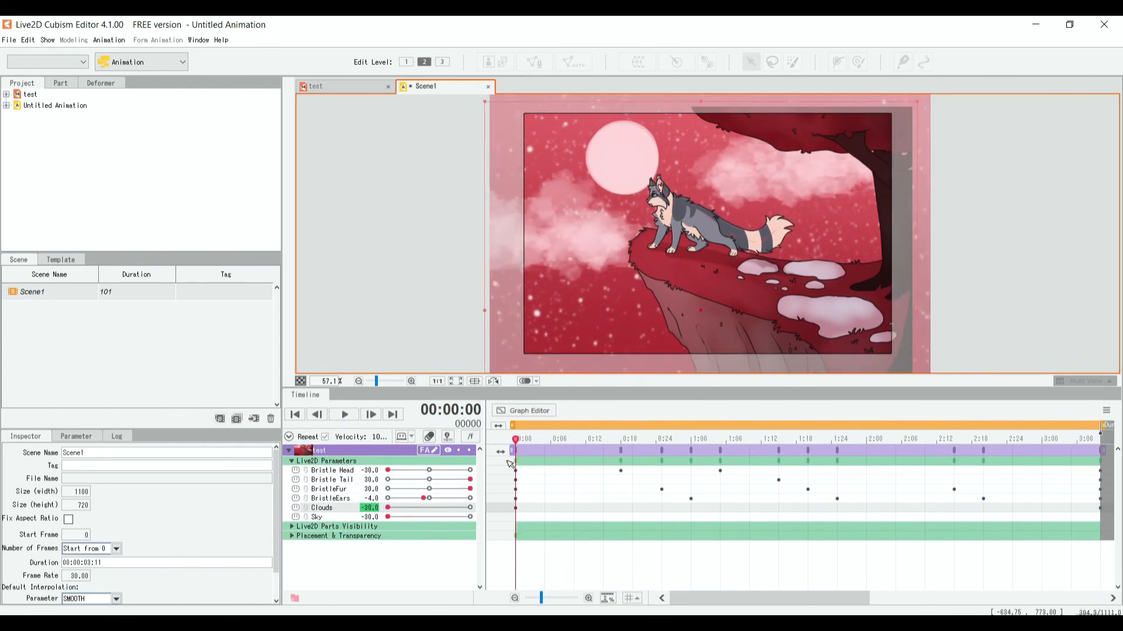
{"action": "left_click", "coordinate": [379, 517]}
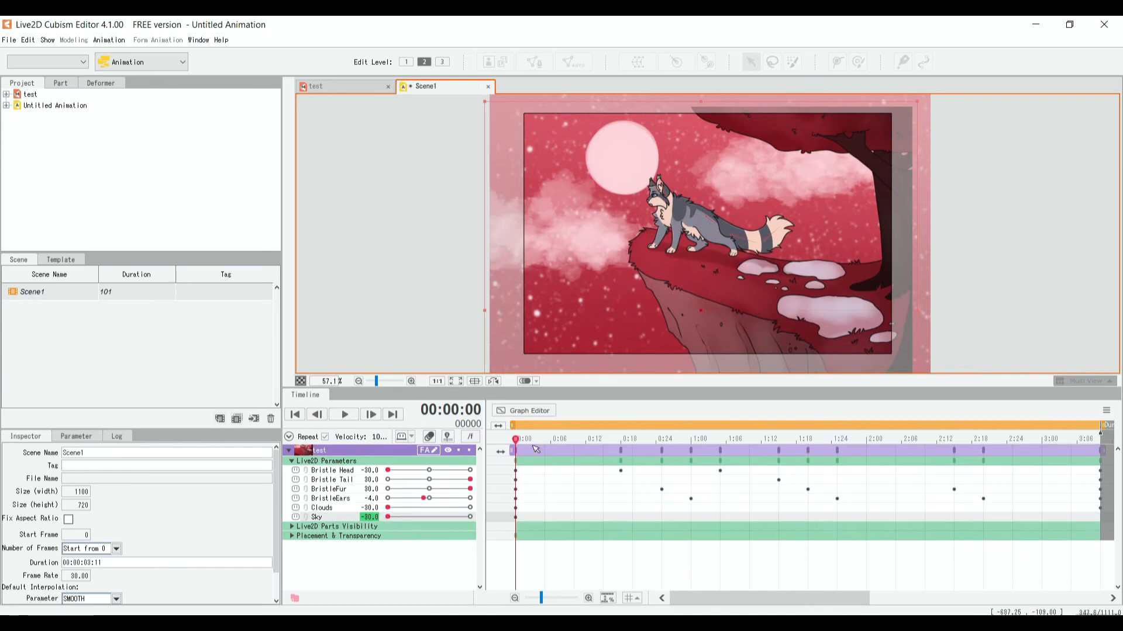
{"action": "left_click_drag", "start_coordinate": [533, 446], "coordinate": [955, 495]}
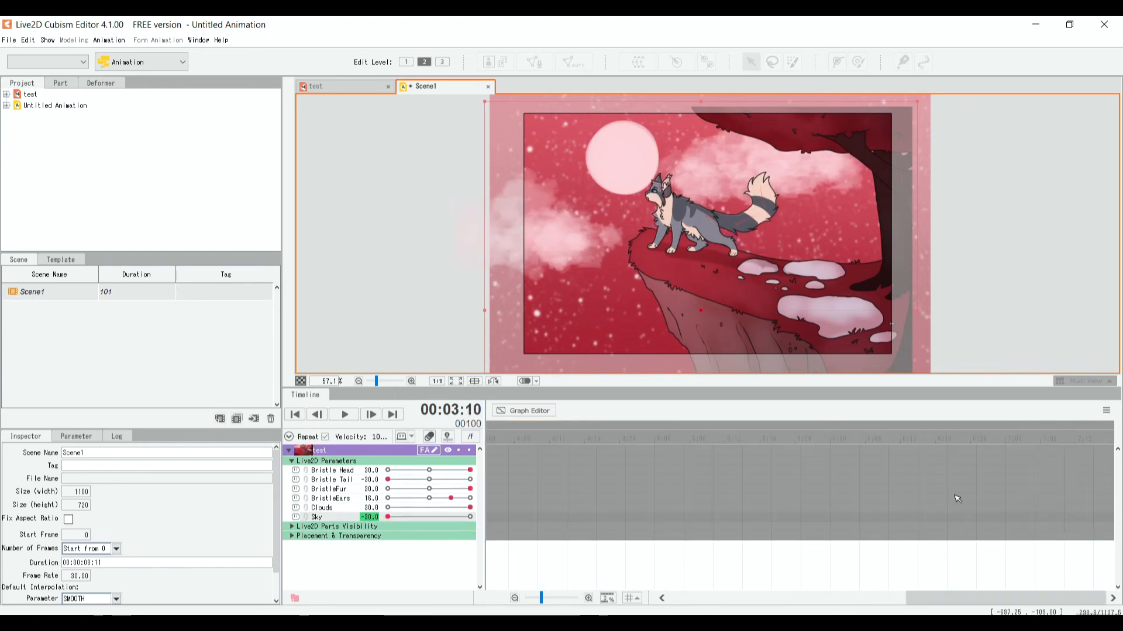
{"action": "left_click_drag", "start_coordinate": [930, 598], "coordinate": [693, 615]}
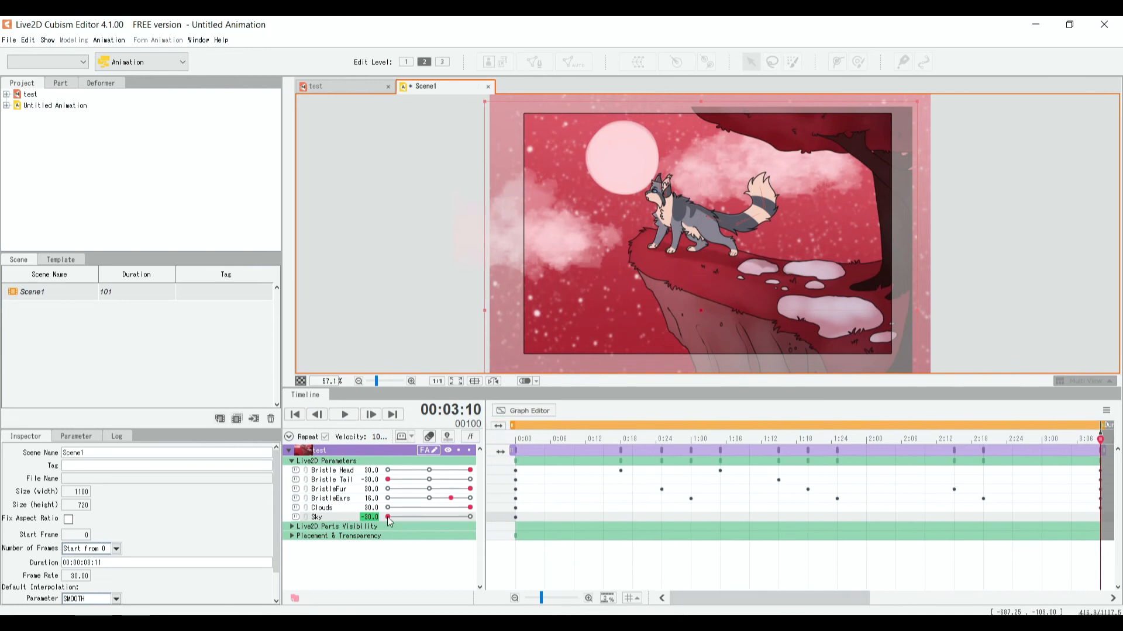
{"action": "left_click_drag", "start_coordinate": [387, 517], "coordinate": [470, 517]}
{"action": "left_click", "coordinate": [345, 415]}
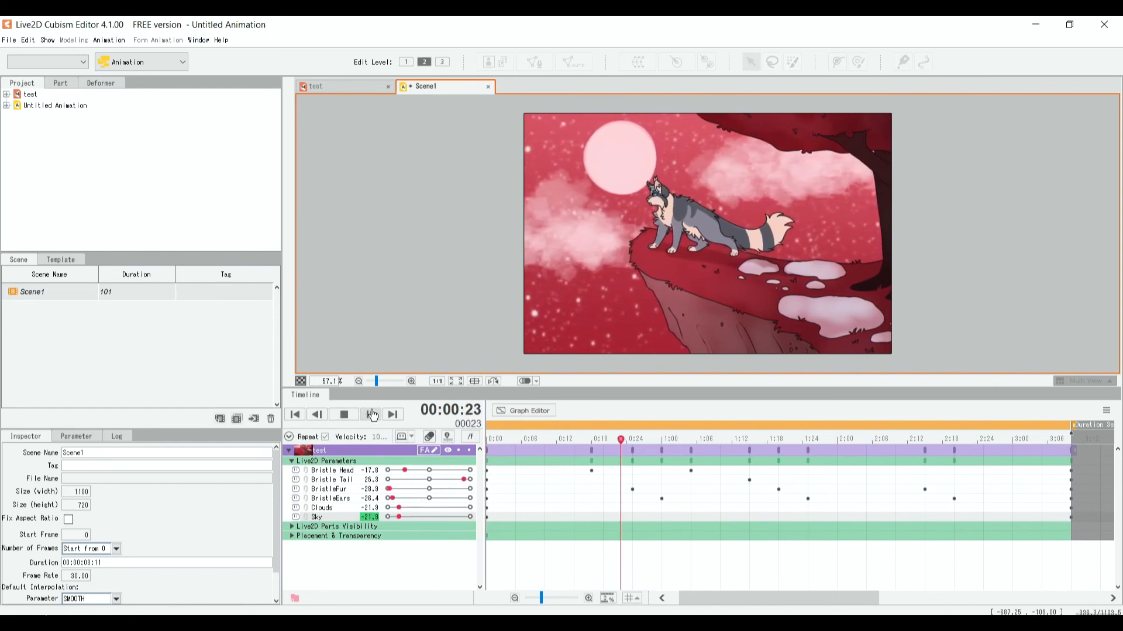
{"action": "left_click", "coordinate": [345, 415]}
Step: Reverse the cloud drift by setting Clouds to 30 on frame 0 and -30 on frame 100, and play it back
{"action": "left_click_drag", "start_coordinate": [702, 440], "coordinate": [445, 480]}
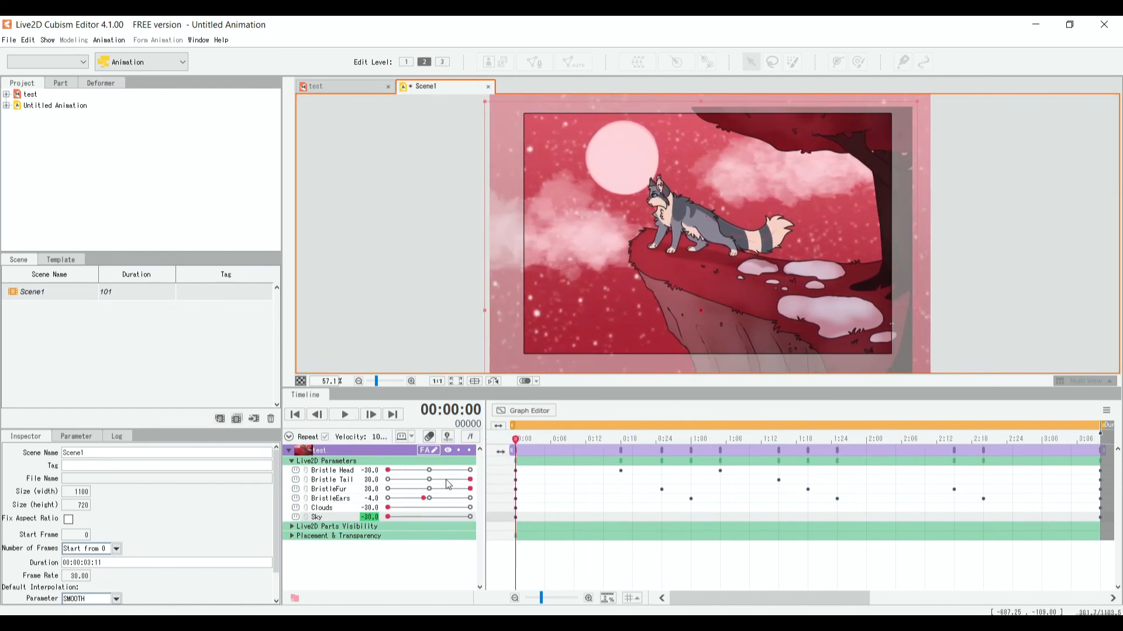
{"action": "left_click_drag", "start_coordinate": [388, 507], "coordinate": [467, 508]}
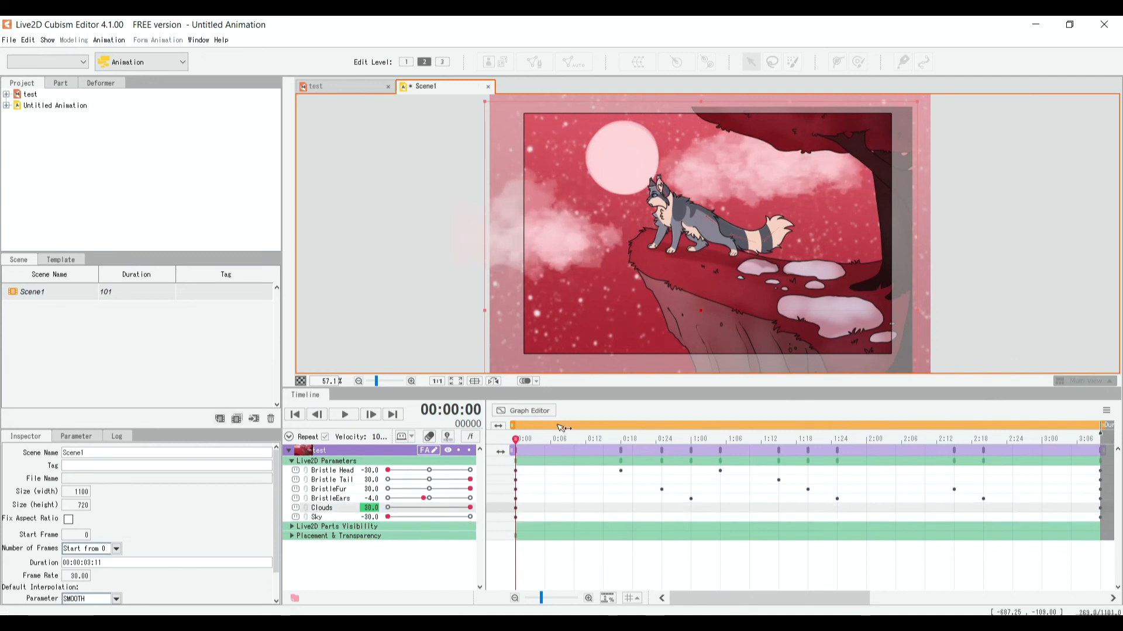
{"action": "left_click_drag", "start_coordinate": [518, 443], "coordinate": [1111, 442]}
{"action": "left_click_drag", "start_coordinate": [944, 606], "coordinate": [709, 605]}
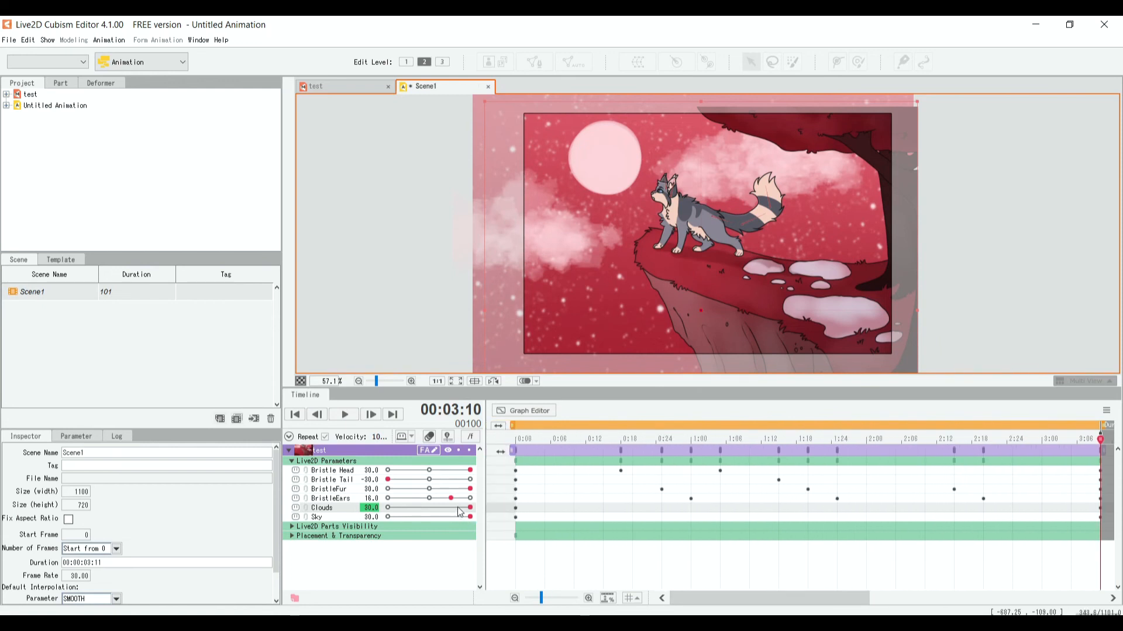
{"action": "left_click_drag", "start_coordinate": [391, 519], "coordinate": [294, 522]}
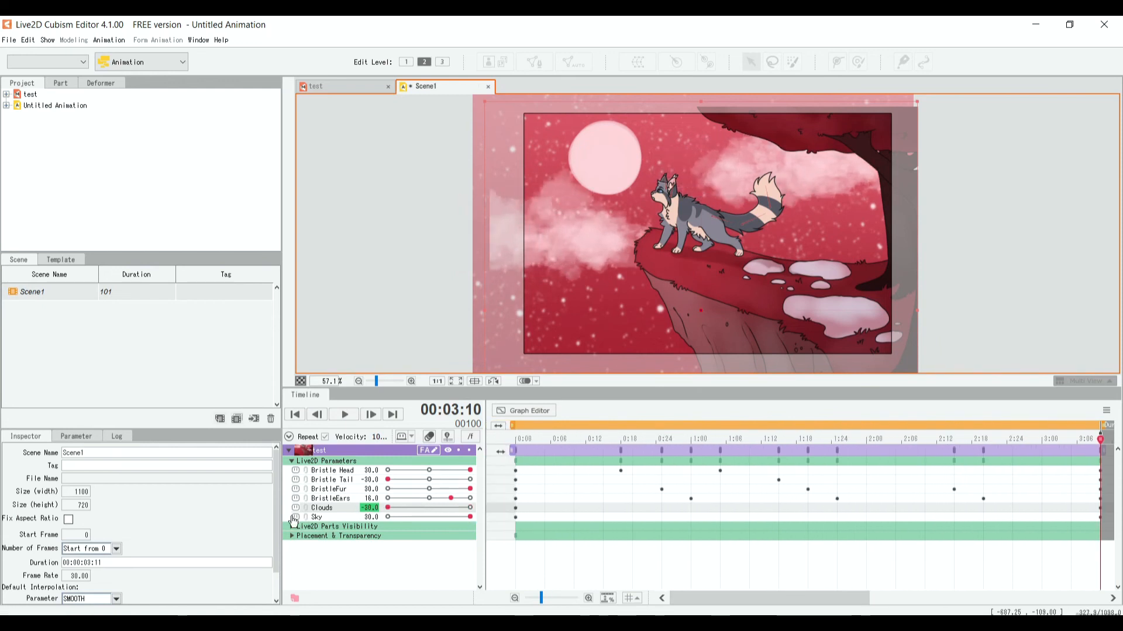
{"action": "left_click", "coordinate": [345, 417]}
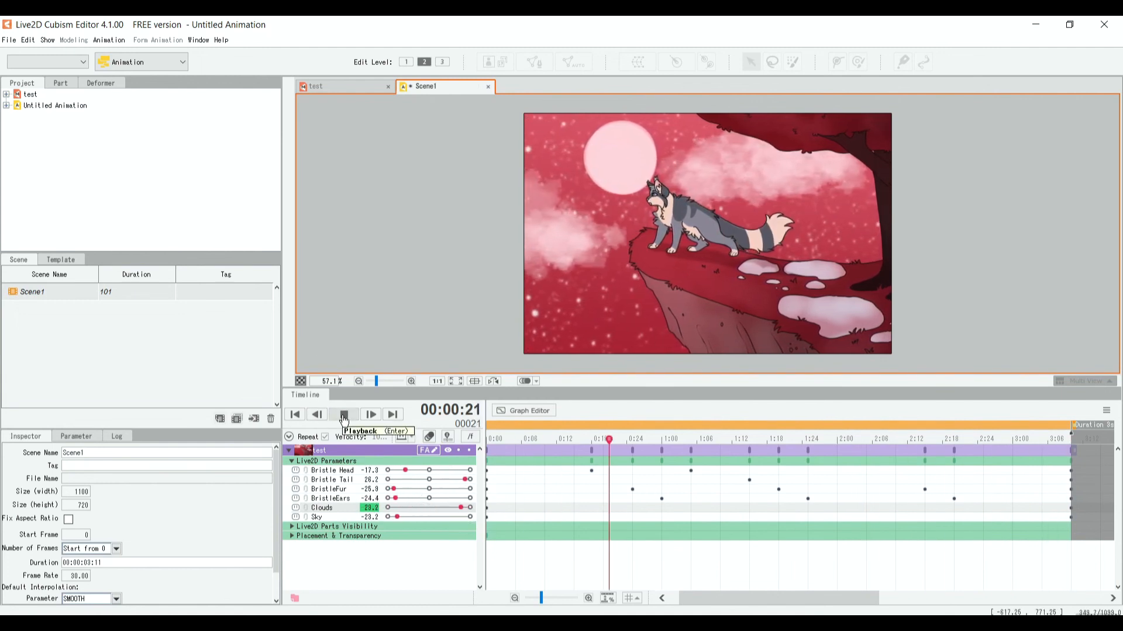
{"action": "left_click", "coordinate": [344, 416]}
Step: Return to frame 0, enlarge the canvas area, and expand the test model's Placement & Transparency properties in the timeline
{"action": "left_click_drag", "start_coordinate": [745, 438], "coordinate": [452, 469]}
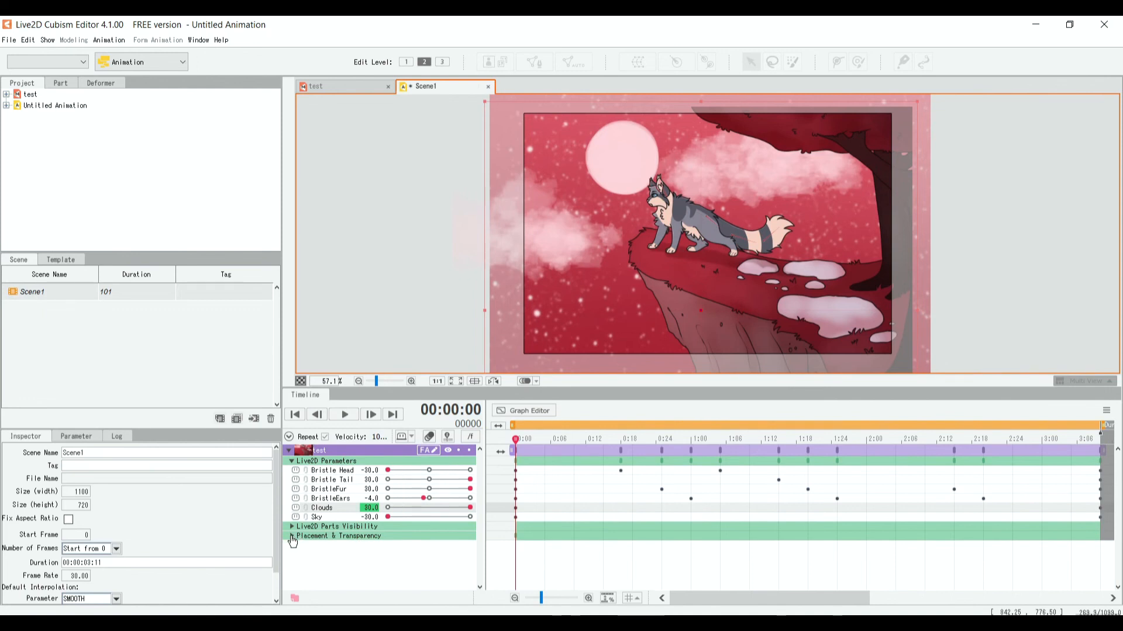
{"action": "scroll", "coordinate": [406, 313], "scroll_direction": "down", "scroll_amount": 2}
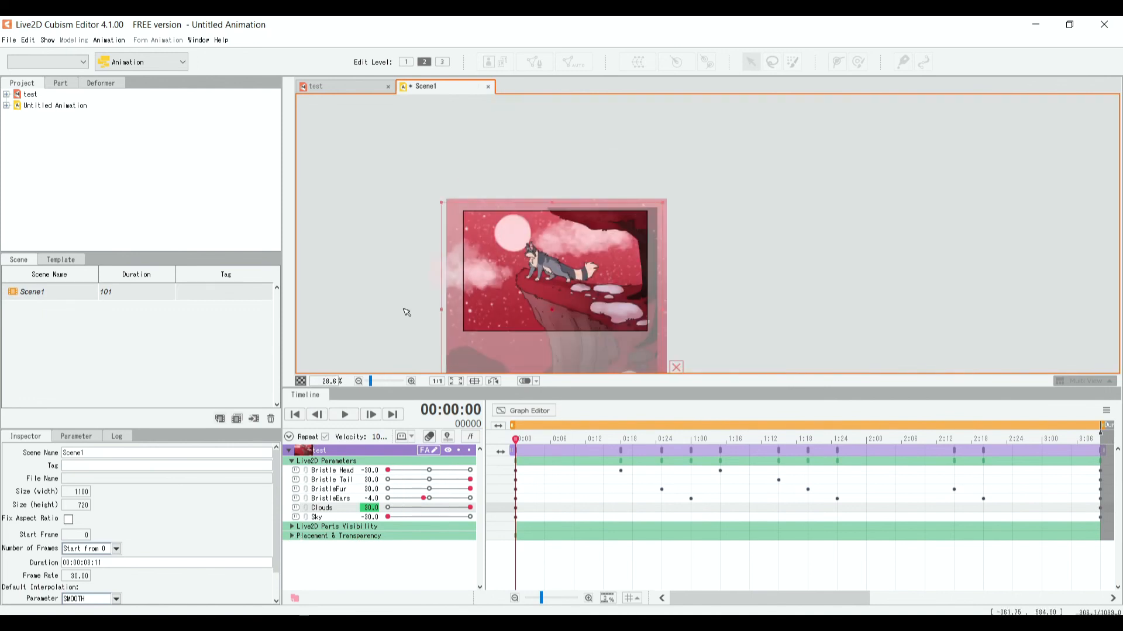
{"action": "scroll", "coordinate": [406, 313], "scroll_direction": "up", "scroll_amount": 2}
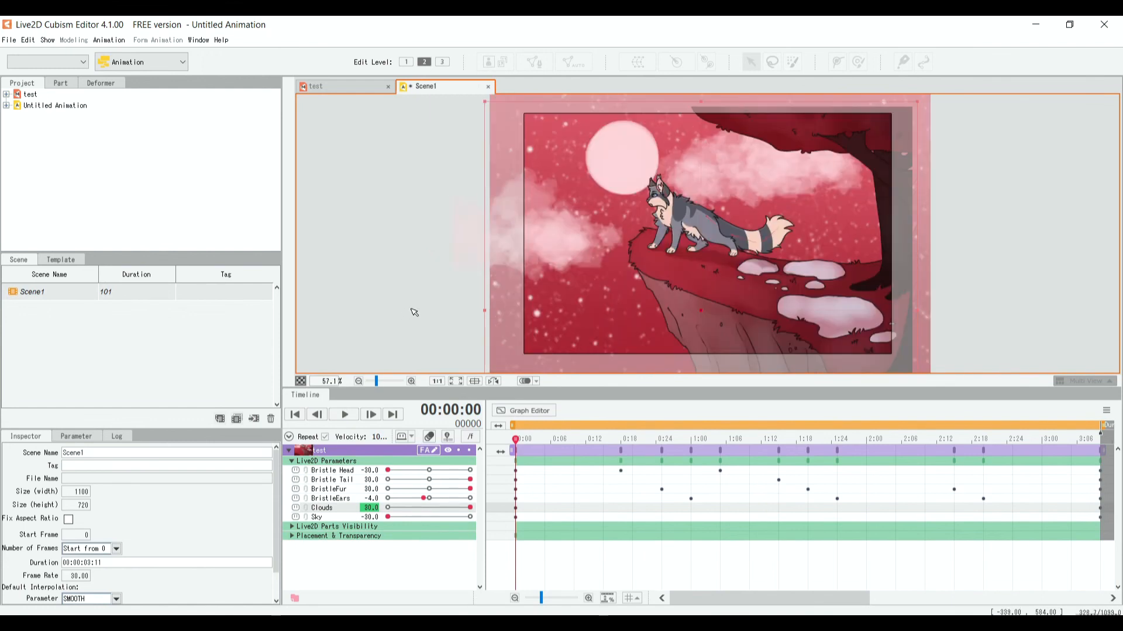
{"action": "scroll", "coordinate": [414, 312], "scroll_direction": "down", "scroll_amount": 2}
{"action": "scroll", "coordinate": [682, 290], "scroll_direction": "down", "scroll_amount": 2}
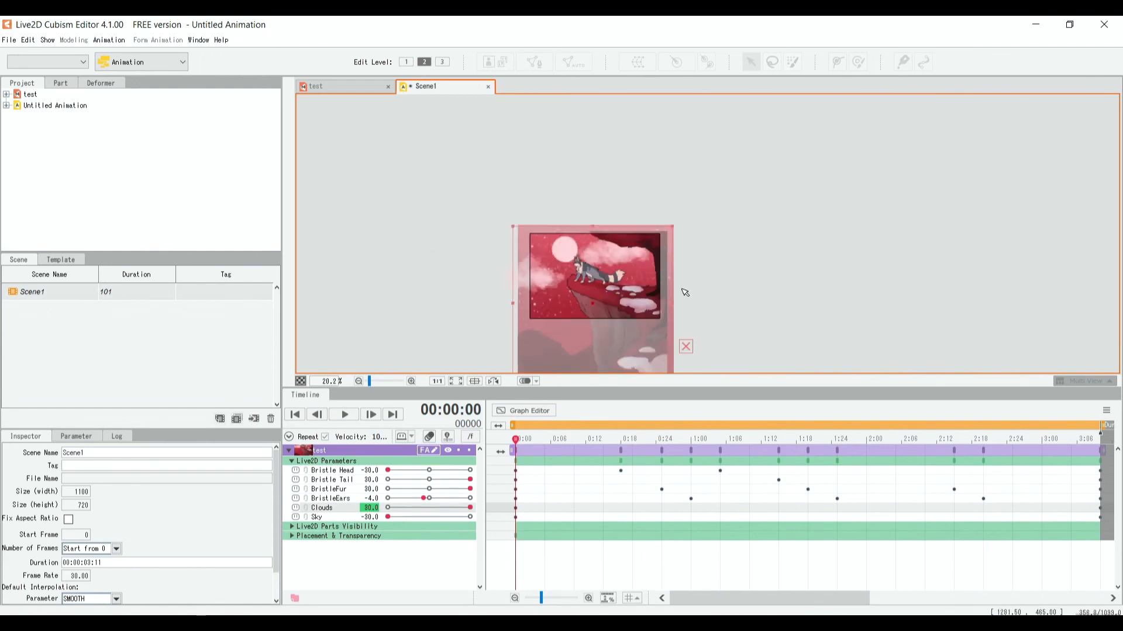
{"action": "scroll", "coordinate": [682, 291], "scroll_direction": "up", "scroll_amount": 4}
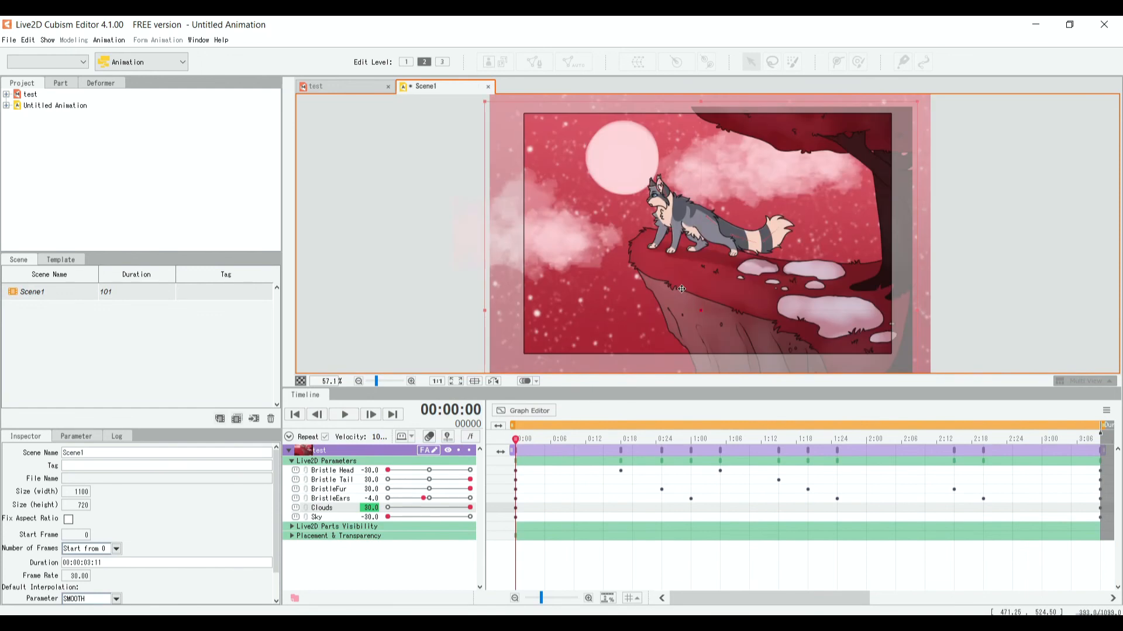
{"action": "scroll", "coordinate": [681, 288], "scroll_direction": "down", "scroll_amount": 2}
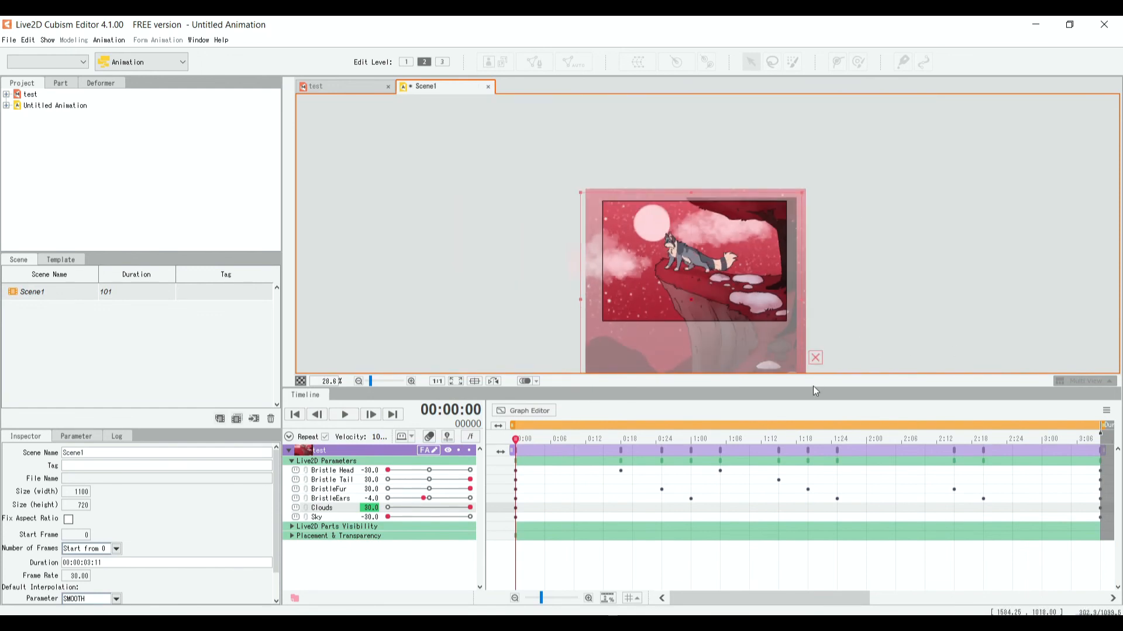
{"action": "left_click_drag", "start_coordinate": [813, 390], "coordinate": [813, 435]}
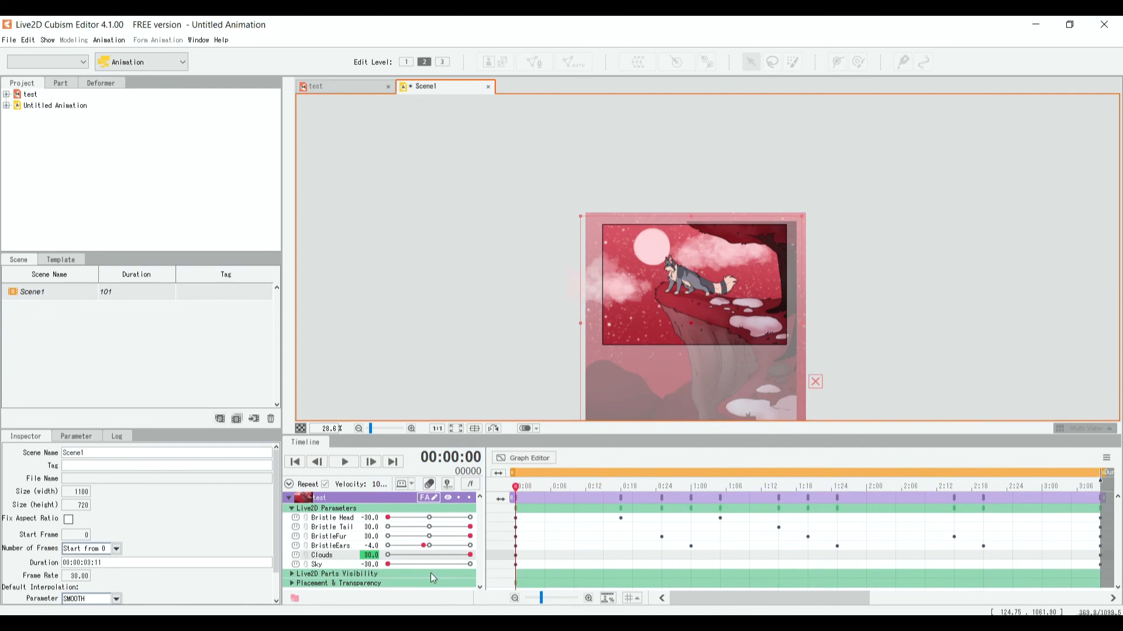
{"action": "left_click", "coordinate": [291, 583]}
{"action": "scroll", "coordinate": [419, 548], "scroll_direction": "down", "scroll_amount": 3}
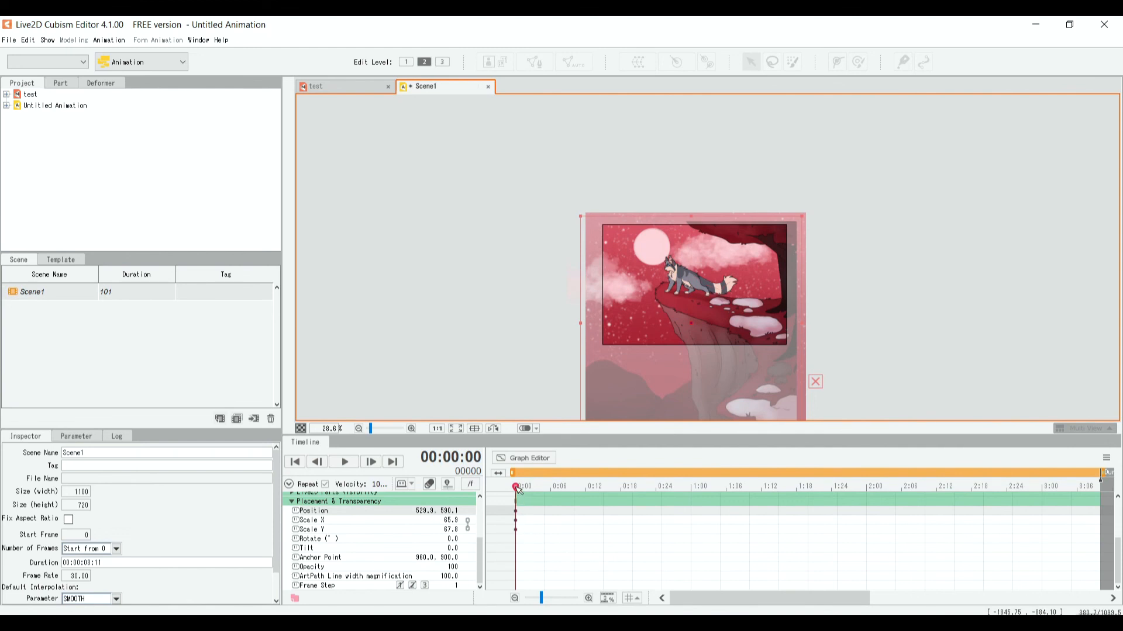
Step: Key the model's vertical position at 555.1 on frame 70, move it straight up on frame 100 until the cliff fills the frame, and play the pan
{"action": "left_click_drag", "start_coordinate": [518, 490], "coordinate": [928, 536]}
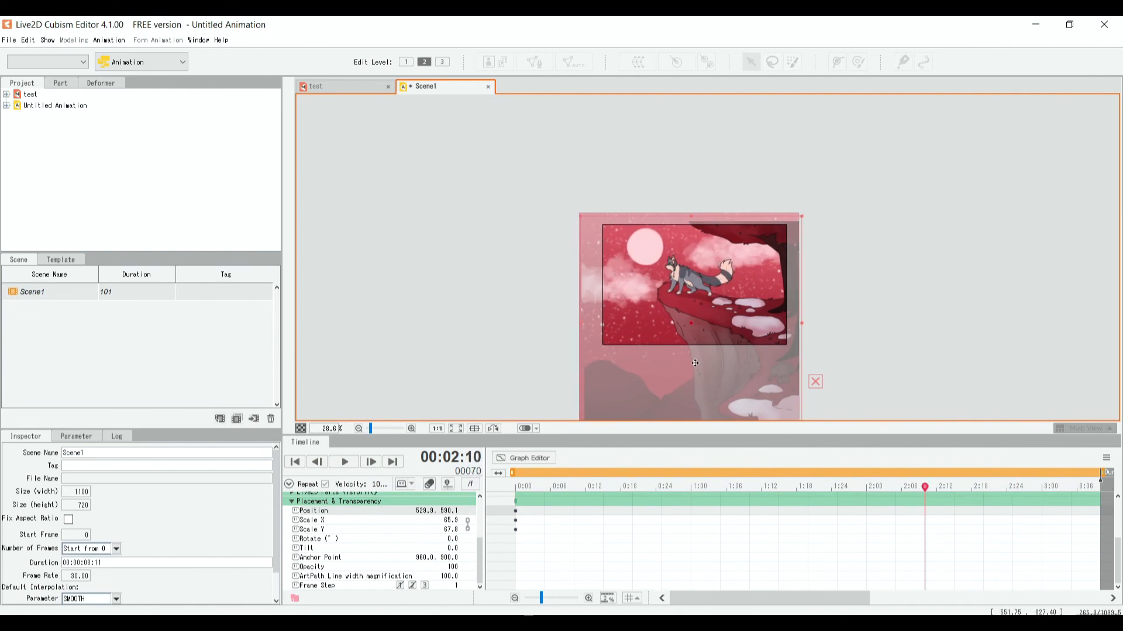
{"action": "left_click_drag", "start_coordinate": [695, 363], "coordinate": [695, 358]}
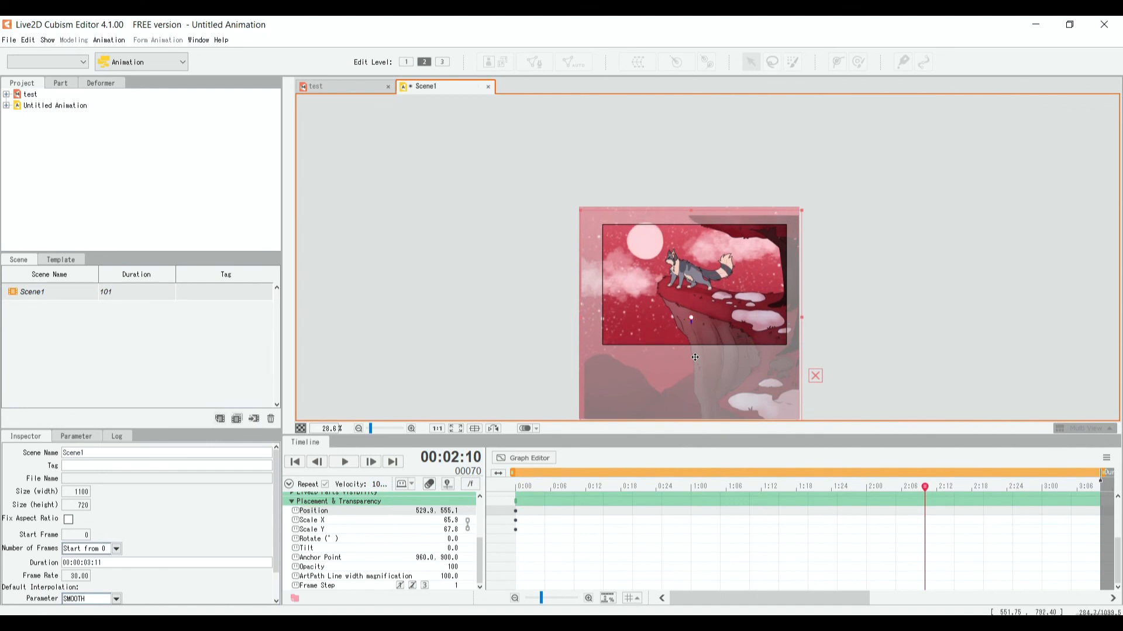
{"action": "left_click_drag", "start_coordinate": [926, 491], "coordinate": [1101, 527]}
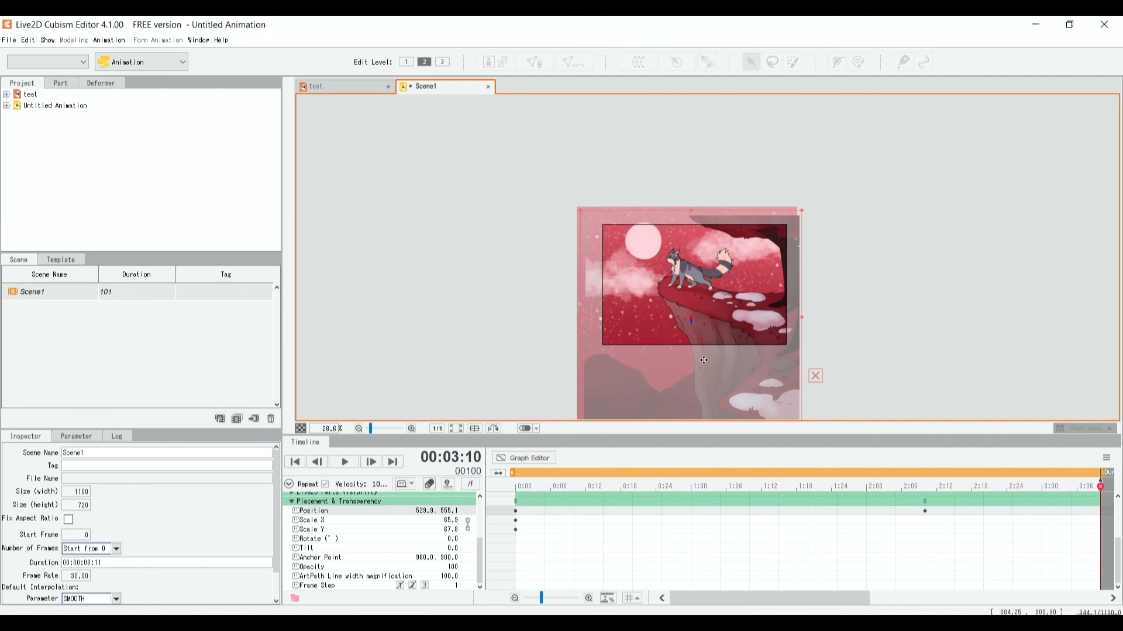
{"action": "left_click_drag", "start_coordinate": [690, 381], "coordinate": [691, 310]}
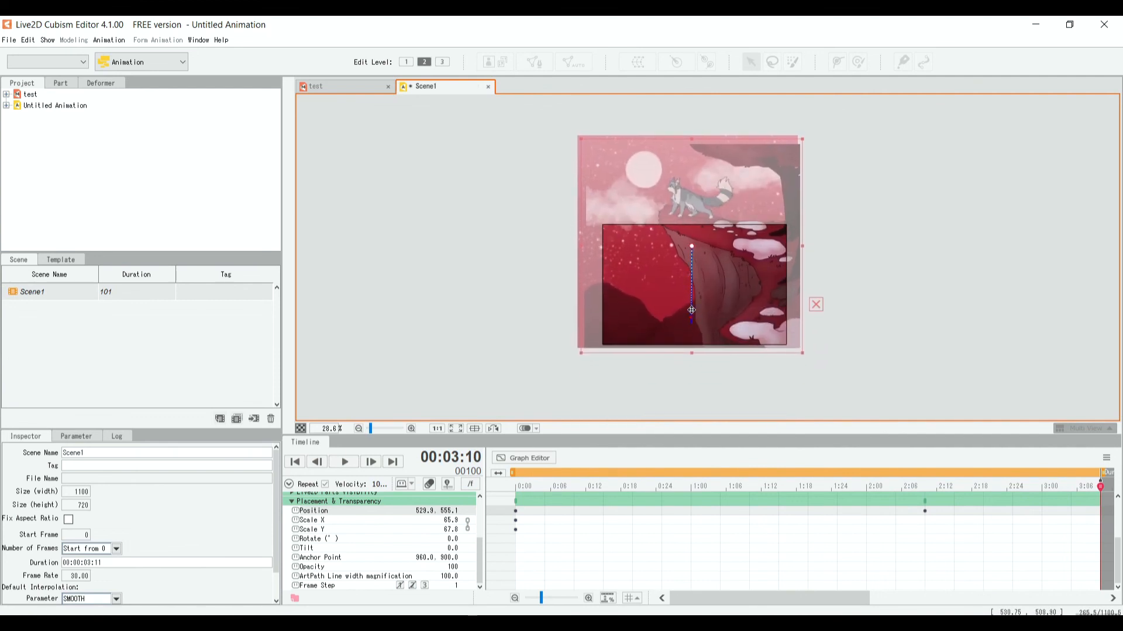
{"action": "left_click_drag", "start_coordinate": [1100, 486], "coordinate": [402, 555]}
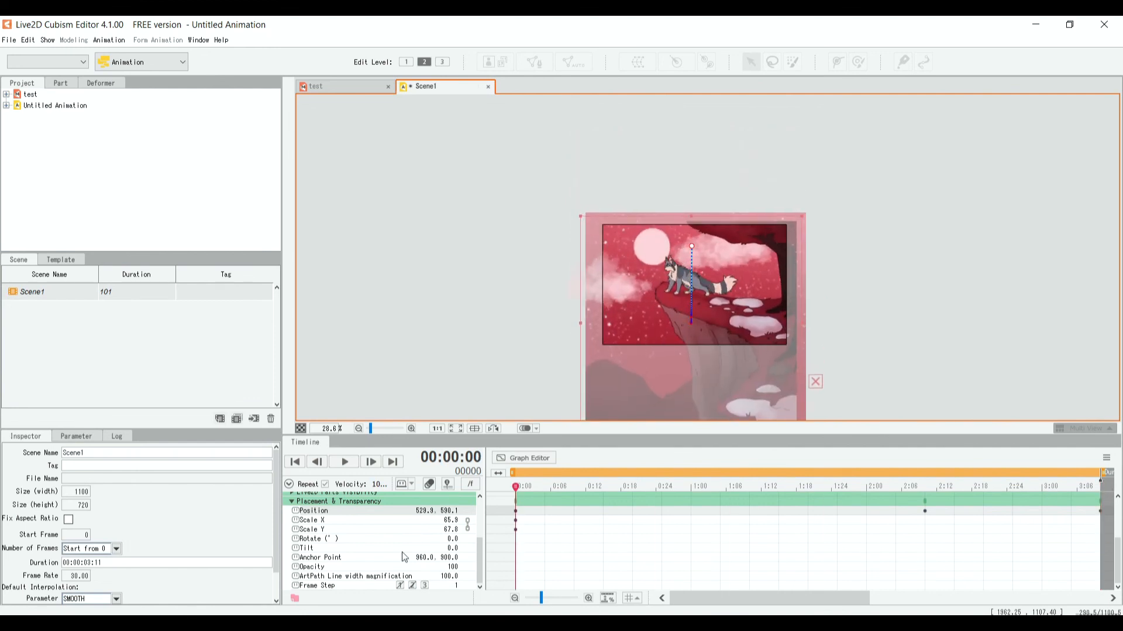
{"action": "left_click", "coordinate": [343, 461]}
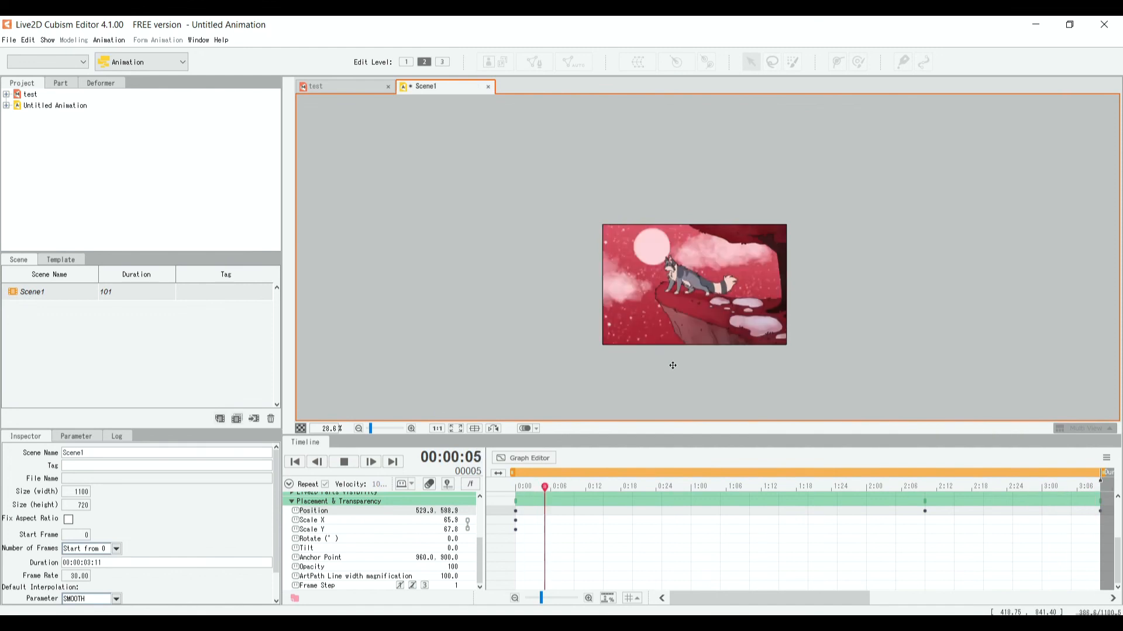
Step: Stop playback, move the model's middle Position keyframe later to about frame 85, and play the scene to check the pan
{"action": "left_click", "coordinate": [344, 462]}
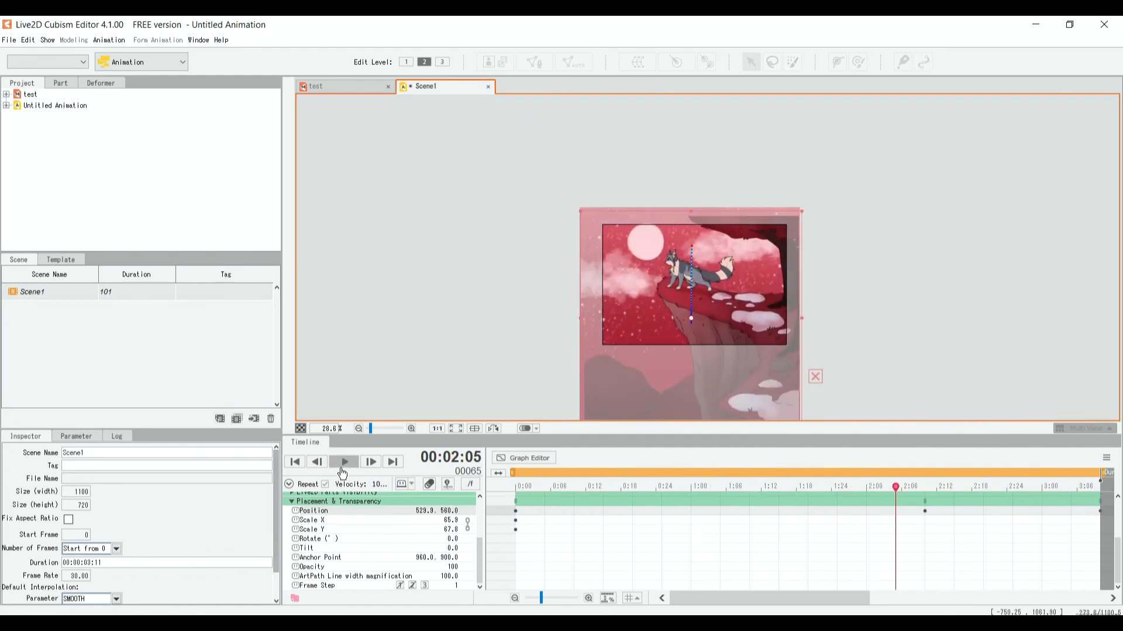
{"action": "left_click", "coordinate": [926, 513]}
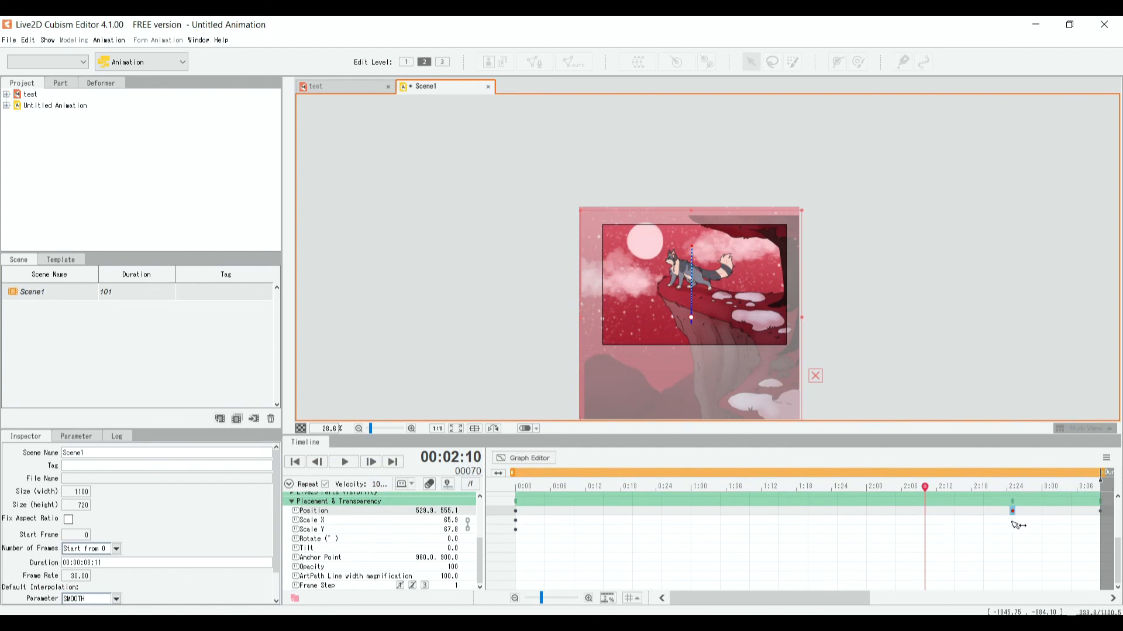
{"action": "left_click", "coordinate": [347, 465]}
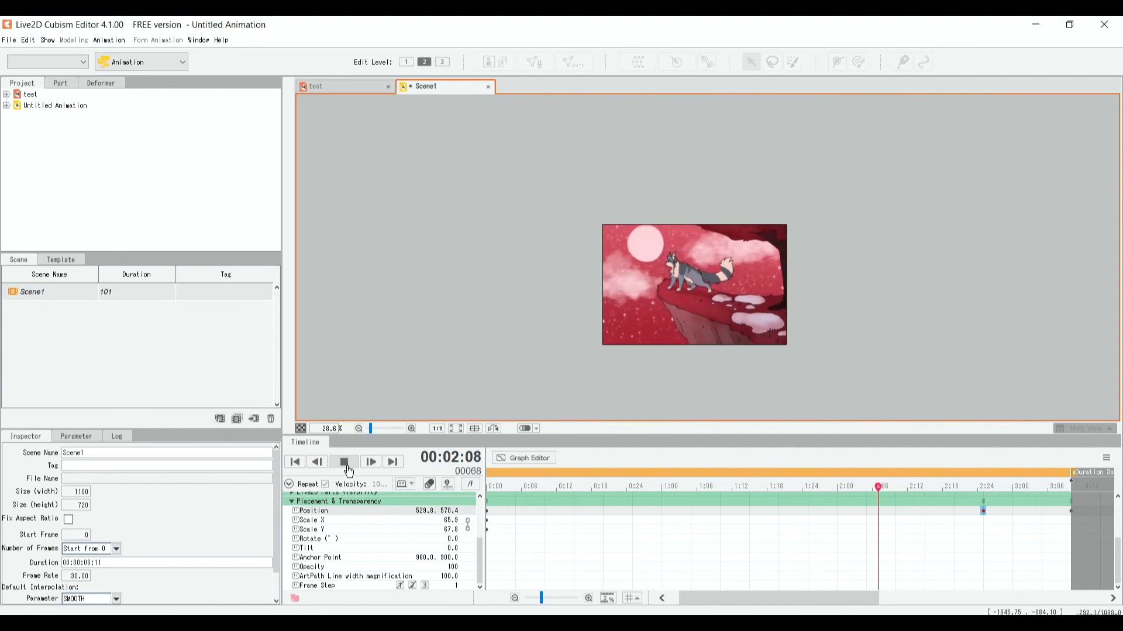
{"action": "left_click", "coordinate": [348, 462]}
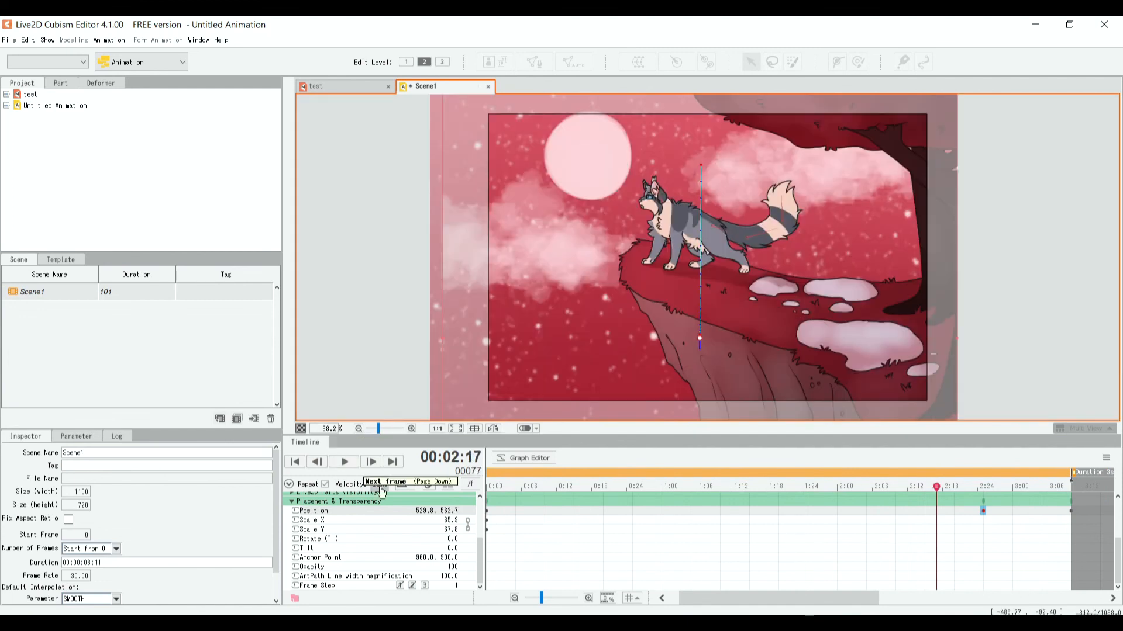
{"action": "left_click", "coordinate": [349, 467]}
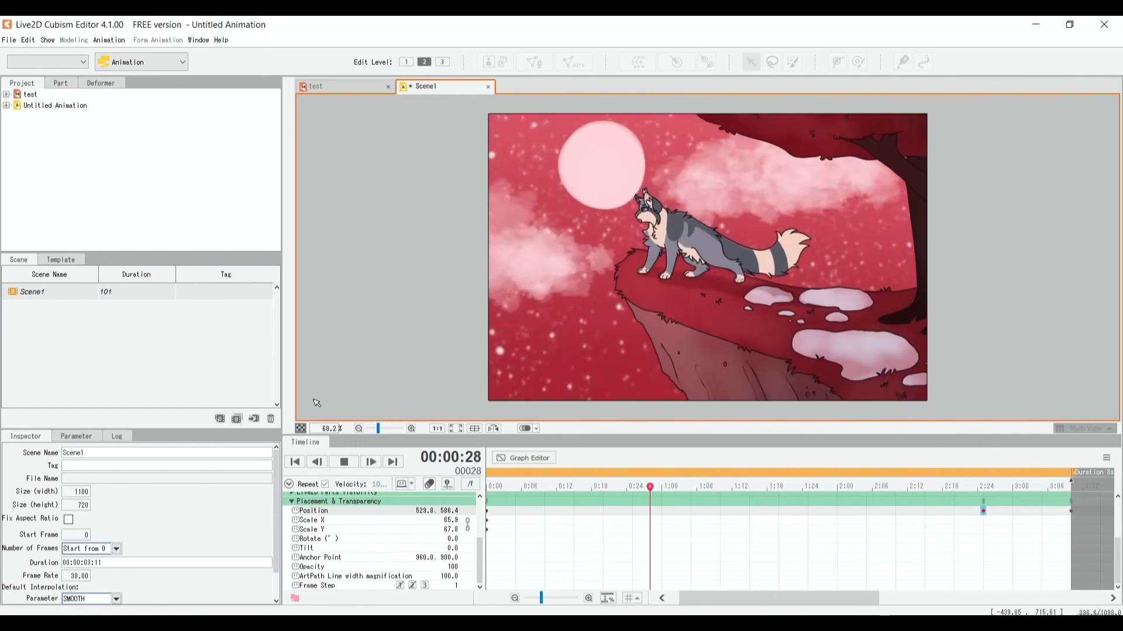
{"action": "left_click", "coordinate": [340, 467]}
Step: Export the scene as a high-quality 1100 x 720 MP4 movie without the Live2D logo, named test, in the sea major folder
{"action": "left_click", "coordinate": [9, 40]}
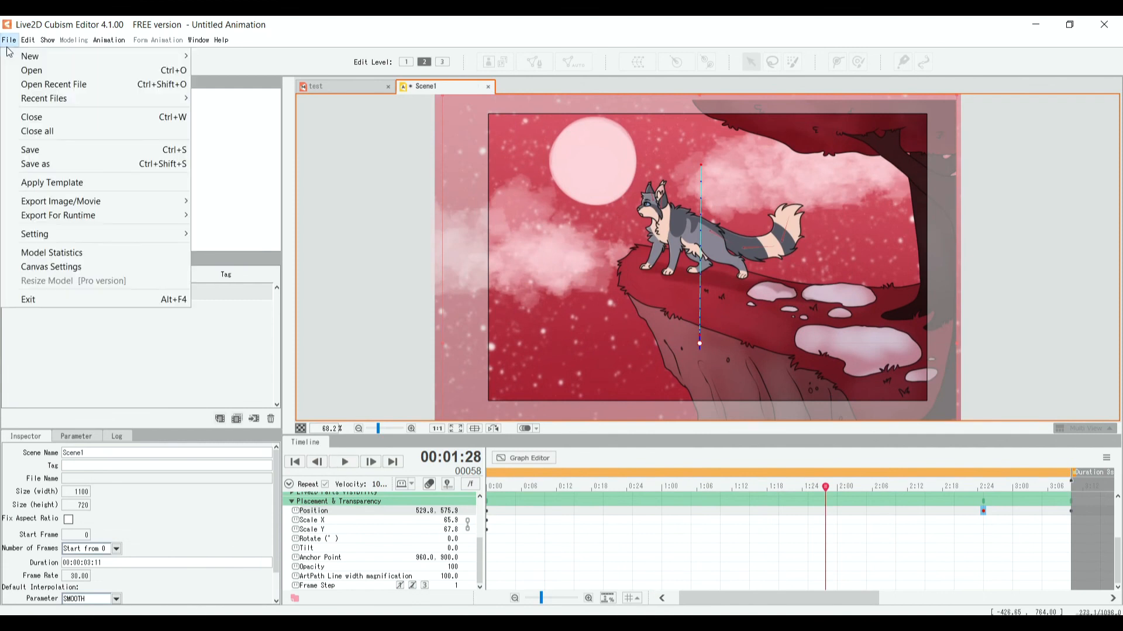
{"action": "mouse_move", "coordinate": [99, 203]}
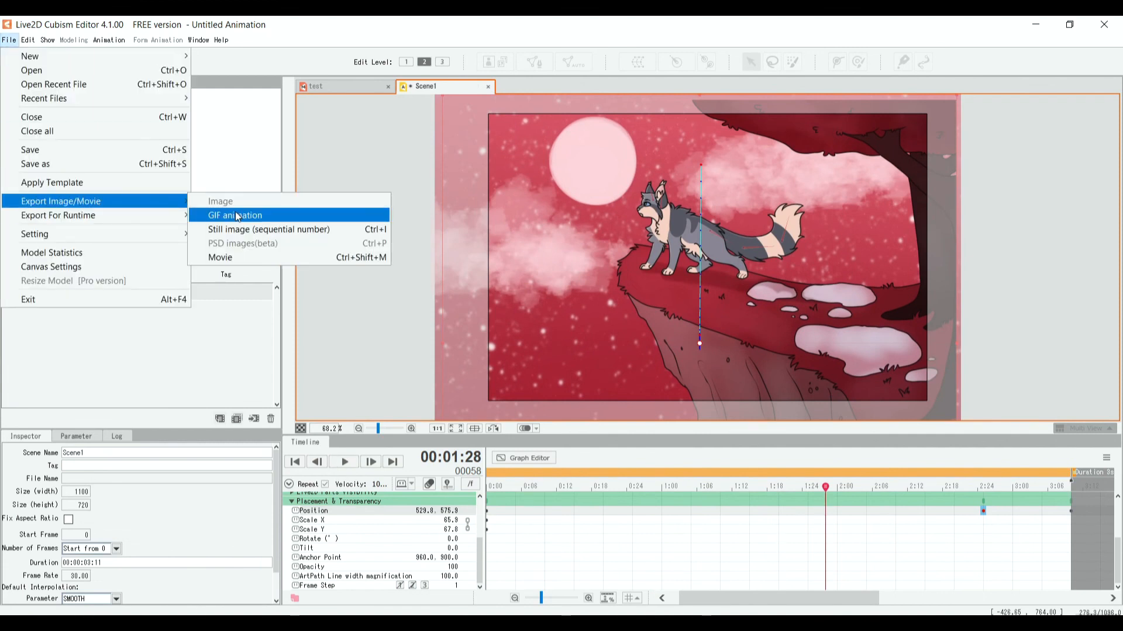
{"action": "left_click", "coordinate": [234, 256]}
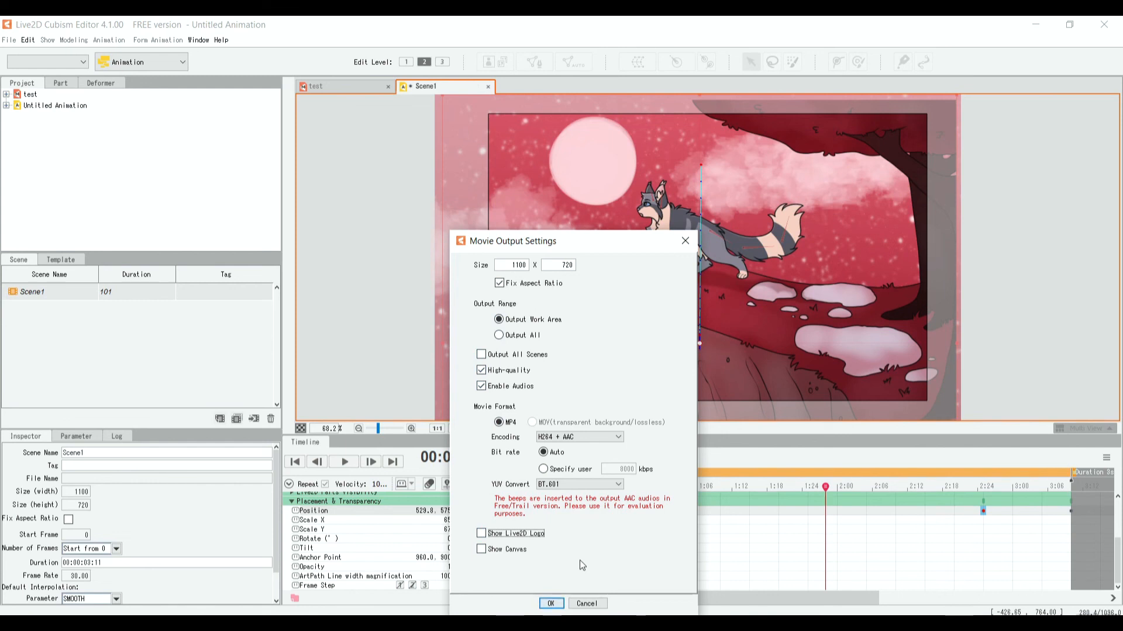
{"action": "left_click", "coordinate": [550, 604]}
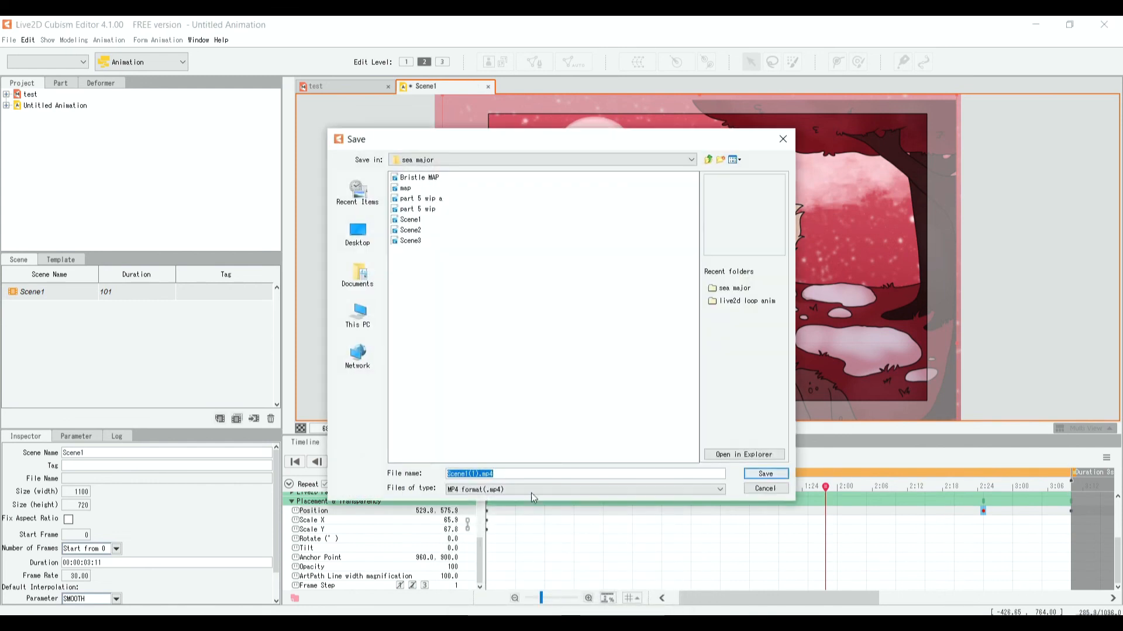
{"action": "type", "text": "test"}
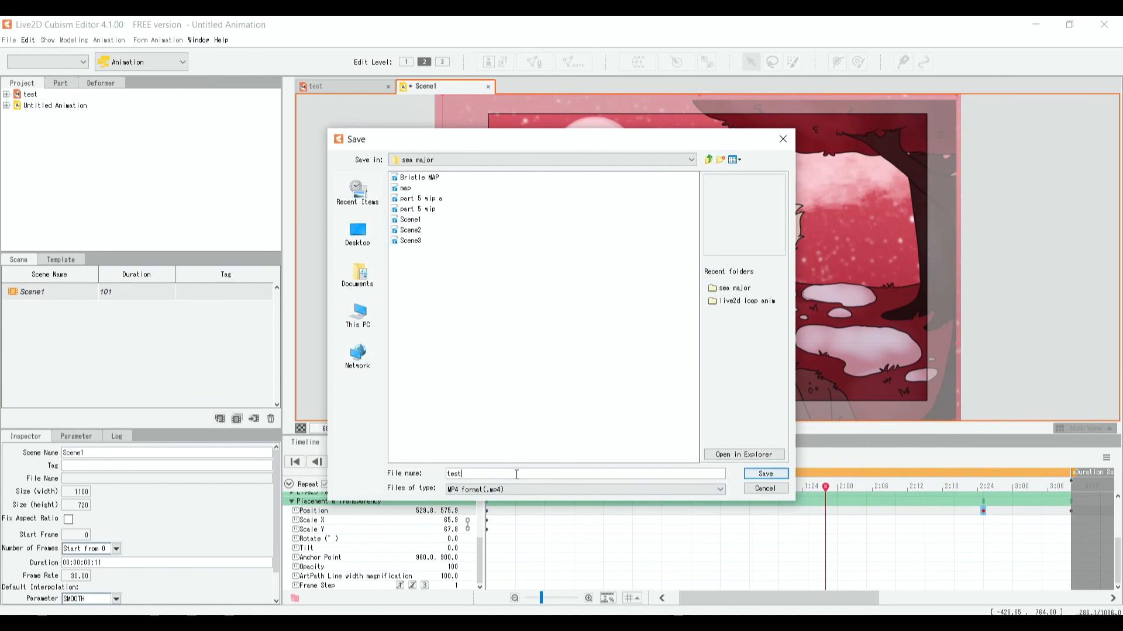
{"action": "left_click", "coordinate": [751, 473]}
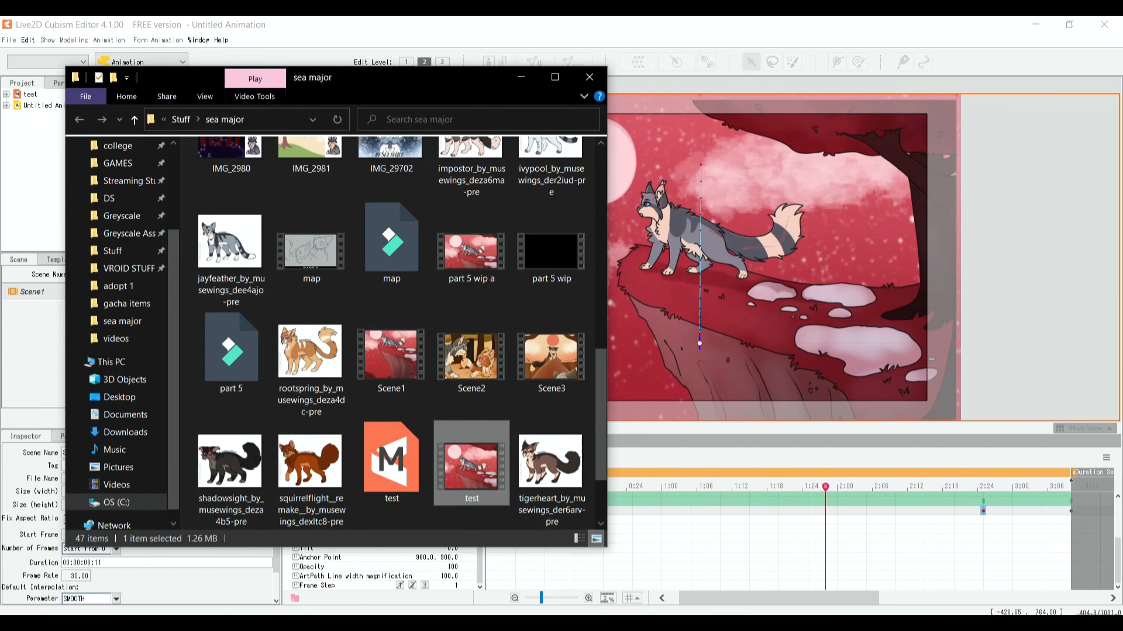
Step: Watch the exported test video from the sea major folder, and close the player and the folder window
{"action": "double_click", "coordinate": [467, 479]}
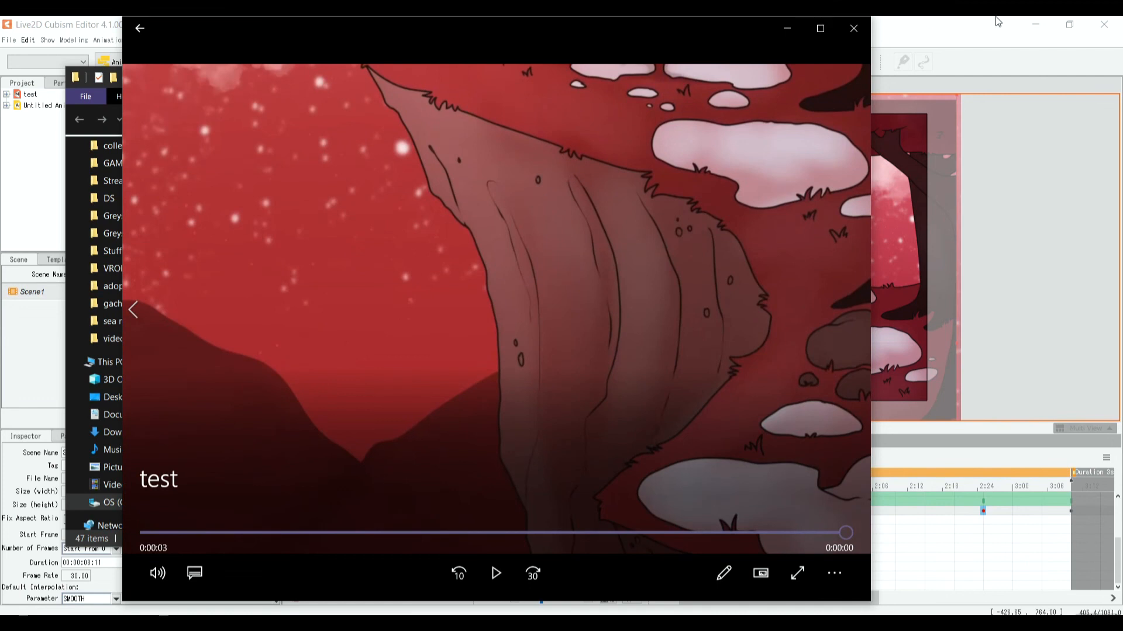
{"action": "left_click", "coordinate": [853, 28]}
{"action": "left_click", "coordinate": [594, 77]}
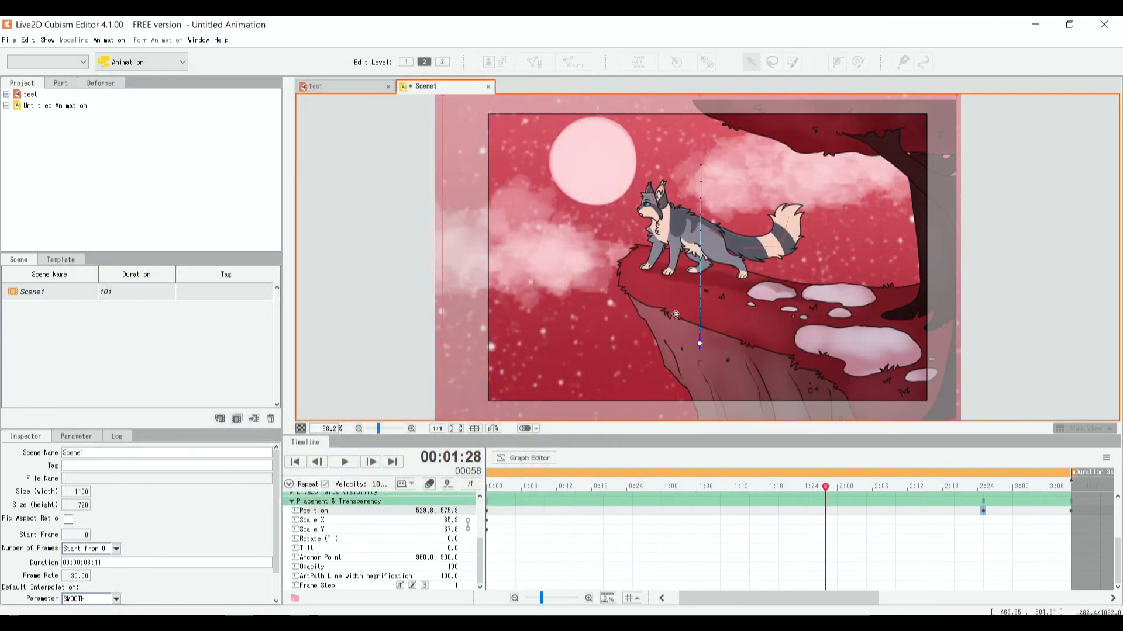
Step: Return to frame 0 and scrub through to frame 99 to review the parameter keyframes and the camera pan
{"action": "scroll", "coordinate": [730, 405], "scroll_direction": "down", "scroll_amount": 3}
{"action": "scroll", "coordinate": [730, 405], "scroll_direction": "up", "scroll_amount": 1}
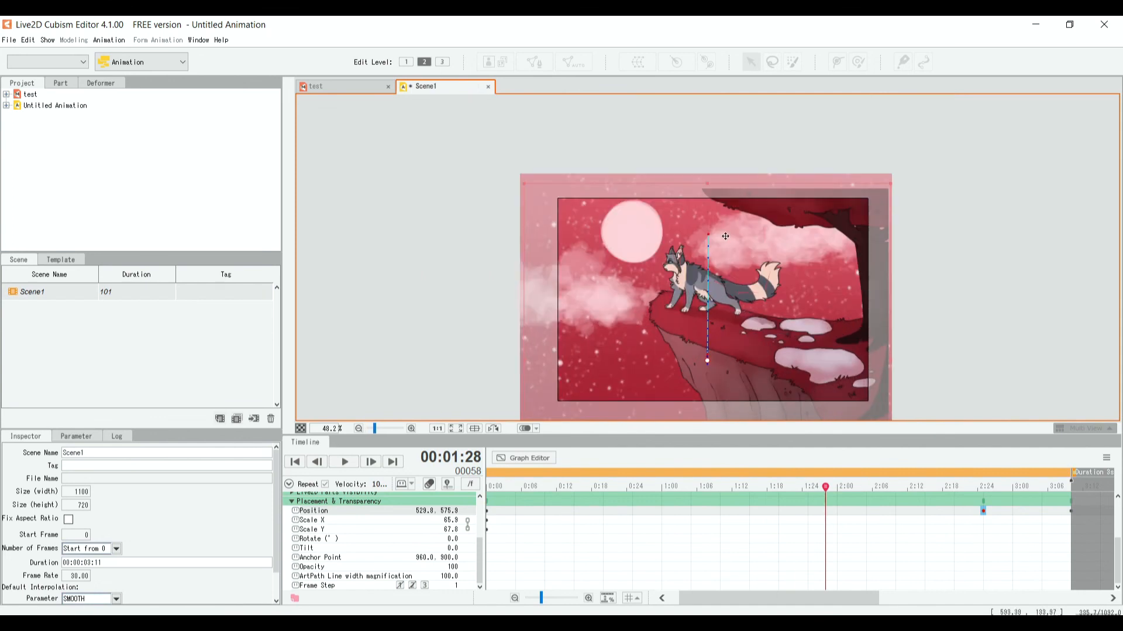
{"action": "scroll", "coordinate": [728, 240], "scroll_direction": "down", "scroll_amount": 2}
{"action": "scroll", "coordinate": [729, 240], "scroll_direction": "up", "scroll_amount": 1}
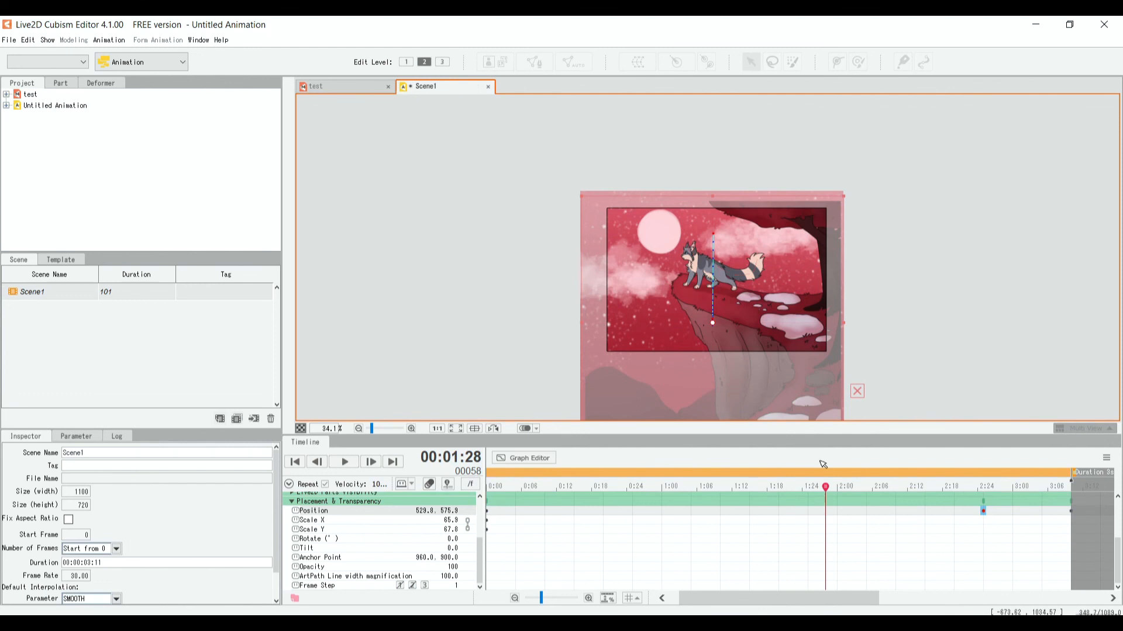
{"action": "left_click_drag", "start_coordinate": [826, 493], "coordinate": [515, 491]}
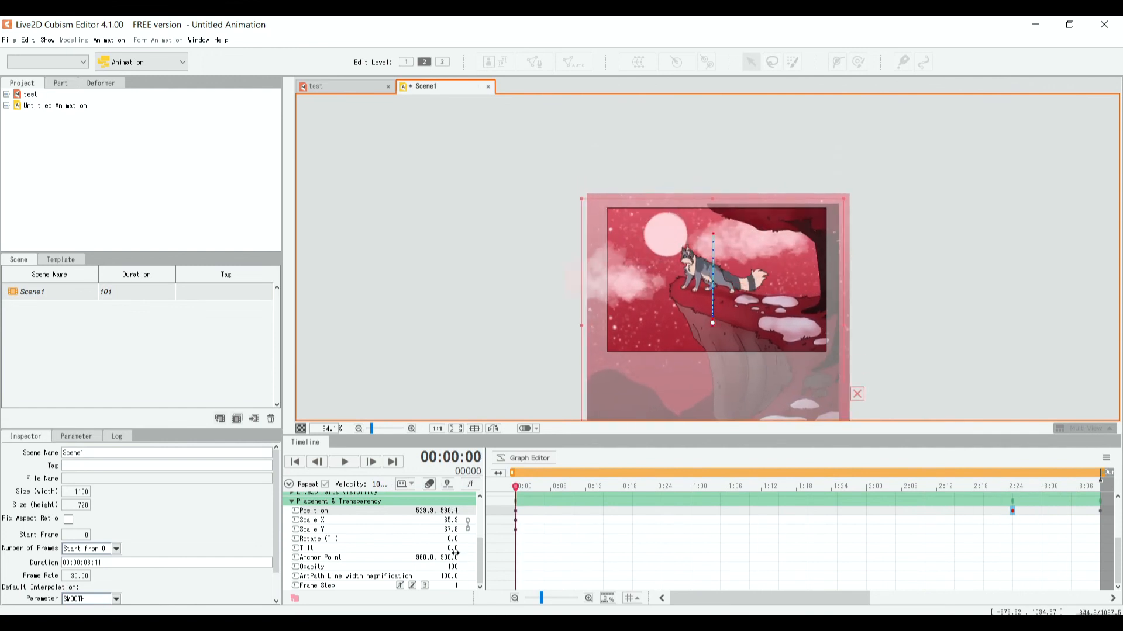
{"action": "scroll", "coordinate": [532, 555], "scroll_direction": "up", "scroll_amount": 3}
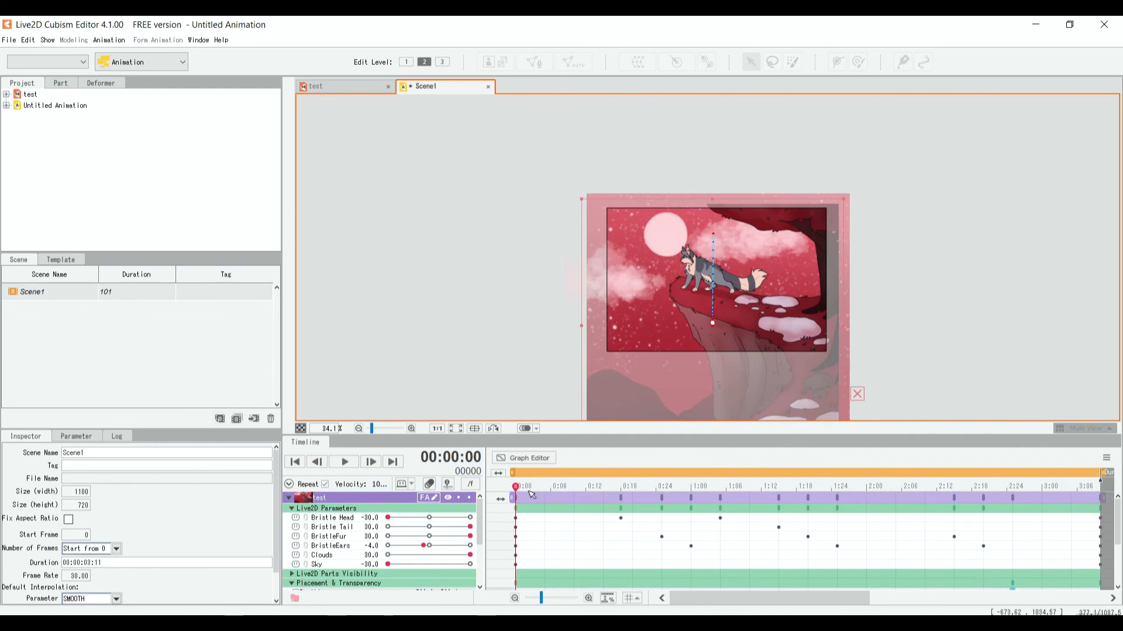
{"action": "left_click", "coordinate": [588, 488]}
{"action": "left_click_drag", "start_coordinate": [589, 490], "coordinate": [1097, 547]}
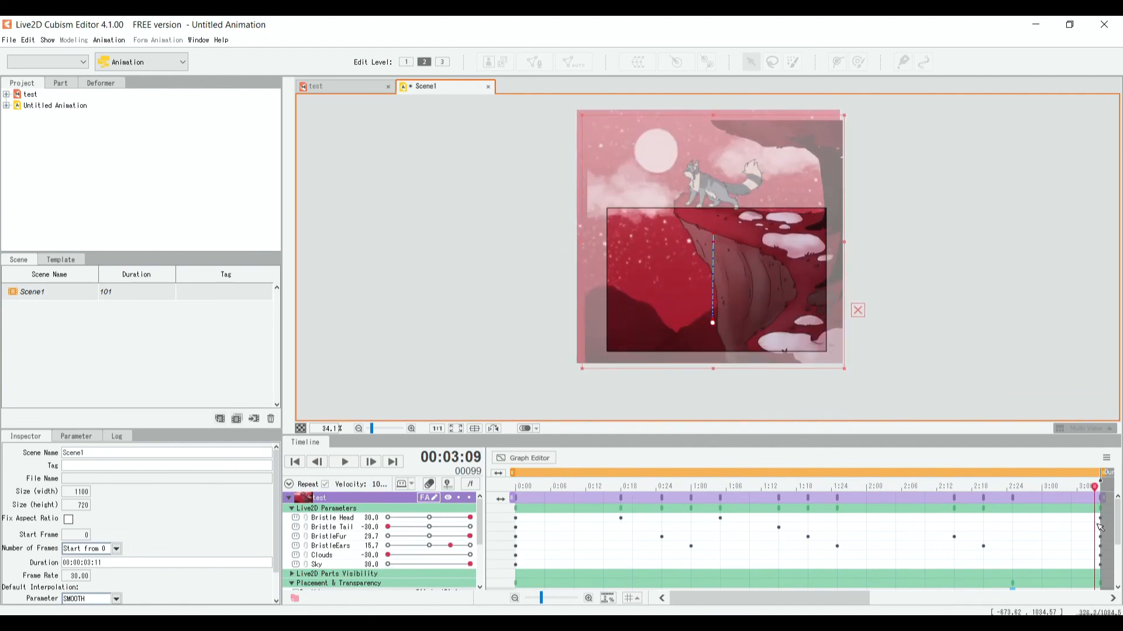